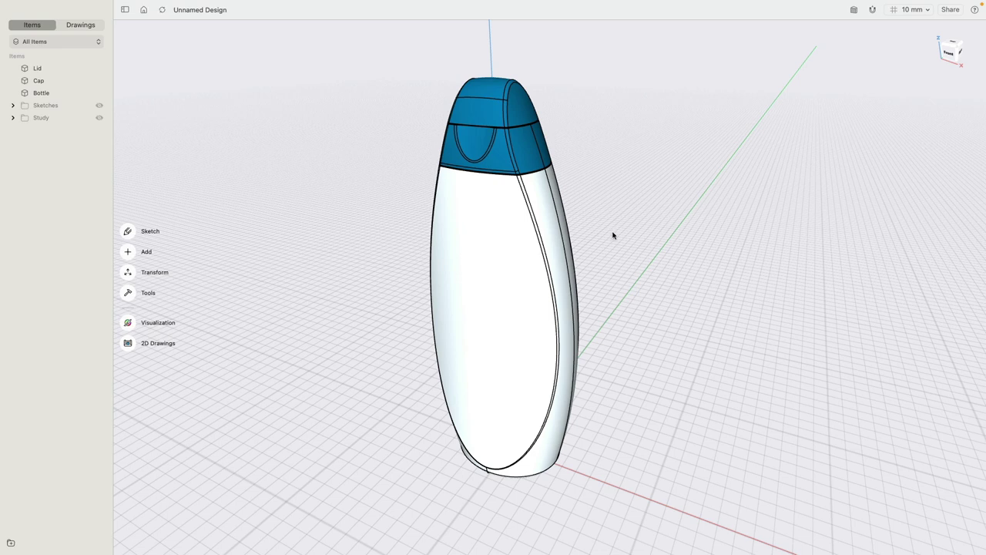
Hide the Bottle, Cap and Lid bodies and show the Sketches folder to examine the construction curves.
{"action": "right_click_drag", "start_coordinate": [613, 256], "coordinate": [642, 237]}
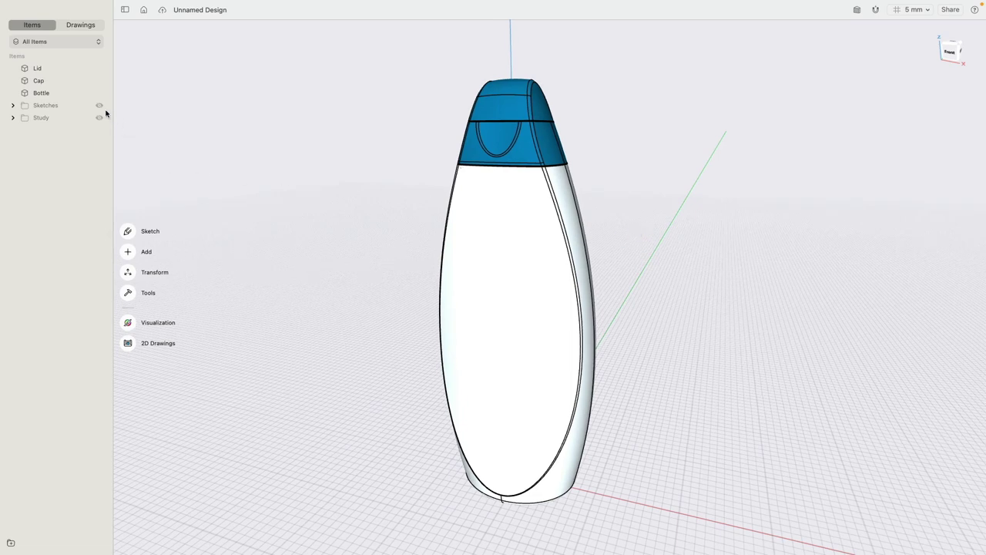
{"action": "left_click", "coordinate": [98, 92]}
{"action": "left_click", "coordinate": [98, 81]}
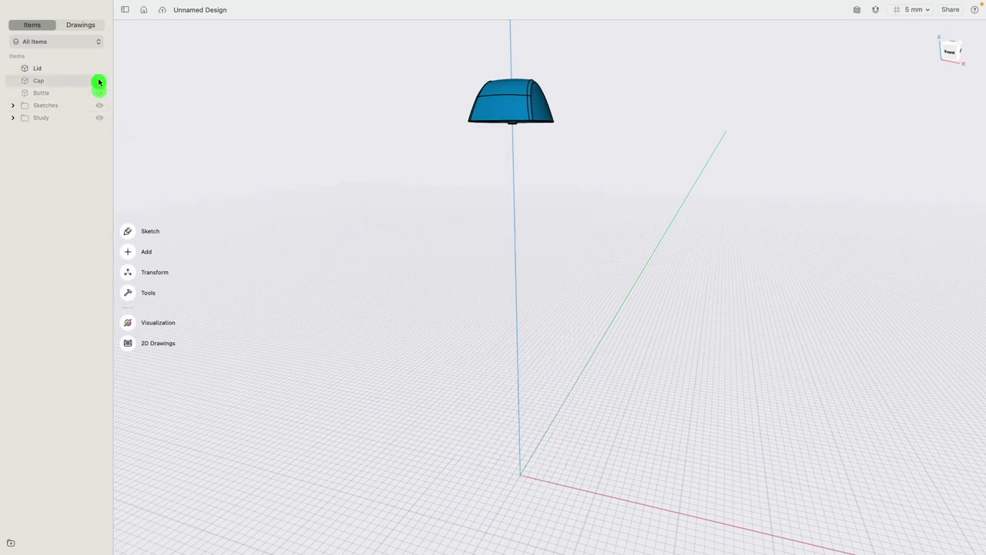
{"action": "left_click", "coordinate": [99, 68]}
{"action": "left_click", "coordinate": [100, 105]}
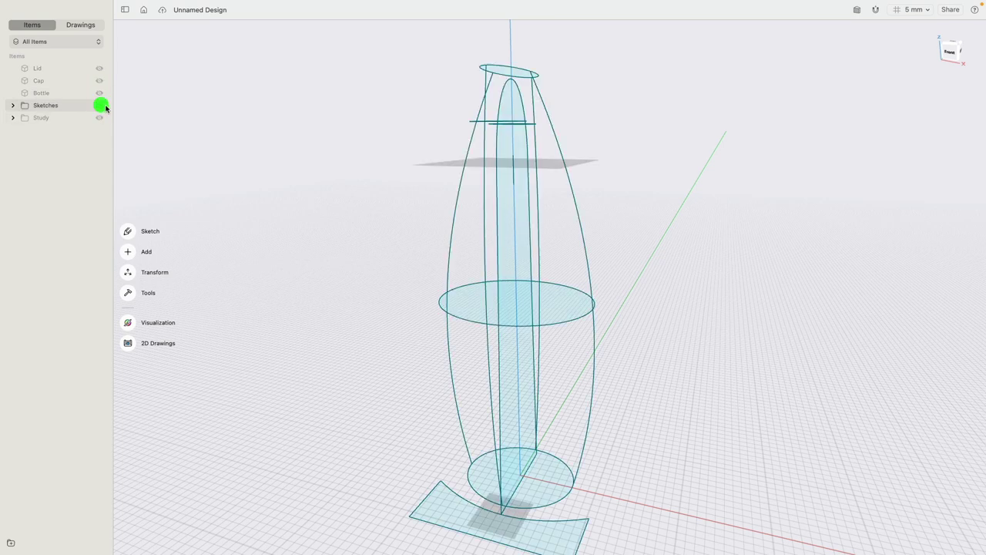
{"action": "mouse_move", "coordinate": [306, 130]}
{"action": "right_mouse_down"}
{"action": "mouse_move", "coordinate": [311, 154]}
{"action": "mouse_move", "coordinate": [286, 161]}
{"action": "mouse_move", "coordinate": [292, 154]}
{"action": "right_mouse_up"}
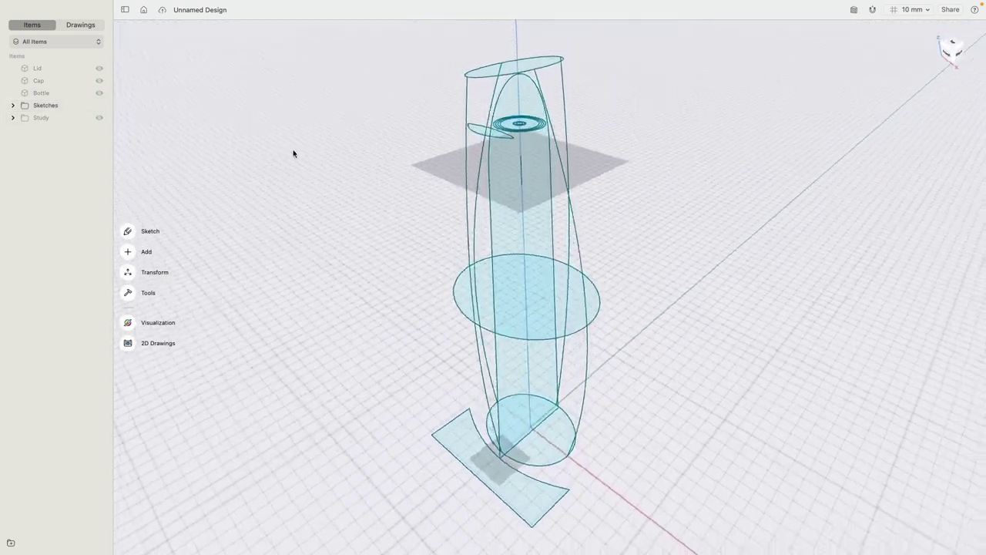
Show the Study folder and compare its bottle shape variants with the sketches in front, top and perspective views.
{"action": "left_click", "coordinate": [99, 120]}
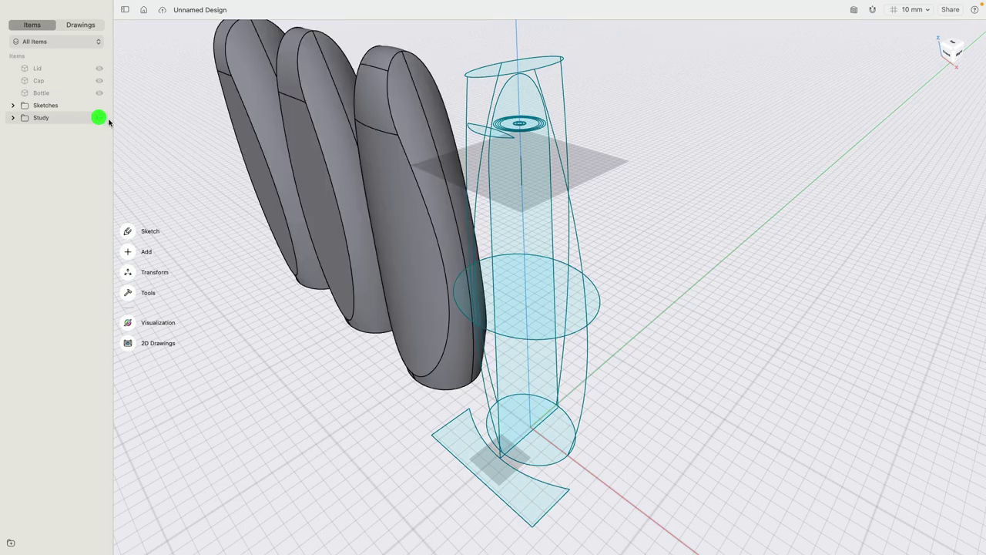
{"action": "right_click_drag", "start_coordinate": [329, 222], "coordinate": [710, 113]}
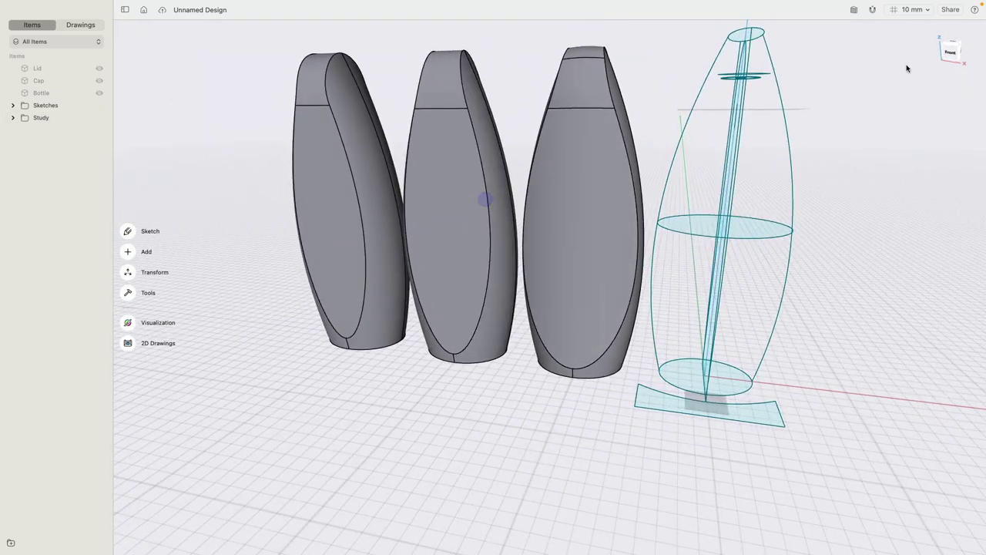
{"action": "left_click", "coordinate": [950, 50]}
{"action": "middle_click_drag", "start_coordinate": [557, 201], "coordinate": [561, 172]}
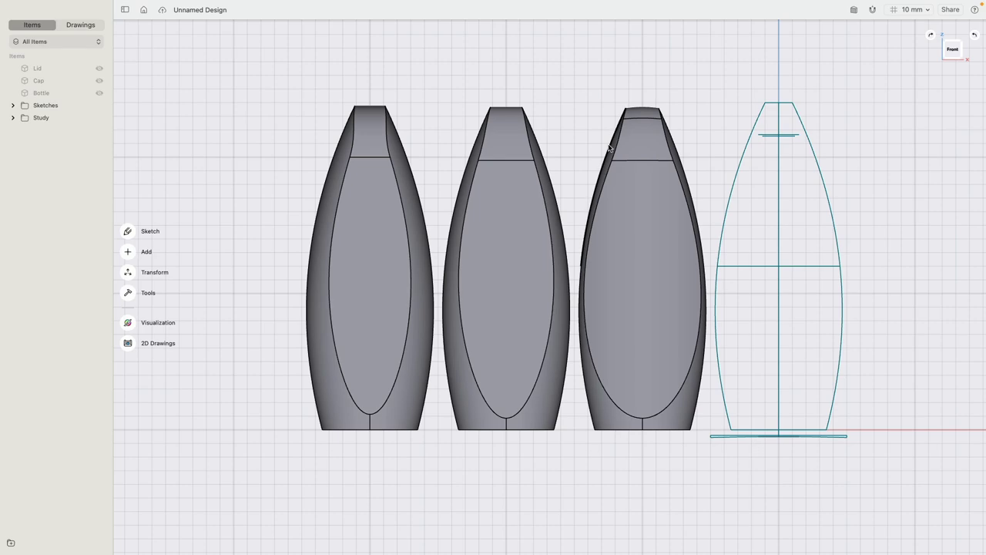
{"action": "right_click_drag", "start_coordinate": [480, 110], "coordinate": [693, 151]}
{"action": "left_click", "coordinate": [951, 49]}
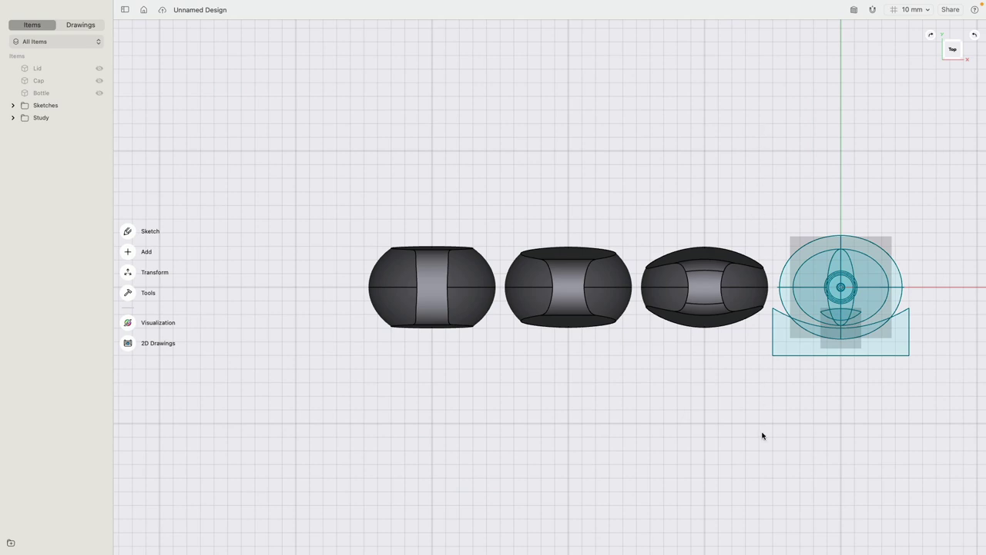
{"action": "right_click_drag", "start_coordinate": [761, 435], "coordinate": [517, 387]}
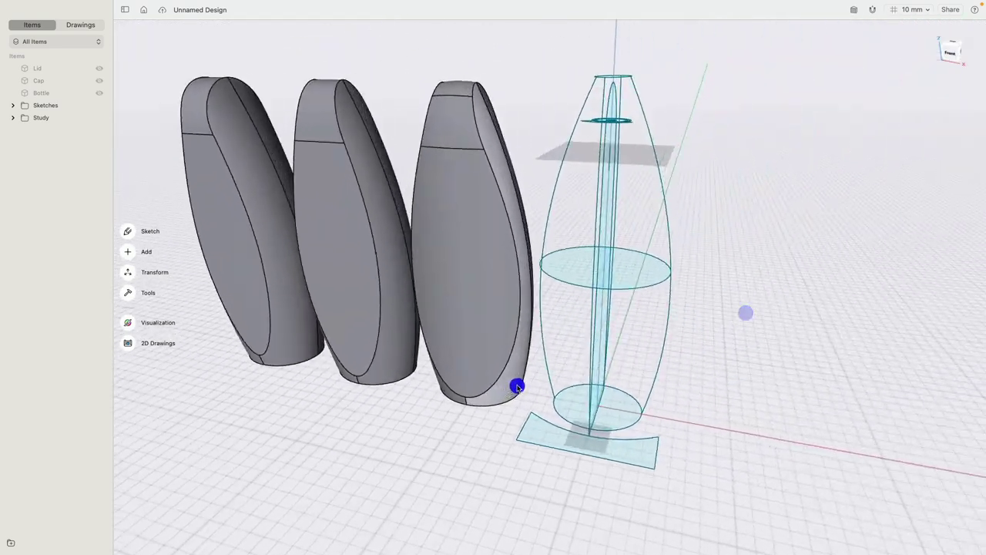
Show the Bottle, Cap and Lid bodies again and hide the Sketches and Study folders.
{"action": "left_click", "coordinate": [98, 93]}
{"action": "left_click", "coordinate": [98, 80]}
{"action": "left_click", "coordinate": [98, 67]}
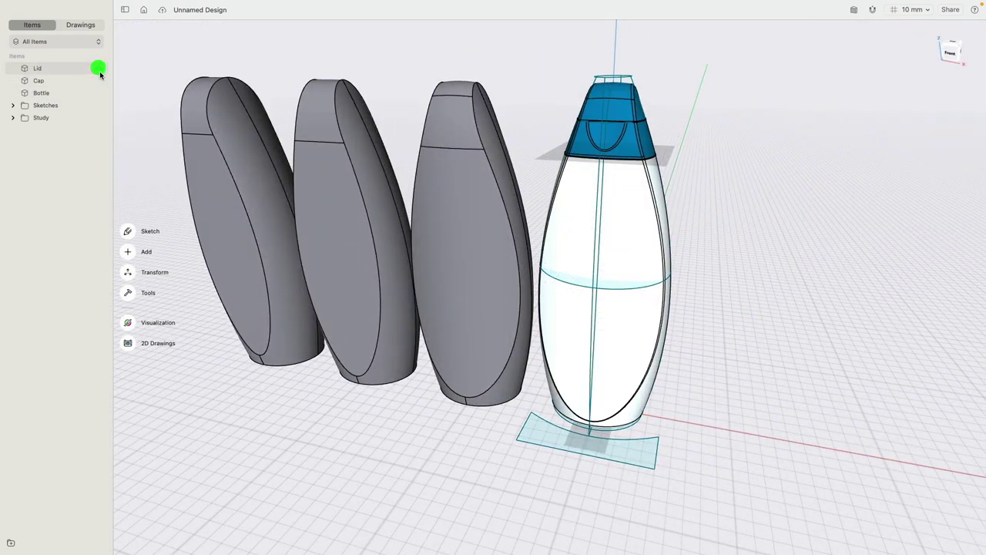
{"action": "left_click", "coordinate": [98, 106]}
{"action": "left_click", "coordinate": [98, 117]}
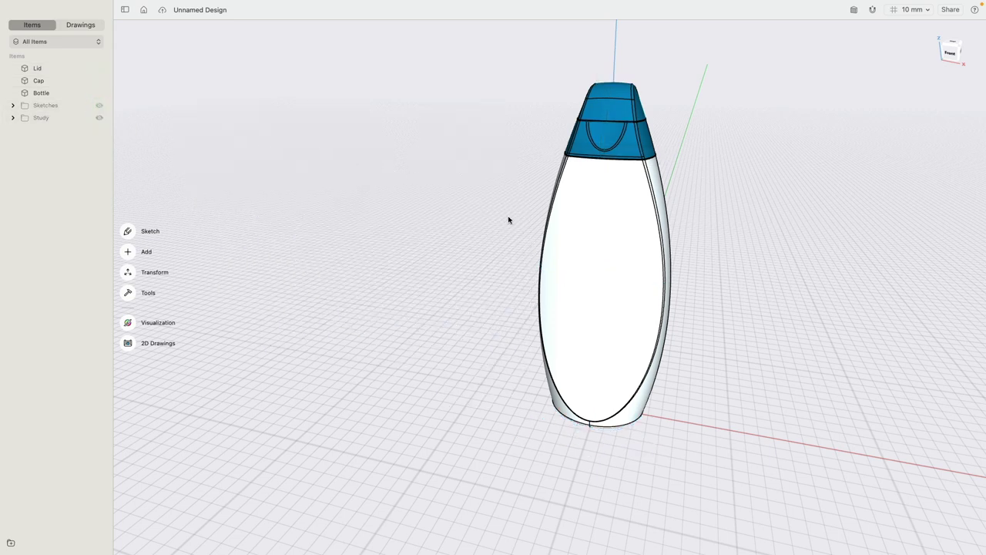
Move the Cap 61 mm sideways along X off the bottle neck, inspect its hollow underside, and undo the move.
{"action": "right_click_drag", "start_coordinate": [499, 241], "coordinate": [496, 227]}
{"action": "middle_click_drag", "start_coordinate": [681, 119], "coordinate": [619, 185]}
{"action": "scroll", "coordinate": [583, 198], "scroll_direction": "up", "scroll_amount": 4}
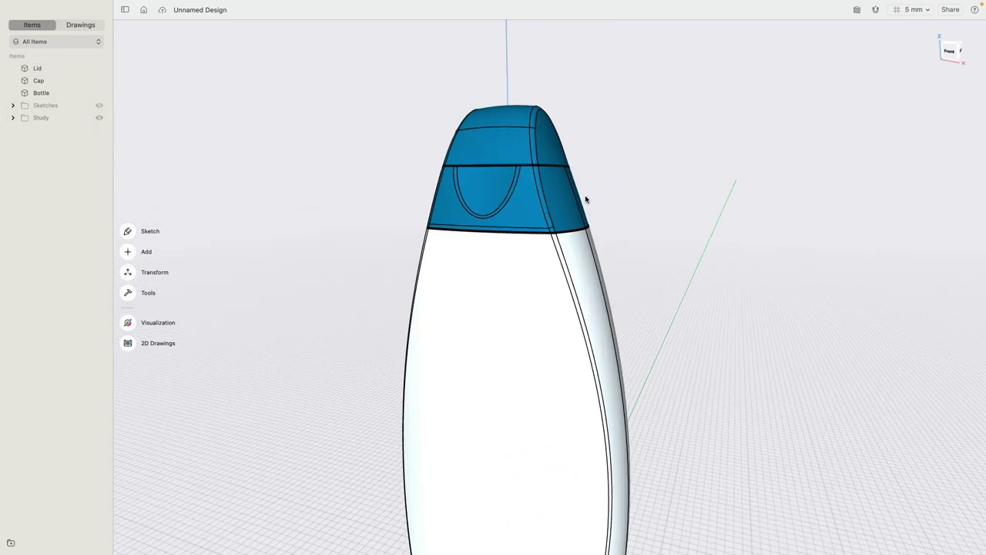
{"action": "left_click", "coordinate": [567, 199]}
{"action": "double_click", "coordinate": [567, 200]}
{"action": "left_click_drag", "start_coordinate": [533, 199], "coordinate": [711, 212]}
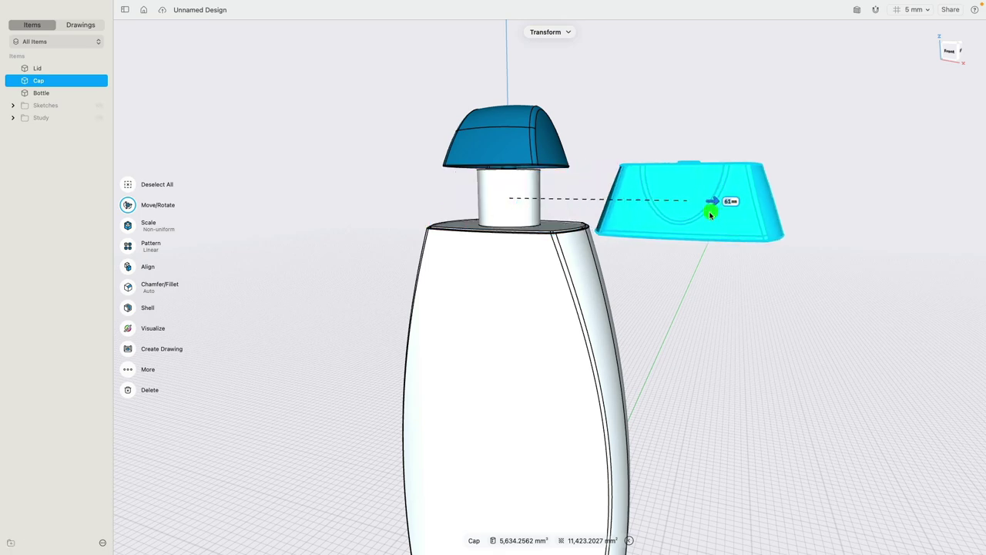
{"action": "right_click_drag", "start_coordinate": [707, 309], "coordinate": [700, 261]}
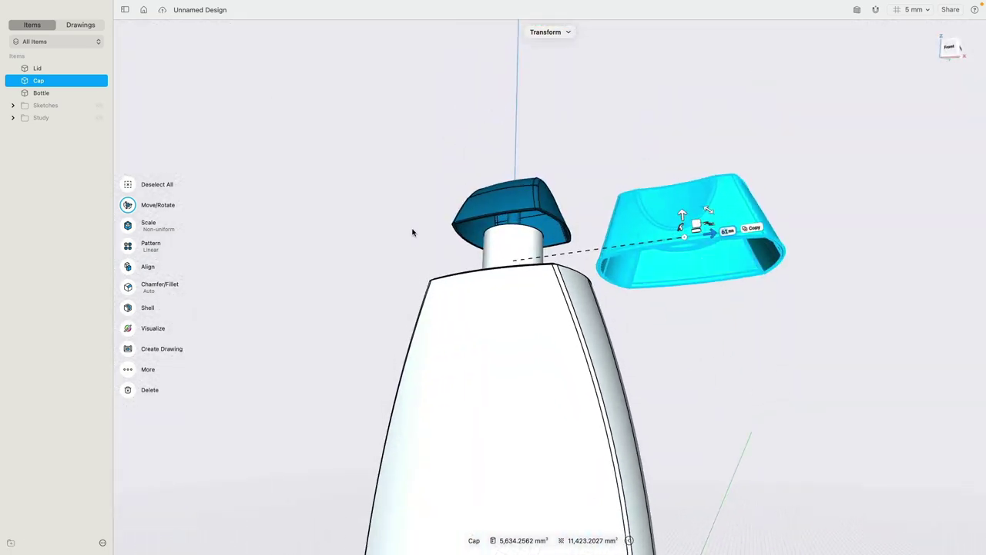
{"action": "key", "text": "ctrl+z"}
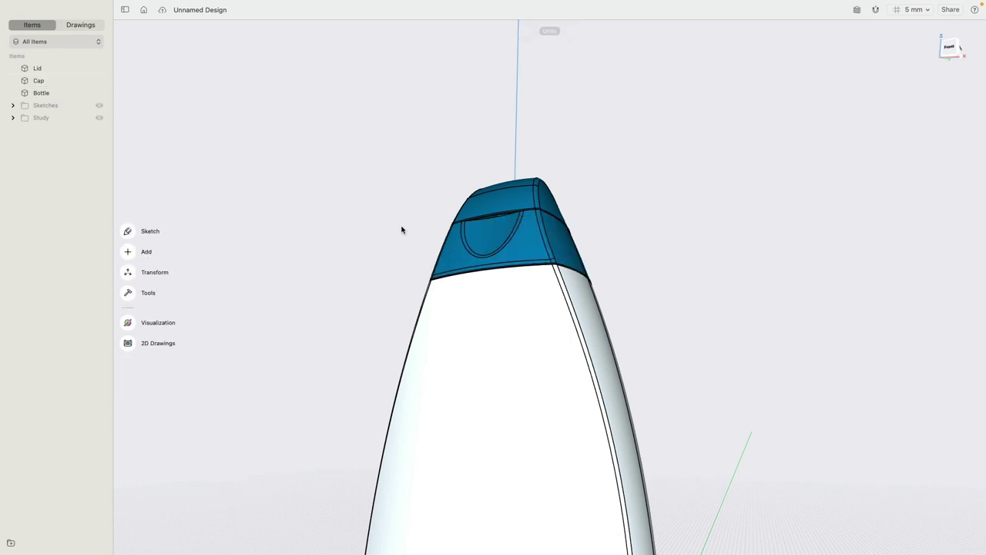
Open Visualization to examine the finished bottle's materials and appearance.
{"action": "right_click_drag", "start_coordinate": [392, 207], "coordinate": [203, 297]}
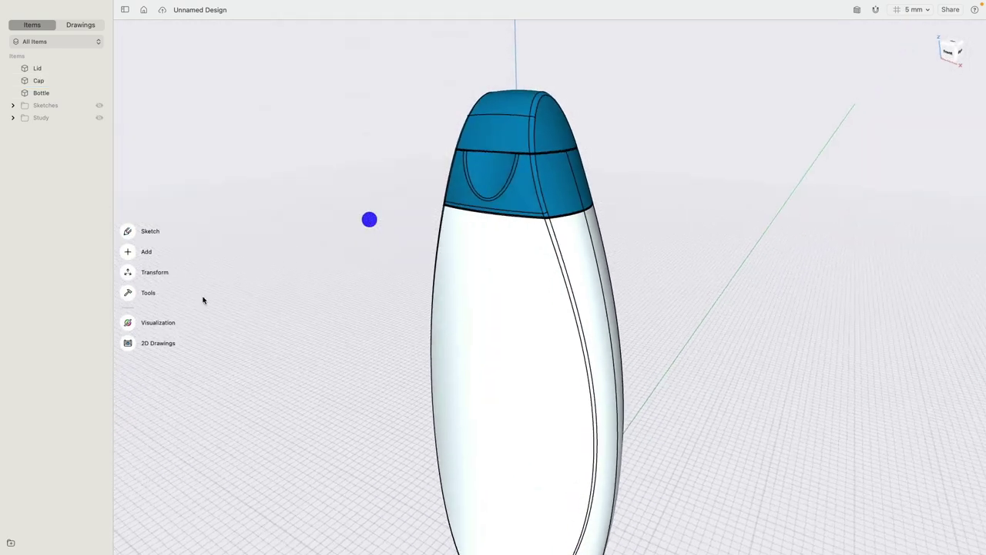
{"action": "left_click", "coordinate": [131, 324]}
{"action": "right_click_drag", "start_coordinate": [465, 369], "coordinate": [461, 304]}
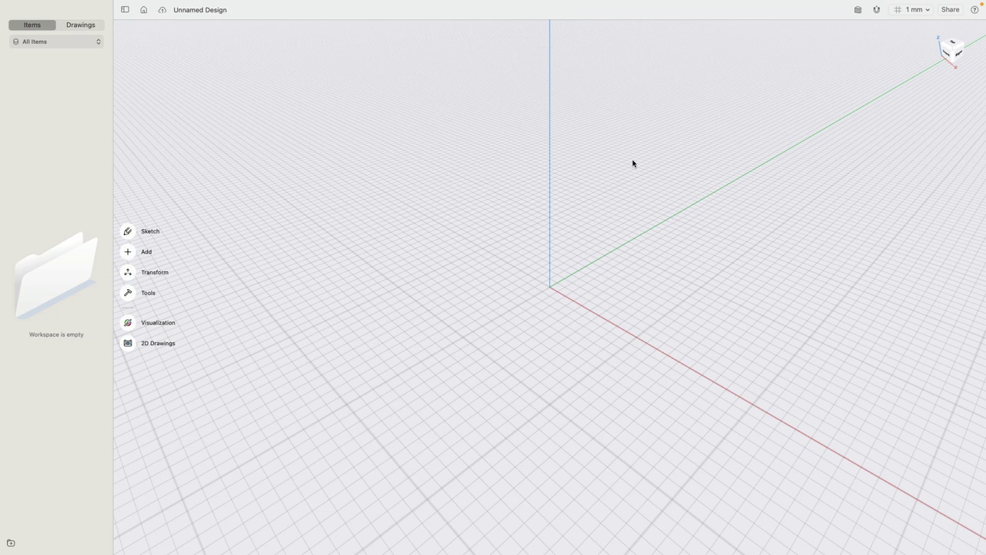
Switch the empty design to the top view and check the unit and snapping settings.
{"action": "left_click", "coordinate": [951, 46]}
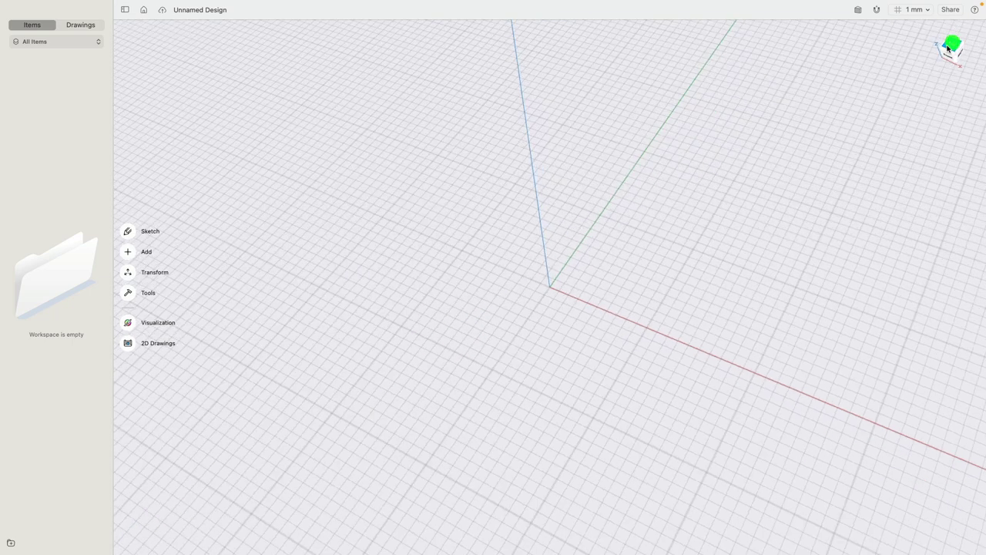
{"action": "left_click", "coordinate": [915, 10]}
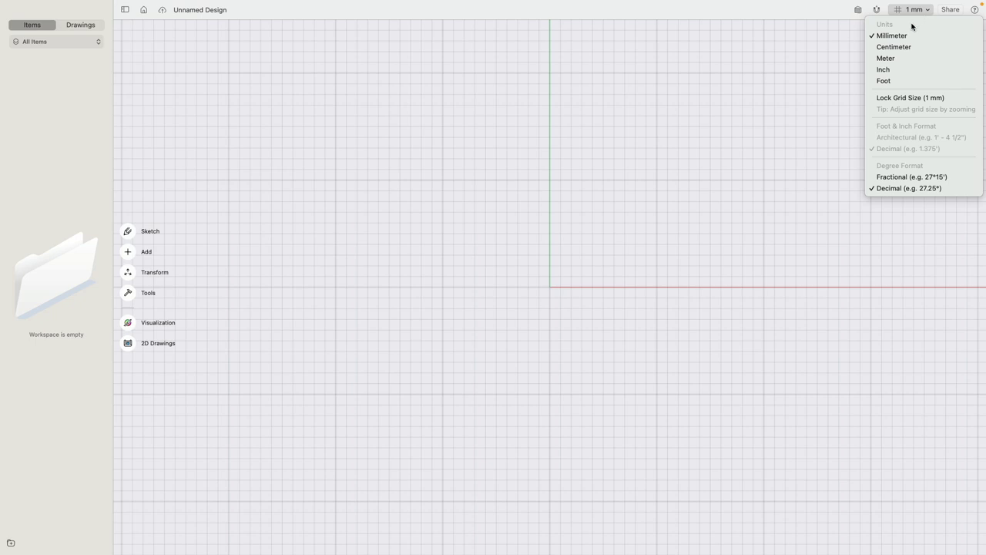
{"action": "left_click", "coordinate": [875, 11]}
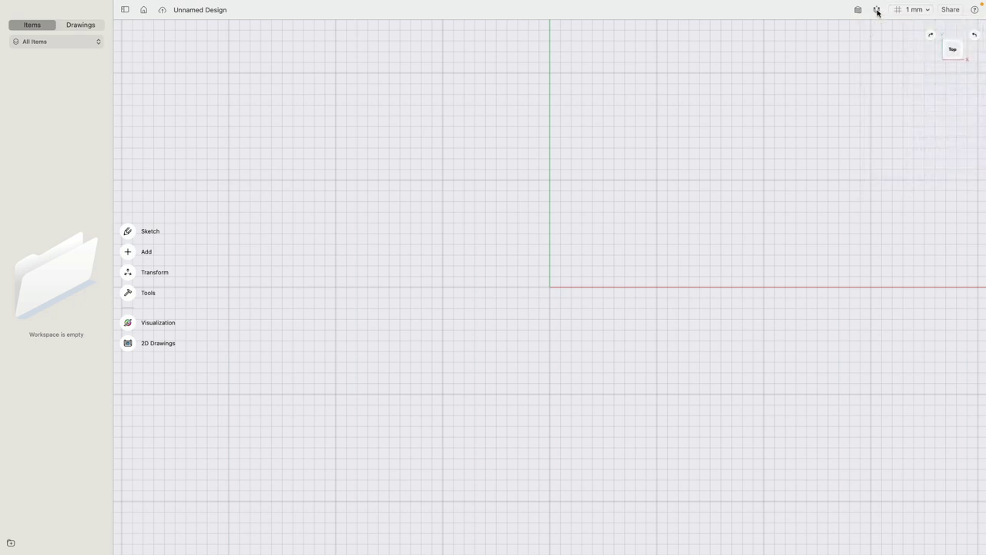
{"action": "left_click", "coordinate": [876, 12]}
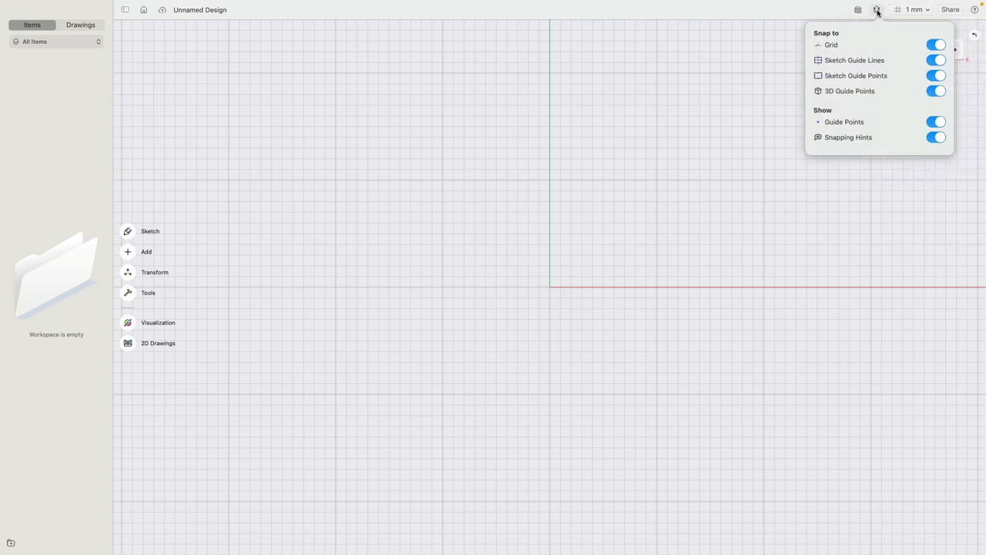
{"action": "left_click", "coordinate": [877, 12]}
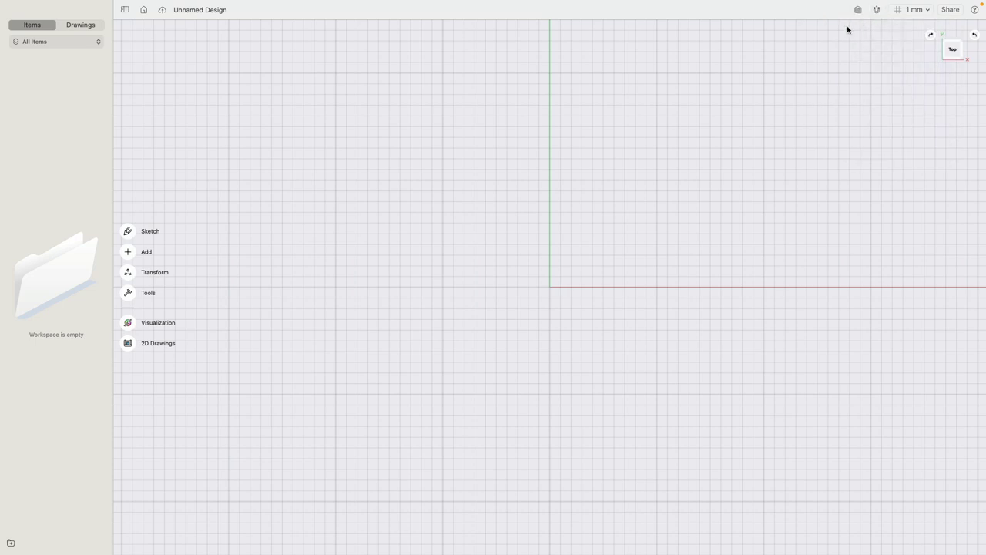
Sketch a 3-point ellipse centred on the origin with radii of about 7 mm along Y and 10 mm along X.
{"action": "left_click", "coordinate": [128, 232]}
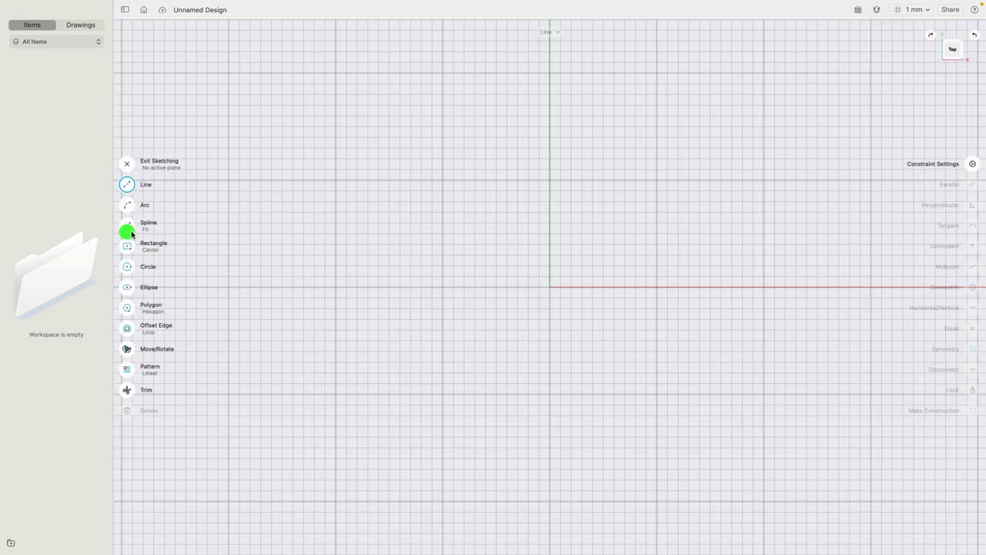
{"action": "left_click", "coordinate": [129, 289]}
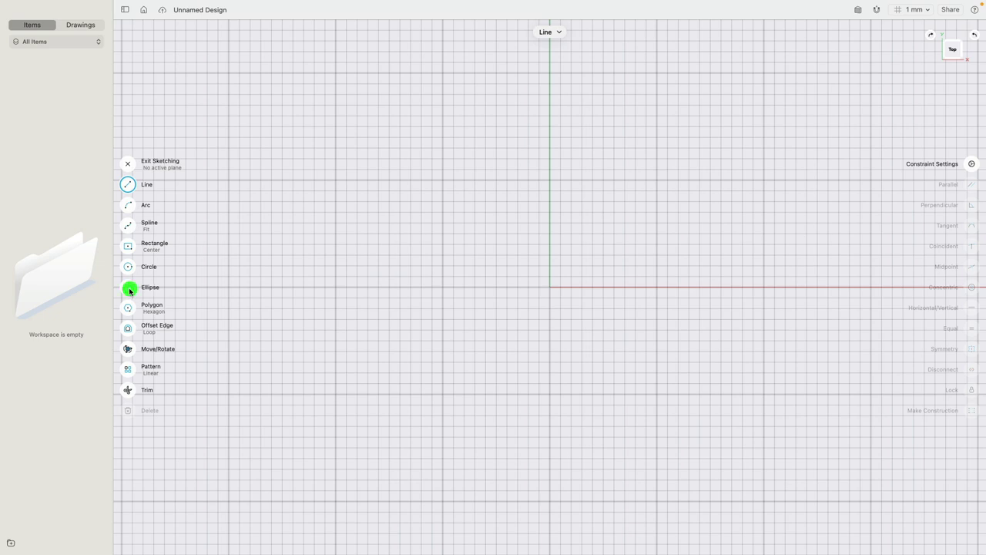
{"action": "left_click", "coordinate": [549, 286]}
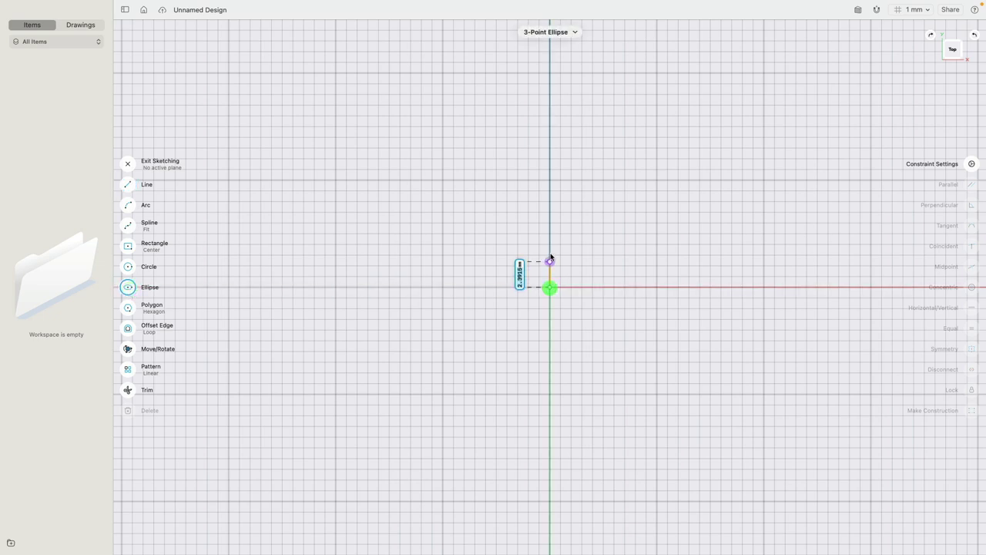
{"action": "left_click", "coordinate": [549, 213]}
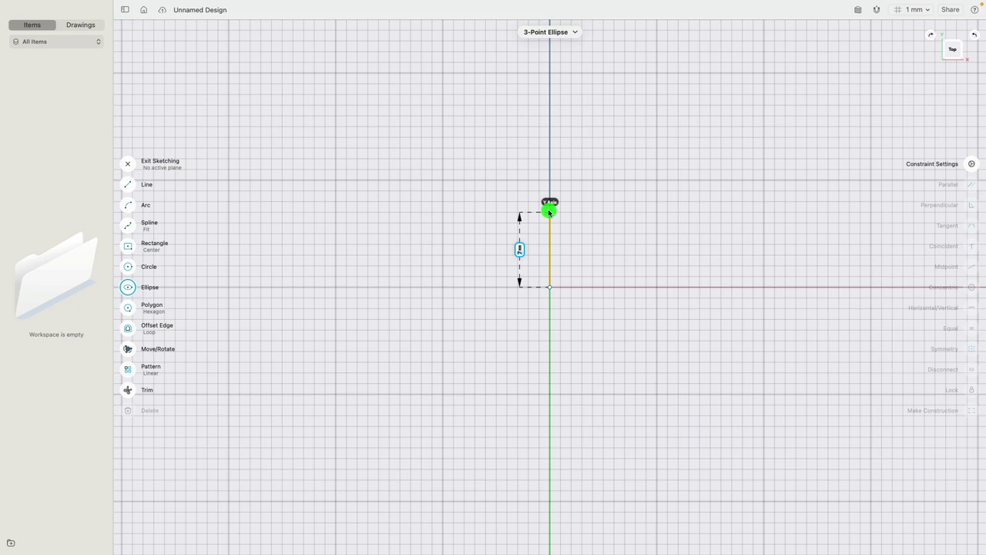
{"action": "left_click", "coordinate": [657, 286]}
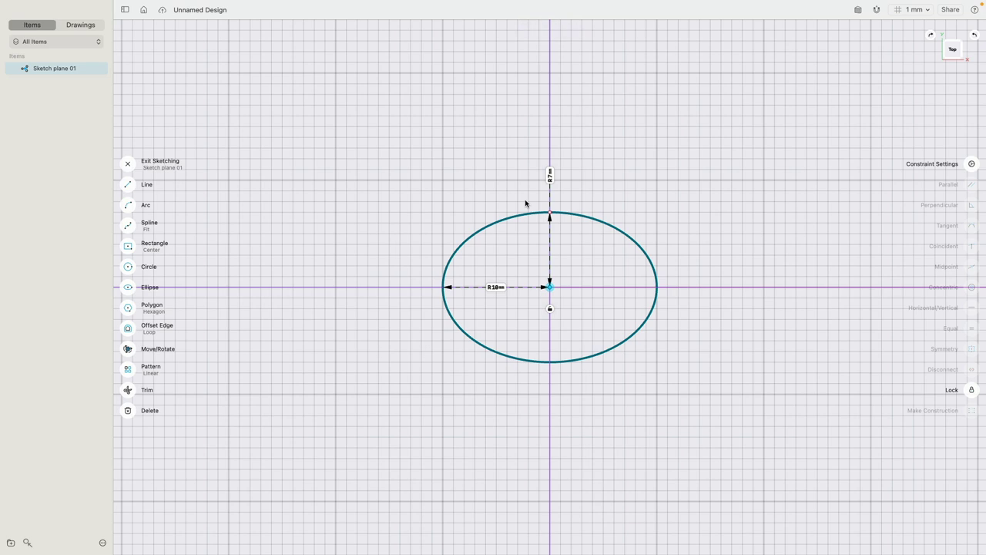
Set the ellipse's radius along X to 35 mm and its radius along Y to 28 mm.
{"action": "left_click", "coordinate": [500, 288]}
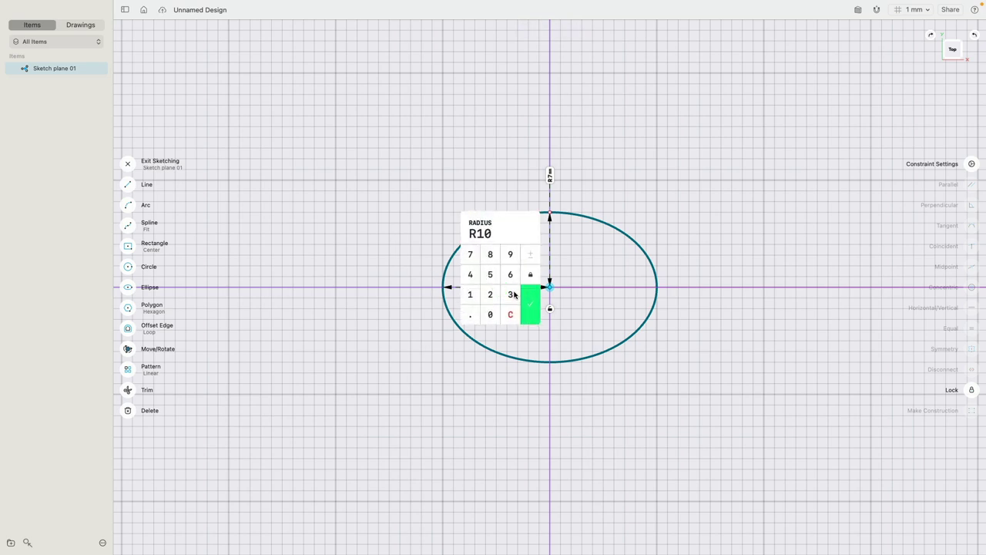
{"action": "type", "text": "35"}
{"action": "left_click", "coordinate": [531, 308]}
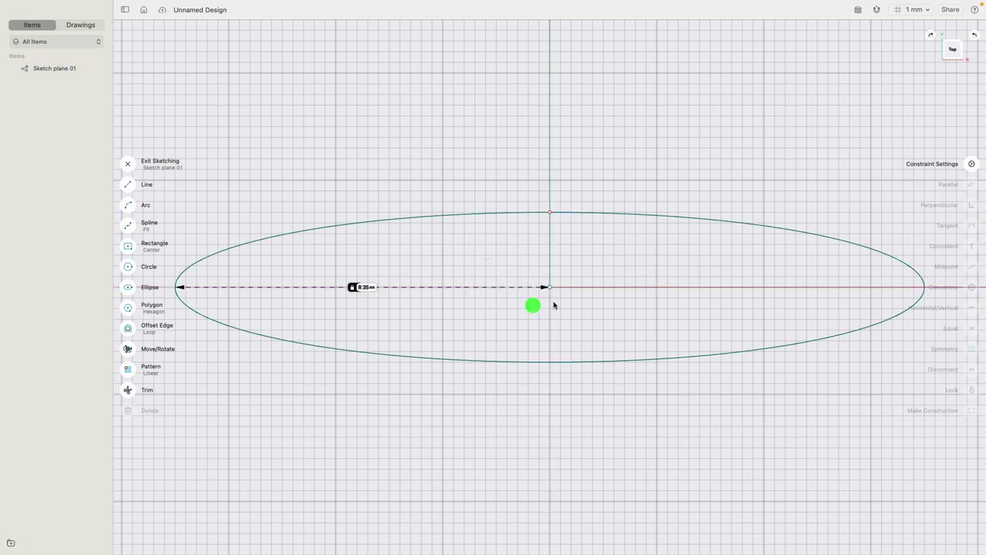
{"action": "left_click", "coordinate": [563, 211]}
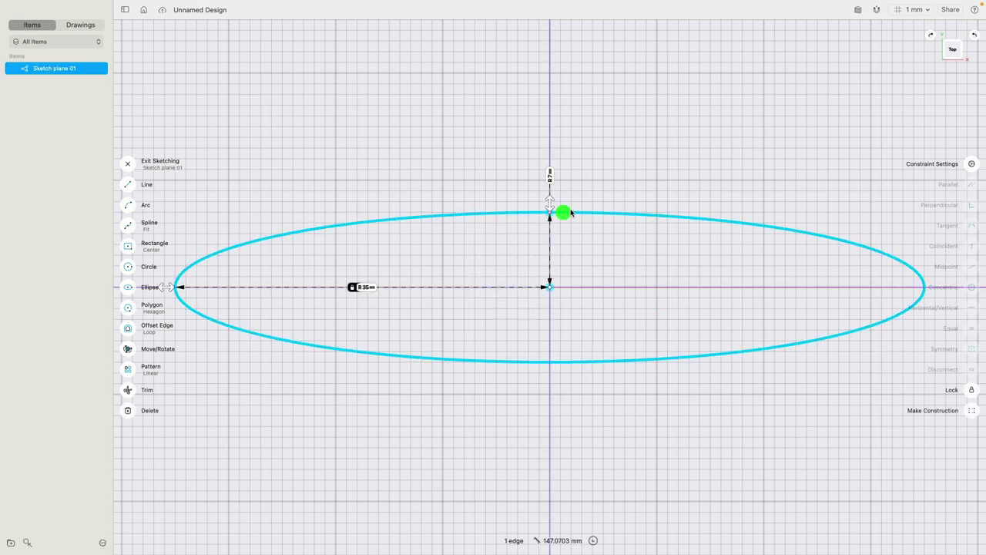
{"action": "left_click", "coordinate": [551, 169]}
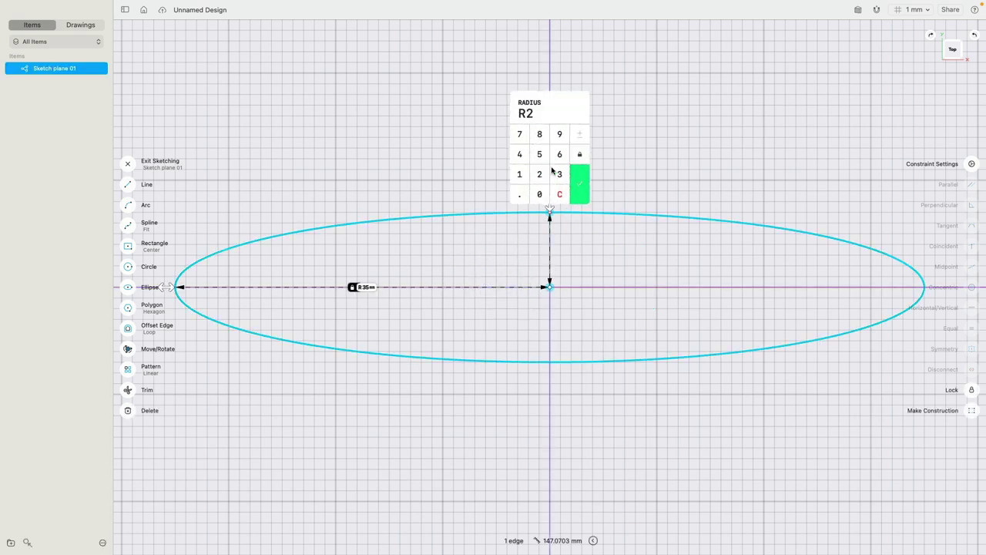
{"action": "key", "text": "Return"}
{"action": "scroll", "coordinate": [571, 218], "scroll_direction": "down", "scroll_amount": 5}
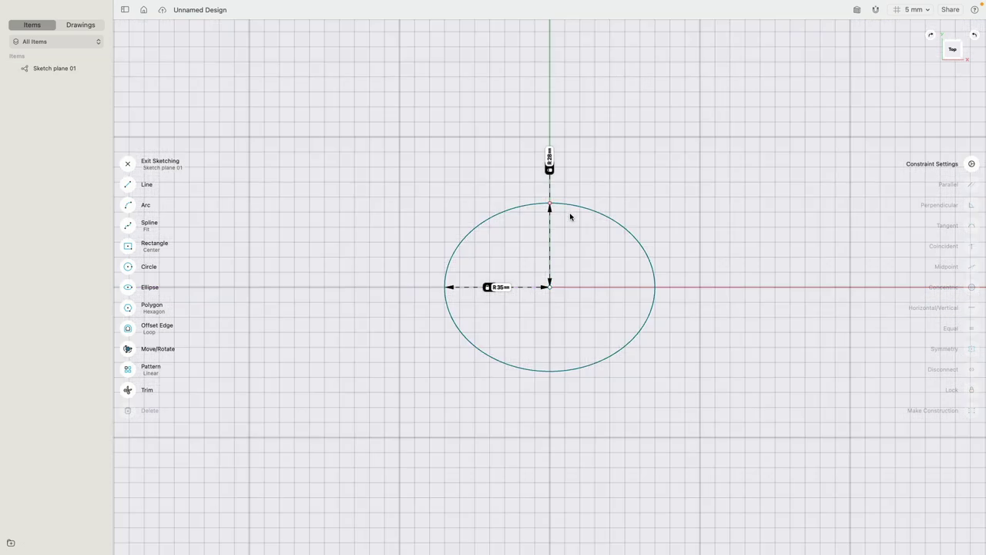
Exit the sketch and copy the base ellipse 120 mm straight up along the Z axis.
{"action": "mouse_move", "coordinate": [564, 315]}
{"action": "right_mouse_down"}
{"action": "mouse_move", "coordinate": [532, 235]}
{"action": "mouse_move", "coordinate": [515, 224]}
{"action": "right_mouse_up"}
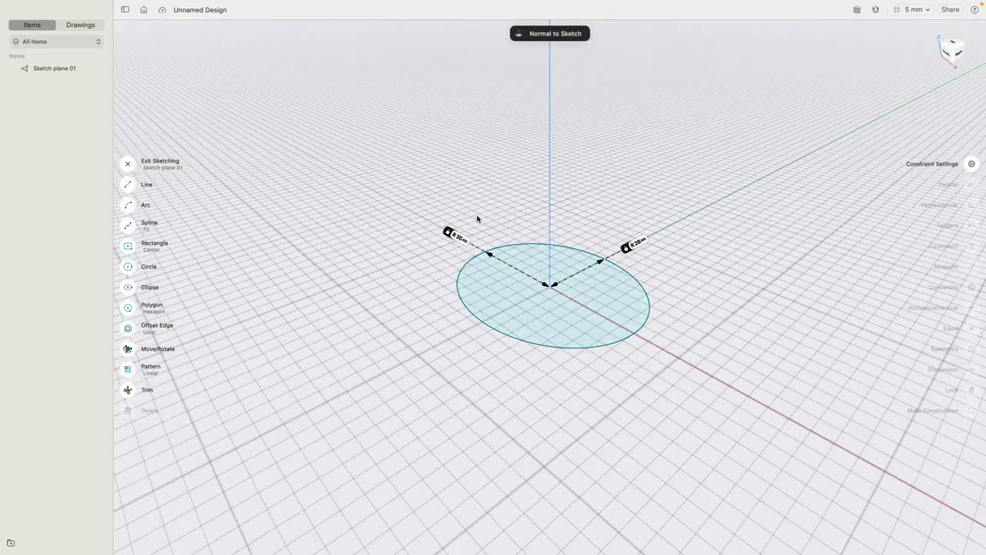
{"action": "left_click", "coordinate": [515, 244]}
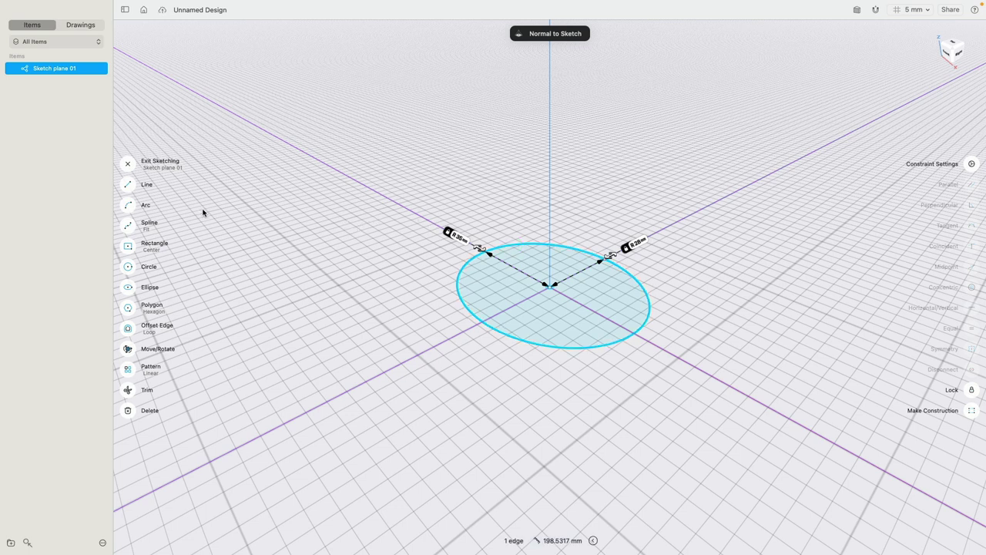
{"action": "left_click", "coordinate": [128, 164]}
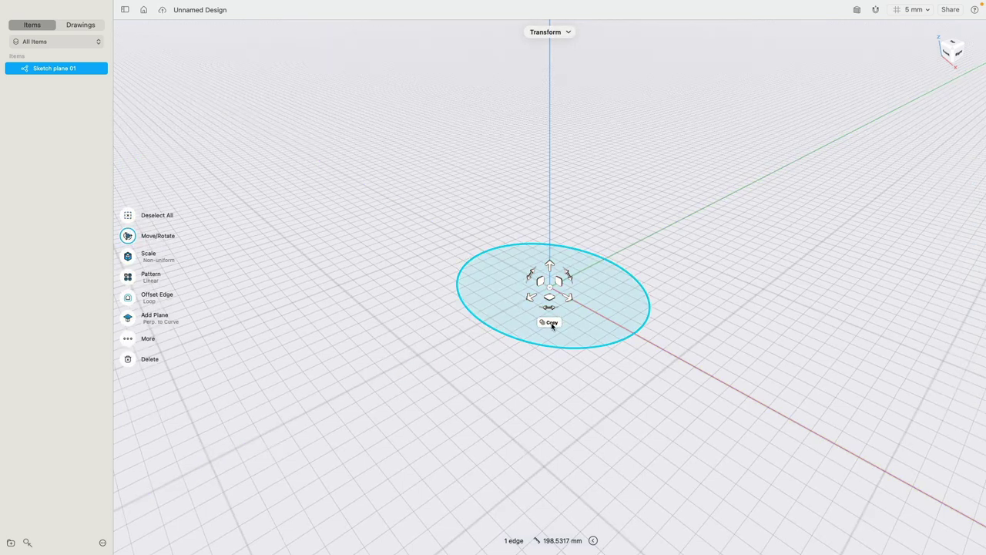
{"action": "left_click", "coordinate": [550, 323]}
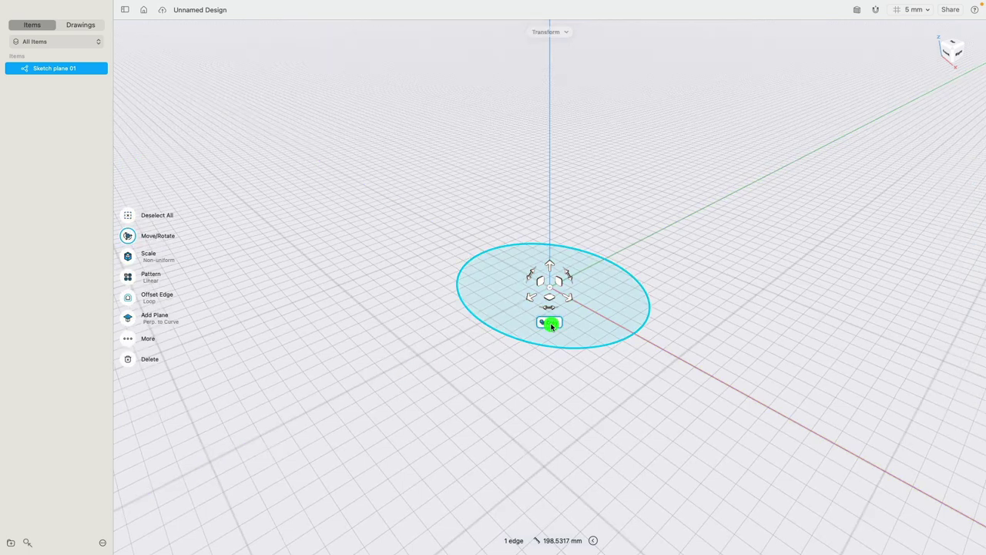
{"action": "left_click", "coordinate": [551, 265]}
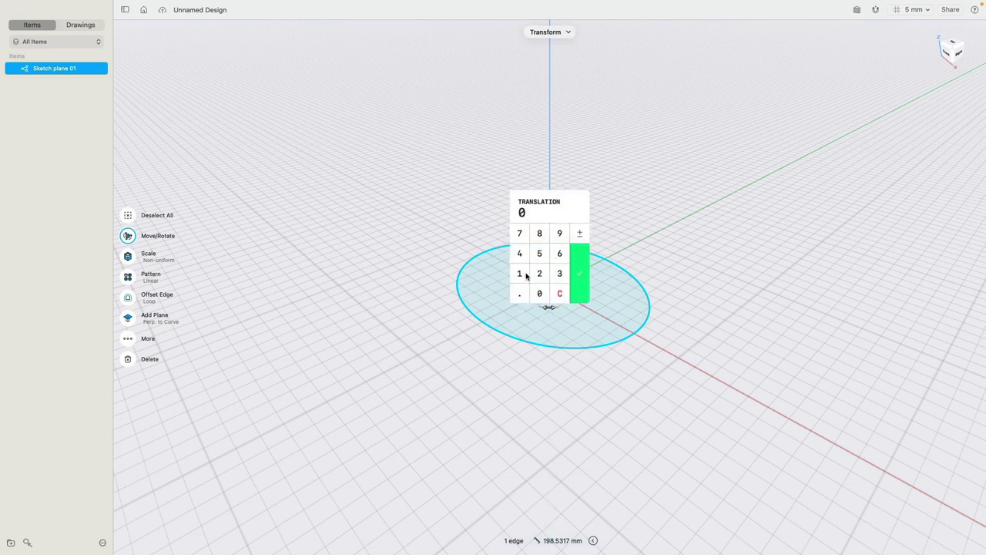
{"action": "left_click", "coordinate": [524, 274]}
{"action": "left_click", "coordinate": [539, 274]}
{"action": "left_click", "coordinate": [539, 293]}
{"action": "left_click", "coordinate": [579, 273]}
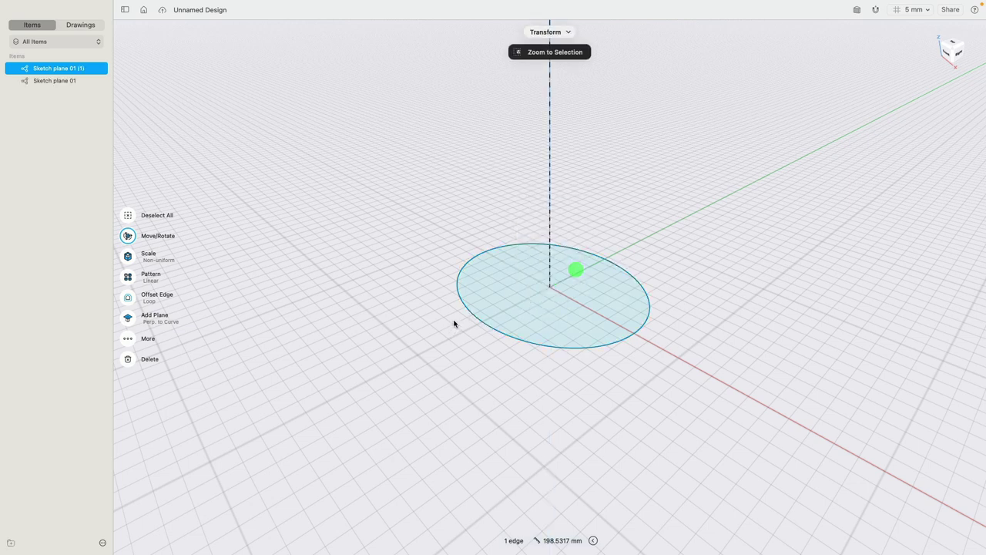
{"action": "scroll", "coordinate": [451, 328], "scroll_direction": "down", "scroll_amount": 2}
{"action": "scroll", "coordinate": [450, 329], "scroll_direction": "down", "scroll_amount": 3}
{"action": "middle_click_drag", "start_coordinate": [445, 262], "coordinate": [412, 336]}
{"action": "left_click", "coordinate": [366, 281]}
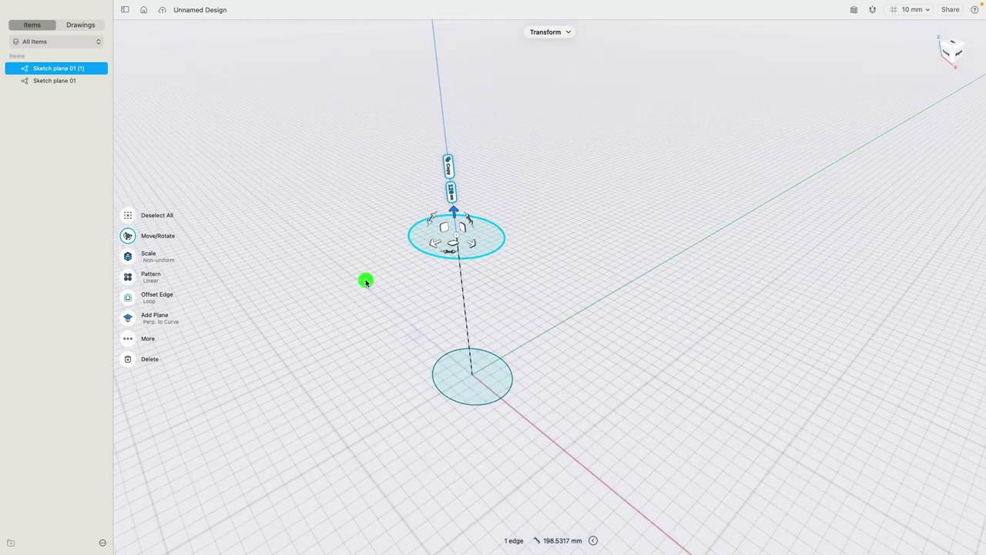
Set the copied ellipse's radius along Y to 38 mm and its radius along X to 45 mm.
{"action": "double_click", "coordinate": [493, 255]}
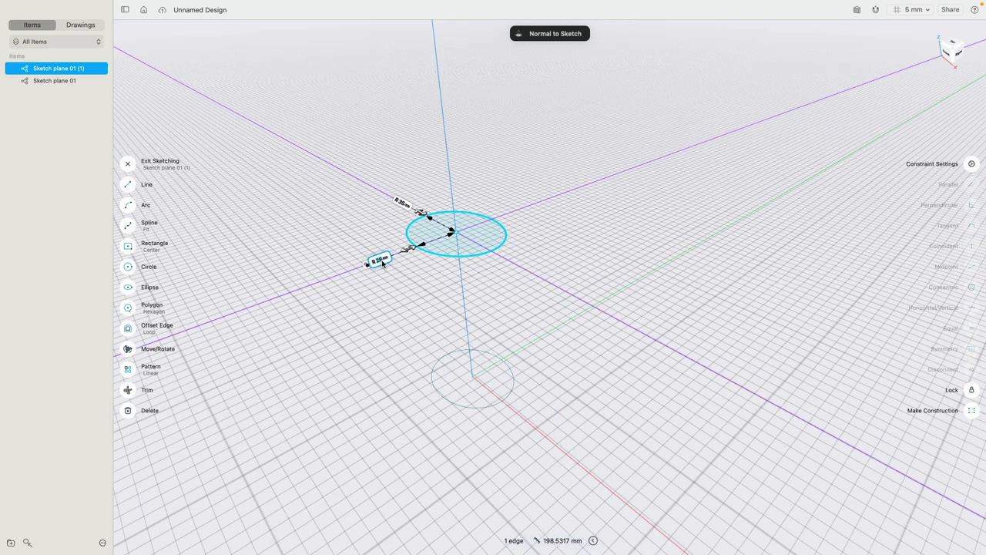
{"action": "left_click", "coordinate": [381, 260]}
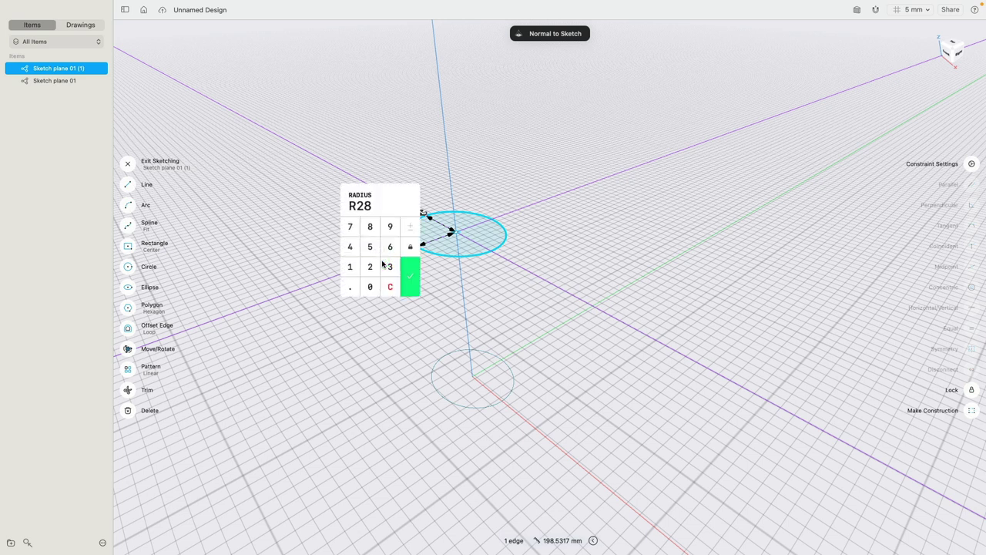
{"action": "key", "text": "Return"}
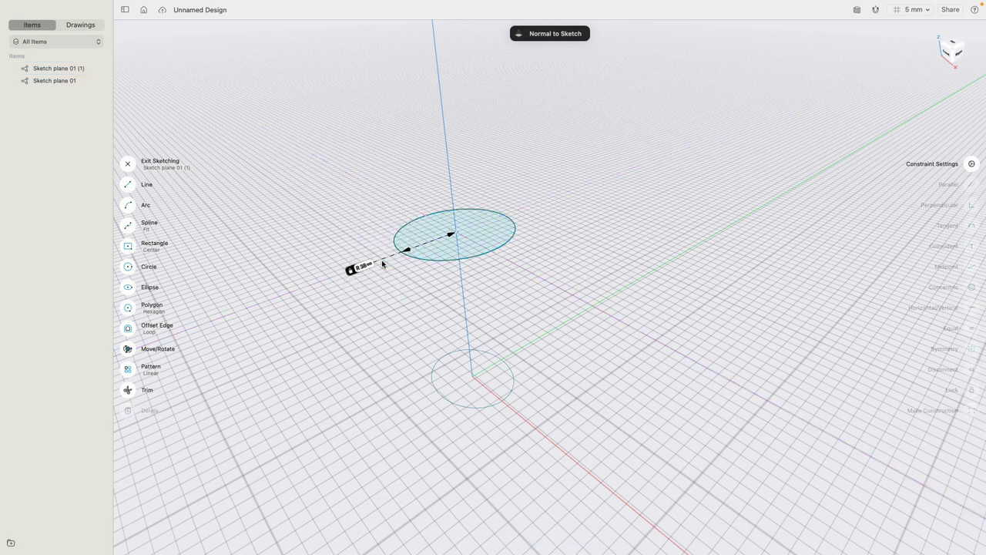
{"action": "left_click", "coordinate": [407, 224]}
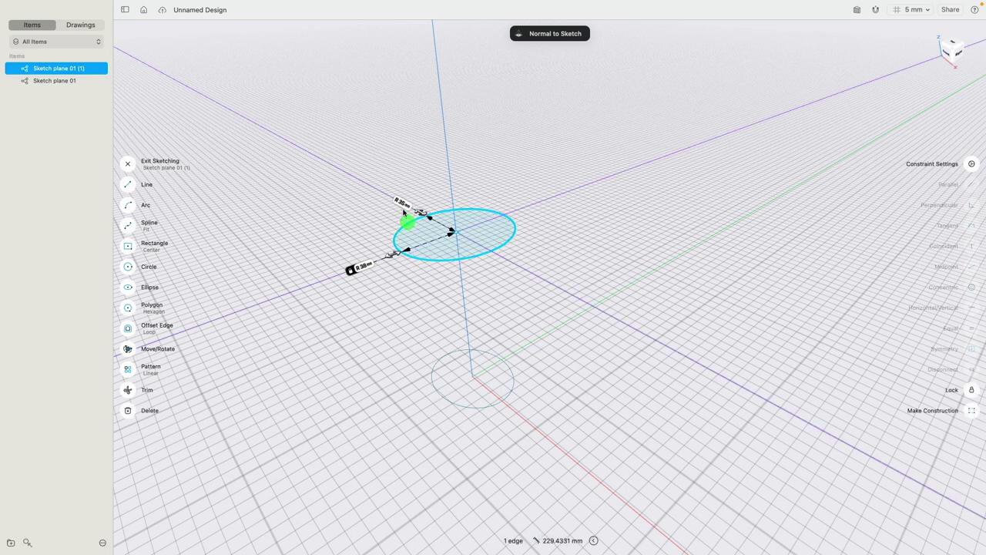
{"action": "type", "text": "35"}
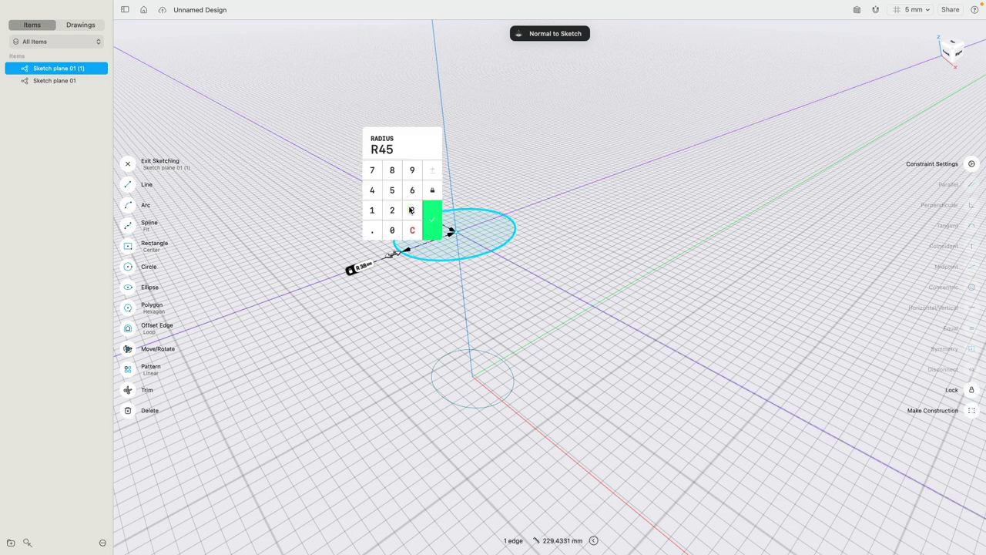
{"action": "key", "text": "Return"}
{"action": "left_click", "coordinate": [348, 239]}
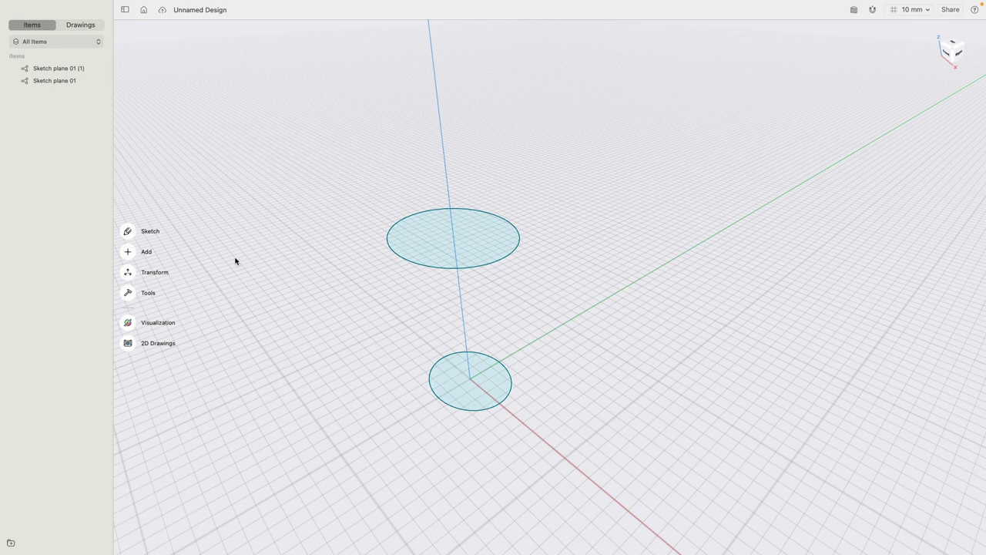
Copy the raised ellipse another 120 mm up along the Z axis.
{"action": "left_click", "coordinate": [131, 272]}
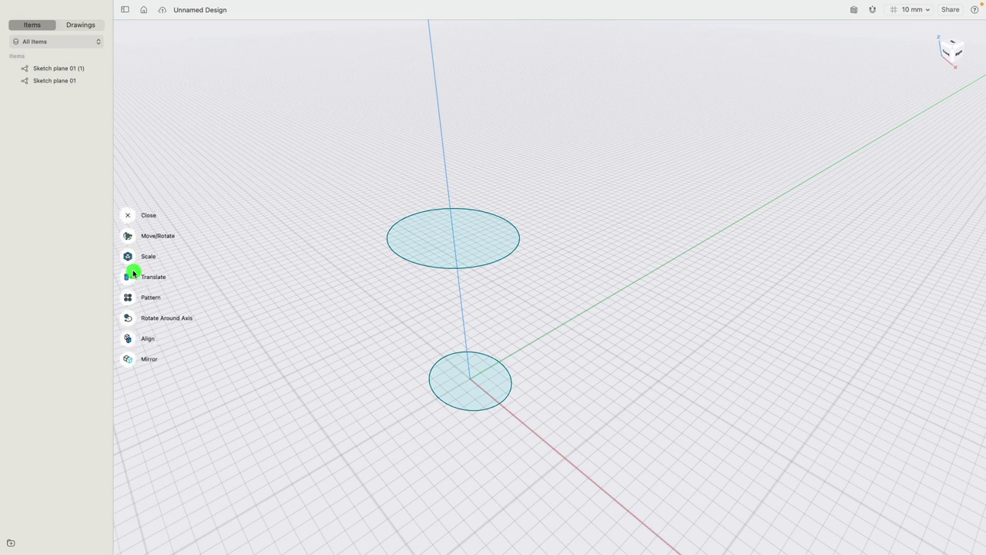
{"action": "left_click", "coordinate": [131, 236]}
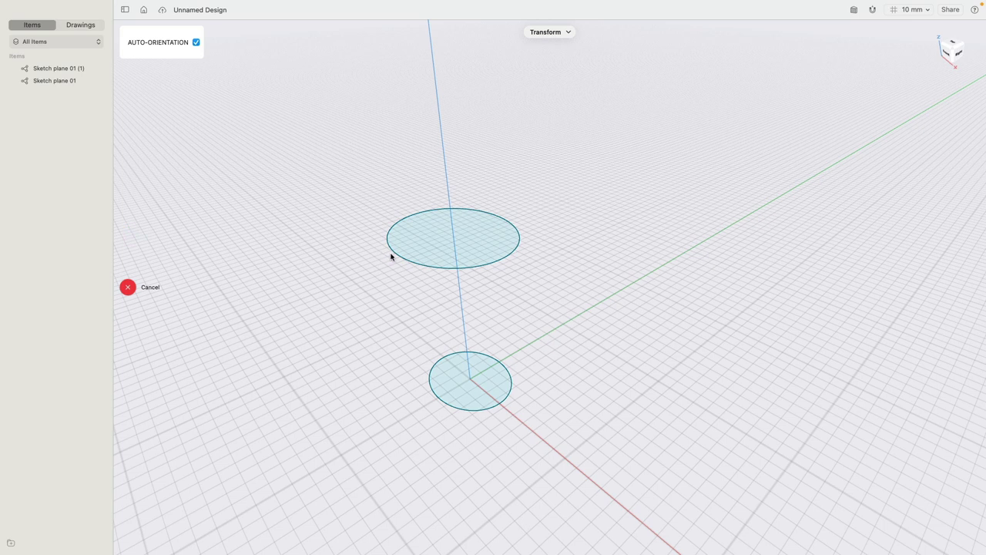
{"action": "left_click", "coordinate": [394, 253]}
{"action": "left_click", "coordinate": [449, 267]}
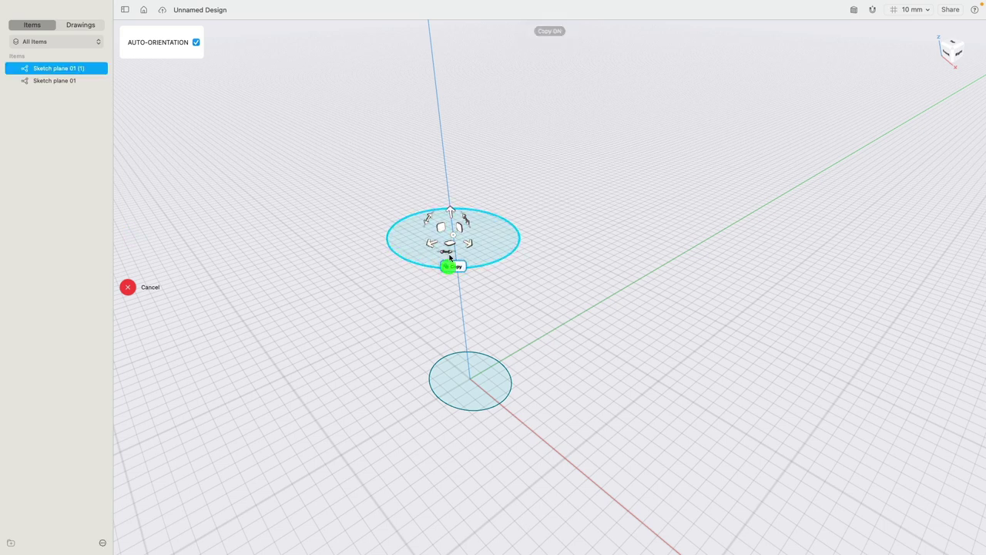
{"action": "left_click", "coordinate": [452, 216]}
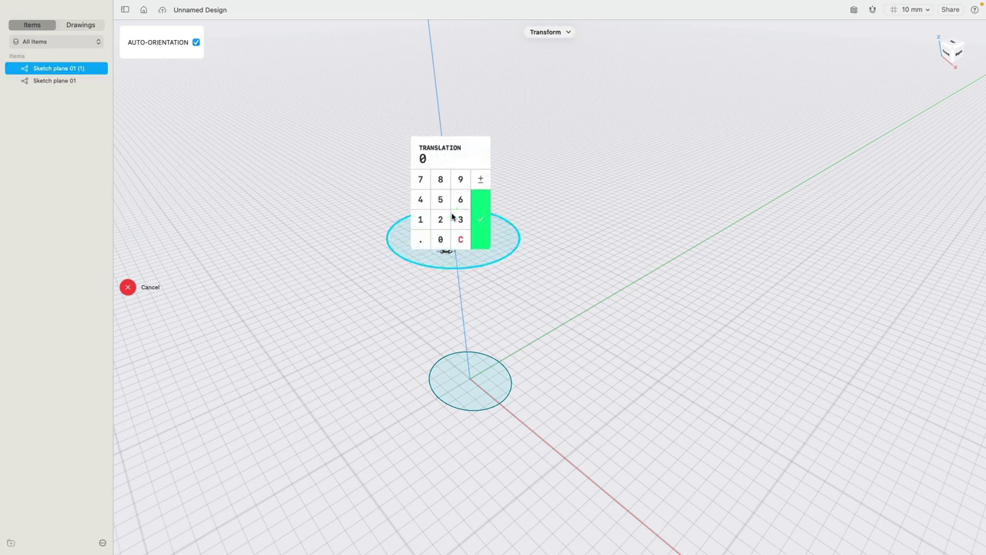
{"action": "key", "text": "Return"}
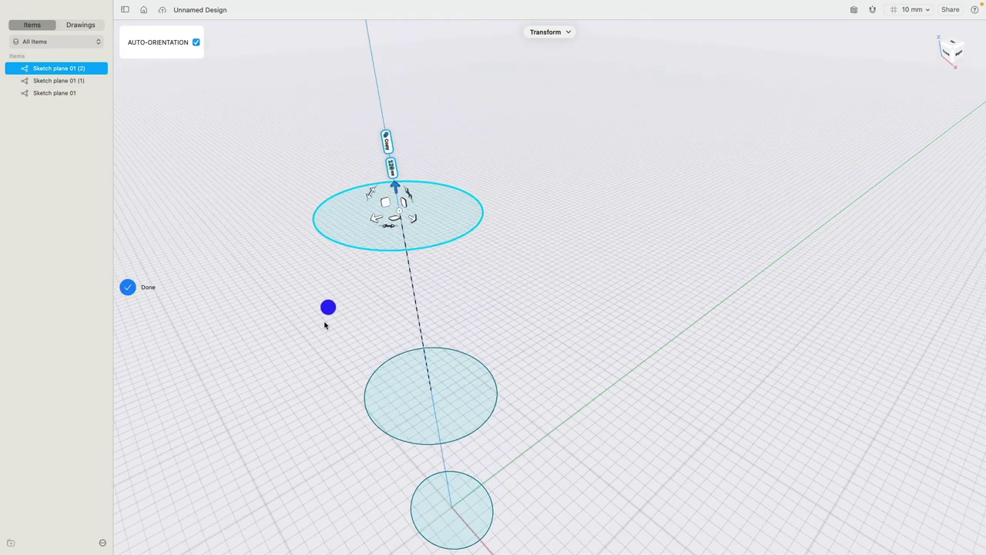
{"action": "left_click", "coordinate": [128, 286]}
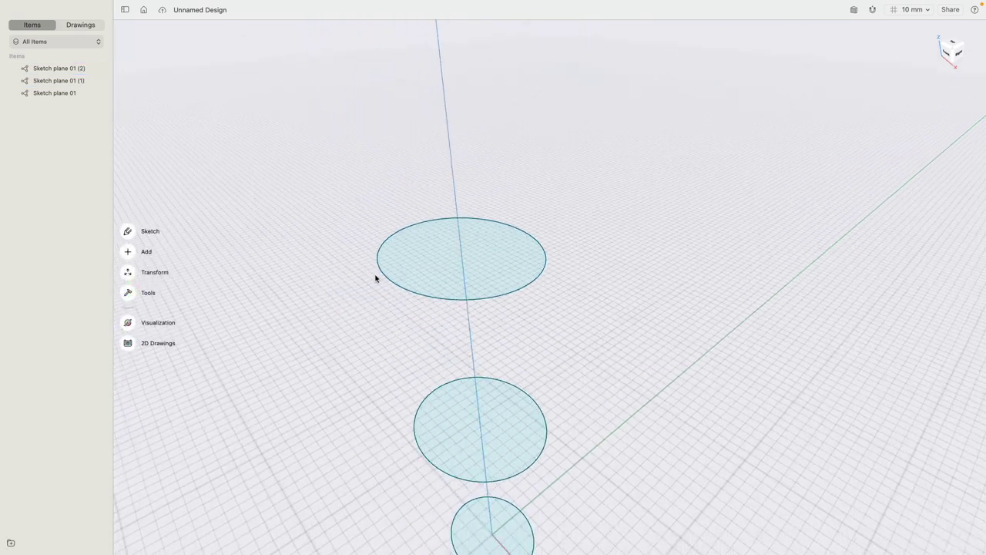
Set the uppermost ellipse's radius along X to 10 mm and its radius along Y to 28 mm.
{"action": "double_click", "coordinate": [383, 278]}
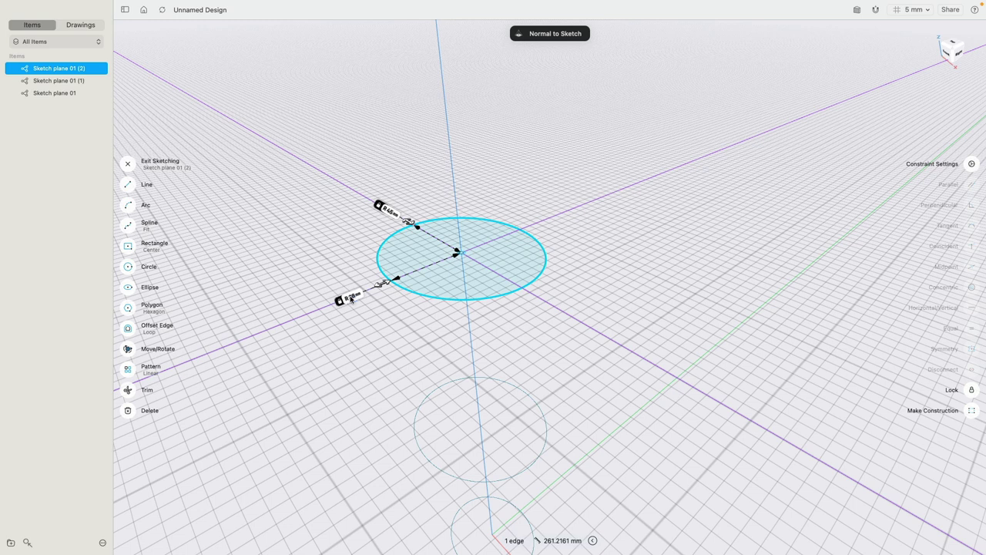
{"action": "left_click", "coordinate": [390, 212]}
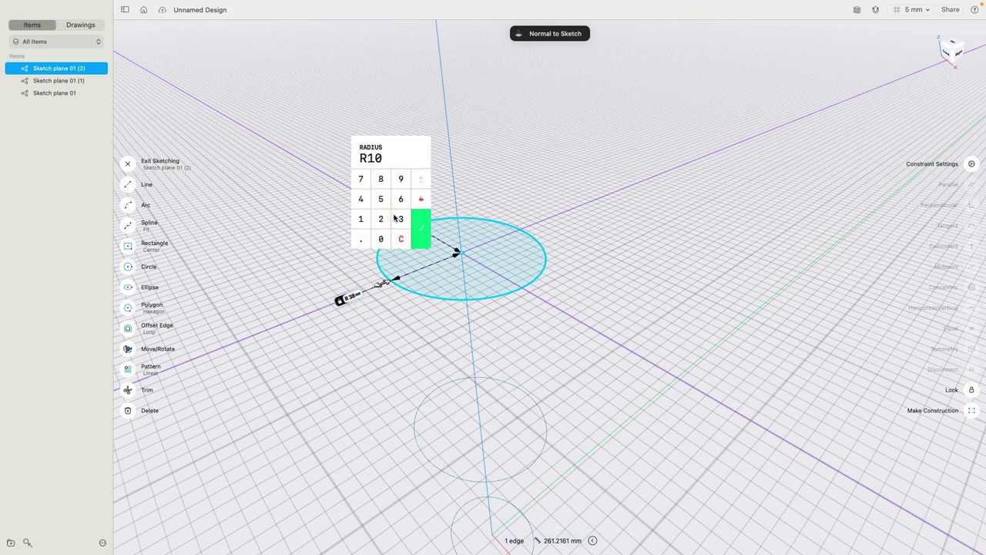
{"action": "type", "text": "10"}
{"action": "key", "text": "Return"}
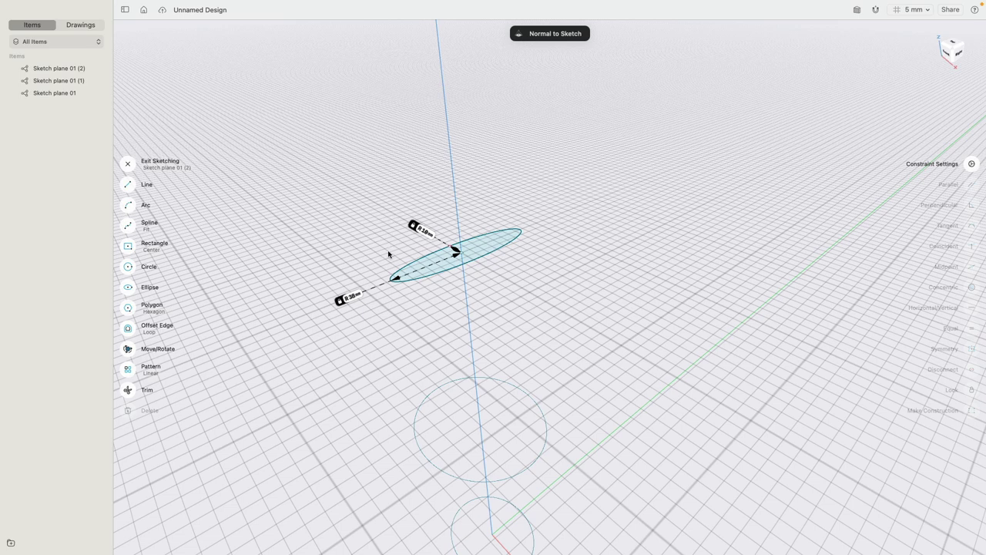
{"action": "left_click", "coordinate": [351, 296]}
{"action": "type", "text": "28"}
{"action": "key", "text": "Return"}
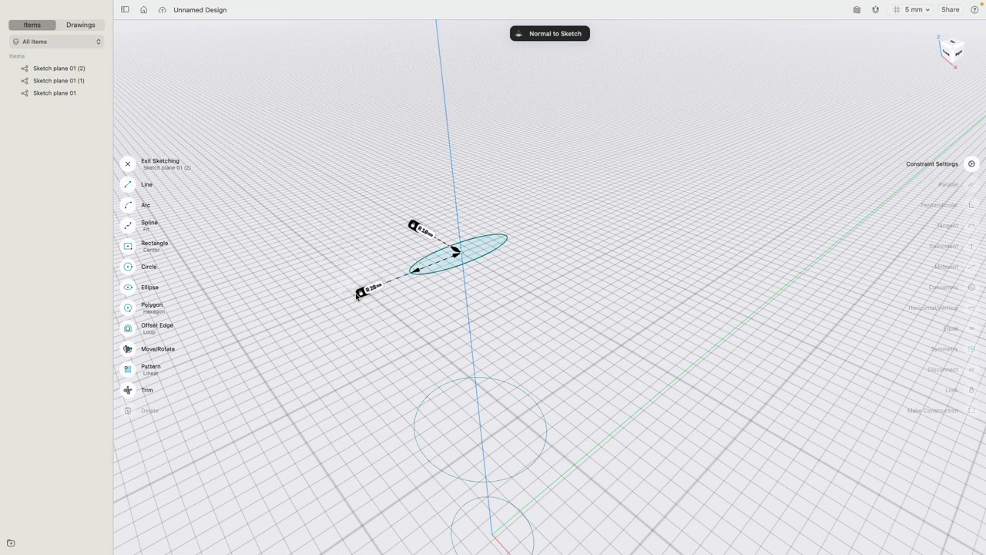
{"action": "double_click", "coordinate": [315, 392]}
Loft the three ellipses from bottom to top into a body and inspect its profile in the front view.
{"action": "middle_click_drag", "start_coordinate": [330, 416], "coordinate": [335, 315]}
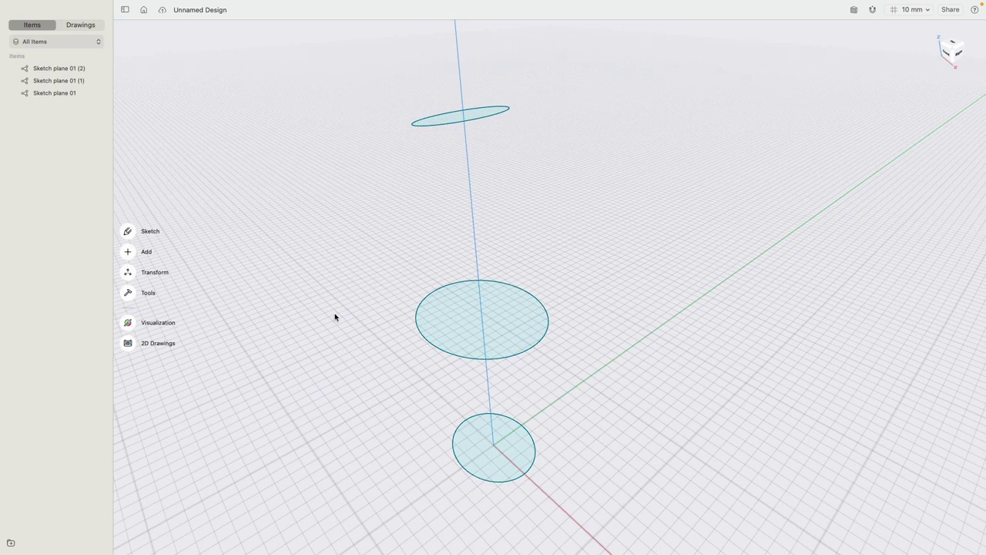
{"action": "scroll", "coordinate": [331, 317], "scroll_direction": "down", "scroll_amount": 2}
{"action": "right_click_drag", "start_coordinate": [329, 318], "coordinate": [360, 325]}
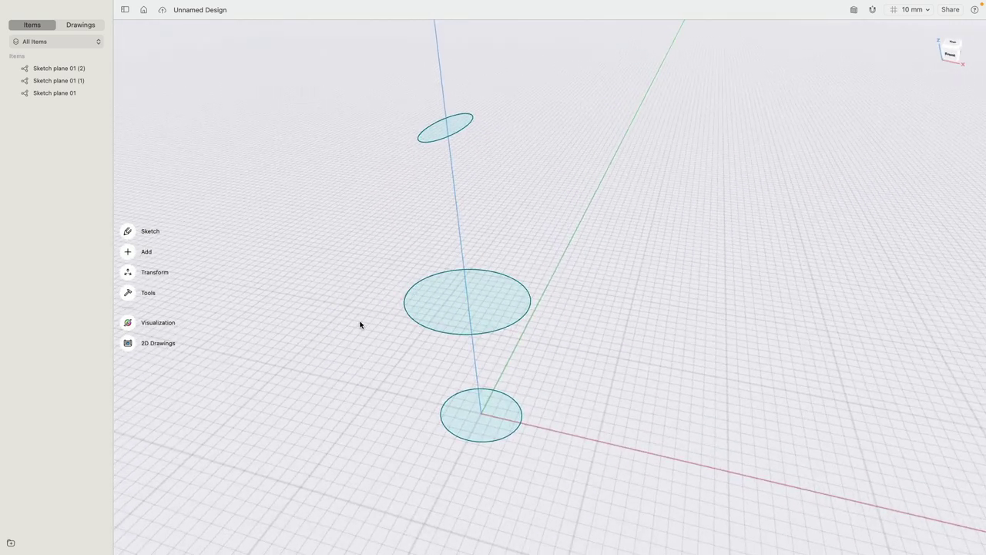
{"action": "left_click", "coordinate": [456, 414]}
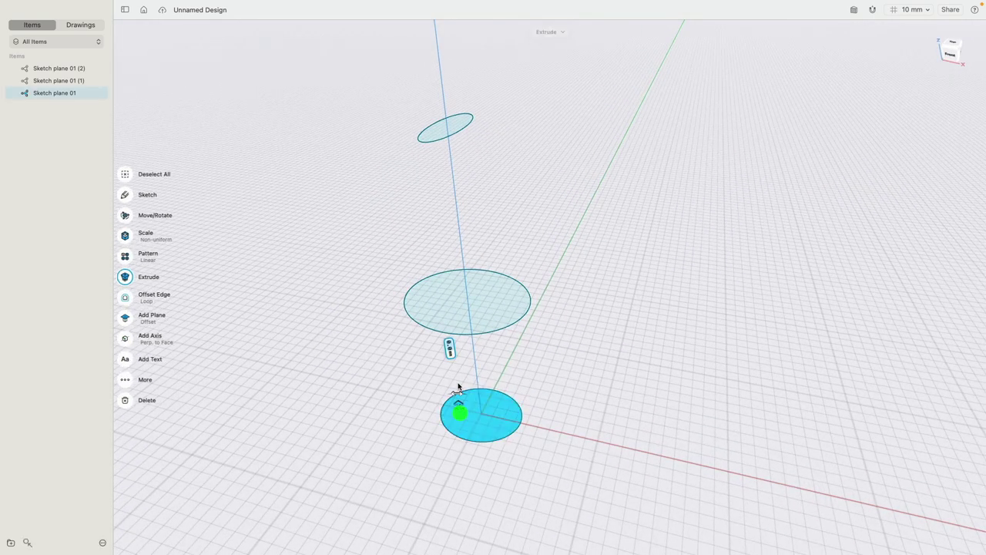
{"action": "left_click", "coordinate": [452, 311]}
{"action": "left_click", "coordinate": [438, 128]}
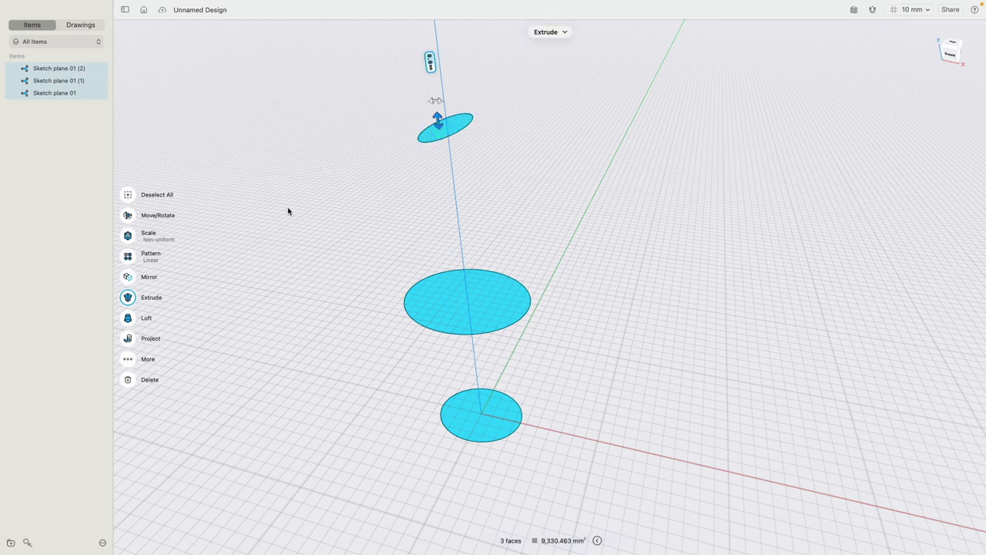
{"action": "left_click", "coordinate": [128, 318]}
{"action": "right_click_drag", "start_coordinate": [306, 328], "coordinate": [338, 315]}
{"action": "left_click", "coordinate": [953, 54]}
{"action": "left_click", "coordinate": [953, 52]}
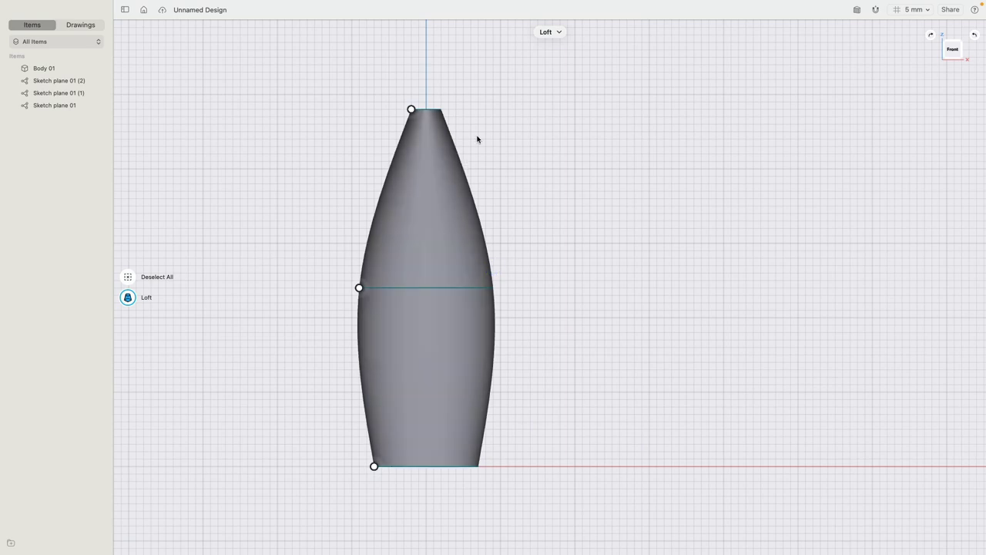
{"action": "left_click", "coordinate": [489, 133]}
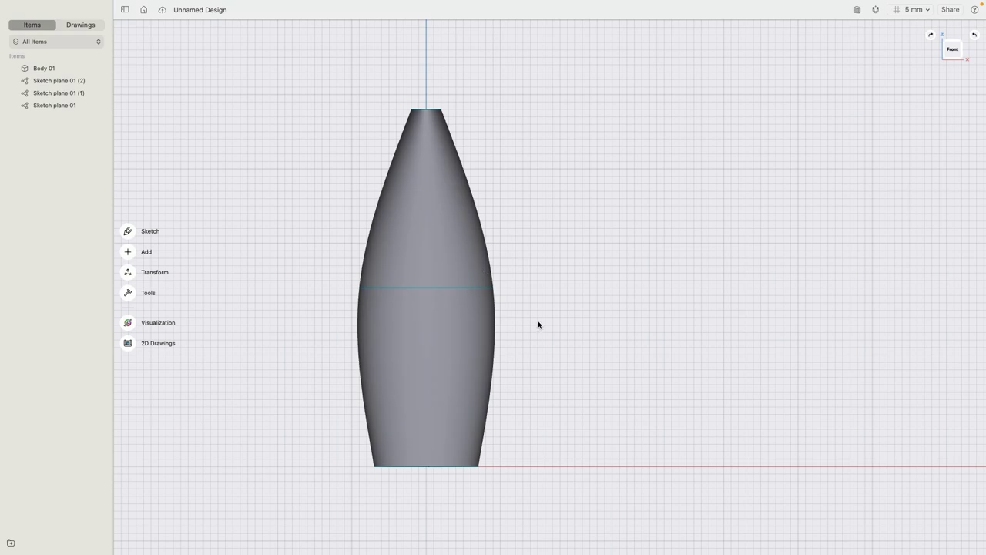
Delete the lofted body, keeping the three ellipse sketches.
{"action": "left_click", "coordinate": [440, 205]}
{"action": "right_click_drag", "start_coordinate": [515, 188], "coordinate": [476, 235]}
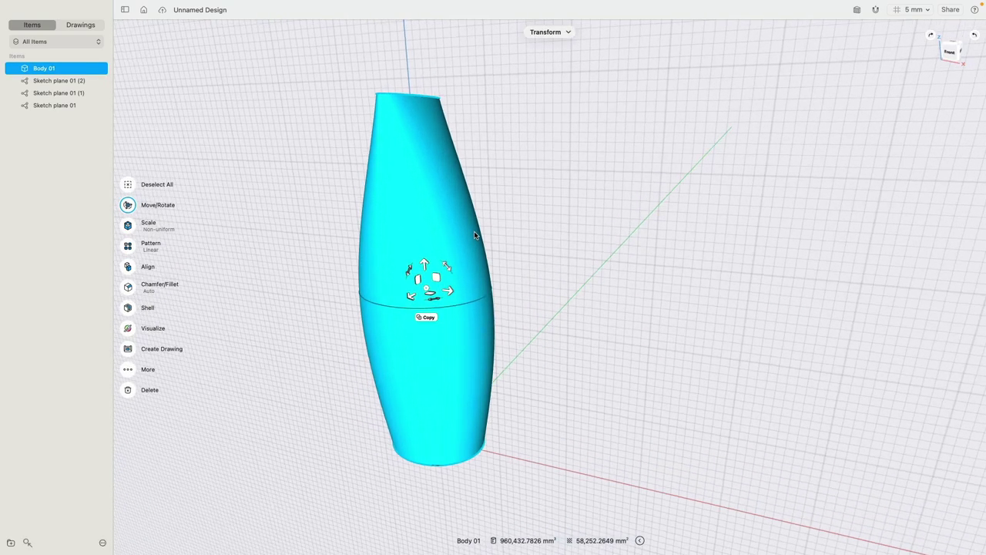
{"action": "key", "text": "Delete"}
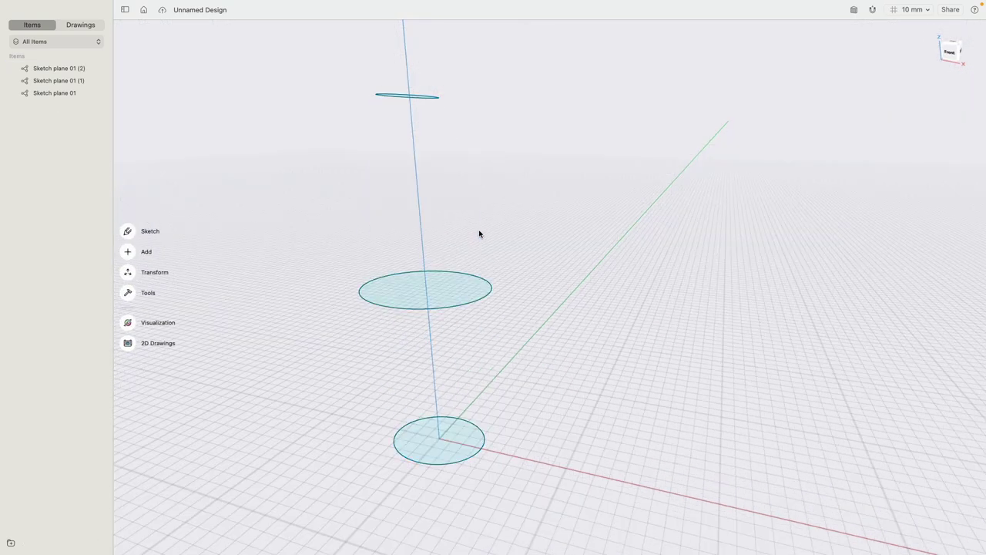
Sketch a fit spline in the front view through the positive-X ends of the top, middle and bottom ellipses.
{"action": "right_click_drag", "start_coordinate": [479, 234], "coordinate": [490, 245]}
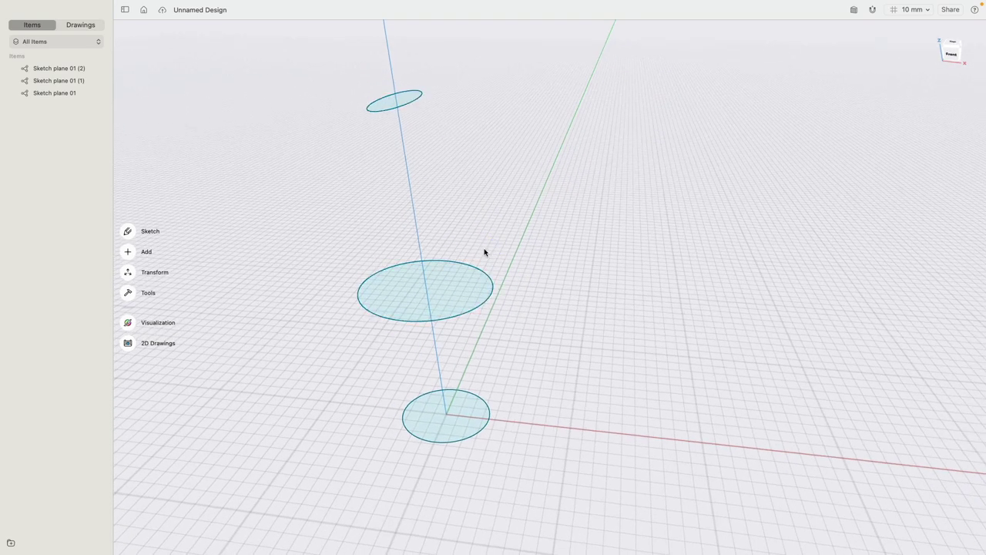
{"action": "left_click", "coordinate": [956, 53]}
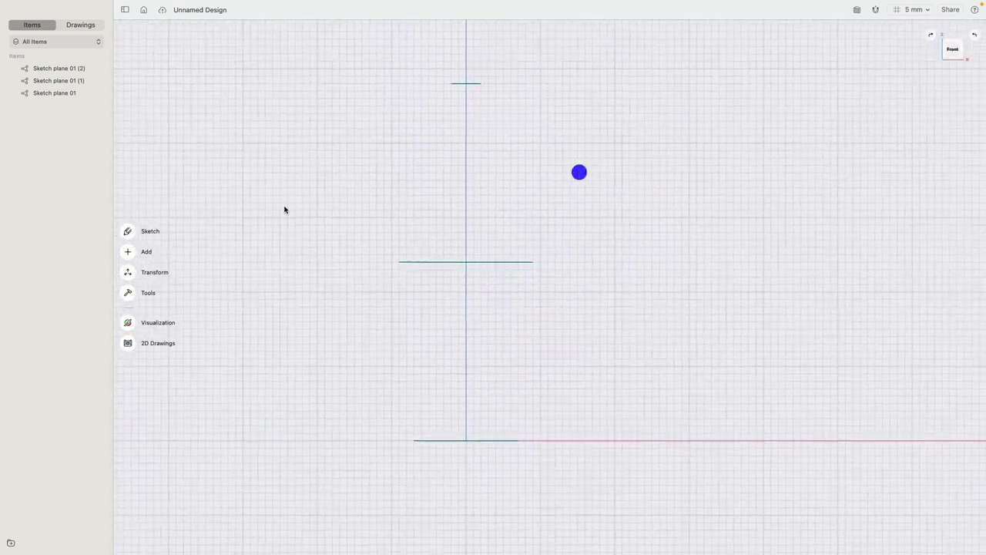
{"action": "left_click", "coordinate": [127, 233]}
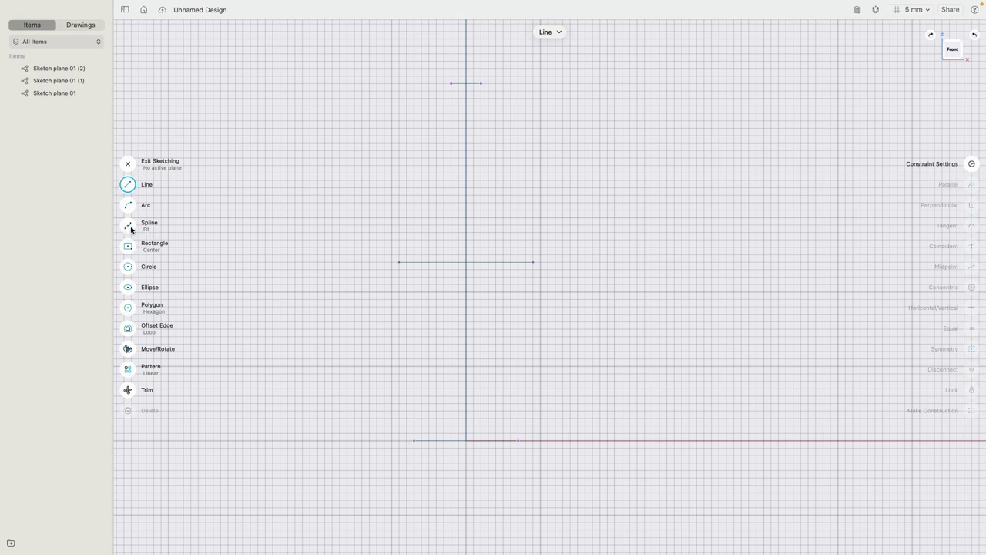
{"action": "left_click", "coordinate": [129, 226]}
{"action": "left_click", "coordinate": [481, 83]}
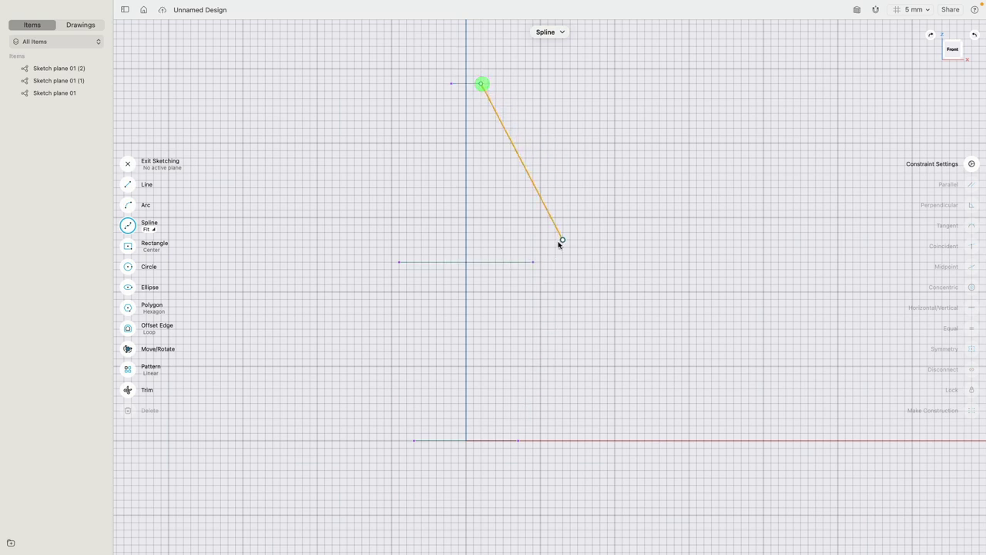
{"action": "left_click", "coordinate": [535, 262]}
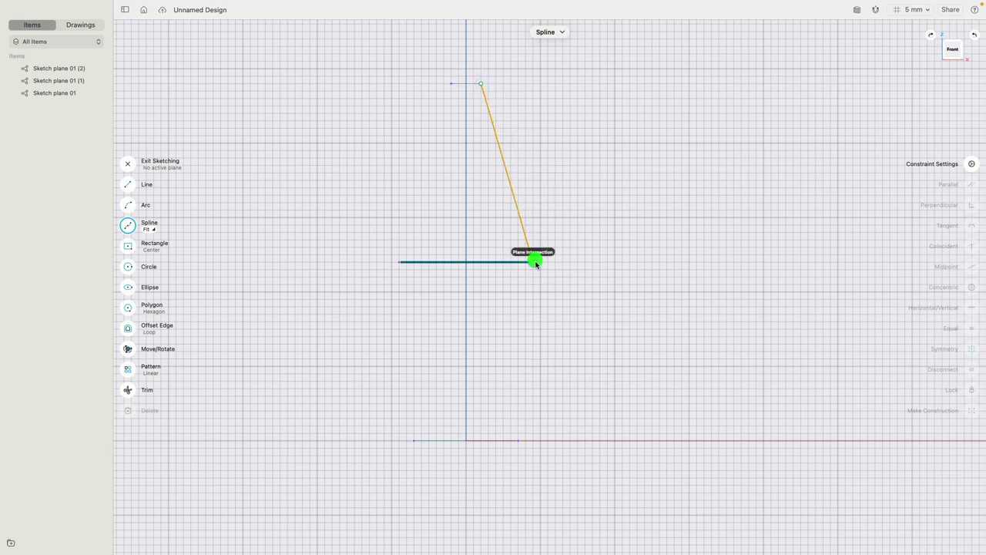
{"action": "left_click", "coordinate": [518, 439]}
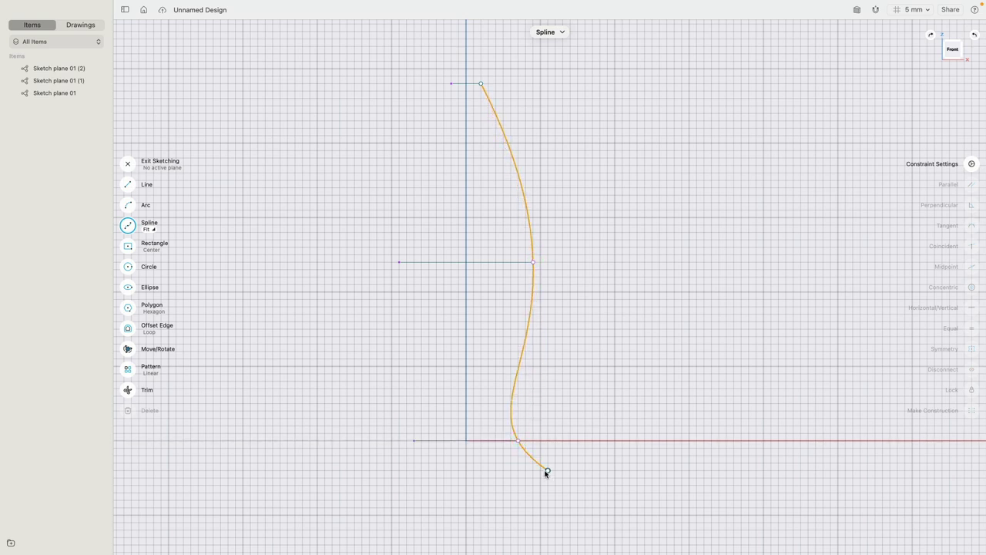
{"action": "right_click", "coordinate": [546, 472]}
Add a matching spline through the negative-X ends of the three ellipses and finish the sketch.
{"action": "right_click_drag", "start_coordinate": [607, 313], "coordinate": [558, 372]}
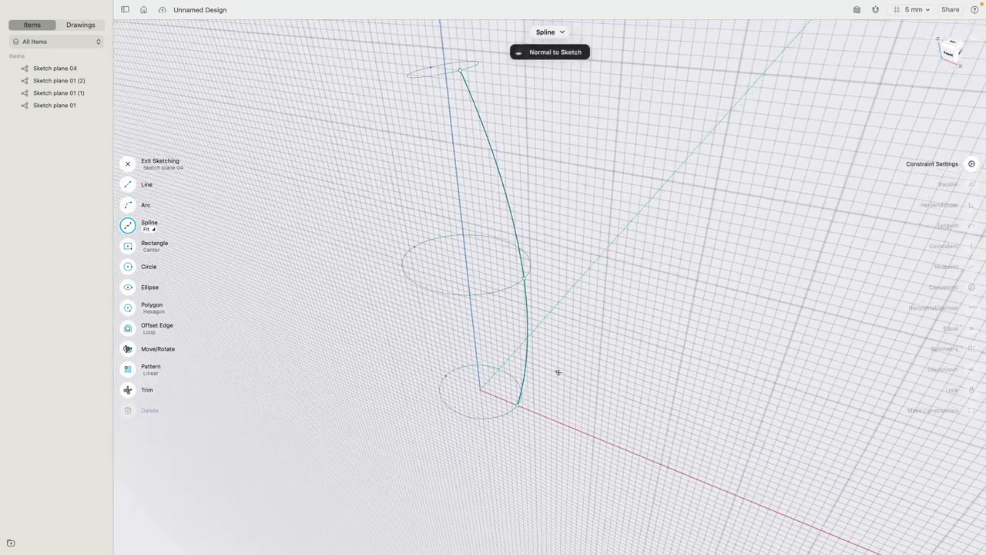
{"action": "left_click", "coordinate": [430, 67]}
{"action": "left_click", "coordinate": [416, 245]}
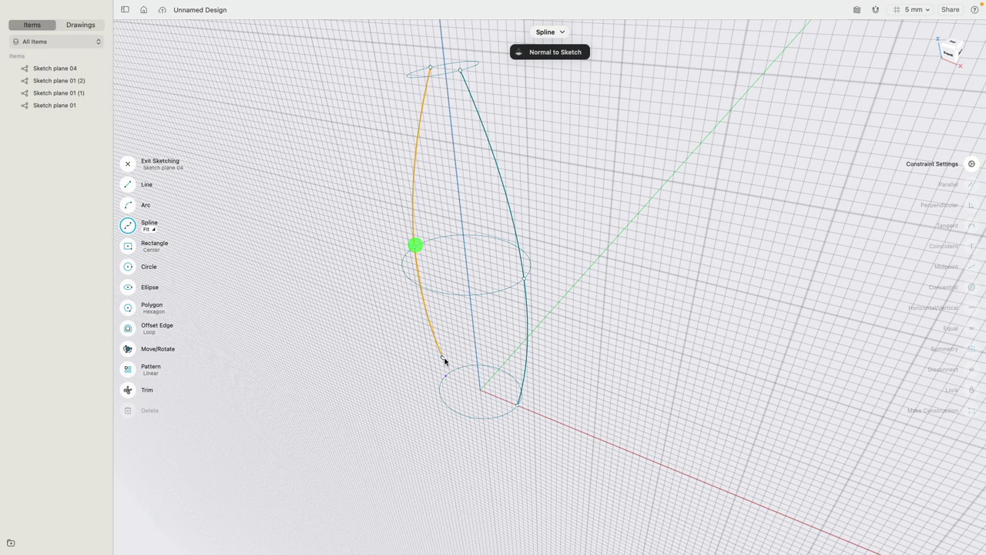
{"action": "left_click", "coordinate": [447, 375]}
{"action": "left_click", "coordinate": [385, 368]}
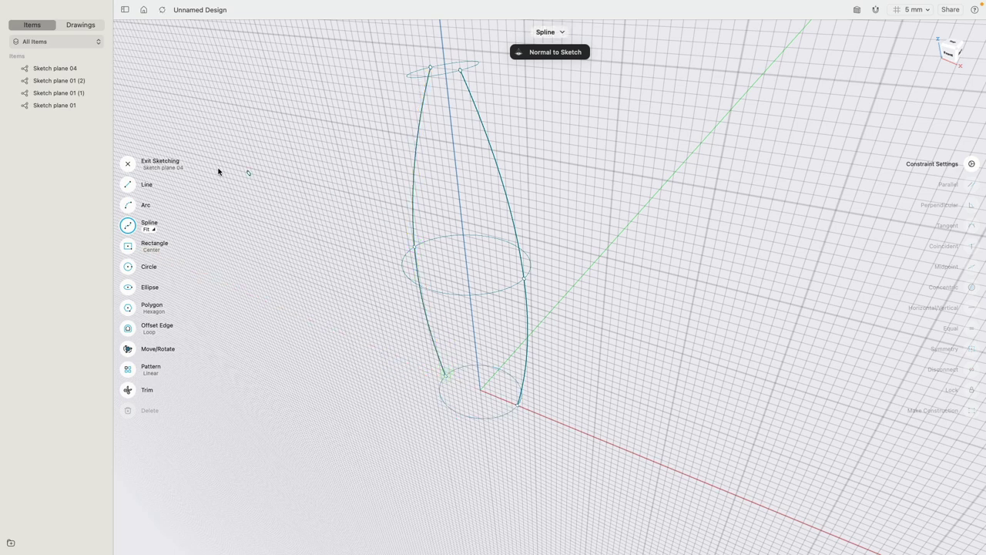
{"action": "left_click", "coordinate": [128, 163]}
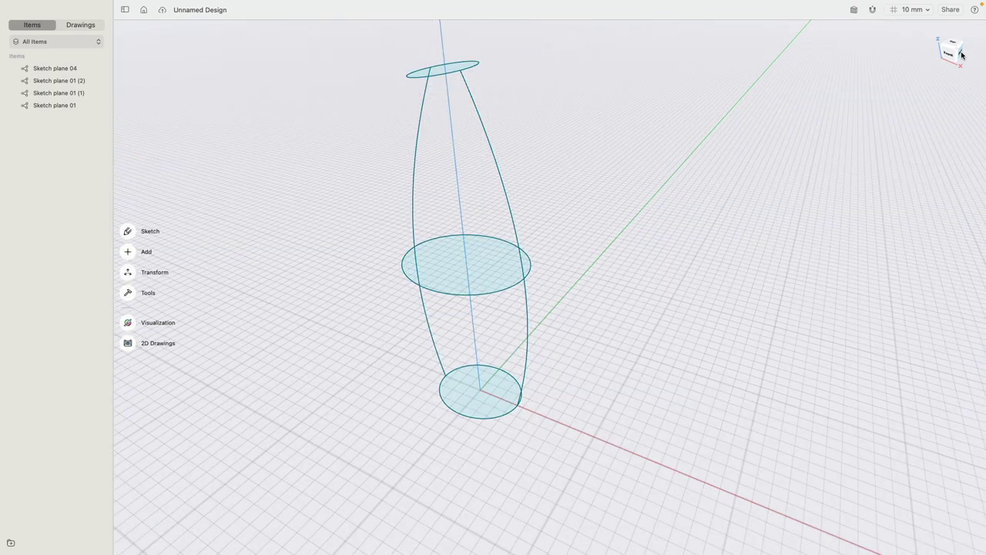
Start a sketch in the right view and draw a spline through the negative-Y ends of the three ellipses.
{"action": "left_click", "coordinate": [962, 54]}
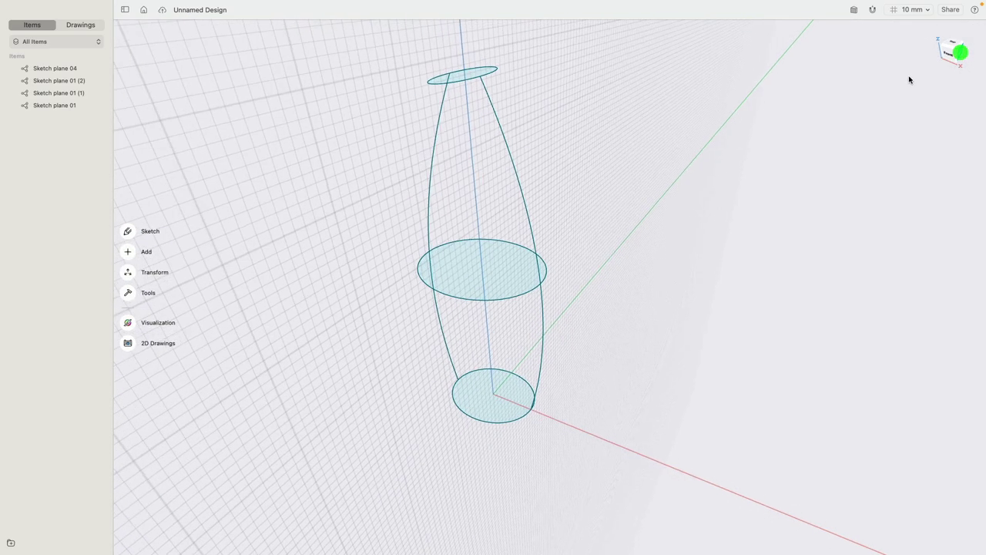
{"action": "left_click", "coordinate": [140, 232]}
{"action": "left_click", "coordinate": [130, 229]}
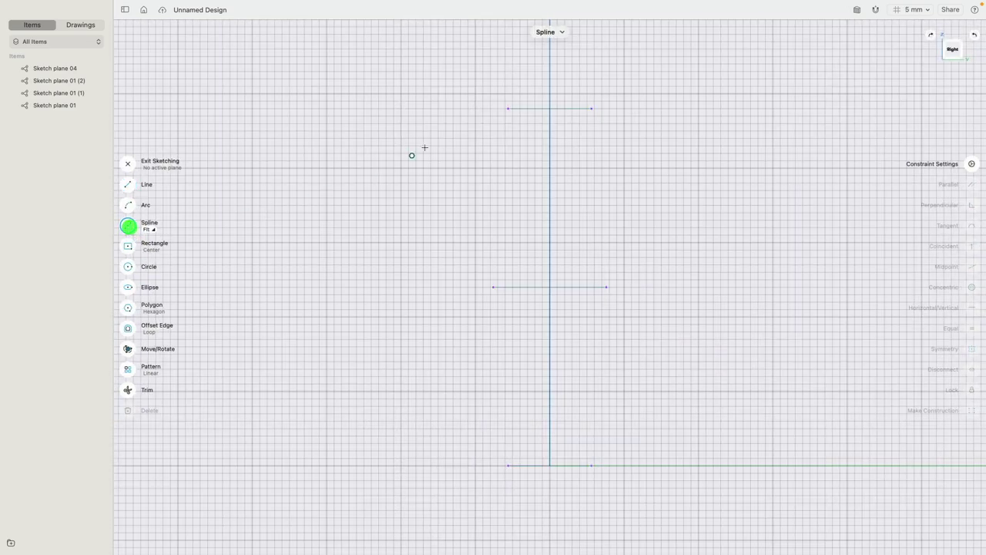
{"action": "left_click", "coordinate": [508, 108]}
{"action": "left_click", "coordinate": [493, 286]}
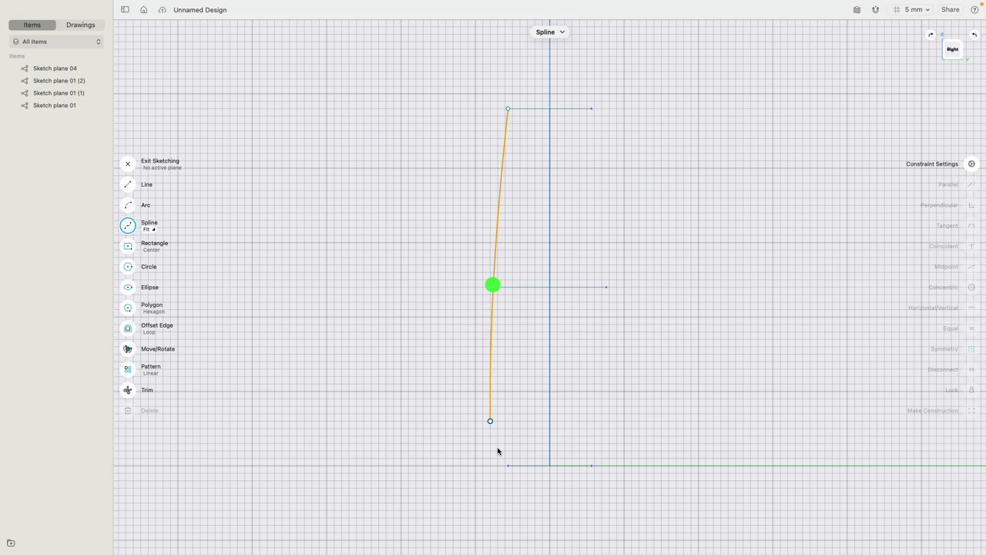
{"action": "left_click", "coordinate": [508, 464]}
{"action": "key", "text": "Return"}
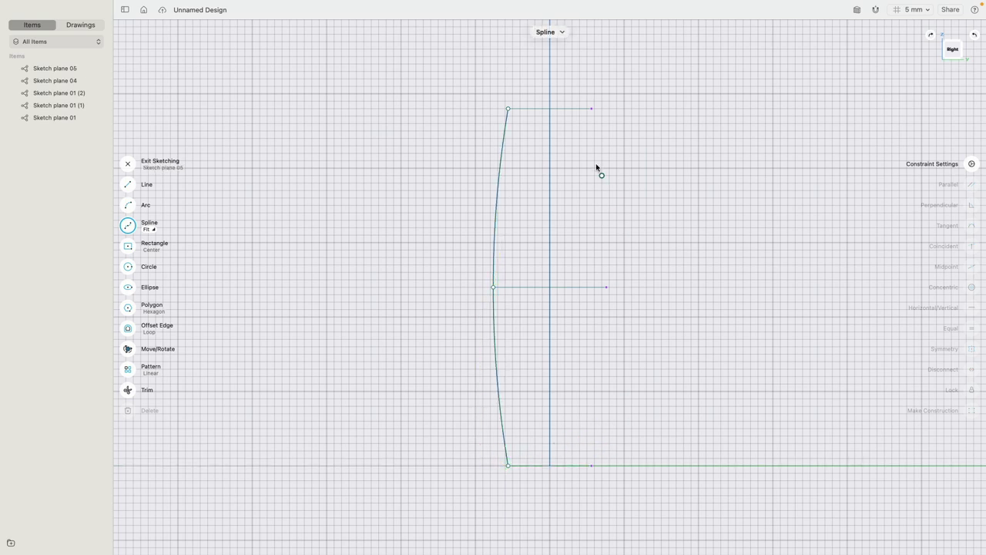
{"action": "left_click", "coordinate": [592, 108]}
{"action": "left_click", "coordinate": [607, 287]}
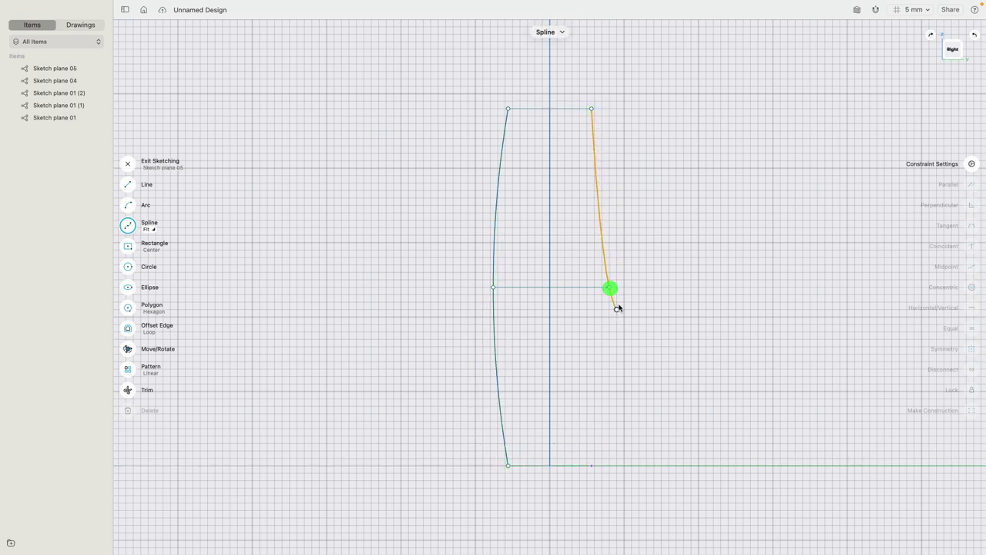
{"action": "key", "text": "Return"}
{"action": "key", "text": "super+z"}
Draw a spline through the positive-Y ends of the three ellipses, from top to bottom, and finish the sketch.
{"action": "left_click", "coordinate": [592, 109]}
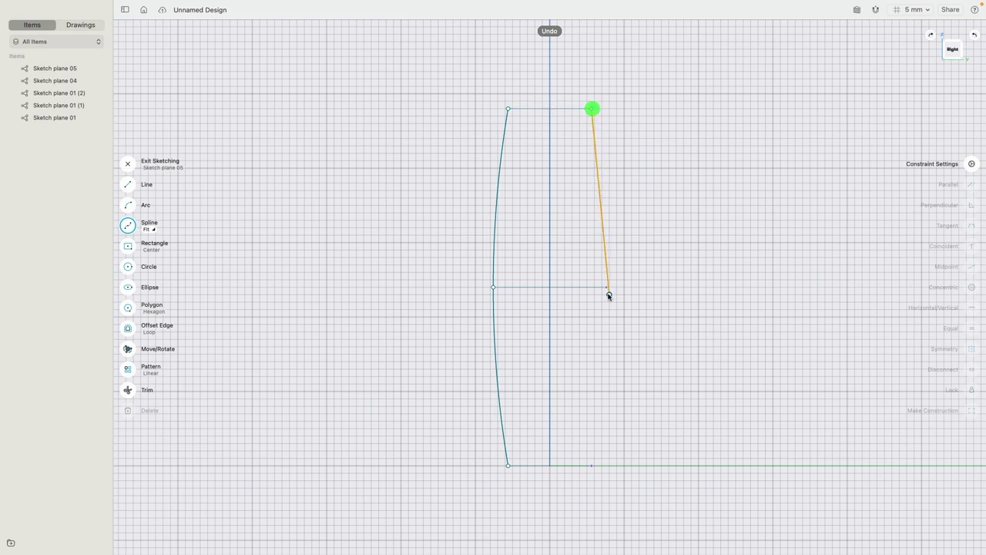
{"action": "left_click", "coordinate": [606, 287]}
{"action": "left_click", "coordinate": [592, 465]}
{"action": "right_click", "coordinate": [661, 397]}
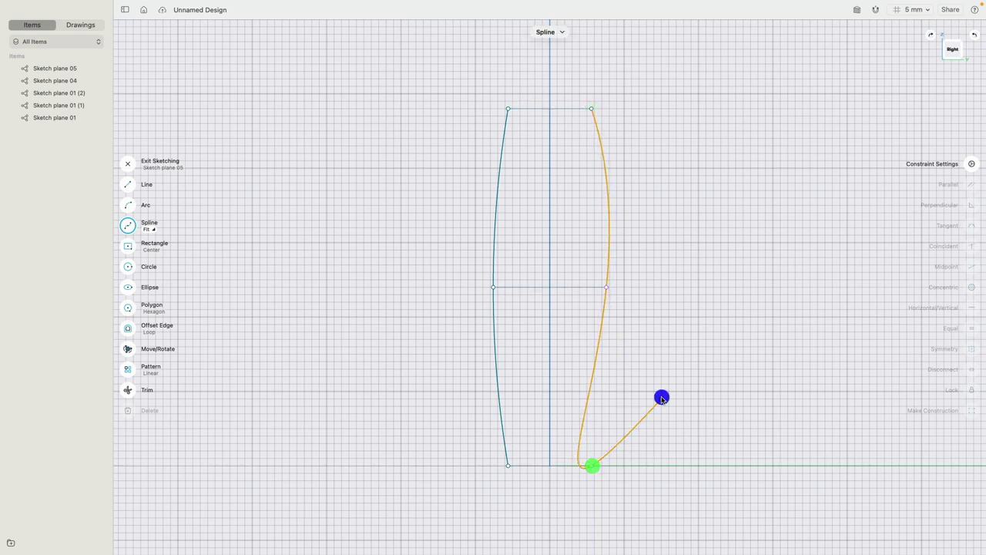
{"action": "right_click_drag", "start_coordinate": [646, 255], "coordinate": [735, 327]}
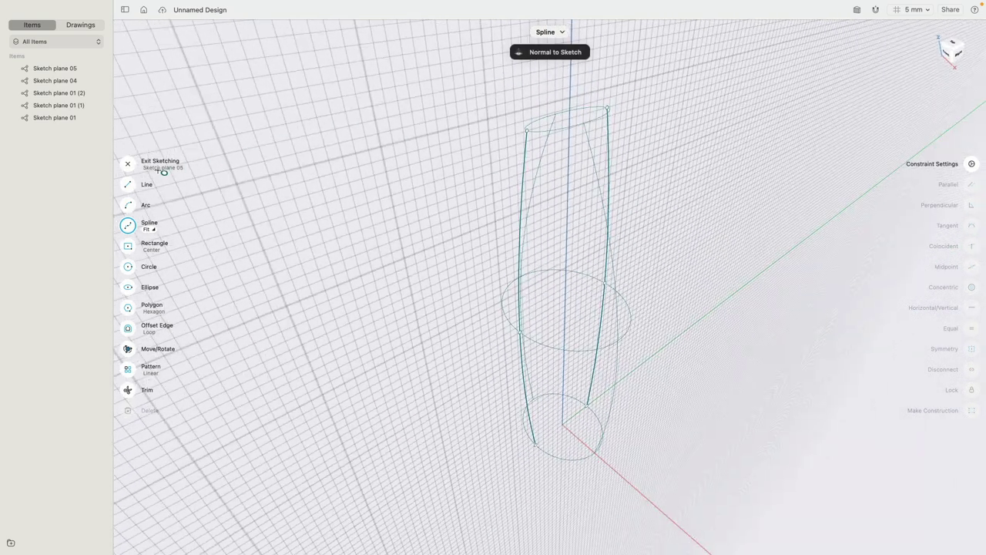
{"action": "left_click", "coordinate": [128, 163]}
Loft the preselected three ellipses and four side splines into a body and check its profile in the front view.
{"action": "left_click", "coordinate": [531, 403]}
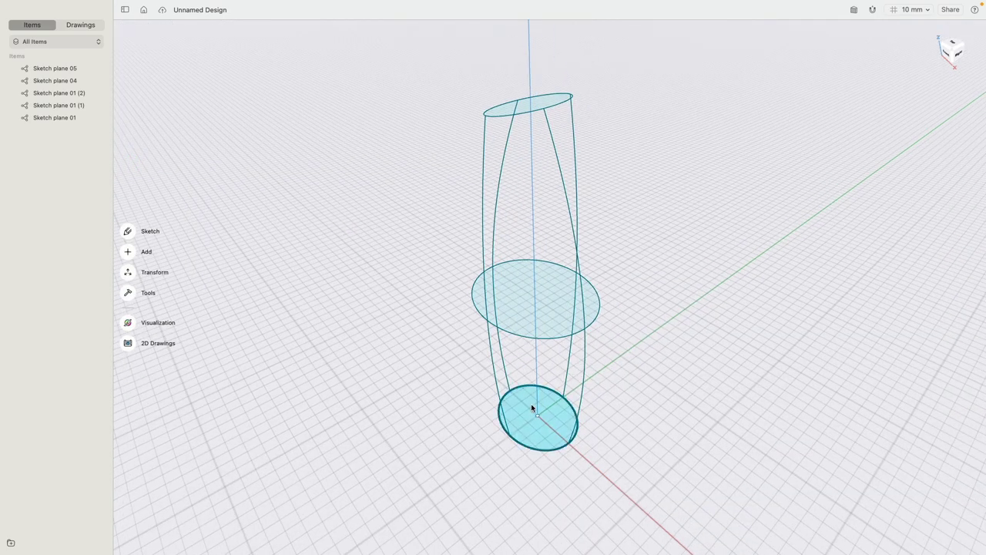
{"action": "left_click", "coordinate": [533, 312]}
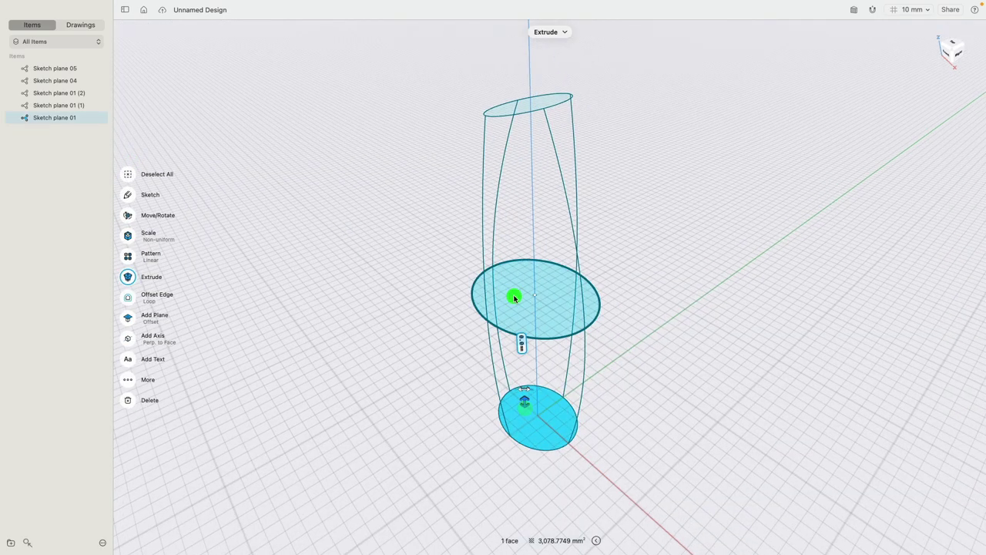
{"action": "left_click", "coordinate": [526, 106]}
{"action": "left_click", "coordinate": [508, 135]}
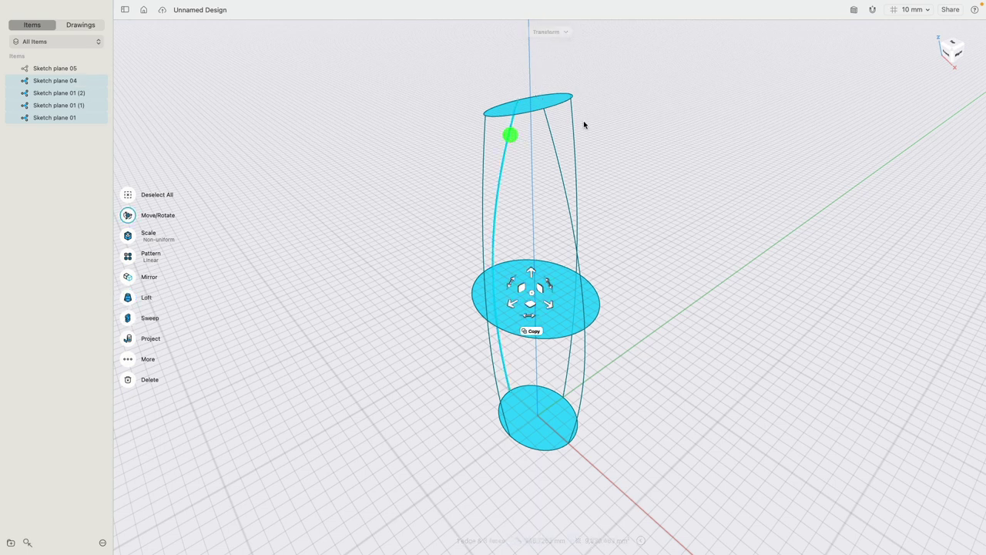
{"action": "left_click", "coordinate": [570, 119]}
{"action": "left_click", "coordinate": [552, 140]}
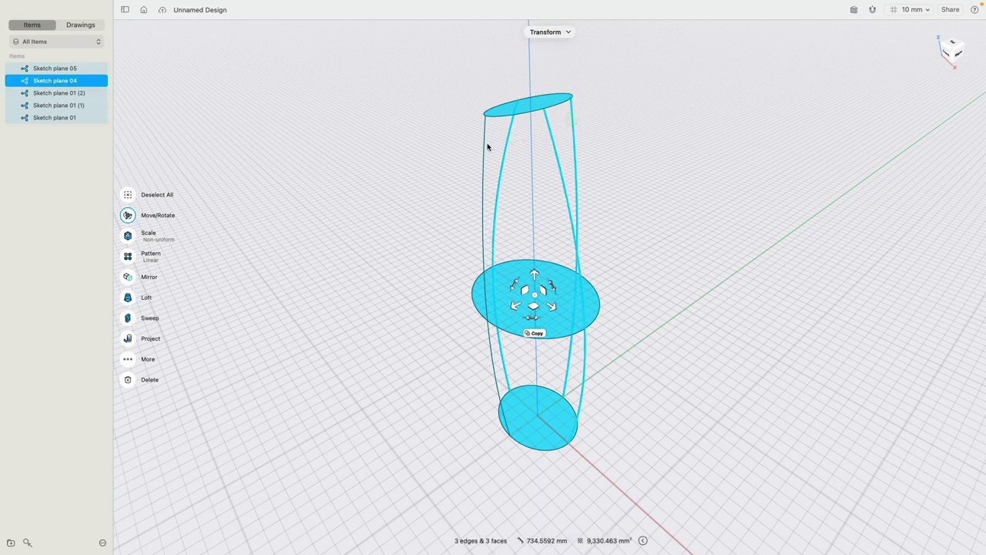
{"action": "left_click", "coordinate": [485, 144]}
{"action": "right_click_drag", "start_coordinate": [409, 185], "coordinate": [439, 171]}
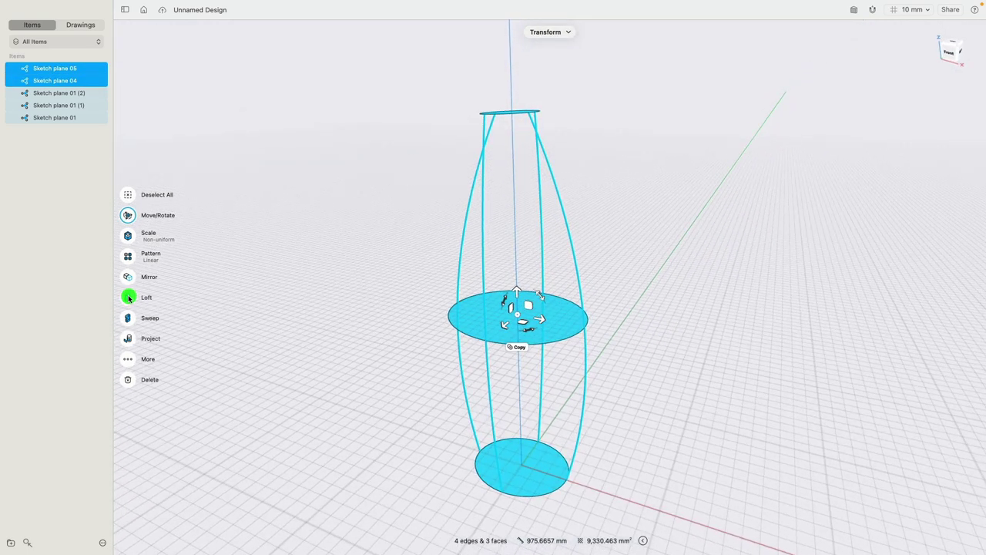
{"action": "left_click", "coordinate": [129, 298]}
{"action": "left_click", "coordinate": [949, 52]}
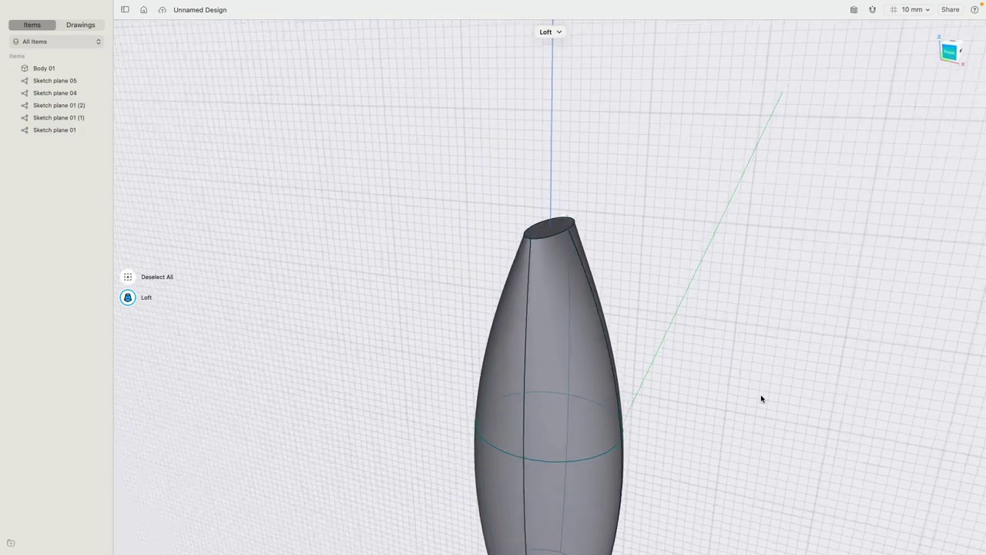
{"action": "middle_click_drag", "start_coordinate": [757, 282], "coordinate": [735, 228]}
{"action": "scroll", "coordinate": [733, 231], "scroll_direction": "down", "scroll_amount": 2}
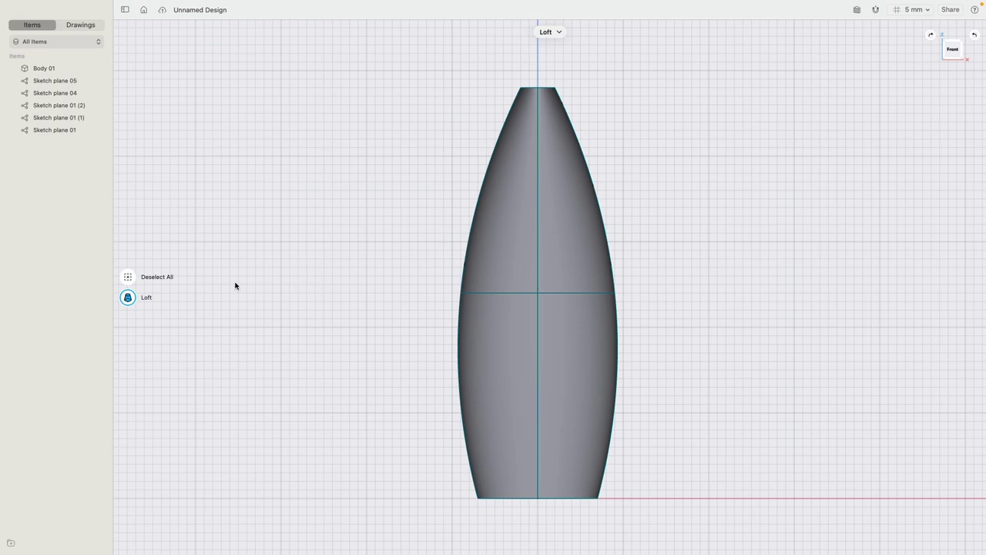
{"action": "left_click", "coordinate": [128, 276]}
Delete the lofted body, keeping the ellipse and spline sketches.
{"action": "mouse_move", "coordinate": [326, 220]}
{"action": "right_mouse_down"}
{"action": "mouse_move", "coordinate": [304, 267]}
{"action": "mouse_move", "coordinate": [408, 277]}
{"action": "right_mouse_up"}
{"action": "double_click", "coordinate": [519, 265]}
{"action": "key", "text": "Delete"}
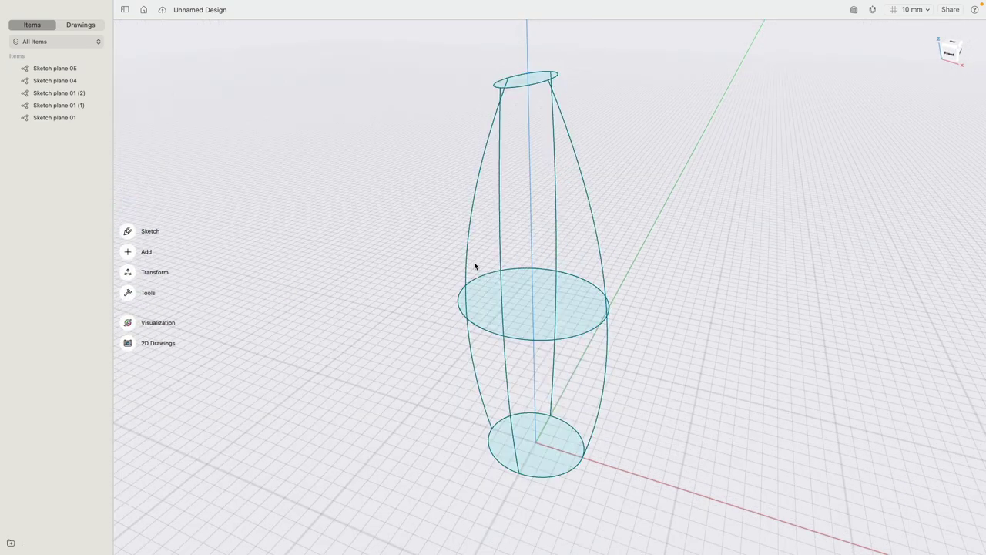
Start a Loft and pick the bottom, middle and top ellipses as its profiles.
{"action": "left_click", "coordinate": [129, 294]}
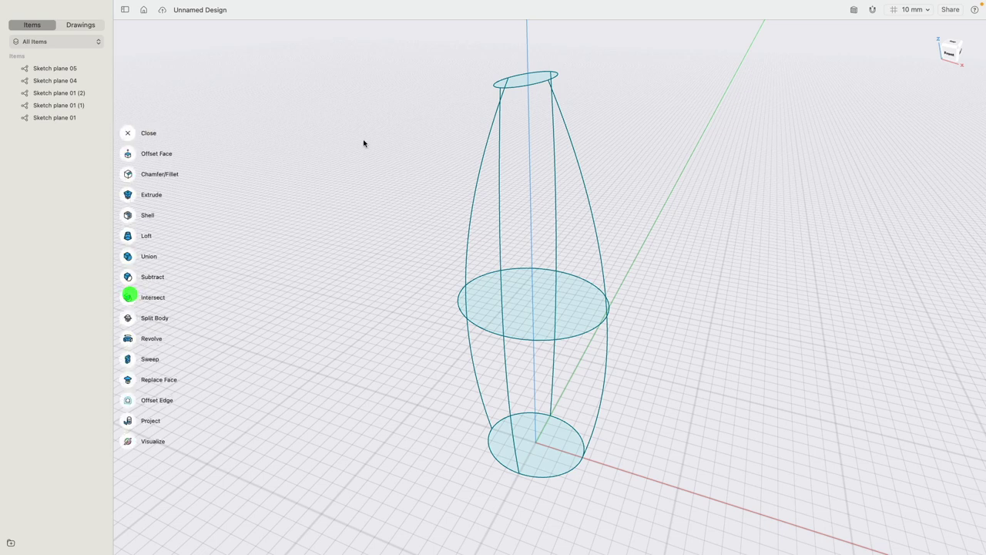
{"action": "left_click", "coordinate": [129, 239]}
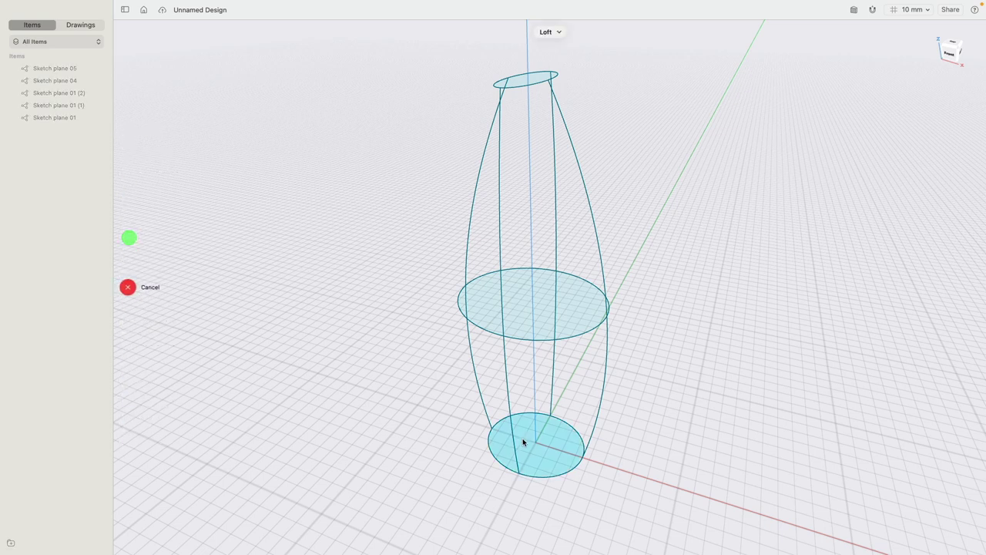
{"action": "left_click", "coordinate": [530, 449]}
{"action": "left_click", "coordinate": [544, 316]}
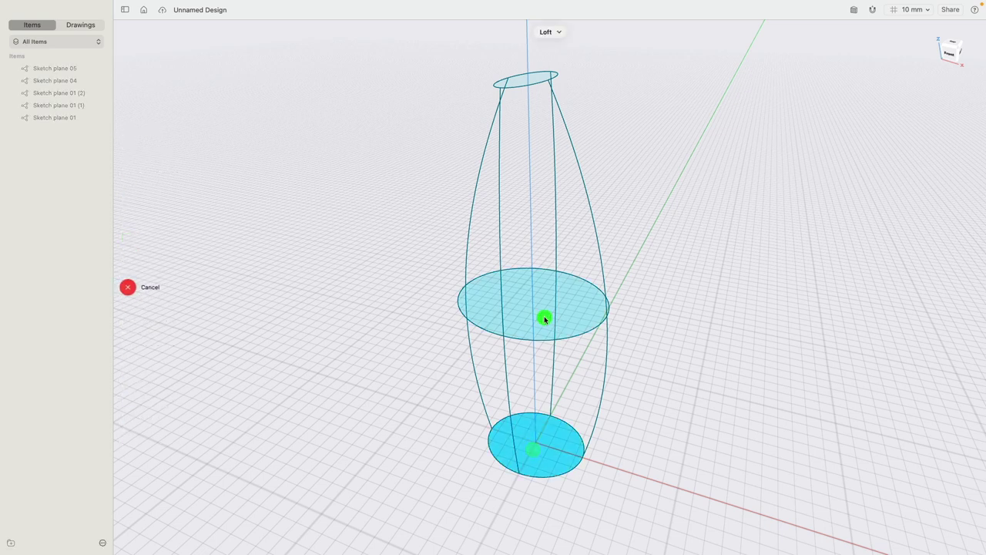
{"action": "left_click", "coordinate": [534, 79]}
{"action": "right_click_drag", "start_coordinate": [398, 196], "coordinate": [420, 182]}
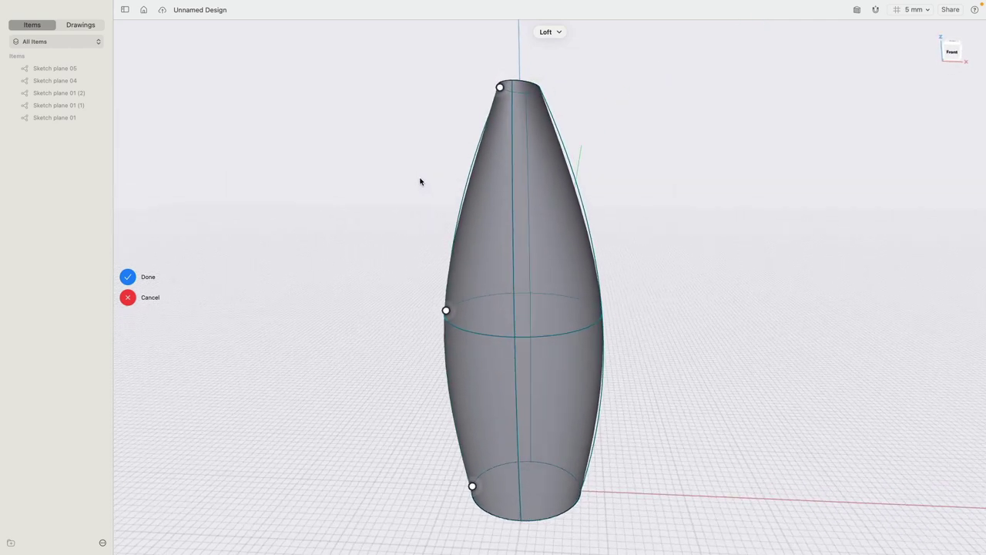
Add the four side splines as guide curves of the loft and complete the body.
{"action": "left_click", "coordinate": [565, 152]}
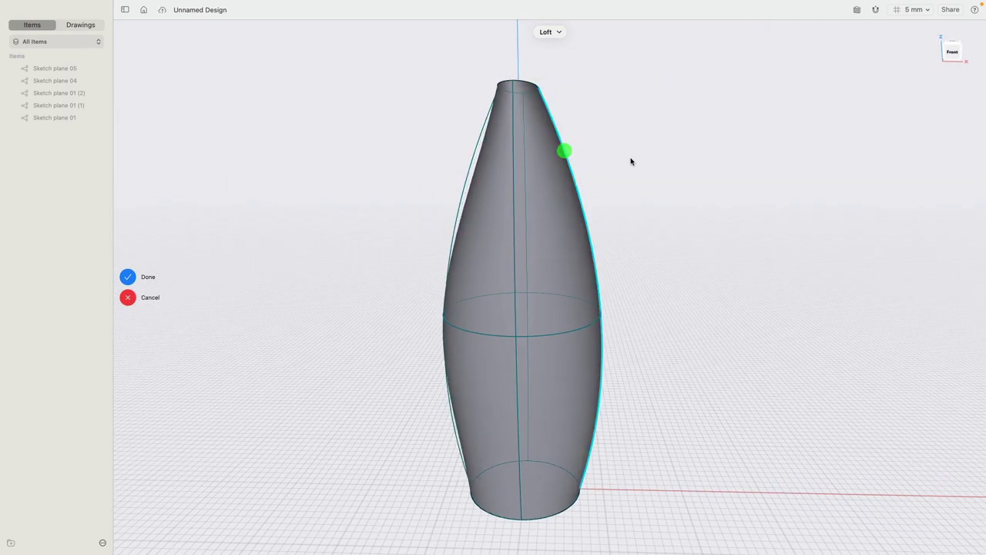
{"action": "left_click", "coordinate": [472, 163]}
{"action": "right_click_drag", "start_coordinate": [389, 184], "coordinate": [470, 188]}
{"action": "left_click", "coordinate": [583, 152]}
{"action": "right_click_drag", "start_coordinate": [601, 143], "coordinate": [618, 132]}
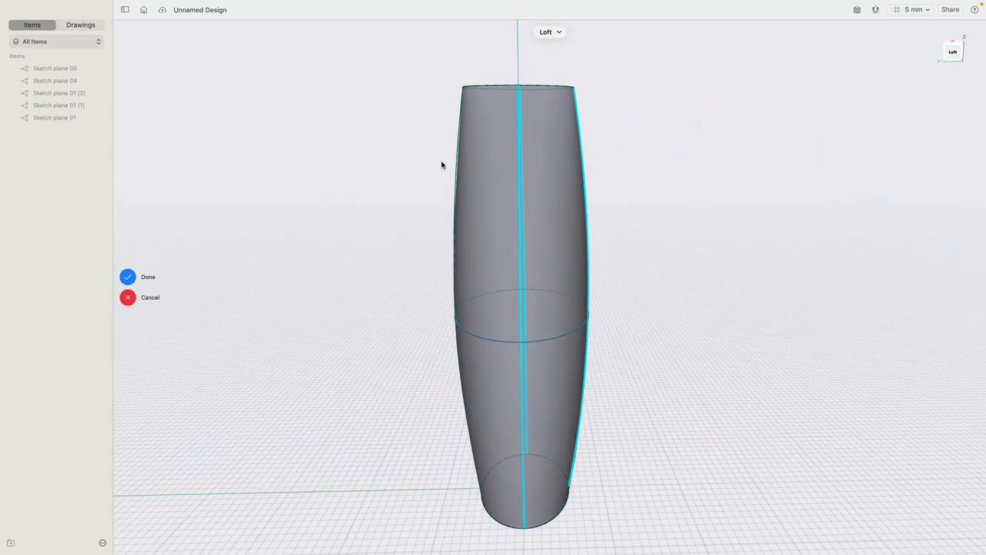
{"action": "left_click", "coordinate": [454, 165]}
{"action": "left_click", "coordinate": [128, 277]}
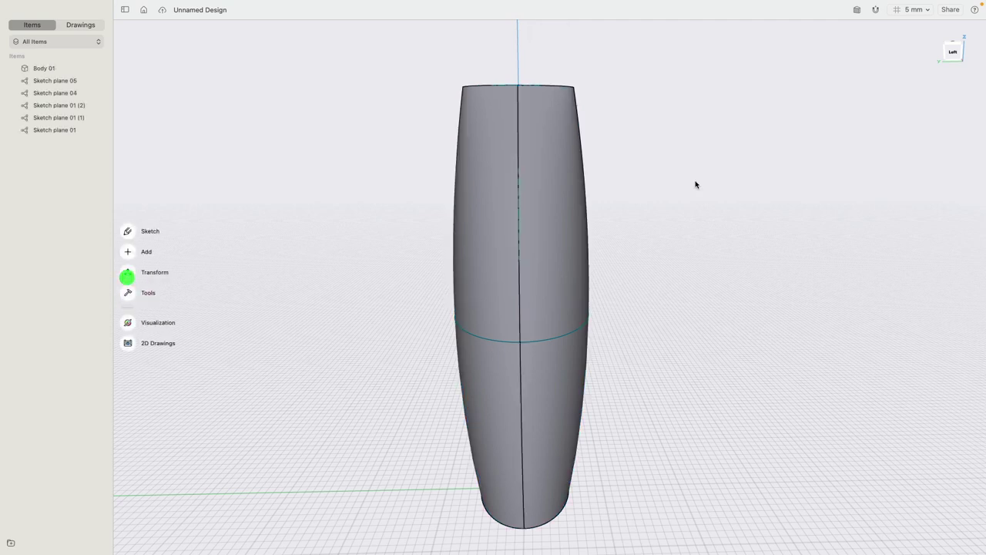
Switch to the front view and hide the lofted body, leaving only the sketches displayed.
{"action": "right_click_drag", "start_coordinate": [696, 185], "coordinate": [741, 130]}
{"action": "left_click", "coordinate": [955, 54]}
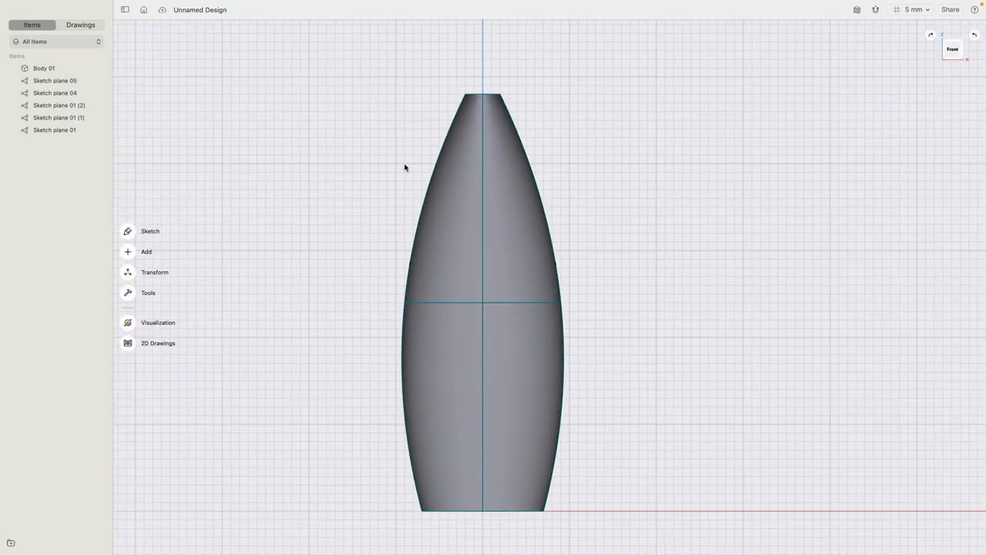
{"action": "left_click", "coordinate": [99, 69]}
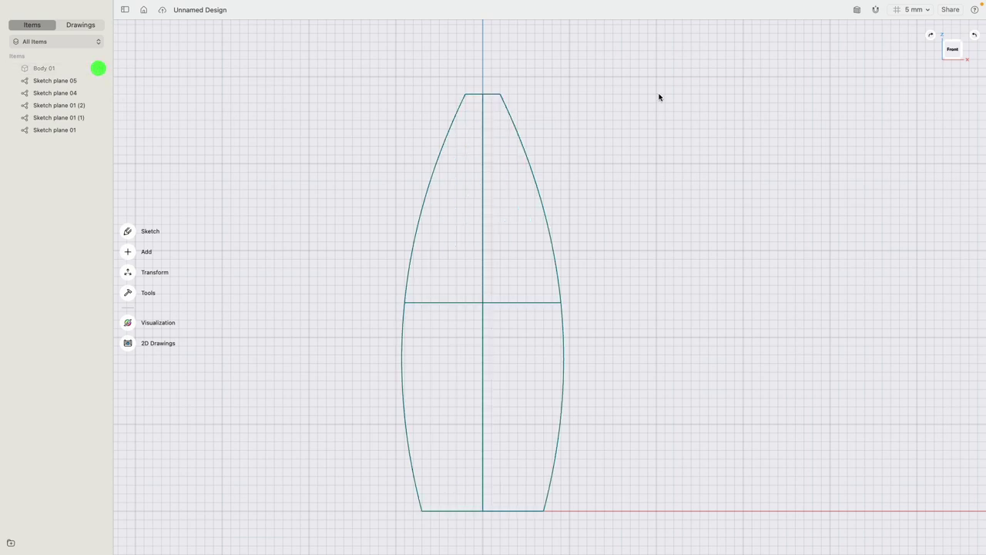
Switch to the left view and open the side profile sketch, Sketch plane 05, for editing.
{"action": "right_click_drag", "start_coordinate": [719, 95], "coordinate": [951, 64]}
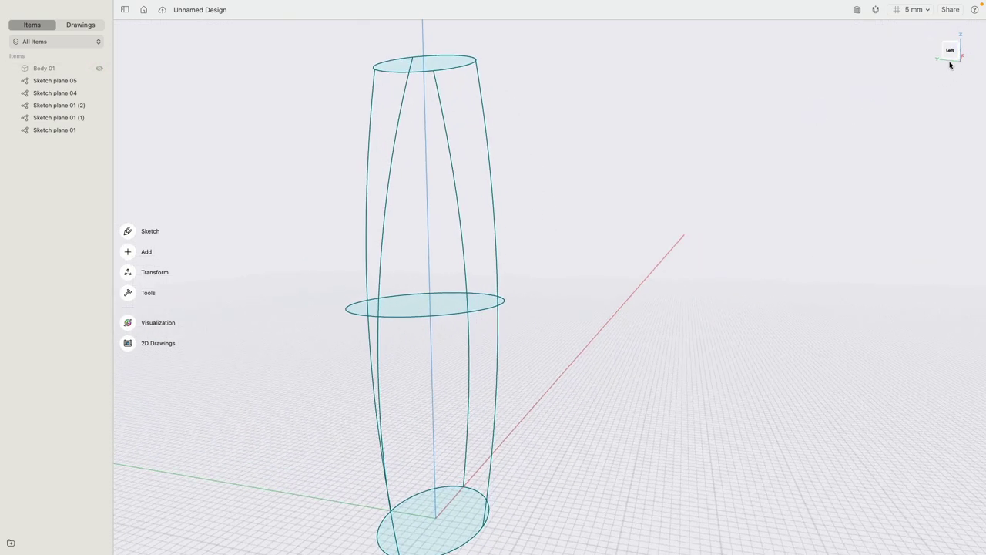
{"action": "left_click", "coordinate": [952, 52]}
{"action": "scroll", "coordinate": [688, 327], "scroll_direction": "down", "scroll_amount": 1}
{"action": "middle_click_drag", "start_coordinate": [688, 326], "coordinate": [671, 201]}
{"action": "left_click", "coordinate": [128, 231]}
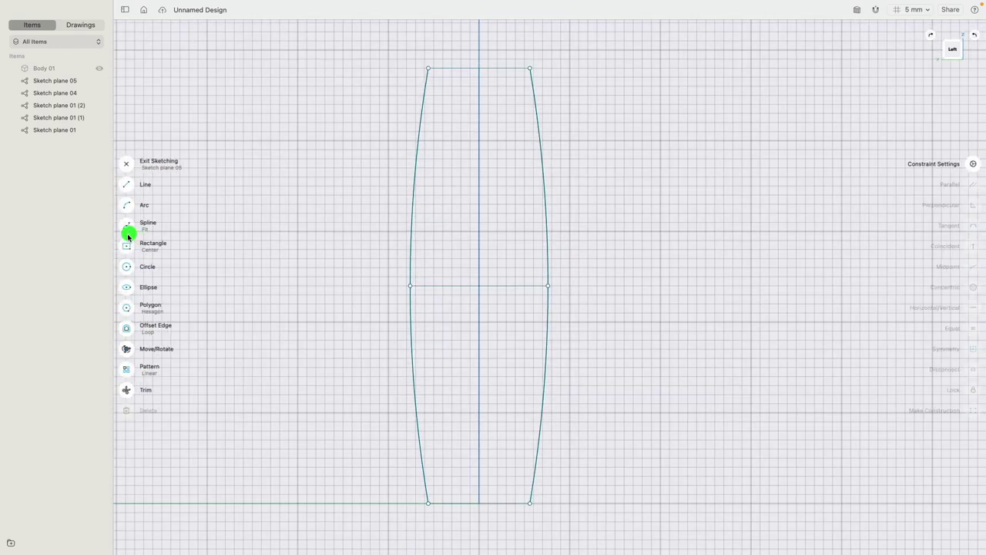
Sketch a horizontal 60 mm line just below the bottle's base, centred on the vertical axis, and lock it.
{"action": "left_click", "coordinate": [128, 185]}
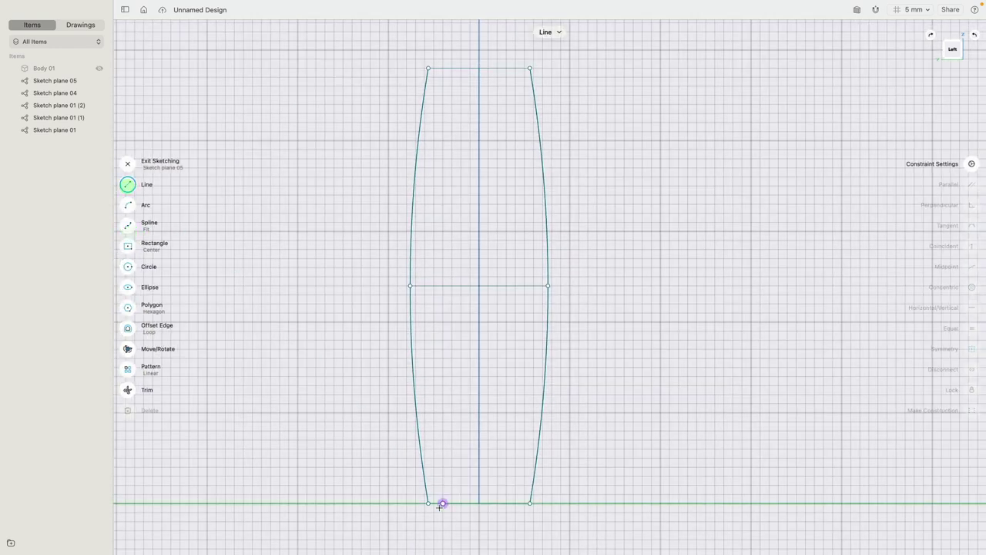
{"action": "scroll", "coordinate": [425, 505], "scroll_direction": "up", "scroll_amount": 3}
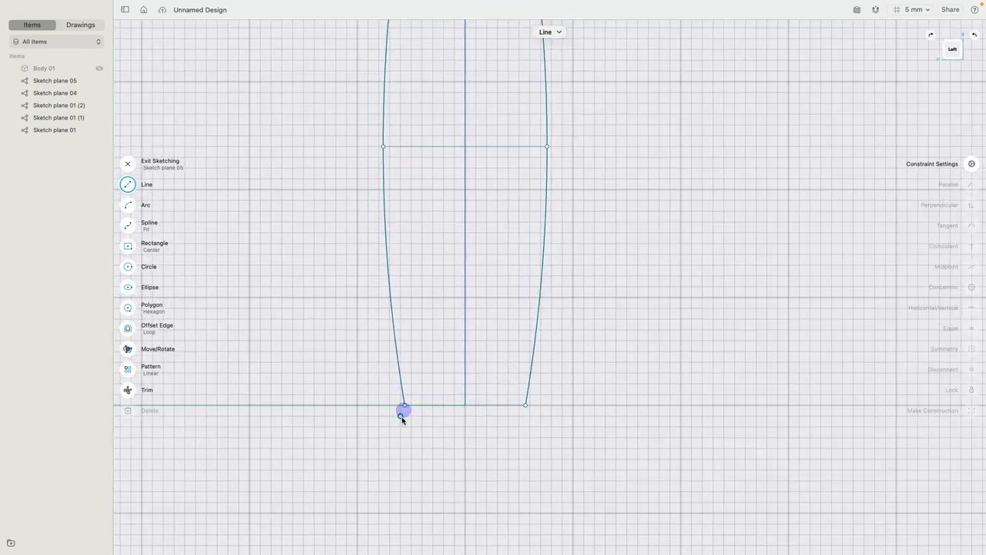
{"action": "left_click", "coordinate": [398, 417]}
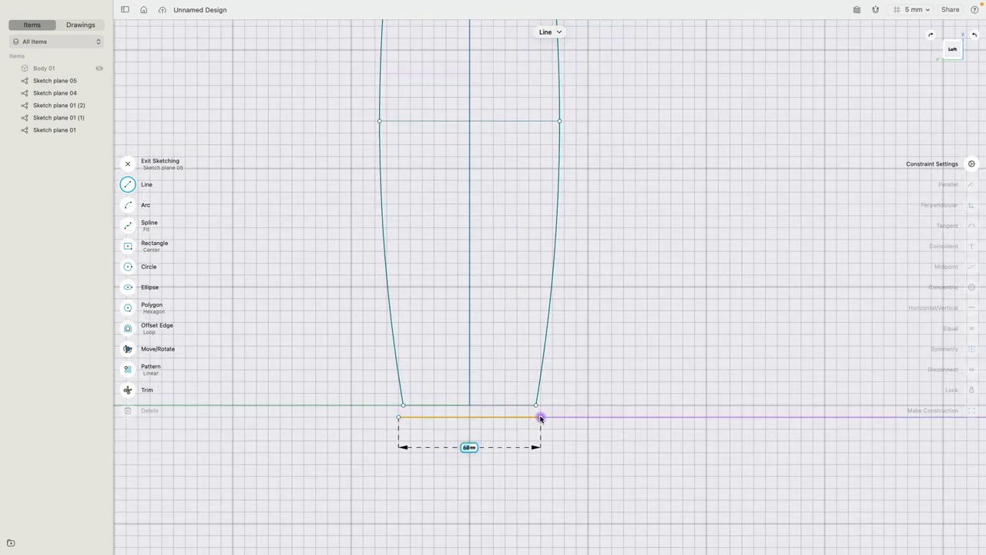
{"action": "left_click", "coordinate": [540, 416]}
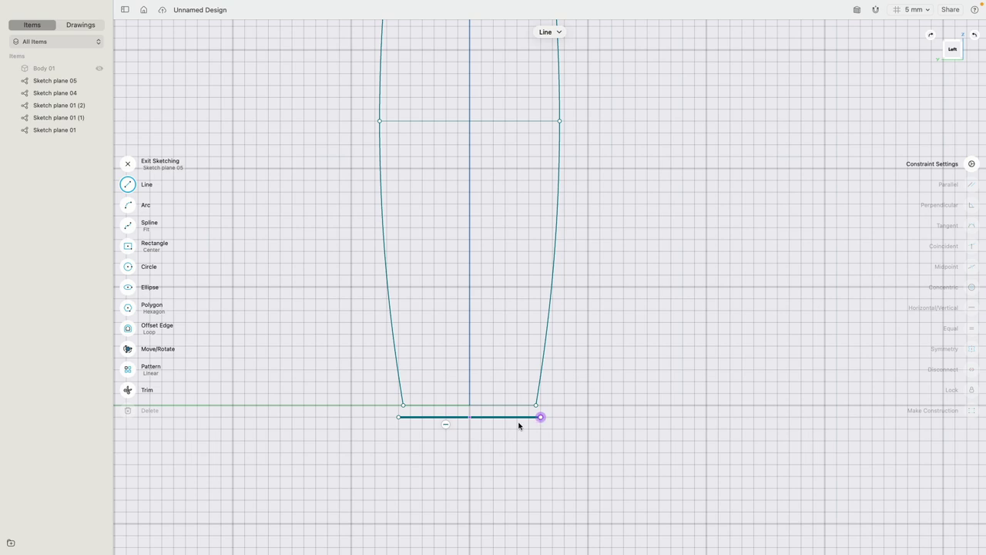
{"action": "key", "text": "Escape"}
{"action": "left_click", "coordinate": [501, 418]}
{"action": "left_click", "coordinate": [969, 390]}
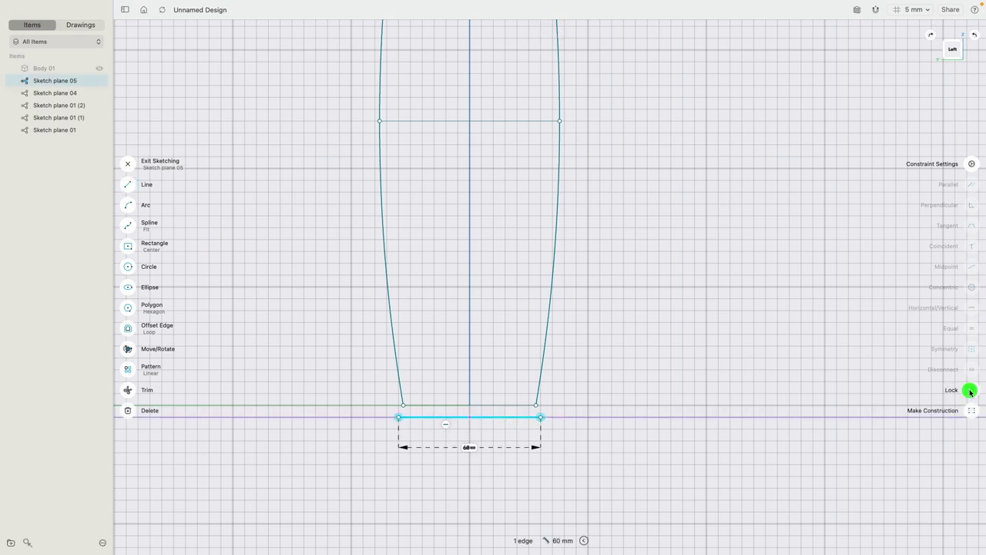
Draw two slightly inward-leaning lines about 205 mm long upward from both ends of the locked base line.
{"action": "scroll", "coordinate": [203, 219], "scroll_direction": "up", "scroll_amount": 2}
{"action": "left_click", "coordinate": [124, 186]}
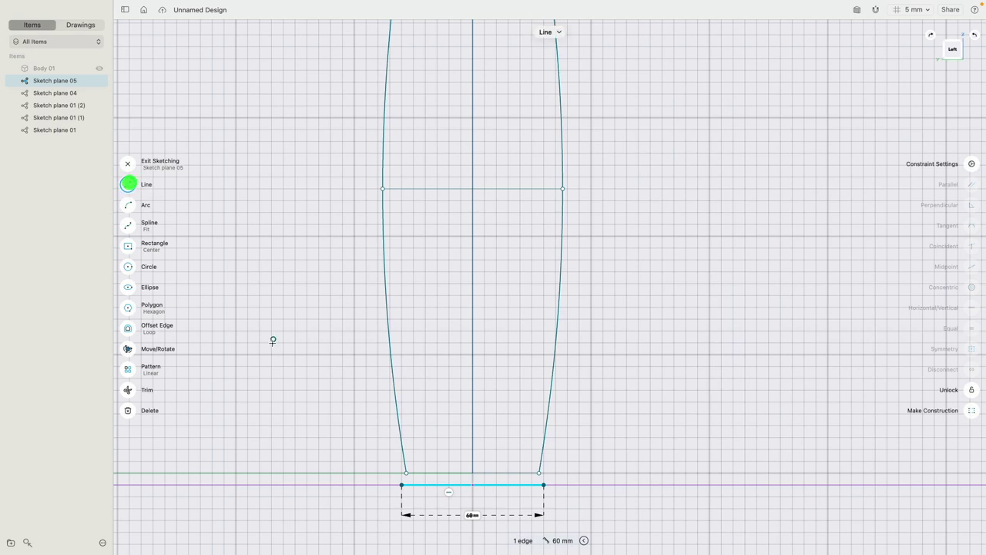
{"action": "scroll", "coordinate": [270, 339], "scroll_direction": "down", "scroll_amount": 5}
{"action": "left_click", "coordinate": [389, 453]}
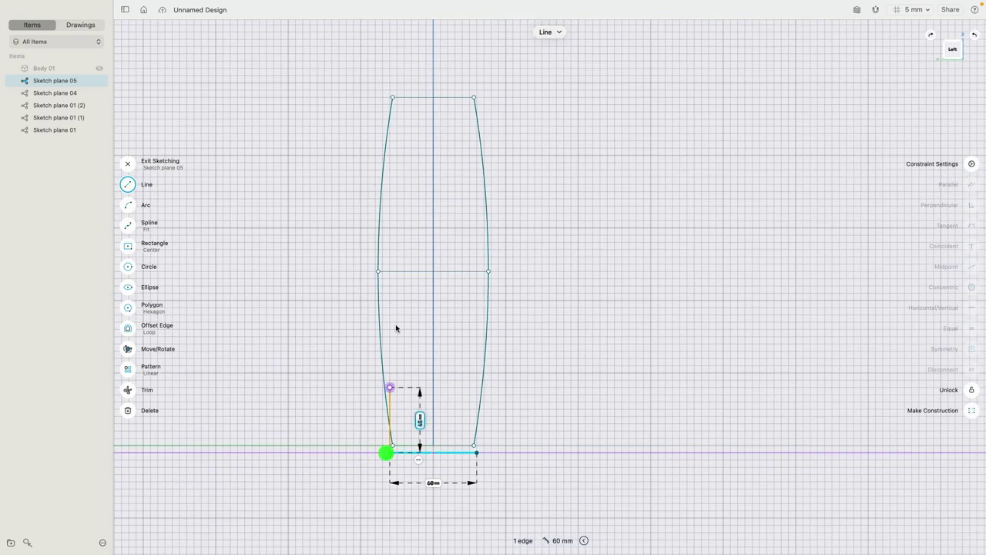
{"action": "left_click", "coordinate": [397, 155]}
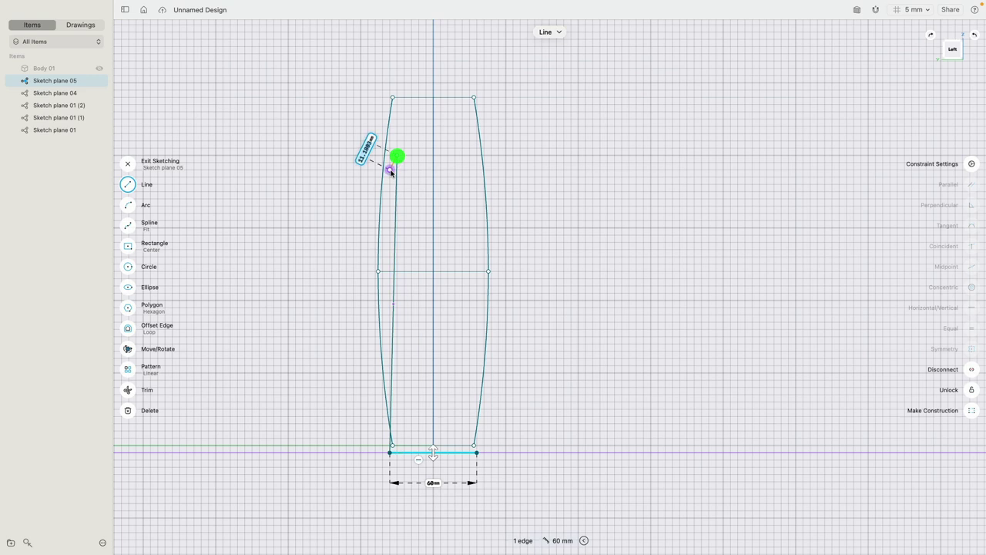
{"action": "left_click", "coordinate": [477, 452]}
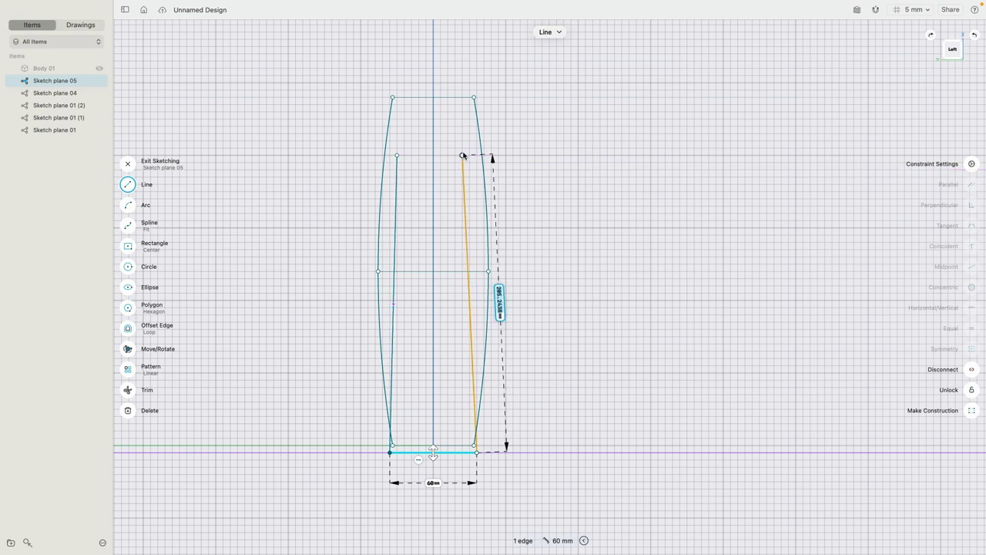
{"action": "left_click", "coordinate": [464, 153]}
Draw a control-point spline arching between the upper ends of the two side lines, with two control points above the bottle's top.
{"action": "scroll", "coordinate": [426, 134], "scroll_direction": "up", "scroll_amount": 3}
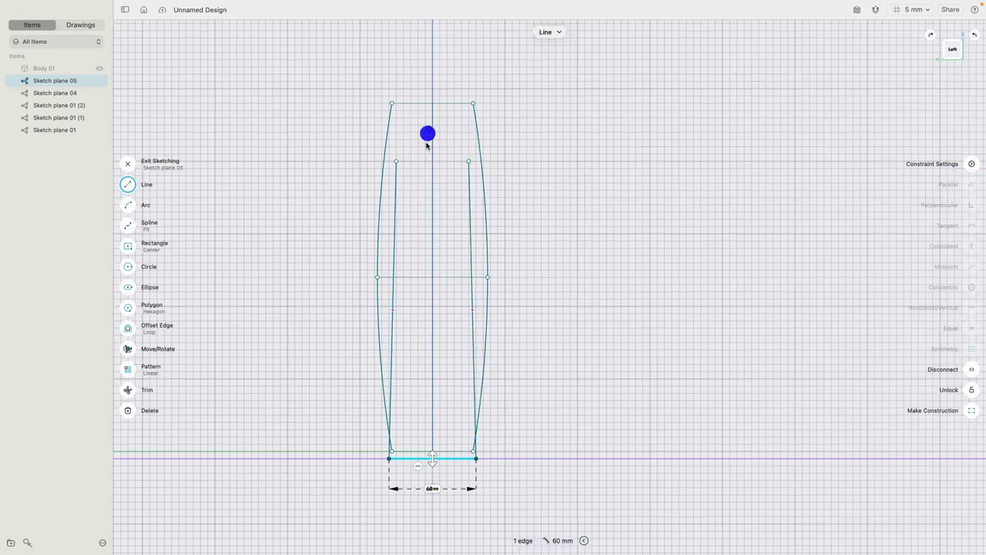
{"action": "scroll", "coordinate": [426, 170], "scroll_direction": "up", "scroll_amount": 3}
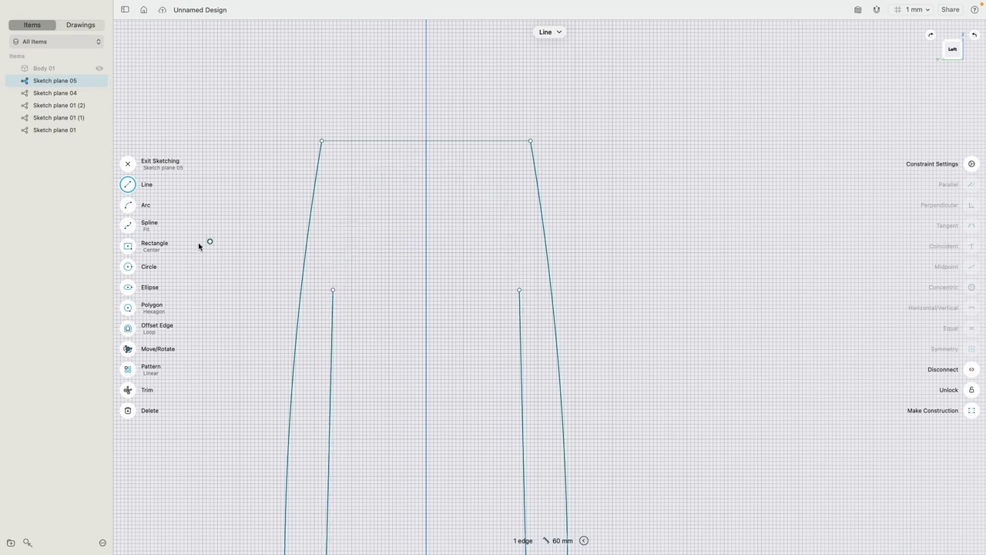
{"action": "left_click", "coordinate": [128, 229]}
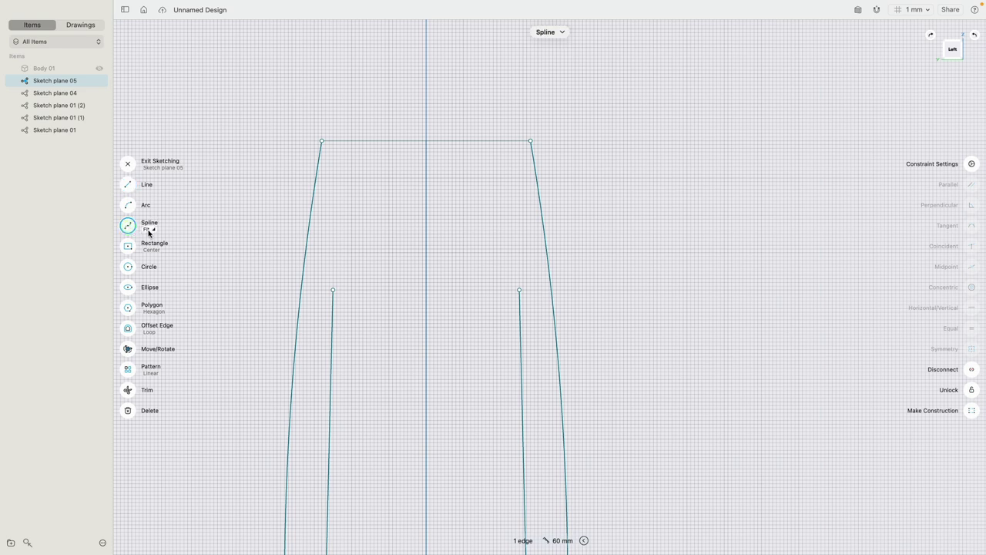
{"action": "left_click", "coordinate": [152, 229]}
{"action": "left_click", "coordinate": [199, 231]}
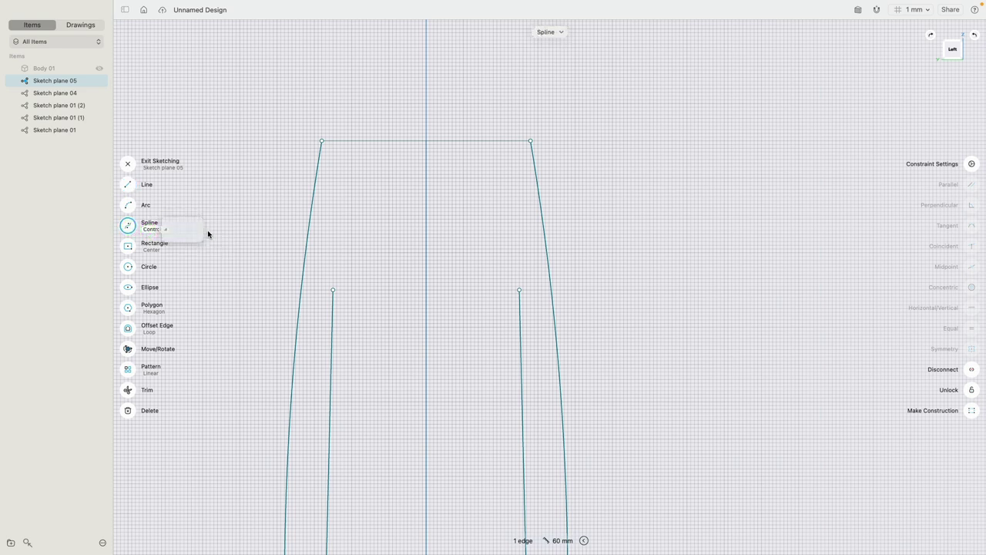
{"action": "left_click", "coordinate": [333, 290]}
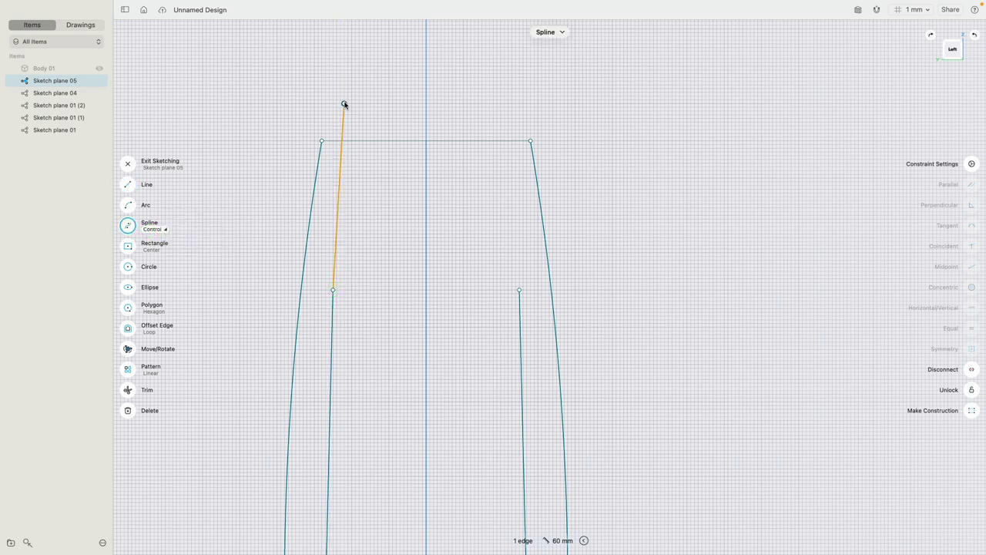
{"action": "left_click", "coordinate": [342, 102]}
{"action": "left_click", "coordinate": [486, 103]}
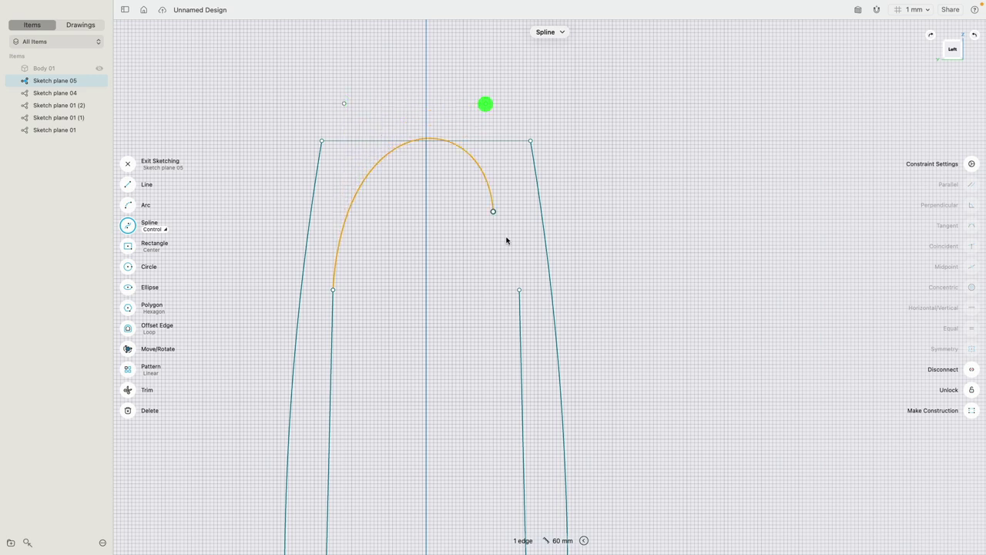
{"action": "left_click", "coordinate": [520, 289]}
{"action": "left_click", "coordinate": [485, 311]}
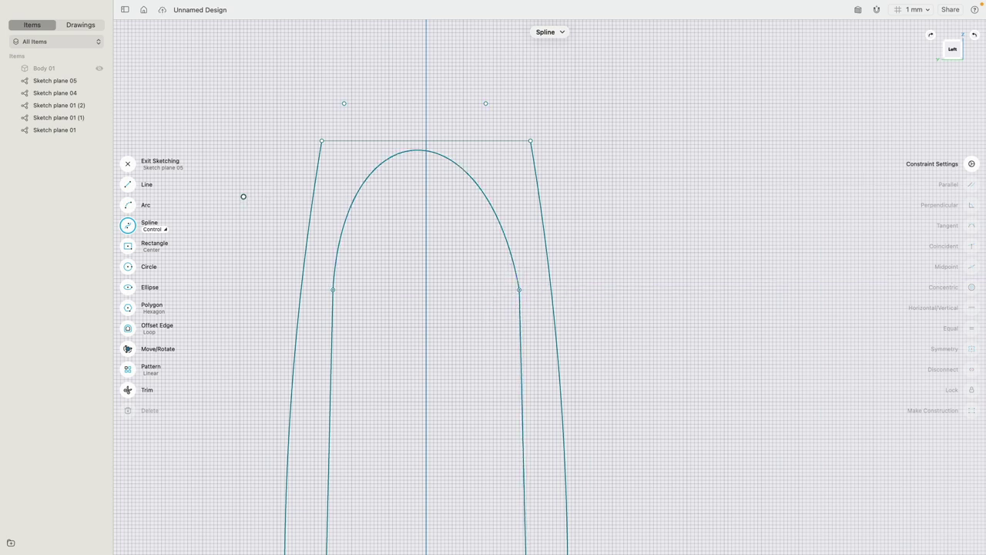
{"action": "key", "text": "Escape"}
Make the arch spline tangent to the right side line.
{"action": "left_click", "coordinate": [502, 229]}
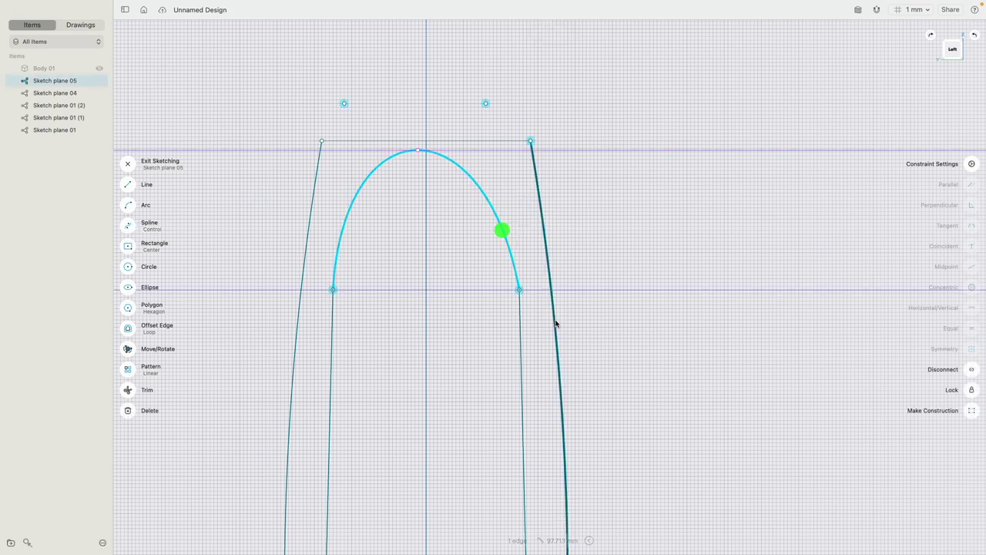
{"action": "left_click", "coordinate": [520, 313]}
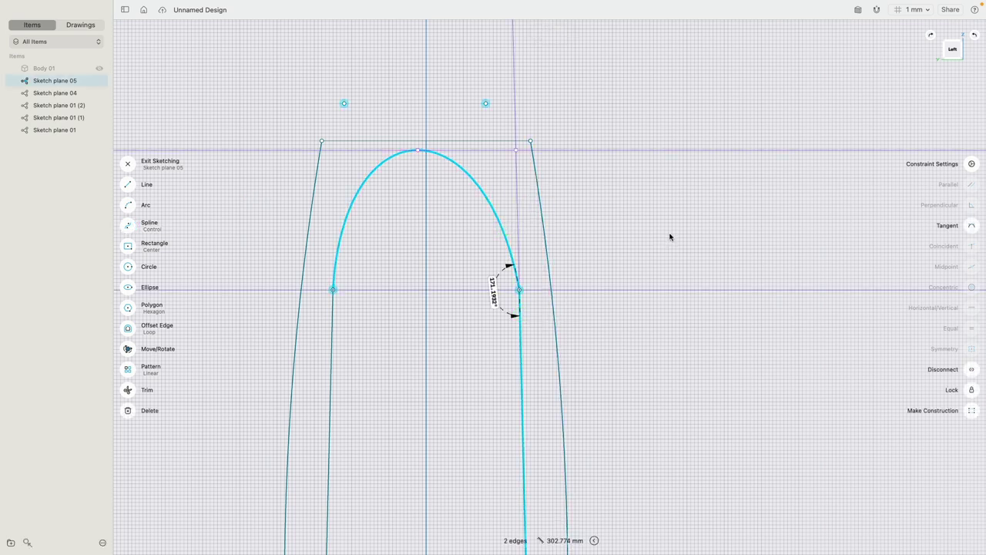
{"action": "left_click", "coordinate": [972, 225]}
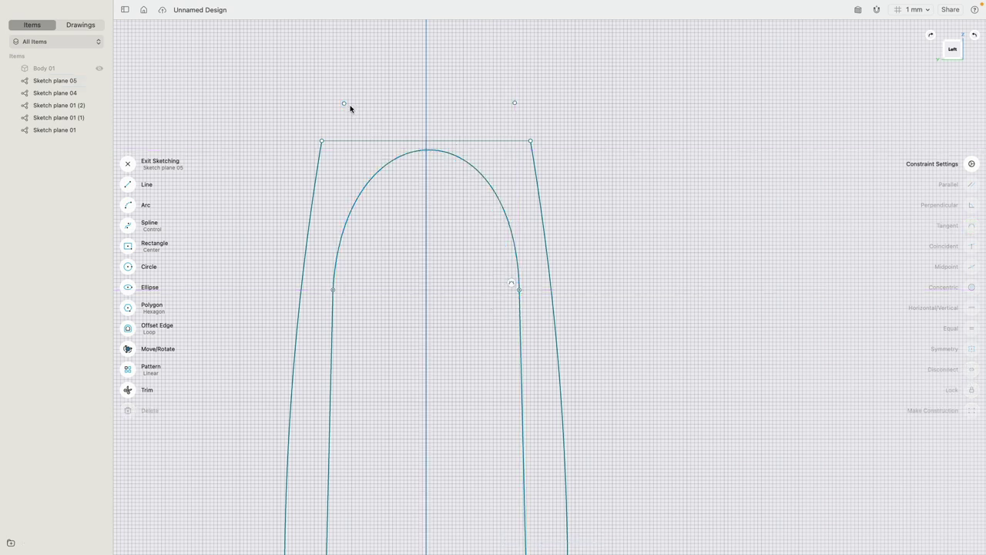
Move the spline's left control point inward and down, and make the spline tangent to the left side line.
{"action": "left_click_drag", "start_coordinate": [346, 107], "coordinate": [372, 190]}
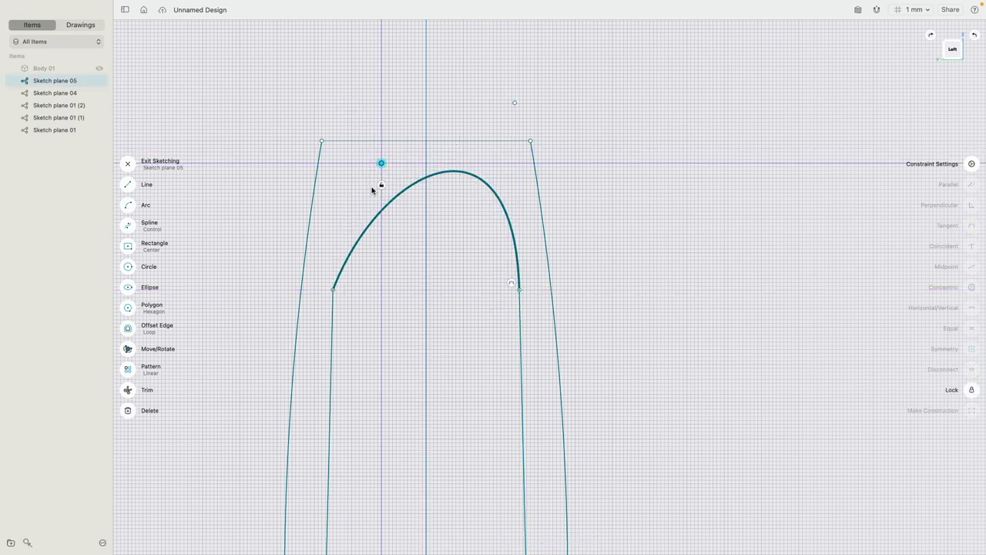
{"action": "left_click", "coordinate": [245, 222]}
{"action": "left_click", "coordinate": [341, 268]}
{"action": "left_click", "coordinate": [331, 315]}
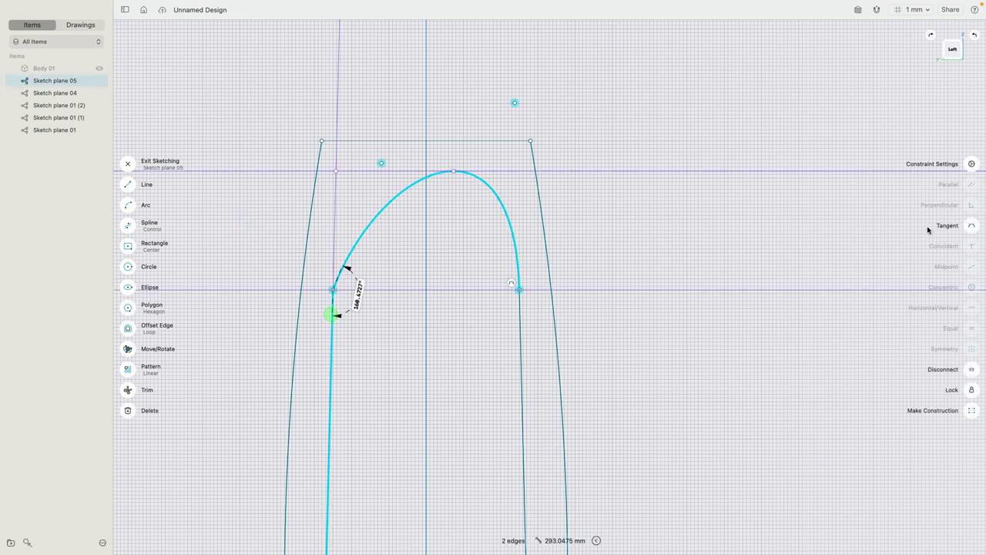
{"action": "left_click", "coordinate": [972, 226]}
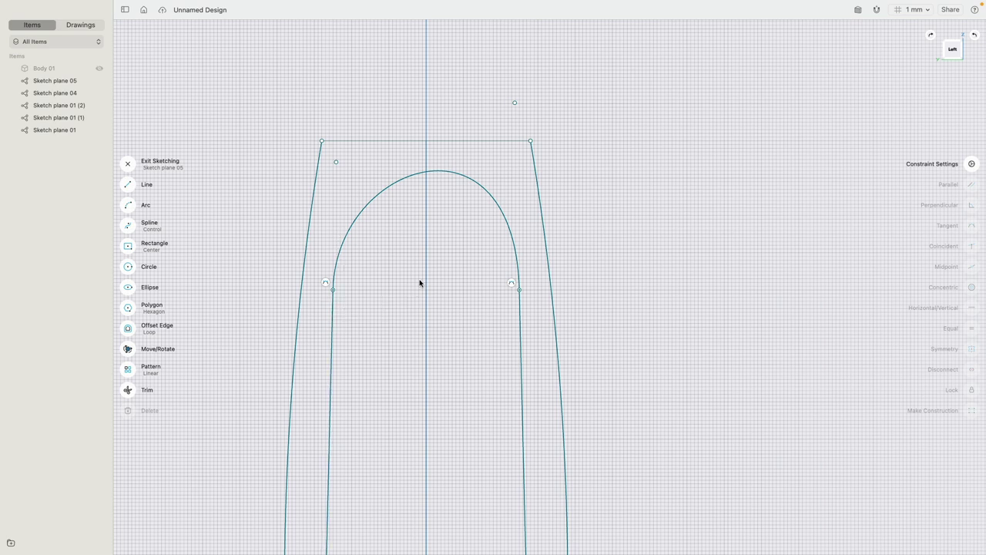
Draw a vertical 15 mm line down the centre axis from the height of the arch's endpoints and lock it.
{"action": "scroll", "coordinate": [420, 283], "scroll_direction": "down", "scroll_amount": 2}
{"action": "middle_click_drag", "start_coordinate": [316, 151], "coordinate": [307, 131]}
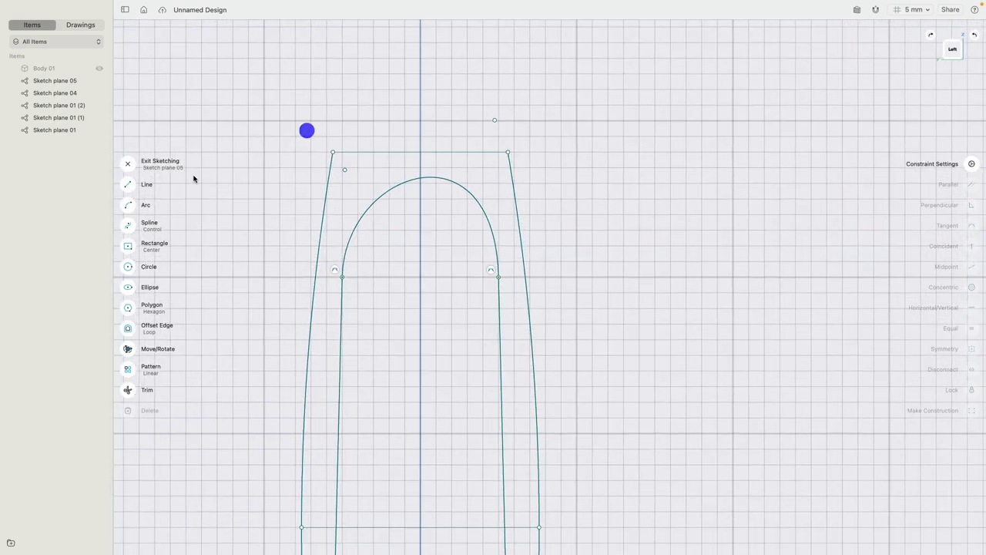
{"action": "left_click", "coordinate": [128, 186]}
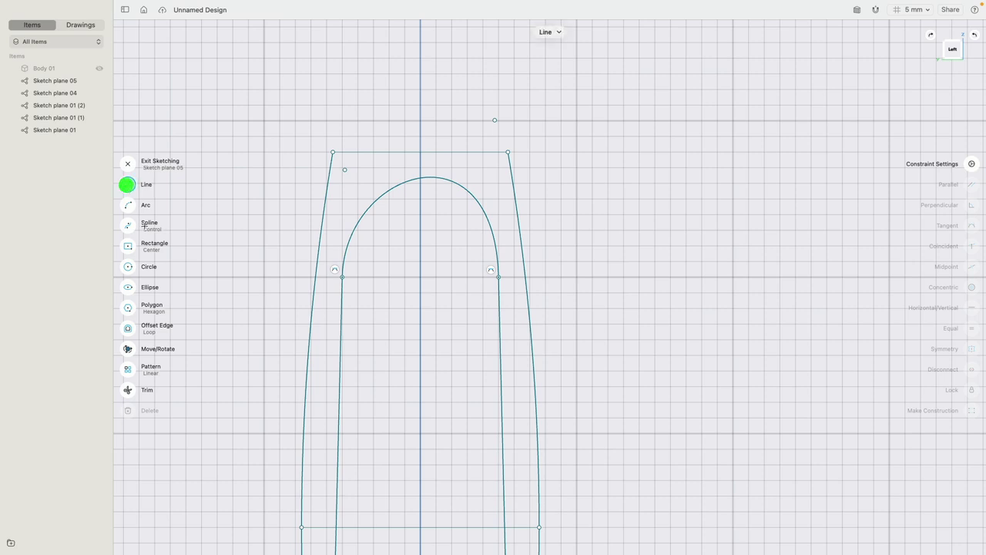
{"action": "left_click", "coordinate": [420, 277]}
{"action": "left_click", "coordinate": [420, 323]}
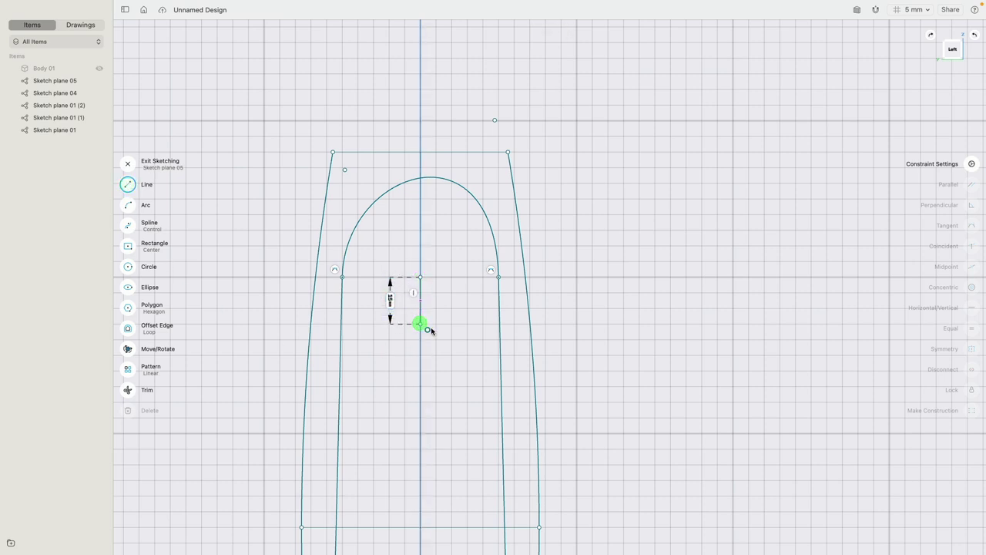
{"action": "key", "text": "Escape"}
{"action": "left_click", "coordinate": [421, 309]}
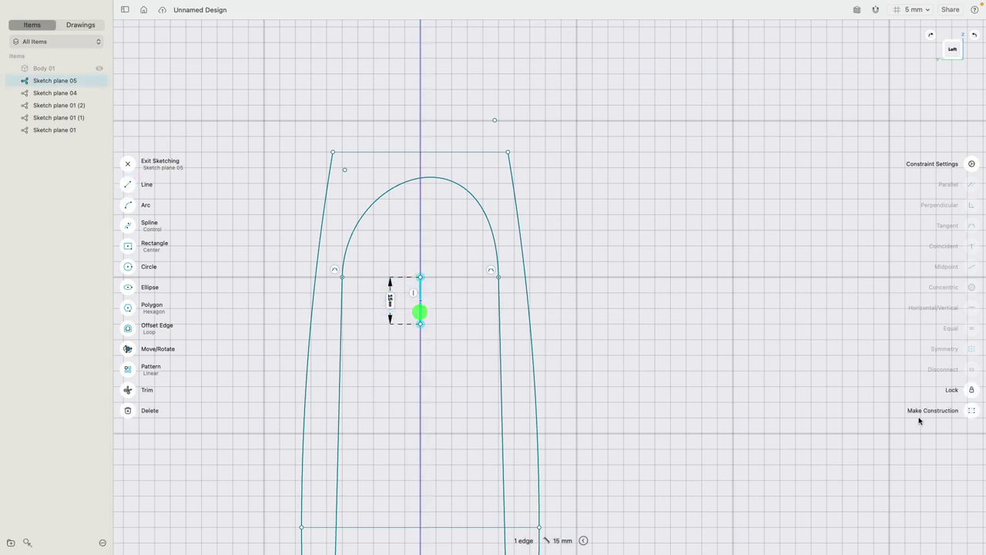
{"action": "left_click", "coordinate": [969, 390]}
Make the arch's two endpoints symmetric about the short vertical centre line.
{"action": "left_click", "coordinate": [499, 279]}
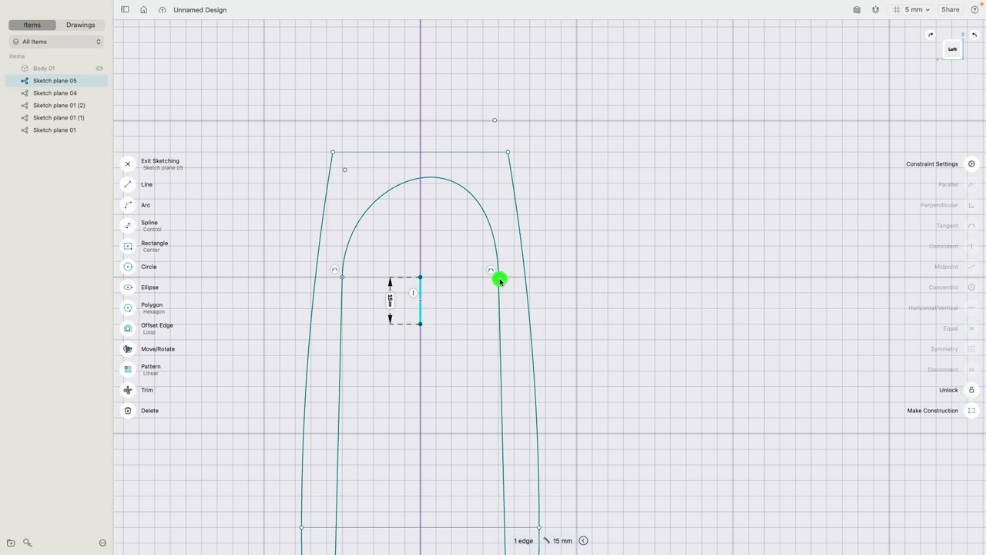
{"action": "left_click", "coordinate": [344, 277]}
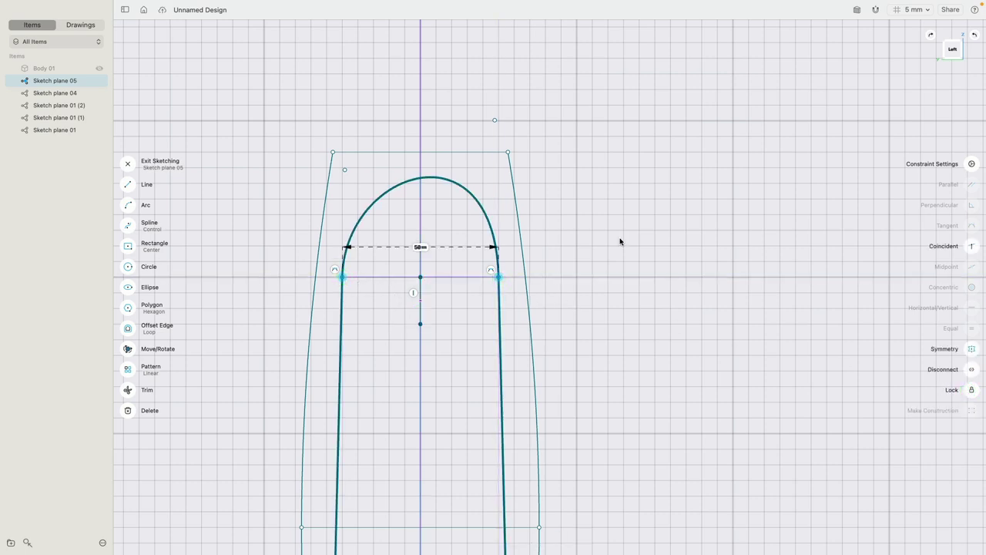
{"action": "left_click", "coordinate": [972, 351]}
{"action": "left_click", "coordinate": [420, 311]}
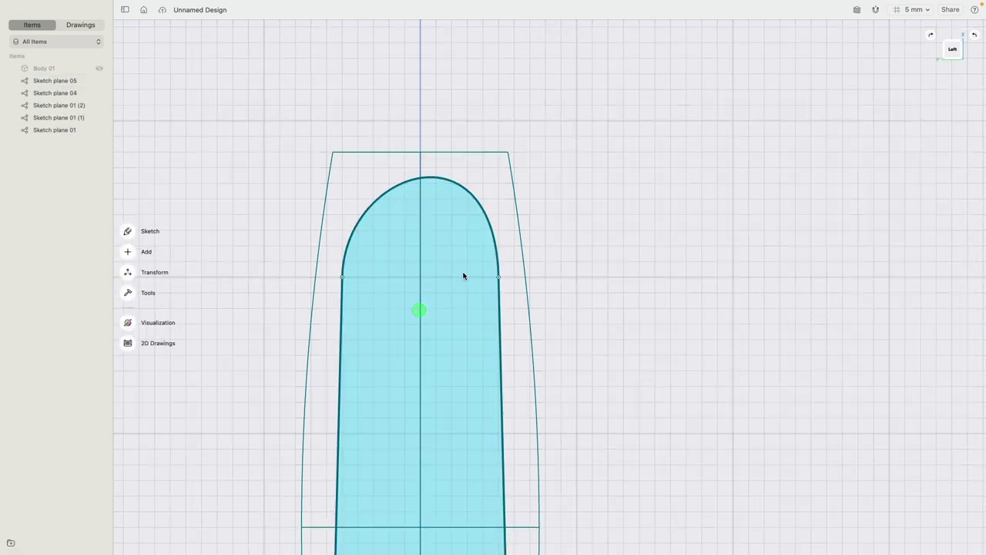
Make the spline's two upper control points symmetric about the short vertical centre line.
{"action": "left_click", "coordinate": [494, 121]}
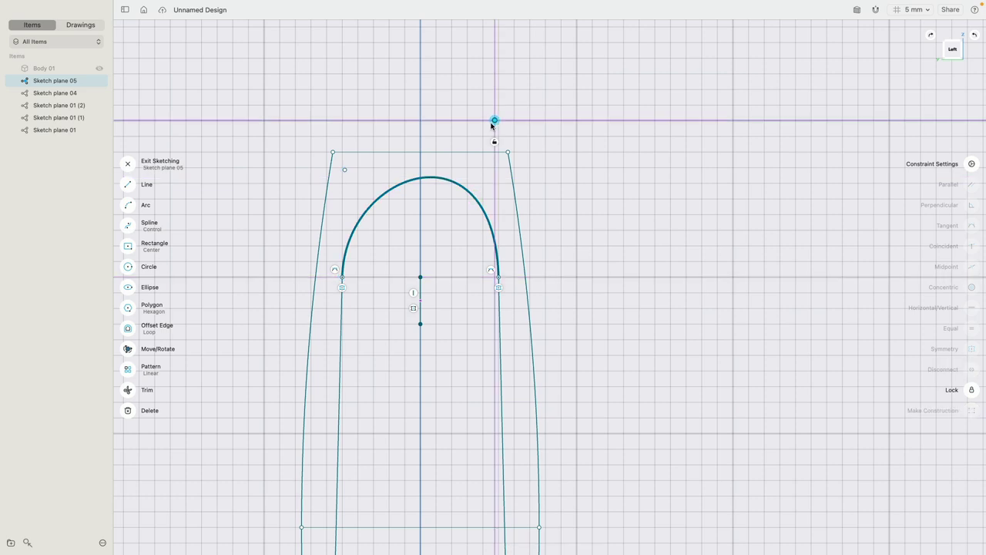
{"action": "left_click", "coordinate": [344, 170]}
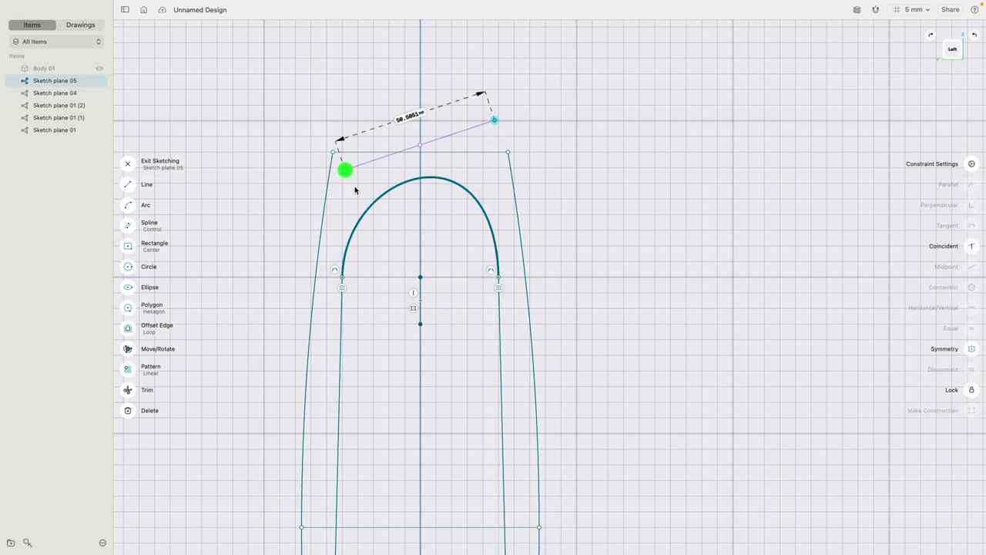
{"action": "left_click", "coordinate": [972, 349]}
{"action": "left_click", "coordinate": [420, 307]}
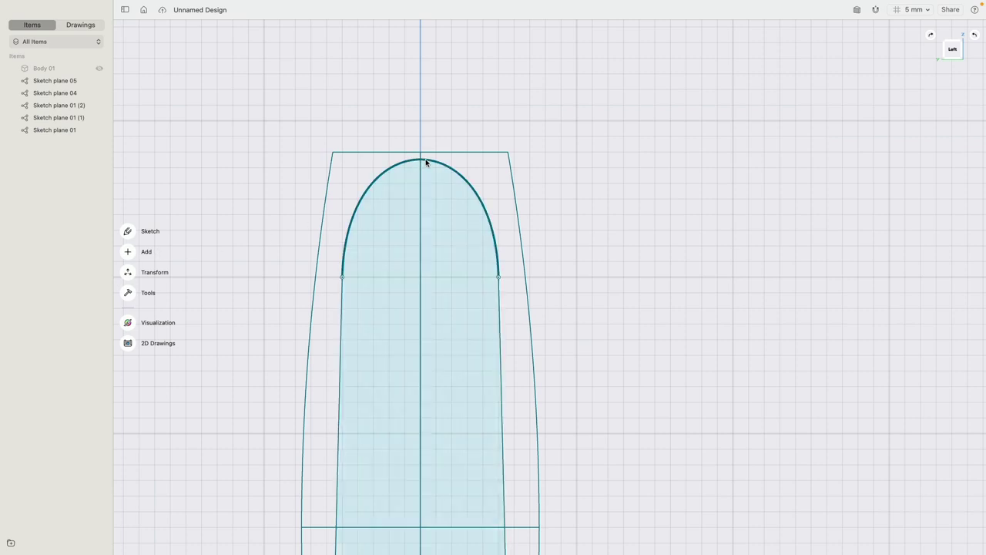
Reopen the sketch, adjust the arch's right control point and move its right endpoint slightly outward to widen the profile.
{"action": "double_click", "coordinate": [423, 162]}
{"action": "left_click", "coordinate": [495, 121]}
{"action": "mouse_move", "coordinate": [497, 121]}
{"action": "left_mouse_down"}
{"action": "mouse_move", "coordinate": [474, 121]}
{"action": "mouse_move", "coordinate": [489, 120]}
{"action": "left_mouse_up"}
{"action": "left_click_drag", "start_coordinate": [495, 278], "coordinate": [507, 278]}
{"action": "middle_click_drag", "start_coordinate": [617, 348], "coordinate": [594, 221]}
{"action": "scroll", "coordinate": [610, 357], "scroll_direction": "down", "scroll_amount": 3}
{"action": "mouse_move", "coordinate": [609, 356]}
{"action": "middle_mouse_down"}
{"action": "mouse_move", "coordinate": [596, 257]}
{"action": "mouse_move", "coordinate": [595, 316]}
{"action": "middle_mouse_up"}
{"action": "left_click", "coordinate": [595, 257]}
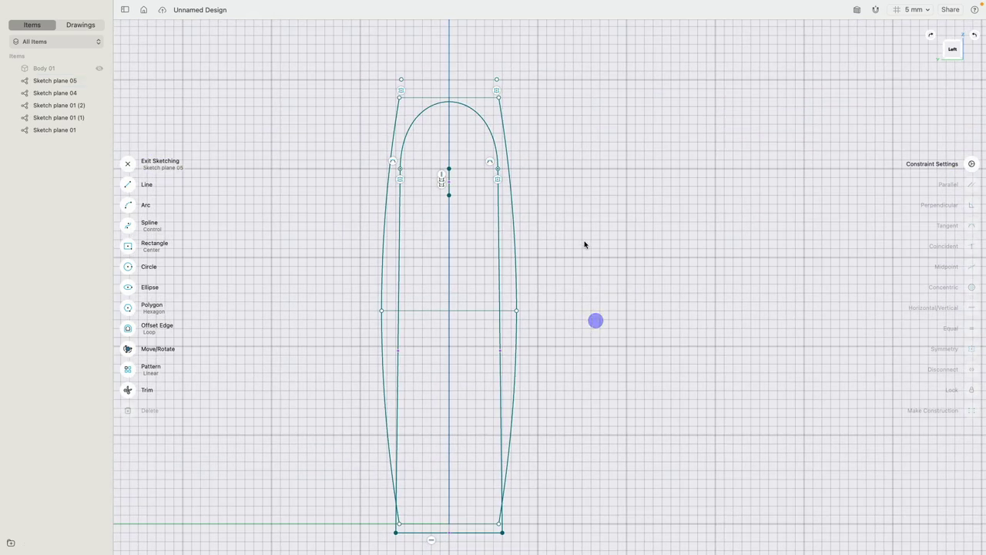
Extrude the arched profile into a wide solid and move it about 99 mm along the X axis so it straddles the bottle sketches.
{"action": "right_click_drag", "start_coordinate": [587, 205], "coordinate": [558, 246]}
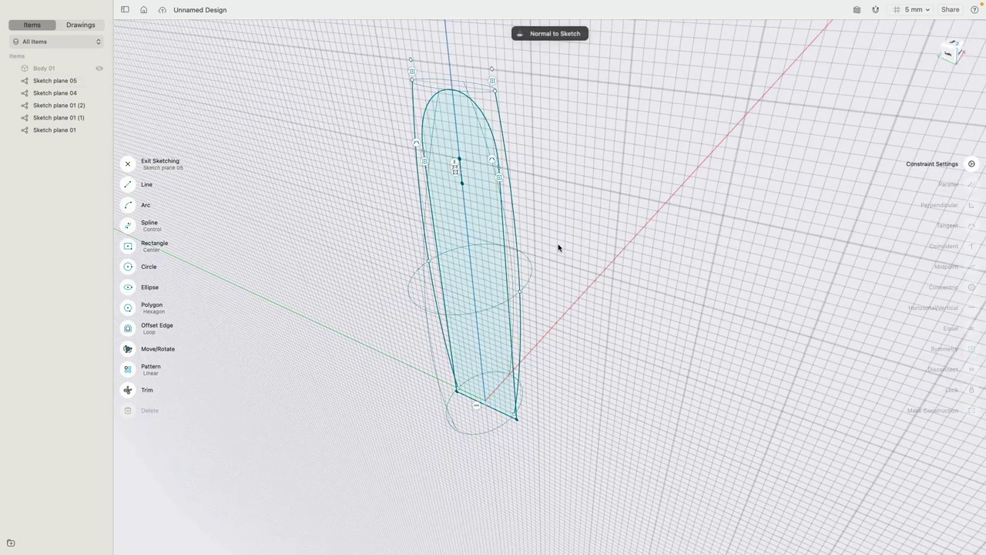
{"action": "left_click", "coordinate": [479, 209]}
{"action": "mouse_move", "coordinate": [479, 210]}
{"action": "left_mouse_down"}
{"action": "mouse_move", "coordinate": [591, 159]}
{"action": "mouse_move", "coordinate": [630, 126]}
{"action": "left_mouse_up"}
{"action": "double_click", "coordinate": [588, 205]}
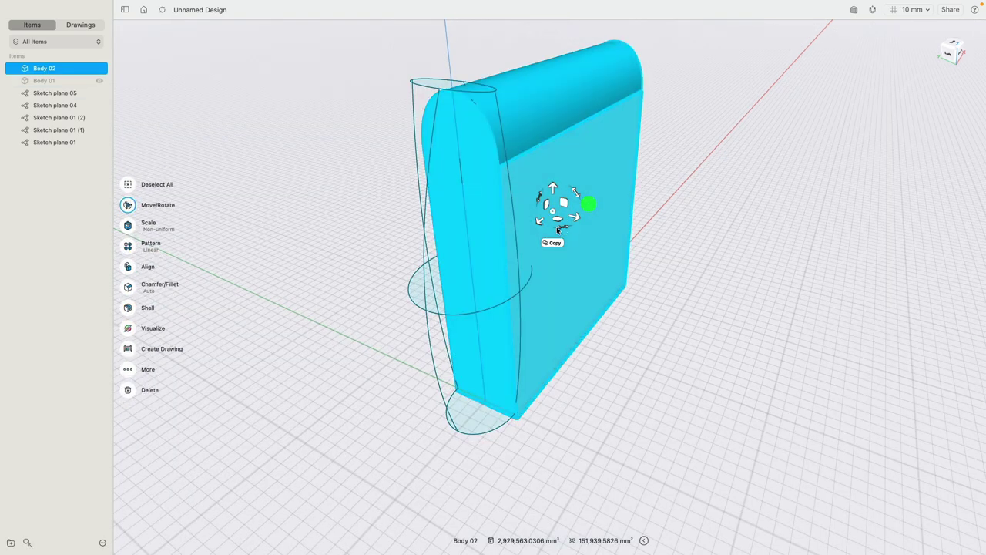
{"action": "left_click_drag", "start_coordinate": [541, 229], "coordinate": [477, 285]}
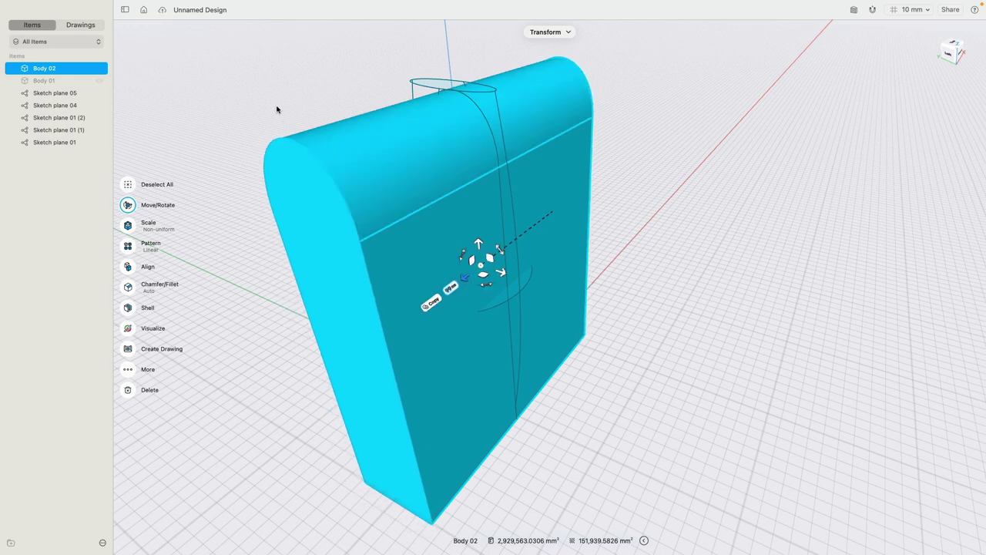
{"action": "left_click", "coordinate": [277, 107]}
Show the hidden lofted bottle body and intersect it with the extruded arched body.
{"action": "left_click", "coordinate": [97, 80]}
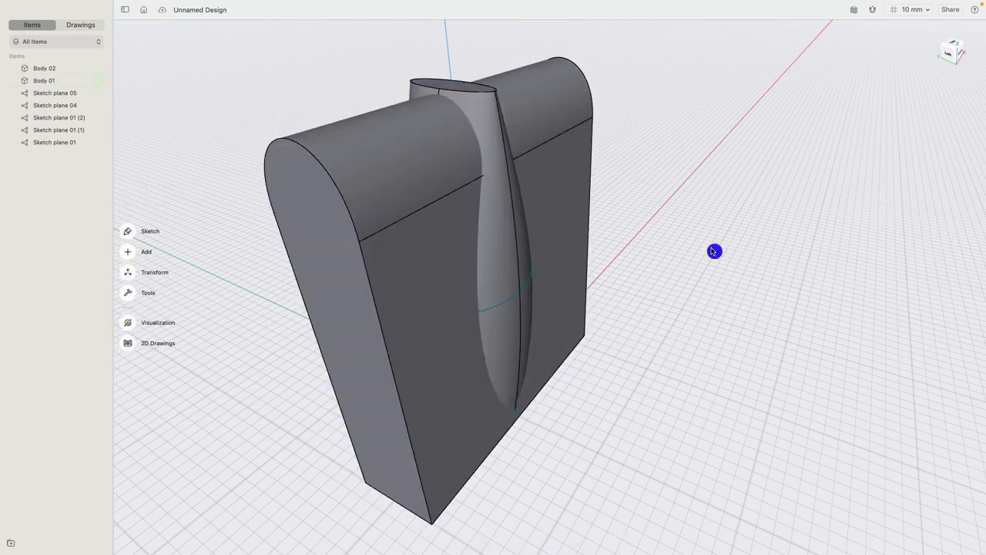
{"action": "mouse_move", "coordinate": [713, 251]}
{"action": "right_mouse_down"}
{"action": "mouse_move", "coordinate": [693, 183]}
{"action": "mouse_move", "coordinate": [695, 250]}
{"action": "right_mouse_up"}
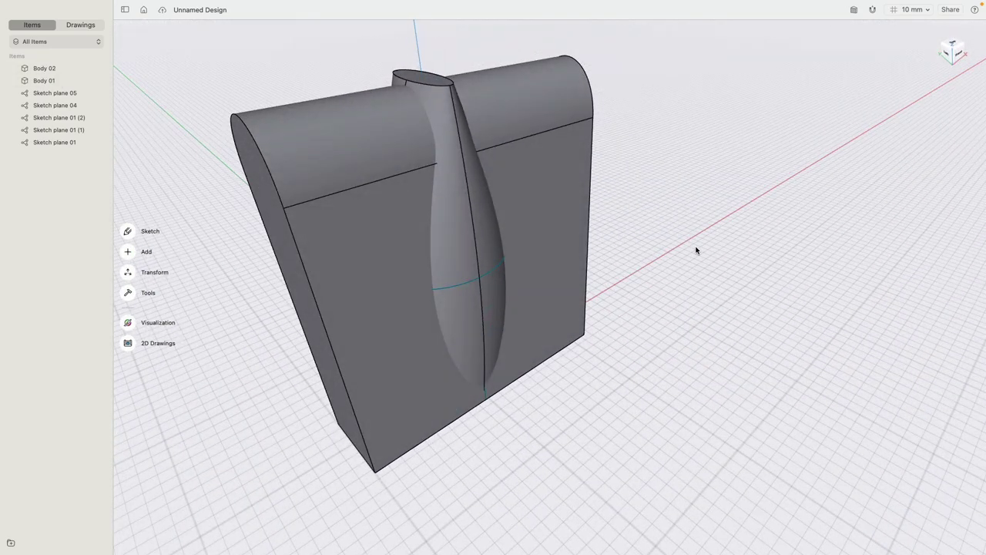
{"action": "double_click", "coordinate": [333, 135]}
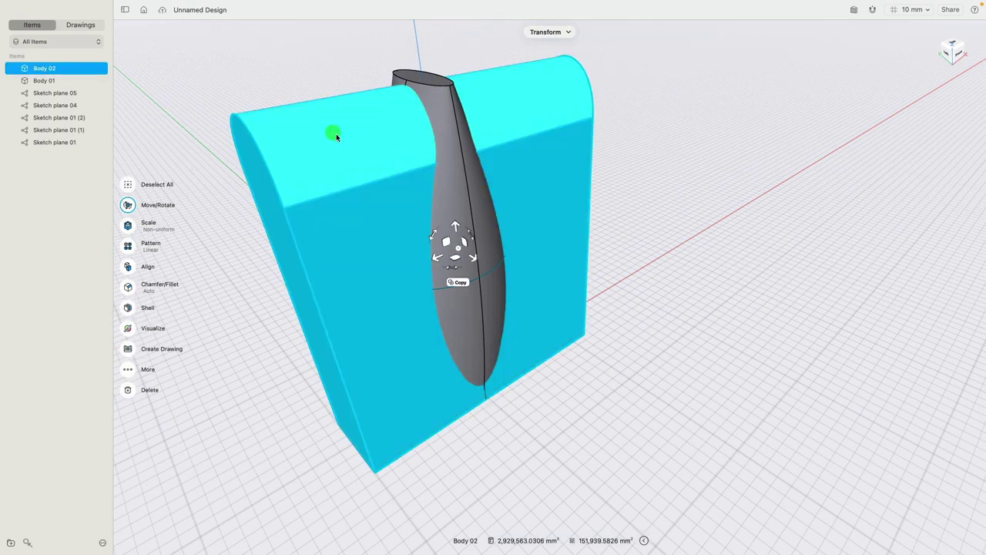
{"action": "left_click", "coordinate": [441, 194]}
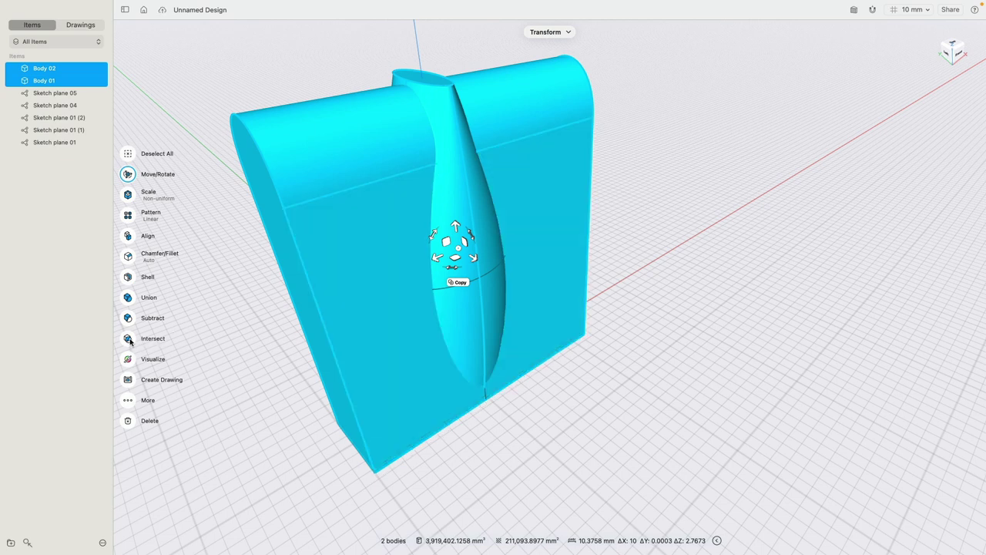
{"action": "left_click", "coordinate": [128, 339]}
{"action": "left_click", "coordinate": [128, 266]}
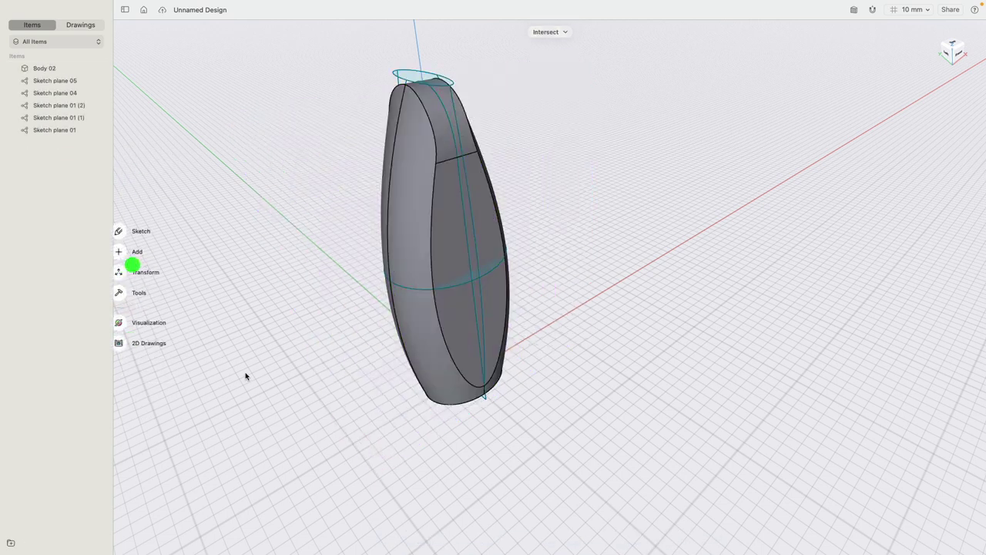
Examine the intersected bottle from the front, checking the neck edges and the curved outline of its flat face.
{"action": "right_click_drag", "start_coordinate": [255, 362], "coordinate": [413, 315]}
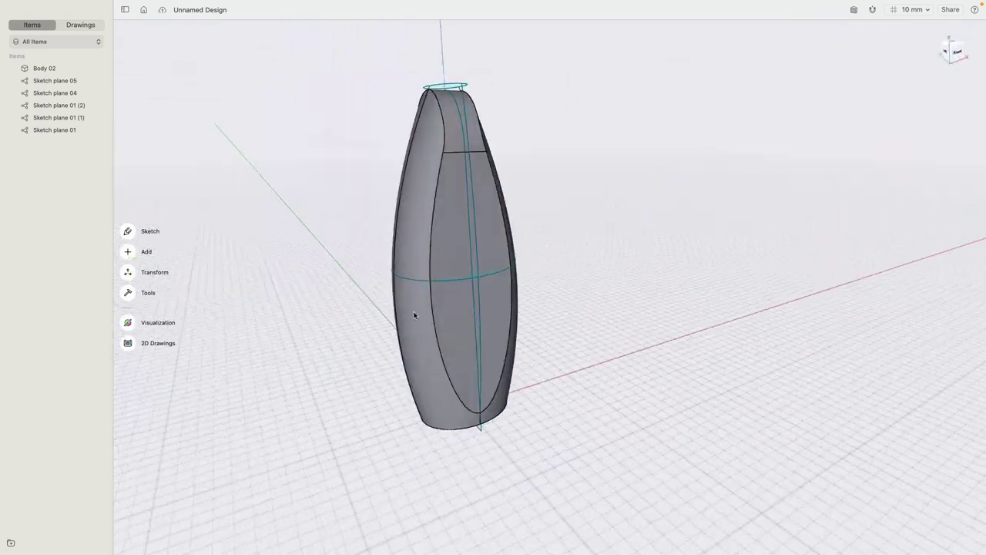
{"action": "left_click", "coordinate": [957, 54]}
{"action": "middle_click_drag", "start_coordinate": [845, 141], "coordinate": [609, 152]}
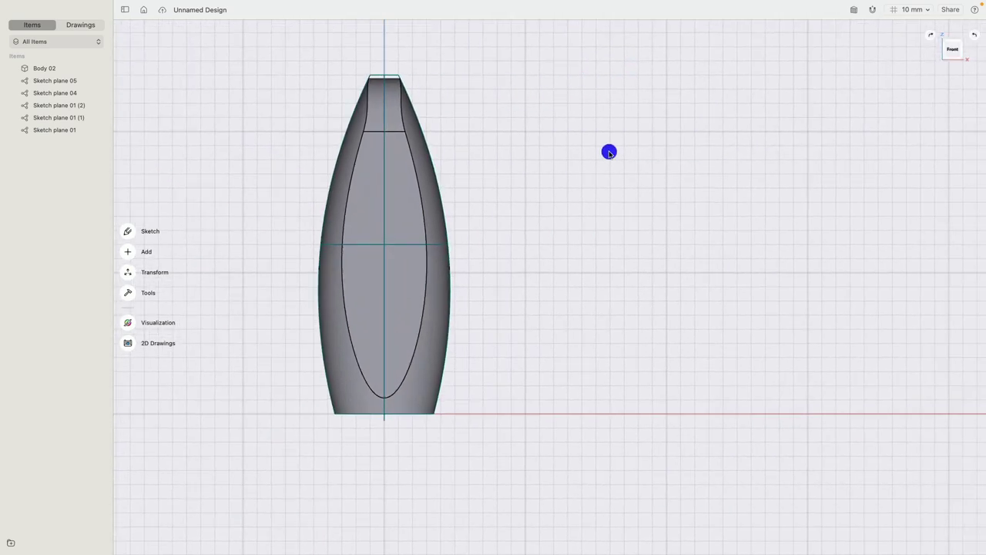
{"action": "middle_click_drag", "start_coordinate": [500, 138], "coordinate": [579, 178]}
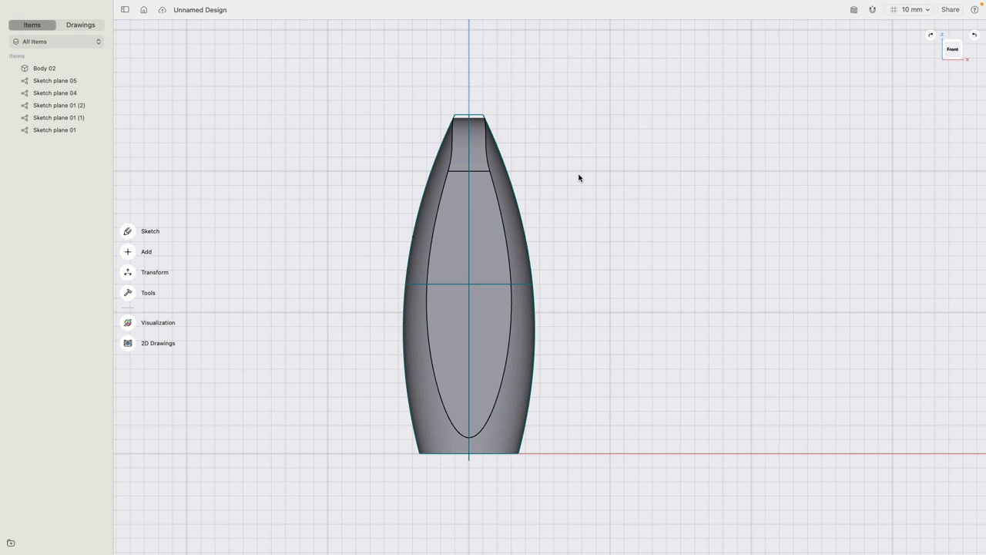
{"action": "scroll", "coordinate": [386, 134], "scroll_direction": "up", "scroll_amount": 1}
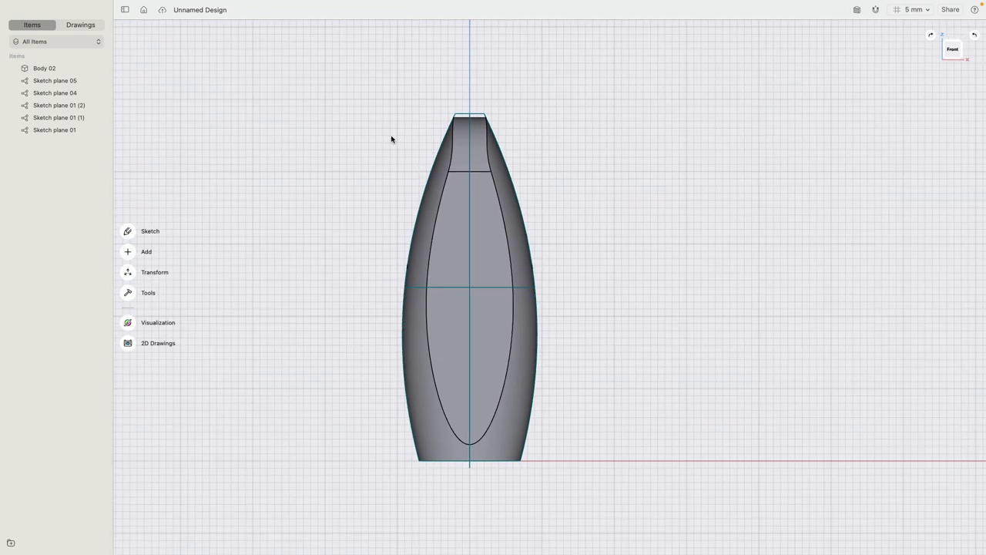
{"action": "left_click", "coordinate": [452, 152]}
{"action": "left_click", "coordinate": [485, 154]}
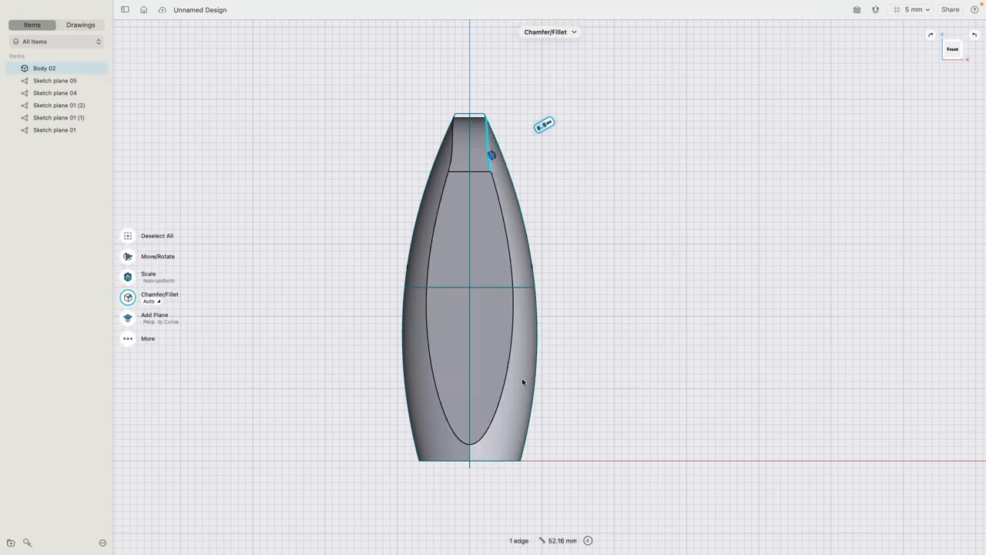
{"action": "left_click", "coordinate": [471, 444]}
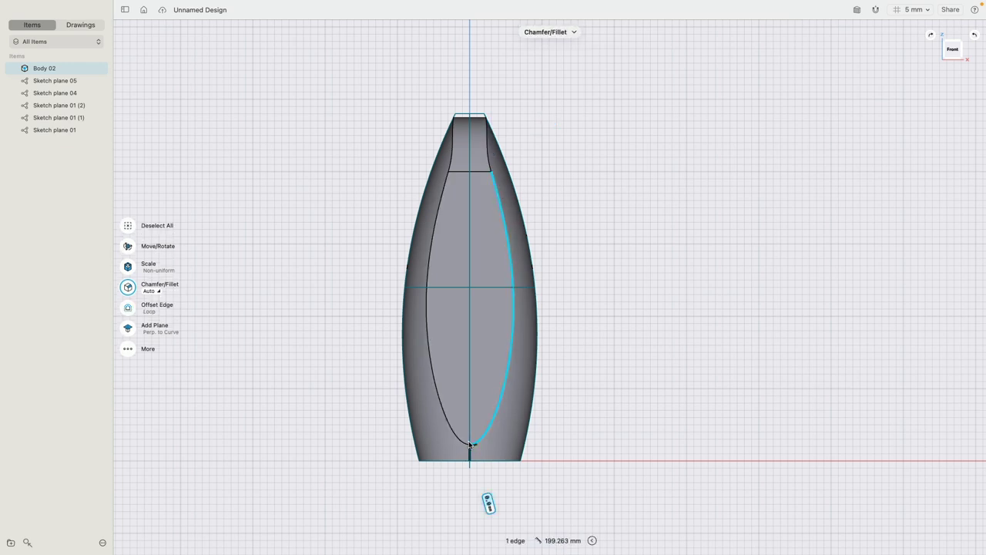
{"action": "left_click", "coordinate": [548, 122]}
{"action": "scroll", "coordinate": [486, 96], "scroll_direction": "up", "scroll_amount": 5}
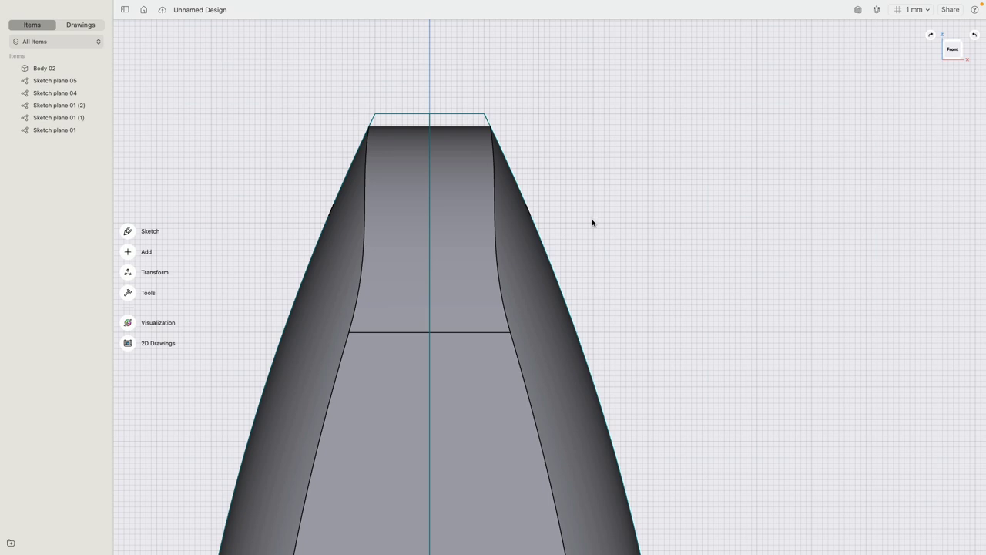
{"action": "scroll", "coordinate": [592, 223], "scroll_direction": "down", "scroll_amount": 5}
{"action": "middle_click_drag", "start_coordinate": [608, 279], "coordinate": [613, 167]}
Move the intersected bottle body -200 mm along the X axis, clear of the sketches.
{"action": "left_click", "coordinate": [535, 212]}
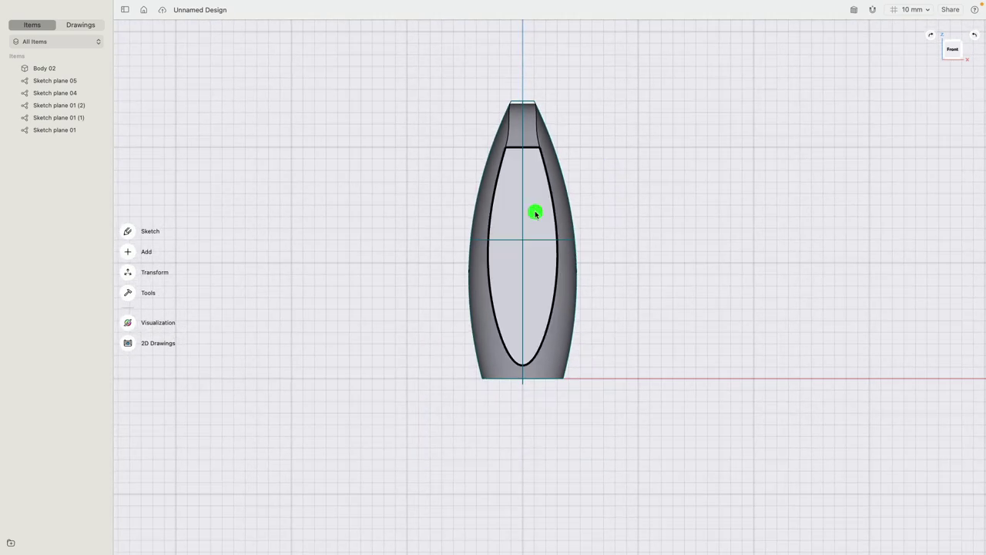
{"action": "left_click_drag", "start_coordinate": [548, 239], "coordinate": [320, 253]}
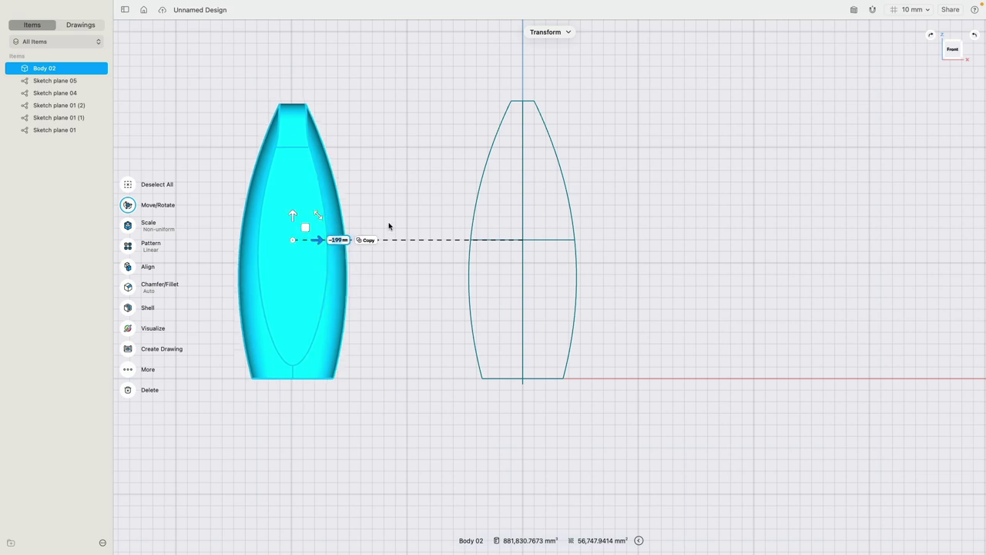
{"action": "type", "text": "200"}
{"action": "key", "text": "Return"}
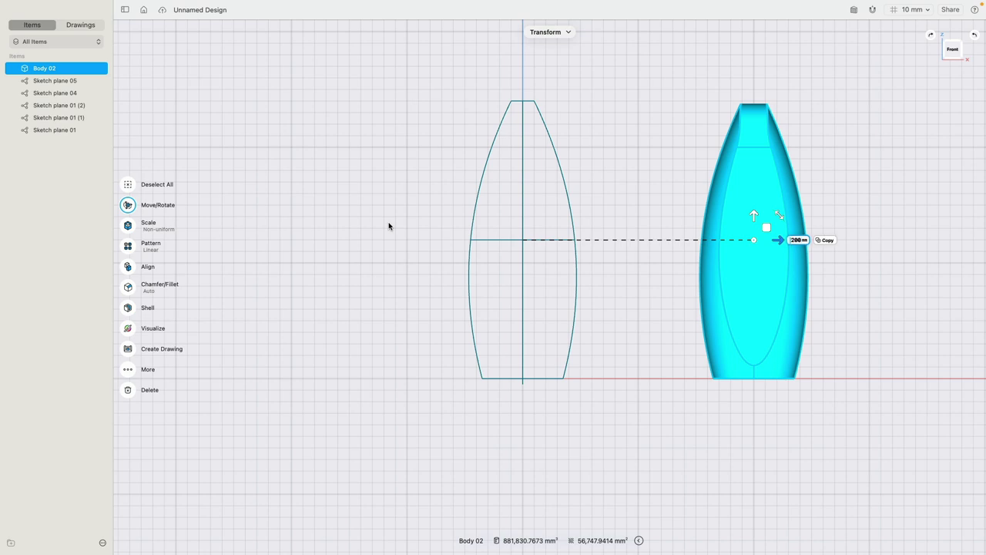
{"action": "type", "text": "-"}
{"action": "key", "text": "Return"}
{"action": "left_click", "coordinate": [389, 225]}
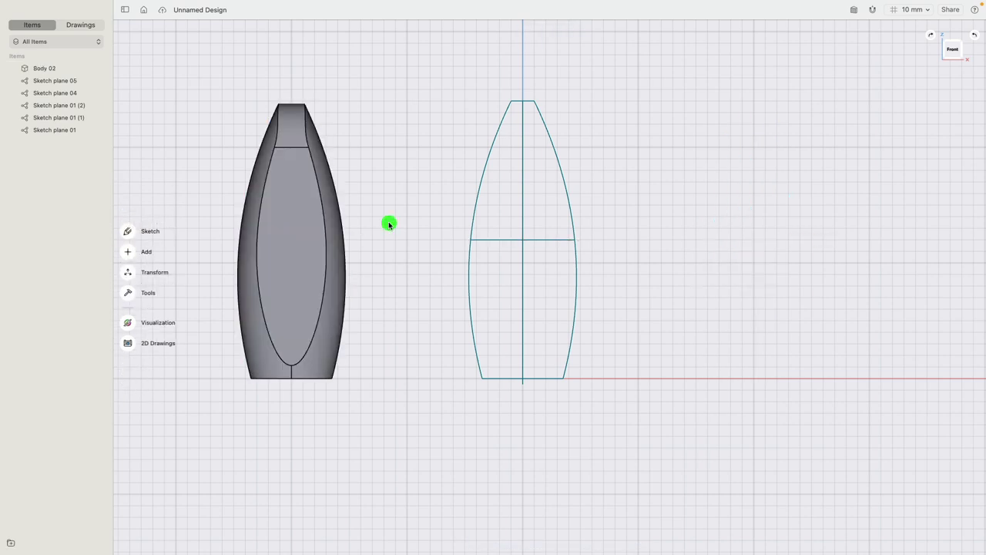
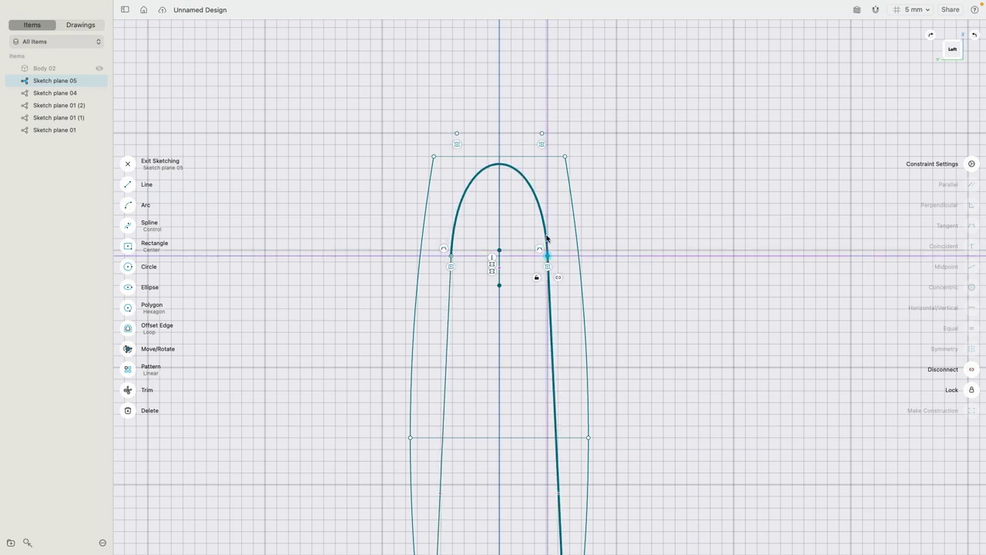
Compare the narrower arch profile with the first bottle body by toggling the body's visibility and checking the arch, side line and endpoint.
{"action": "left_click", "coordinate": [545, 231]}
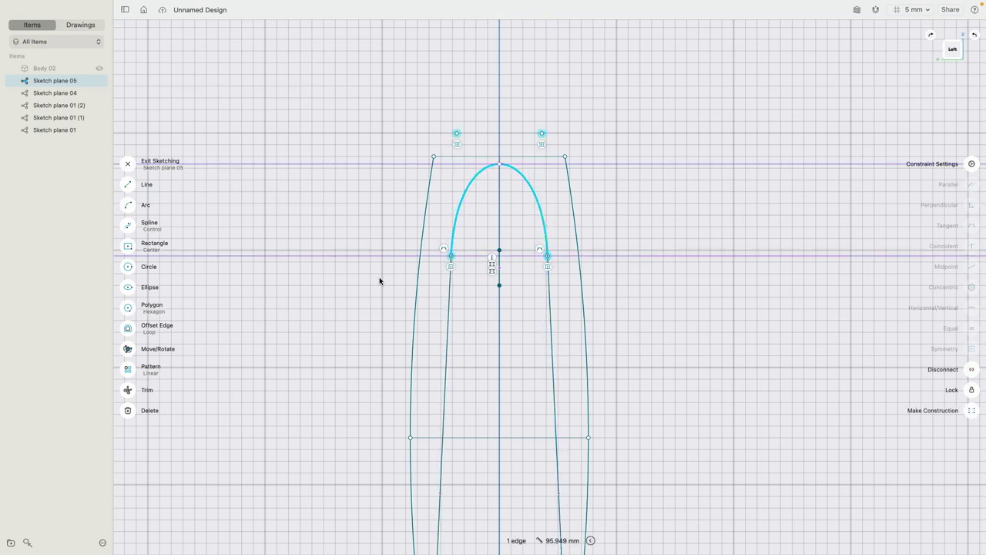
{"action": "left_click", "coordinate": [255, 281]}
{"action": "scroll", "coordinate": [620, 320], "scroll_direction": "down", "scroll_amount": 5}
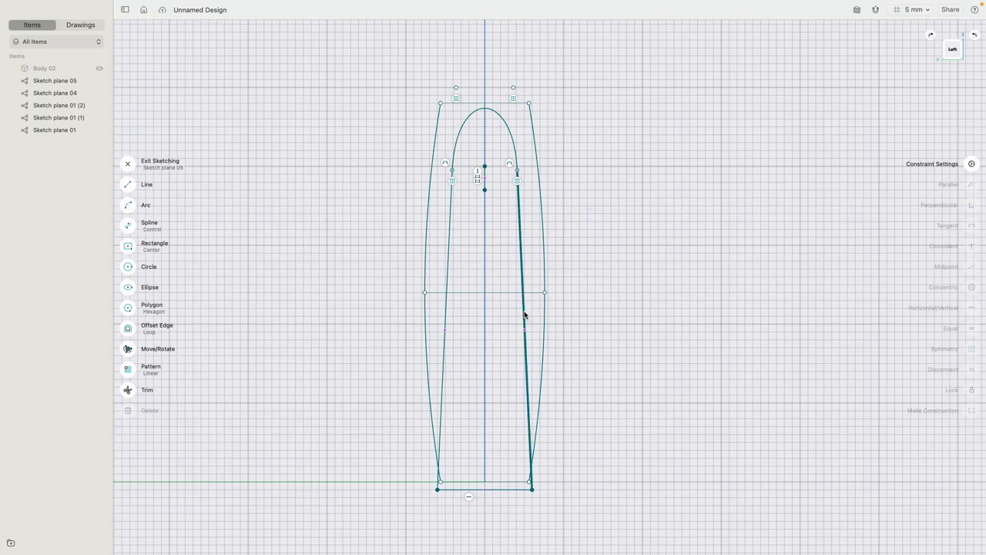
{"action": "left_click", "coordinate": [524, 314]}
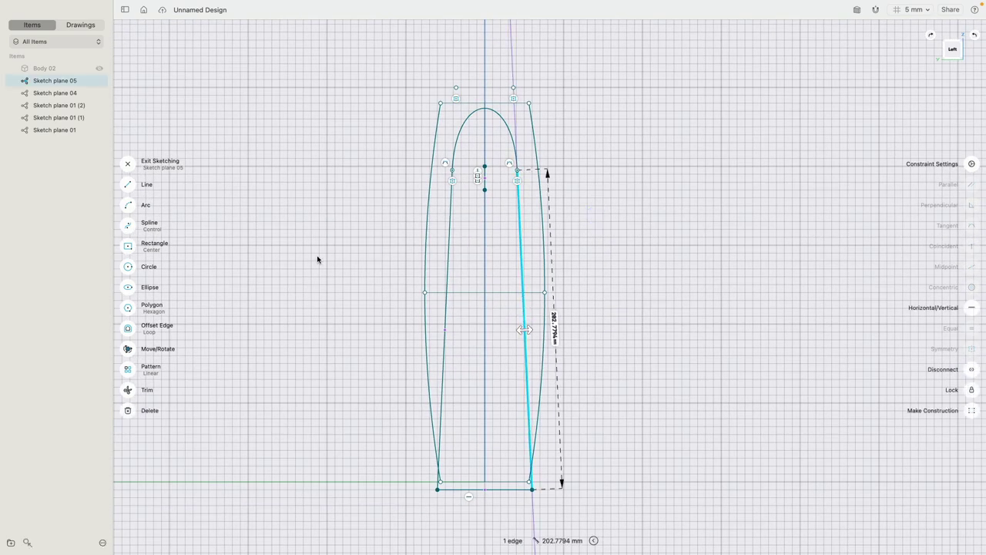
{"action": "left_click", "coordinate": [99, 68]}
{"action": "left_click", "coordinate": [99, 68]}
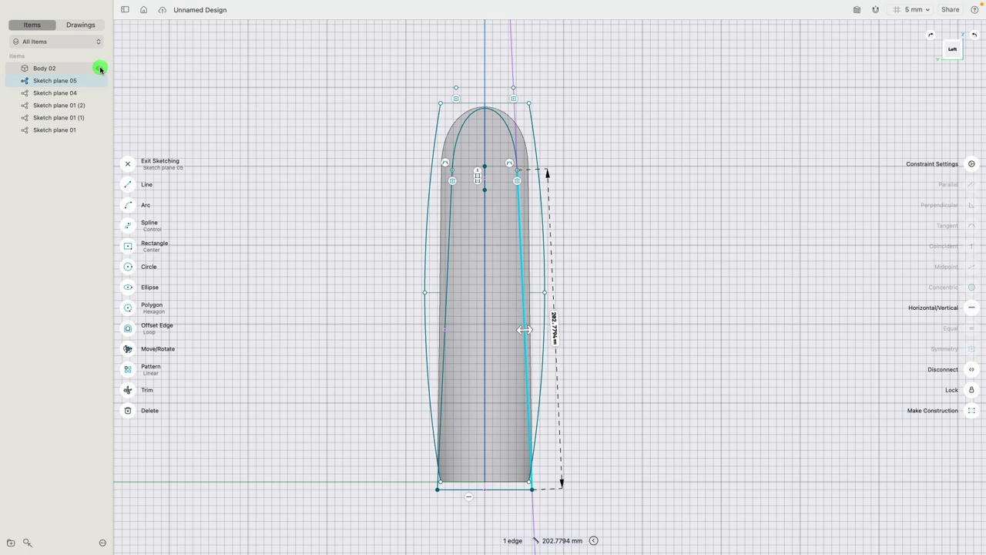
{"action": "left_click", "coordinate": [100, 68]}
{"action": "left_click", "coordinate": [99, 68]}
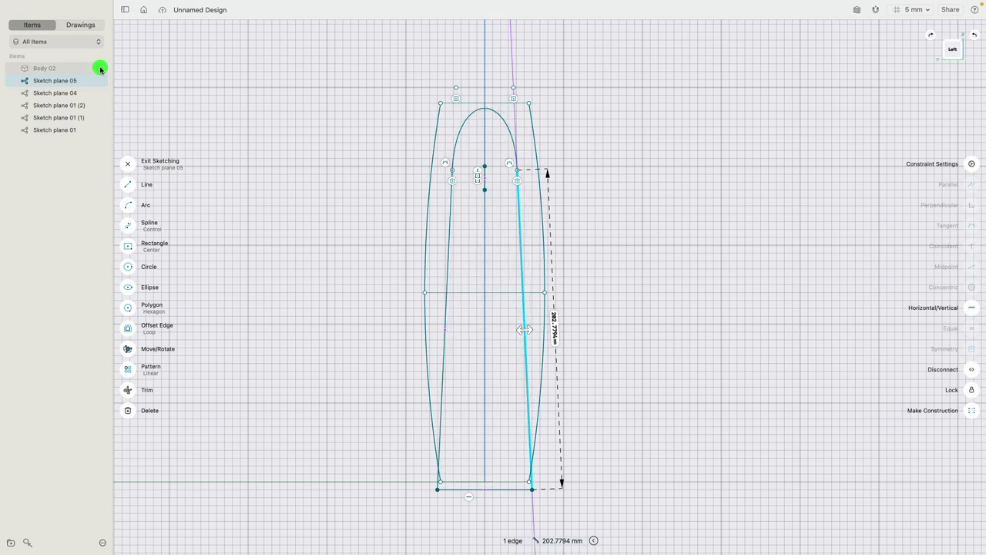
{"action": "left_click", "coordinate": [100, 68]}
{"action": "scroll", "coordinate": [527, 204], "scroll_direction": "up", "scroll_amount": 2}
{"action": "left_click", "coordinate": [523, 181]}
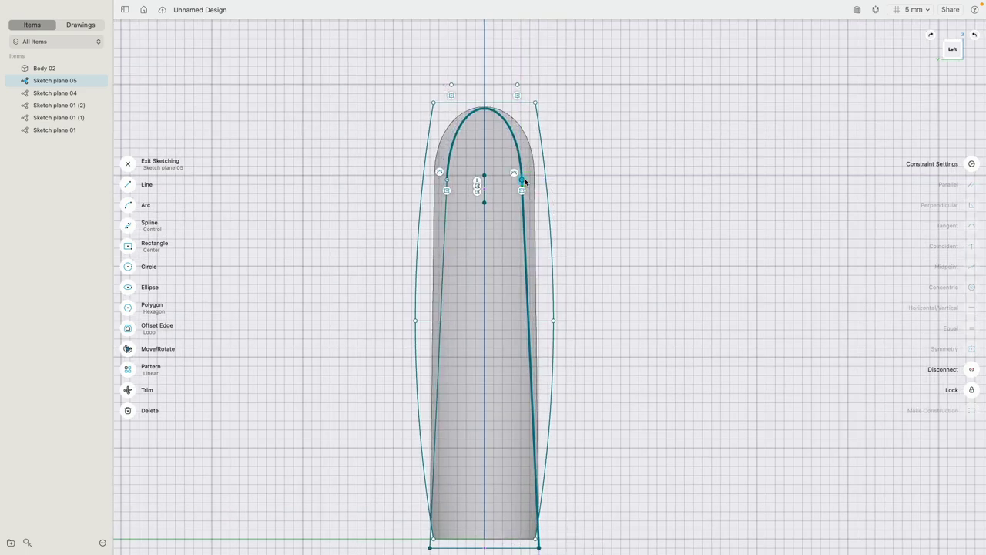
{"action": "left_click", "coordinate": [523, 180]}
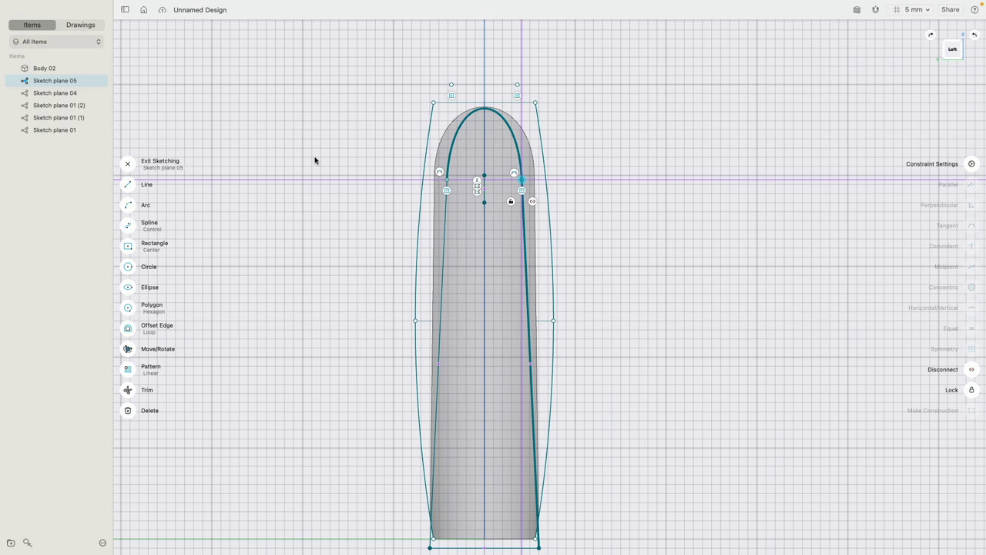
{"action": "left_click", "coordinate": [287, 137]}
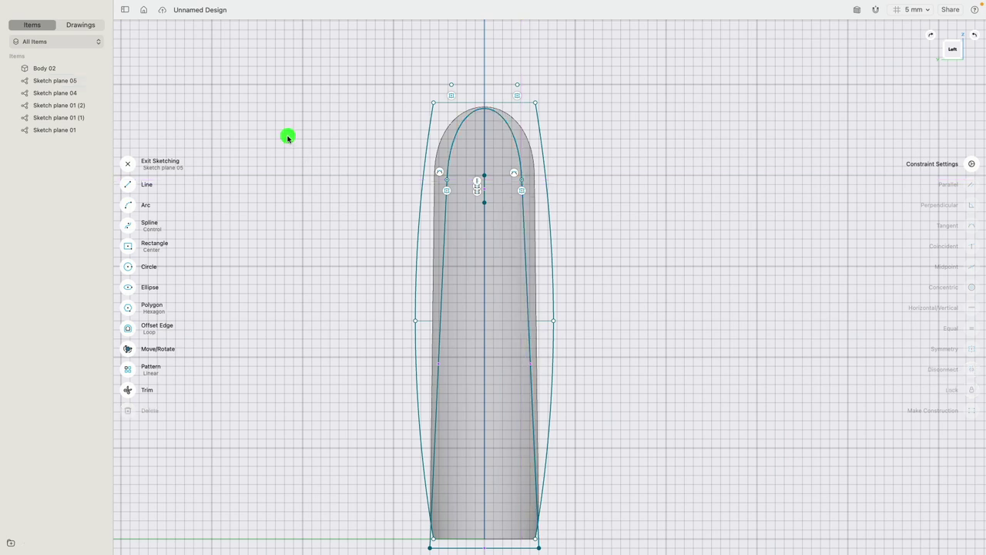
{"action": "left_click", "coordinate": [98, 70]}
Exit the sketch and start a loft through the bottom, middle and top ellipses.
{"action": "scroll", "coordinate": [355, 202], "scroll_direction": "down", "scroll_amount": 3}
{"action": "mouse_move", "coordinate": [429, 201]}
{"action": "right_mouse_down"}
{"action": "mouse_move", "coordinate": [343, 269]}
{"action": "mouse_move", "coordinate": [322, 262]}
{"action": "right_mouse_up"}
{"action": "key", "text": "Escape"}
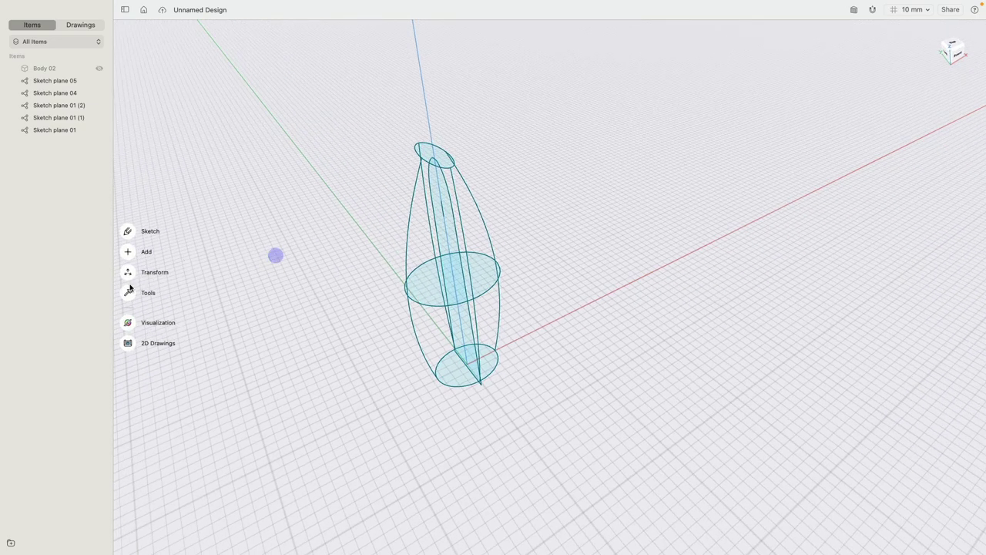
{"action": "left_click", "coordinate": [130, 293]}
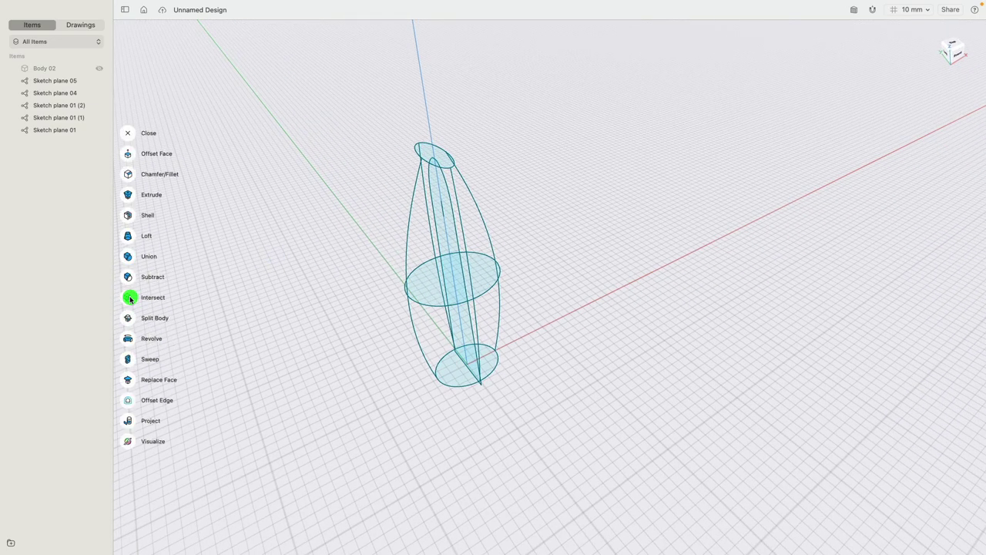
{"action": "left_click", "coordinate": [129, 238]}
{"action": "scroll", "coordinate": [440, 386], "scroll_direction": "up", "scroll_amount": 2}
{"action": "left_click", "coordinate": [449, 387]}
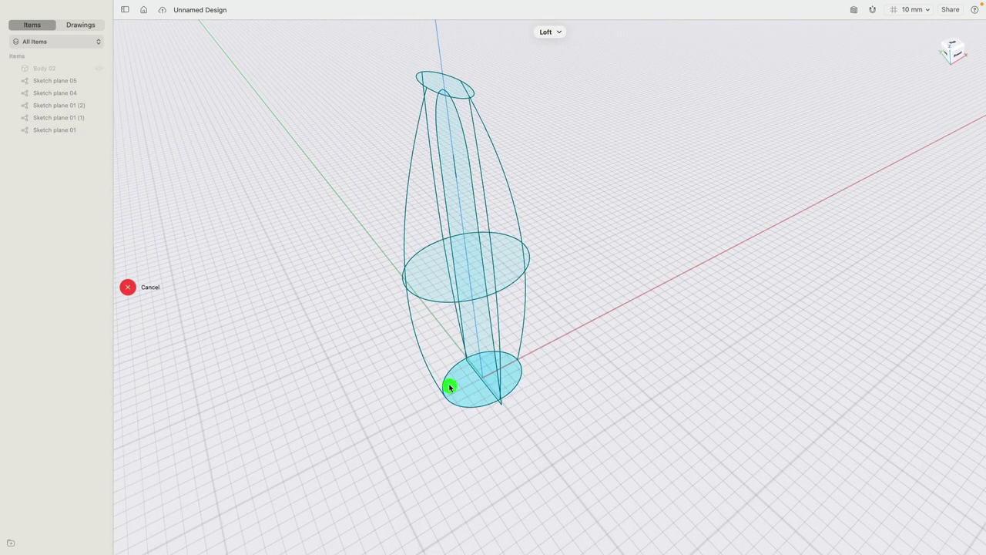
{"action": "left_click", "coordinate": [429, 290]}
{"action": "left_click", "coordinate": [440, 82]}
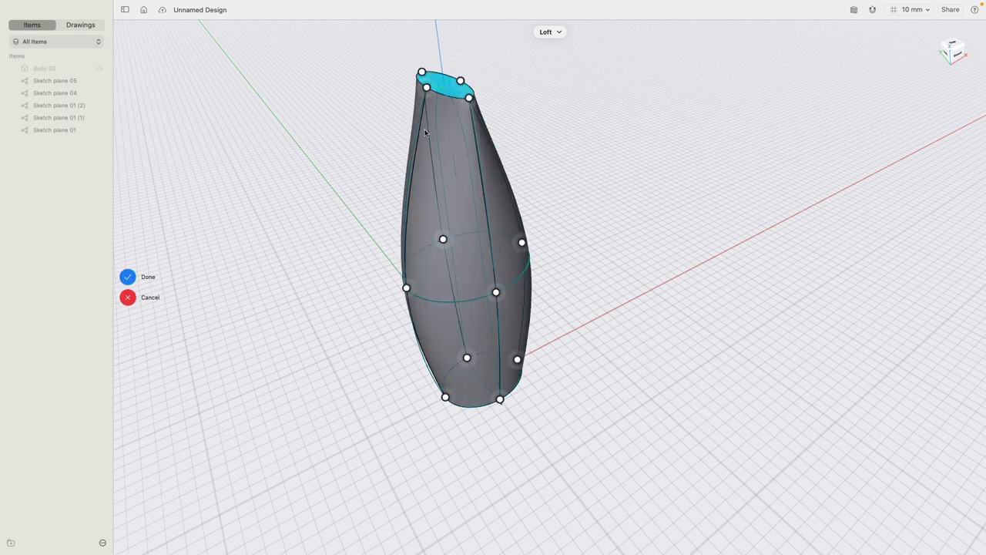
Add the four side splines as loft guides and complete the new bottle body.
{"action": "left_click", "coordinate": [417, 137]}
{"action": "left_click", "coordinate": [482, 175]}
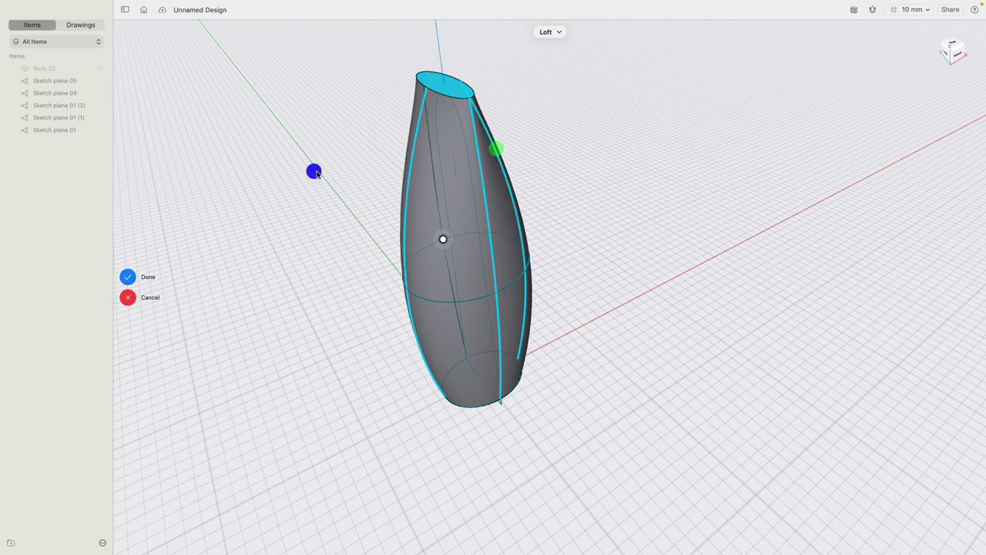
{"action": "right_click_drag", "start_coordinate": [313, 169], "coordinate": [353, 170]}
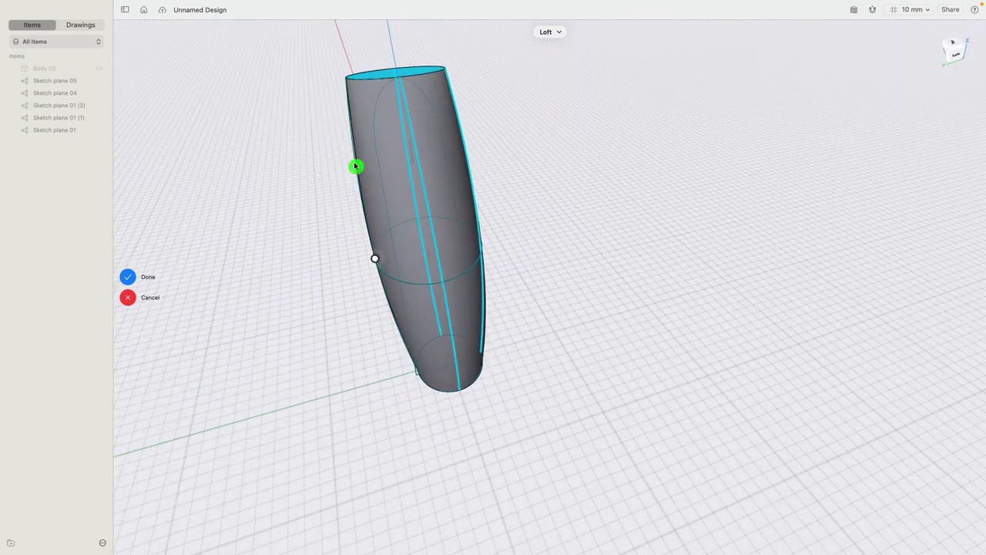
{"action": "left_click", "coordinate": [355, 166]}
{"action": "left_click", "coordinate": [127, 277]}
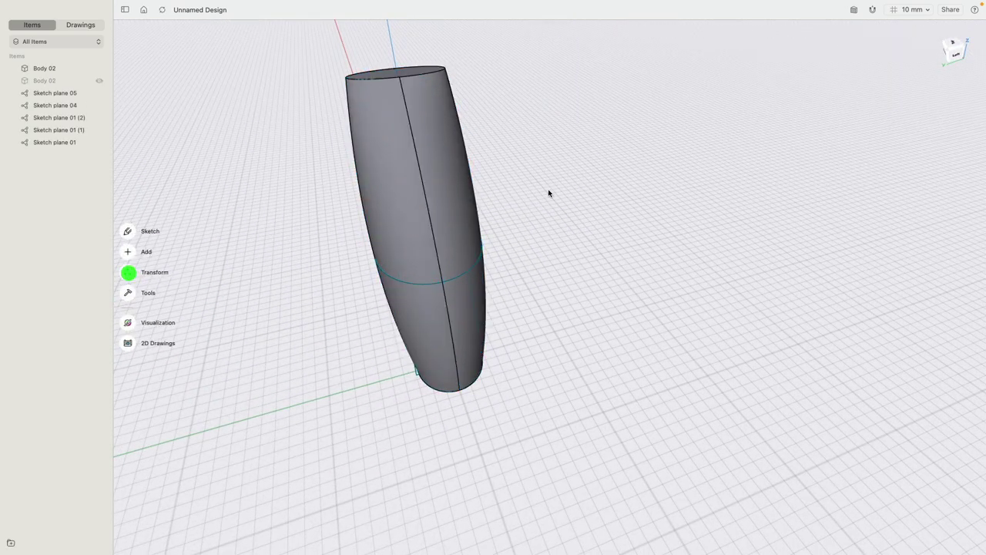
Hide the newly lofted bottle body so that only the sketches remain in view.
{"action": "right_click_drag", "start_coordinate": [548, 192], "coordinate": [486, 191]}
{"action": "left_click", "coordinate": [100, 68]}
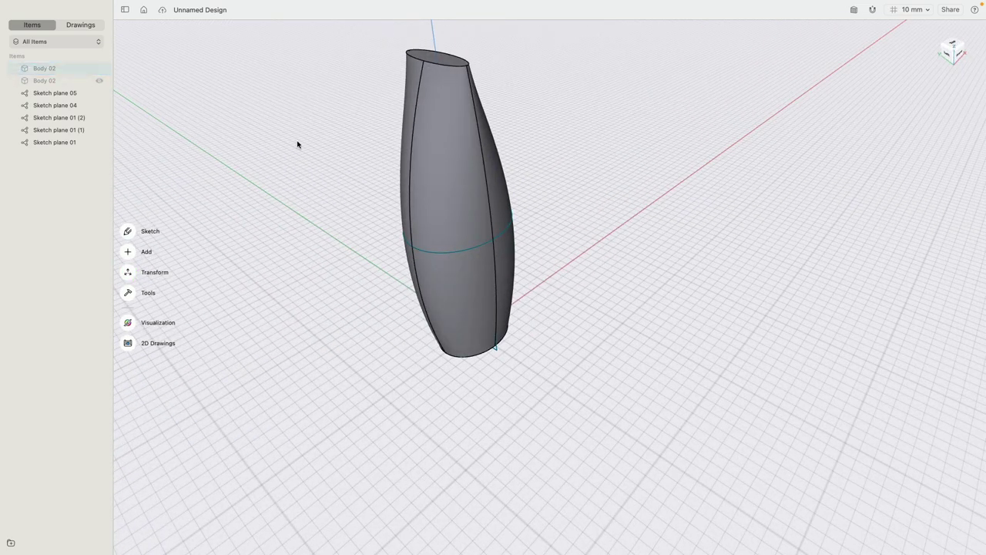
{"action": "scroll", "coordinate": [294, 150], "scroll_direction": "up", "scroll_amount": 5}
{"action": "left_click", "coordinate": [100, 70]}
{"action": "scroll", "coordinate": [432, 246], "scroll_direction": "down", "scroll_amount": 8}
{"action": "scroll", "coordinate": [451, 258], "scroll_direction": "down", "scroll_amount": 4}
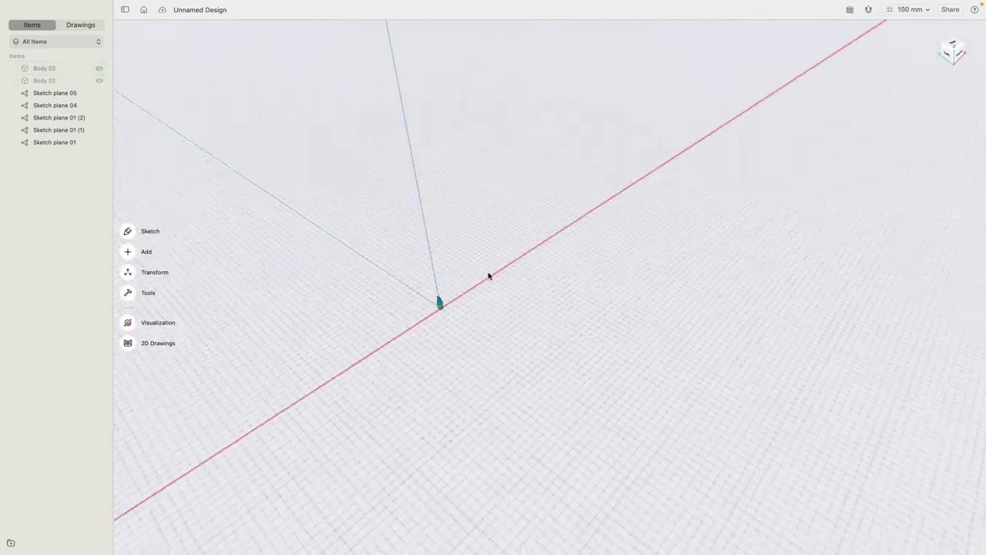
{"action": "scroll", "coordinate": [438, 306], "scroll_direction": "up", "scroll_amount": 10}
{"action": "right_click_drag", "start_coordinate": [389, 328], "coordinate": [398, 289]}
{"action": "scroll", "coordinate": [398, 307], "scroll_direction": "up", "scroll_amount": 3}
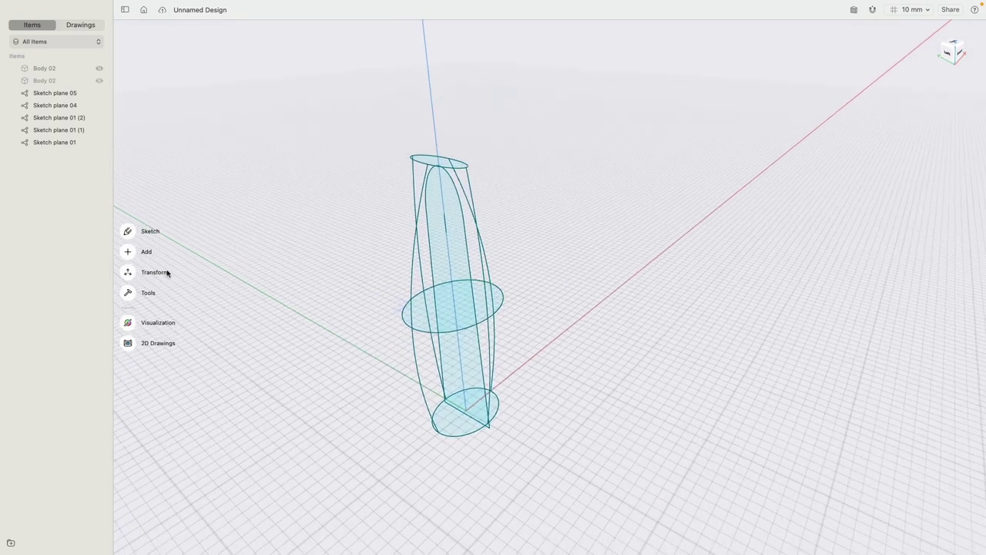
Extrude the narrower arch profile 200 mm as a separate body.
{"action": "left_click", "coordinate": [128, 294]}
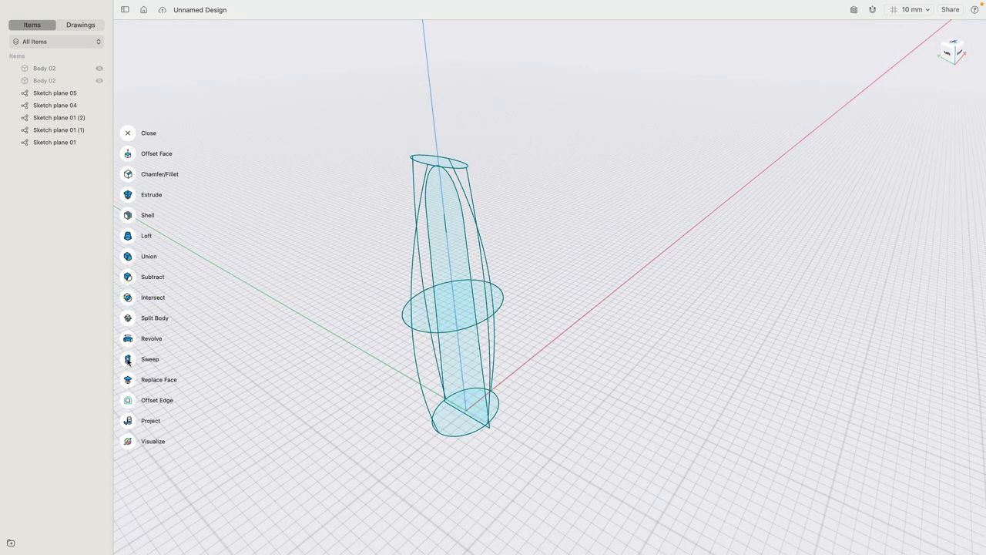
{"action": "left_click", "coordinate": [128, 194]}
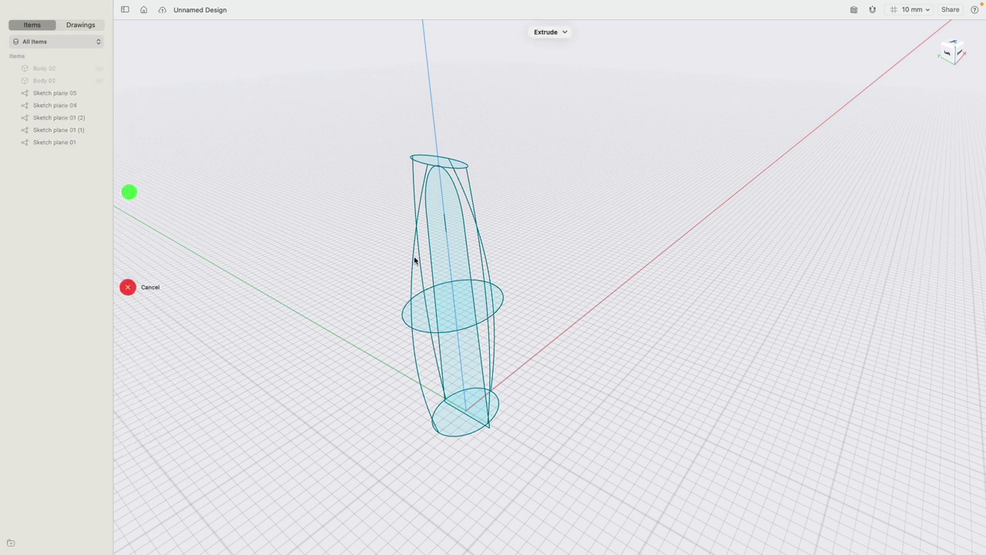
{"action": "left_click", "coordinate": [439, 221]}
{"action": "left_click_drag", "start_coordinate": [447, 222], "coordinate": [597, 176]}
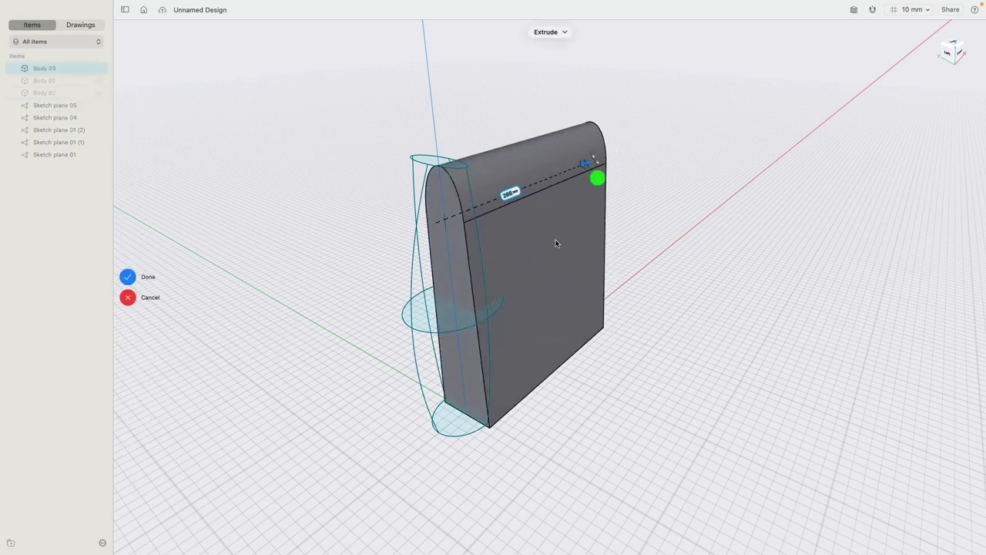
{"action": "left_click", "coordinate": [552, 243]}
{"action": "left_click", "coordinate": [128, 274]}
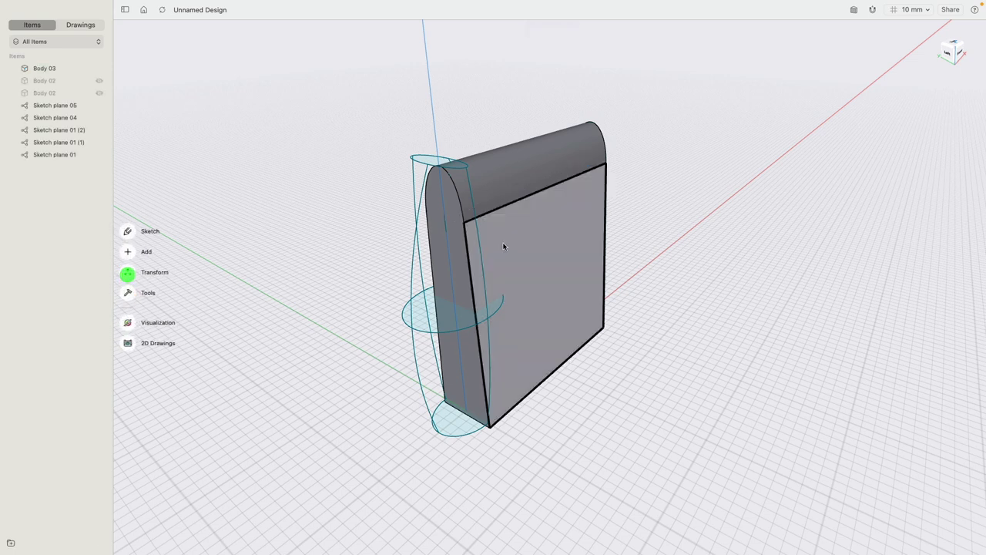
Move the extruded arch body back along the X axis so it extends on both sides of the bottle sketches.
{"action": "double_click", "coordinate": [524, 236]}
{"action": "left_click_drag", "start_coordinate": [513, 267], "coordinate": [438, 312]}
{"action": "left_click", "coordinate": [275, 146]}
Show the lofted bottle body and intersect it with the extruded arch body without keeping the originals.
{"action": "left_click", "coordinate": [99, 81]}
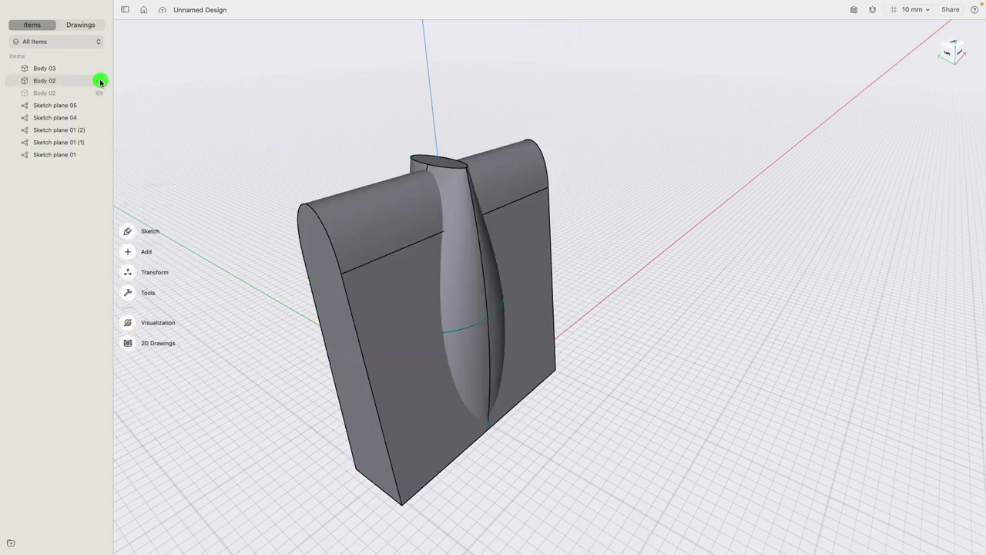
{"action": "left_click", "coordinate": [366, 210]}
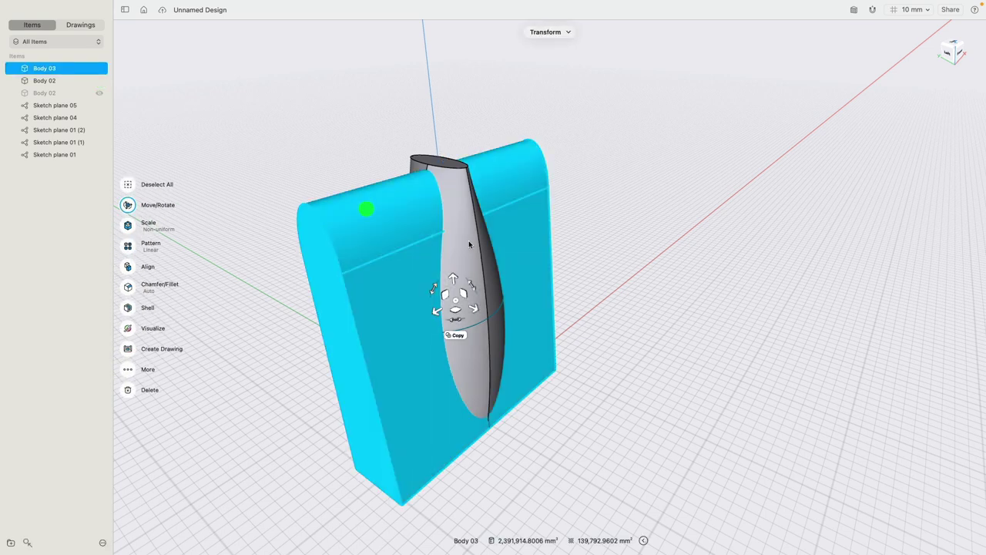
{"action": "left_click", "coordinate": [446, 202]}
{"action": "left_click", "coordinate": [134, 338]}
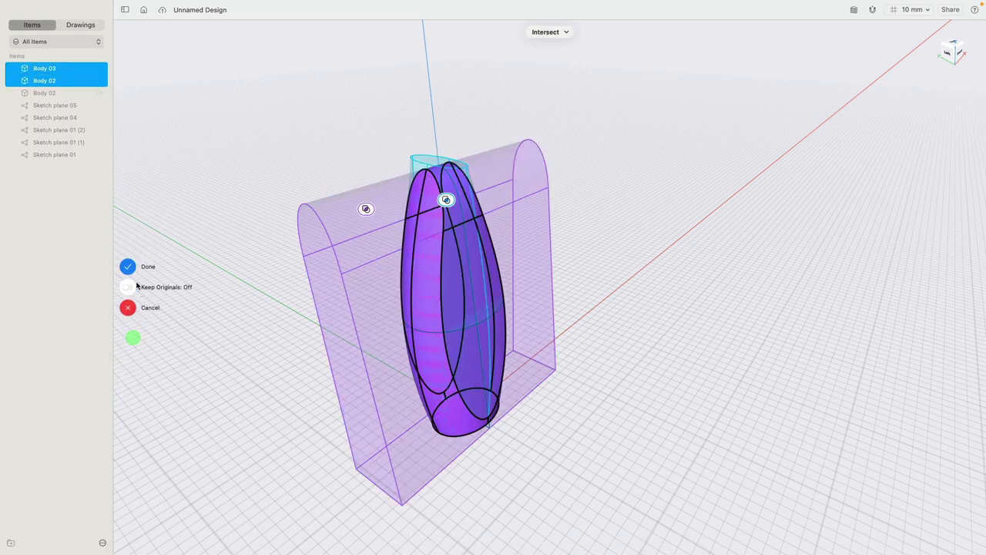
{"action": "left_click", "coordinate": [137, 267]}
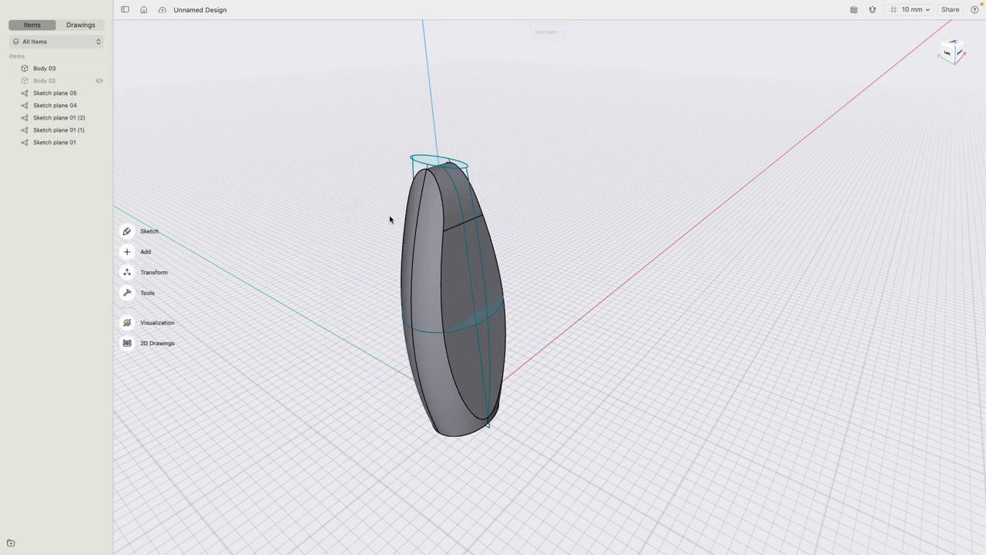
Show the first bottle body and compare the top shapes of the two variants from the front and at an angle.
{"action": "left_click", "coordinate": [959, 55]}
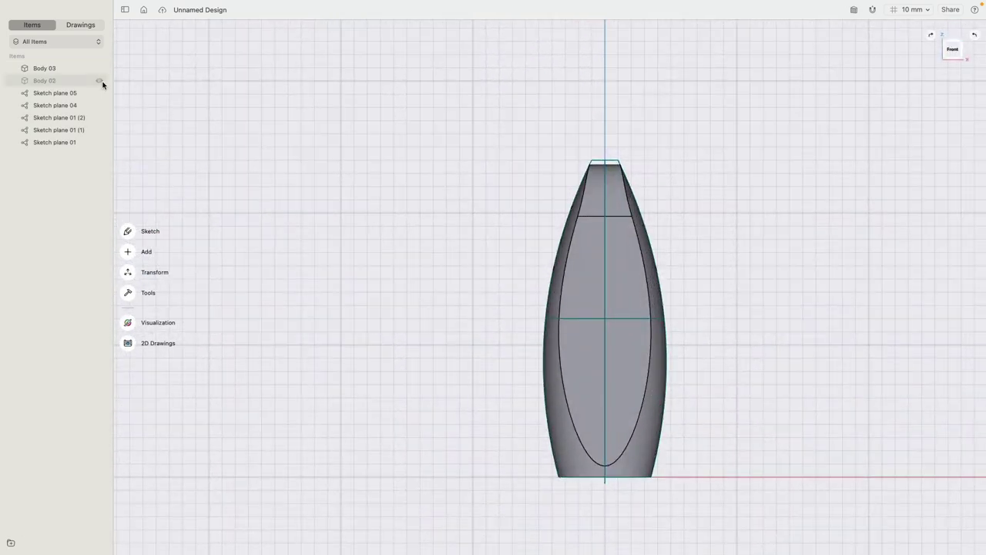
{"action": "left_click", "coordinate": [99, 80]}
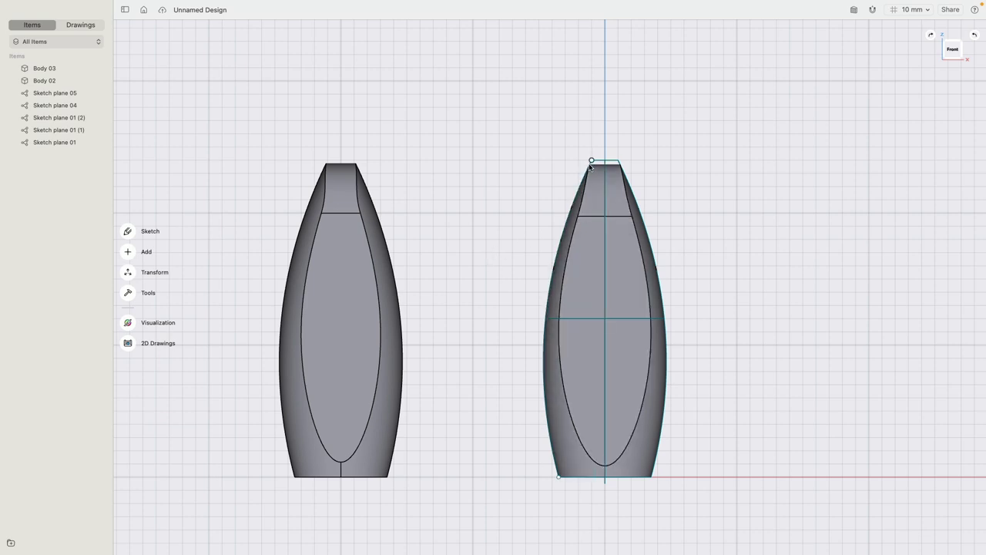
{"action": "scroll", "coordinate": [622, 161], "scroll_direction": "up", "scroll_amount": 5}
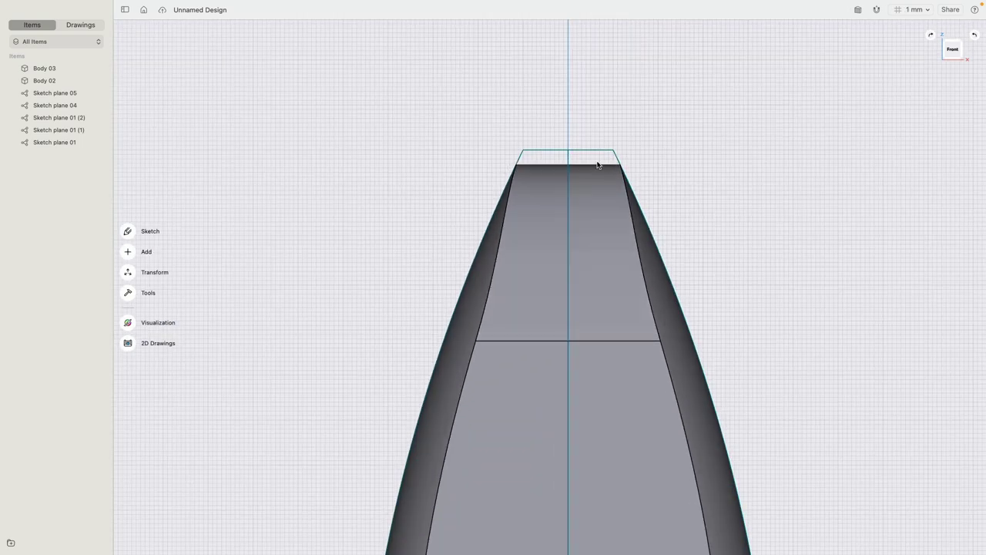
{"action": "scroll", "coordinate": [597, 164], "scroll_direction": "down", "scroll_amount": 5}
{"action": "mouse_move", "coordinate": [498, 180]}
{"action": "right_mouse_down"}
{"action": "mouse_move", "coordinate": [451, 171]}
{"action": "mouse_move", "coordinate": [567, 197]}
{"action": "right_mouse_up"}
{"action": "double_click", "coordinate": [566, 195]}
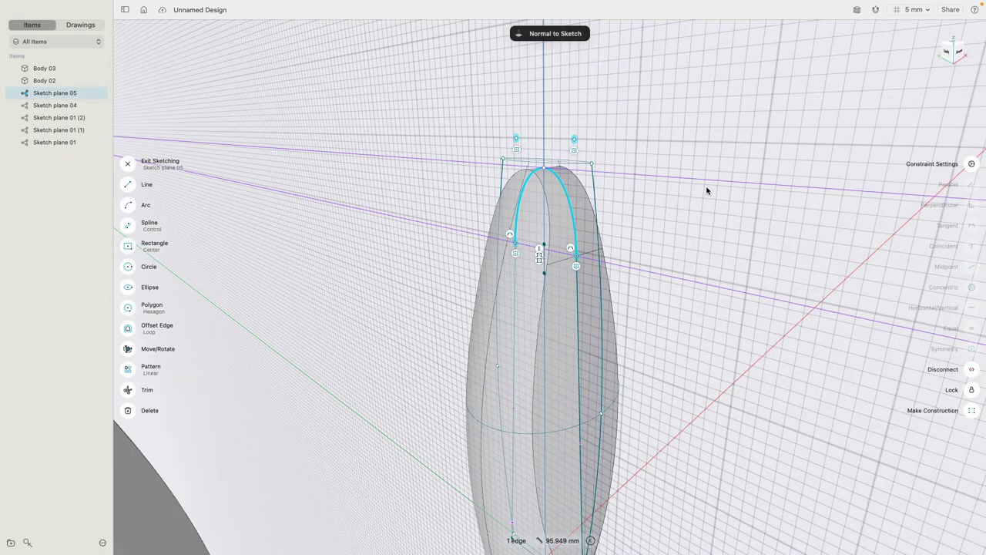
{"action": "left_click", "coordinate": [707, 188]}
{"action": "left_click", "coordinate": [129, 163]}
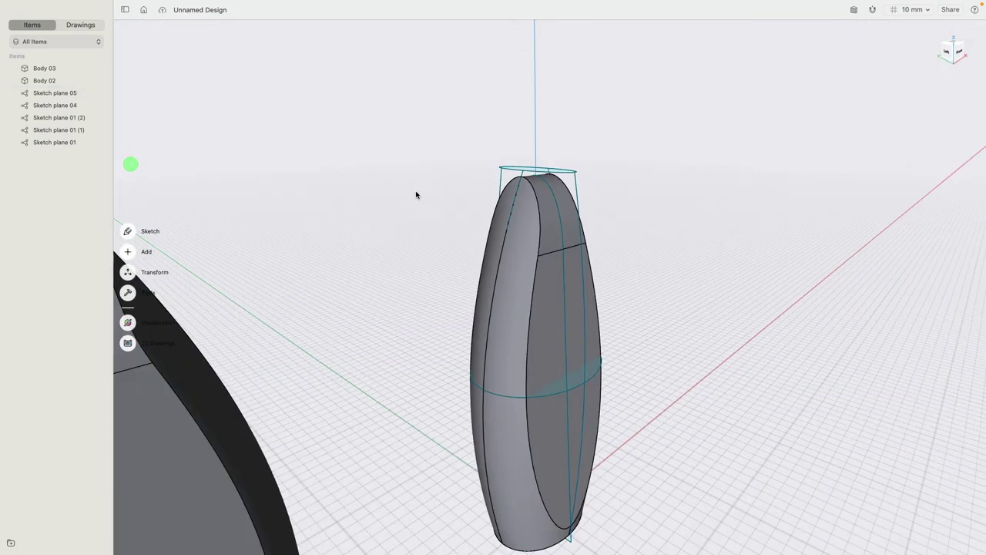
{"action": "right_click_drag", "start_coordinate": [416, 193], "coordinate": [416, 170]}
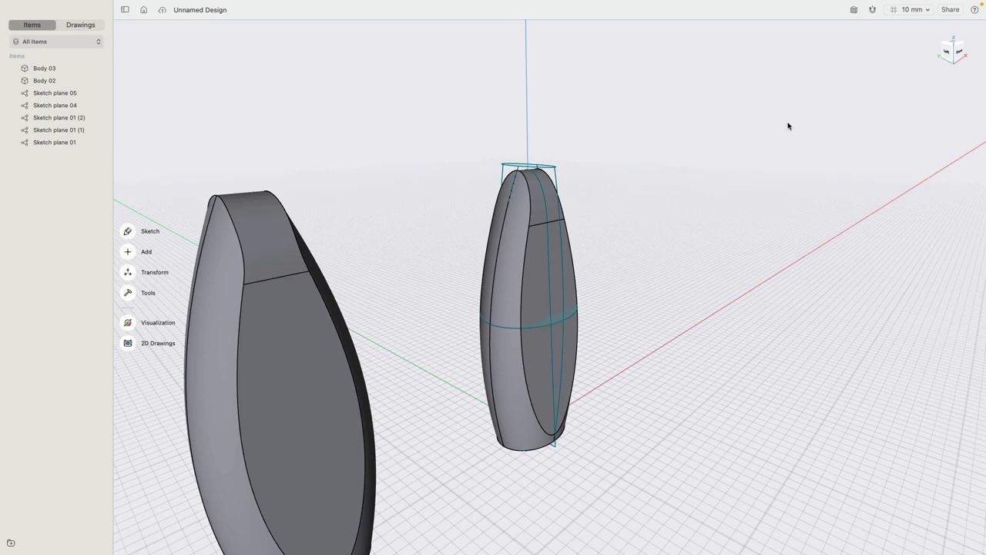
Move the second bottle body about -100 mm along the X axis, next to the first variant and clear of the sketches.
{"action": "left_click", "coordinate": [958, 54]}
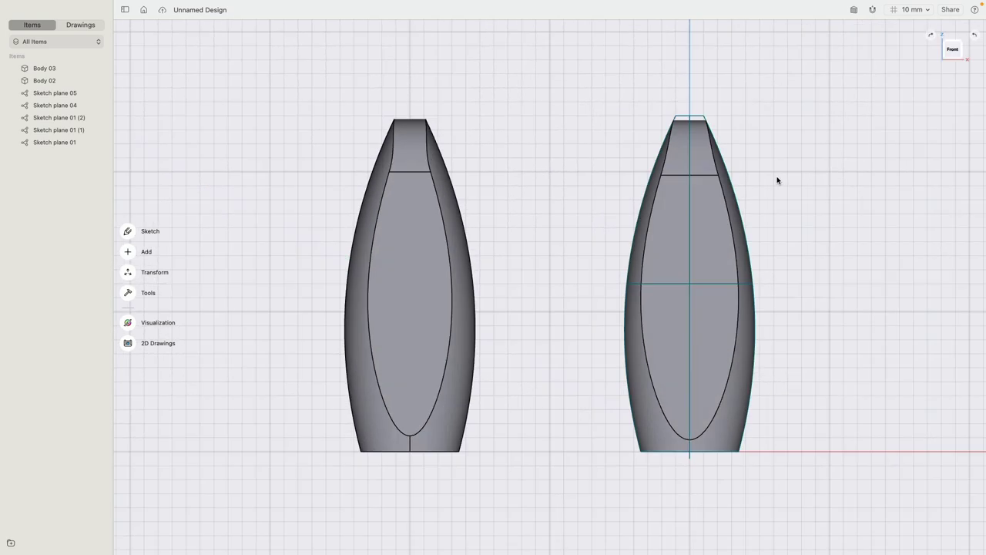
{"action": "left_click", "coordinate": [654, 245]}
{"action": "left_click_drag", "start_coordinate": [715, 283], "coordinate": [578, 291]}
{"action": "left_click", "coordinate": [261, 141]}
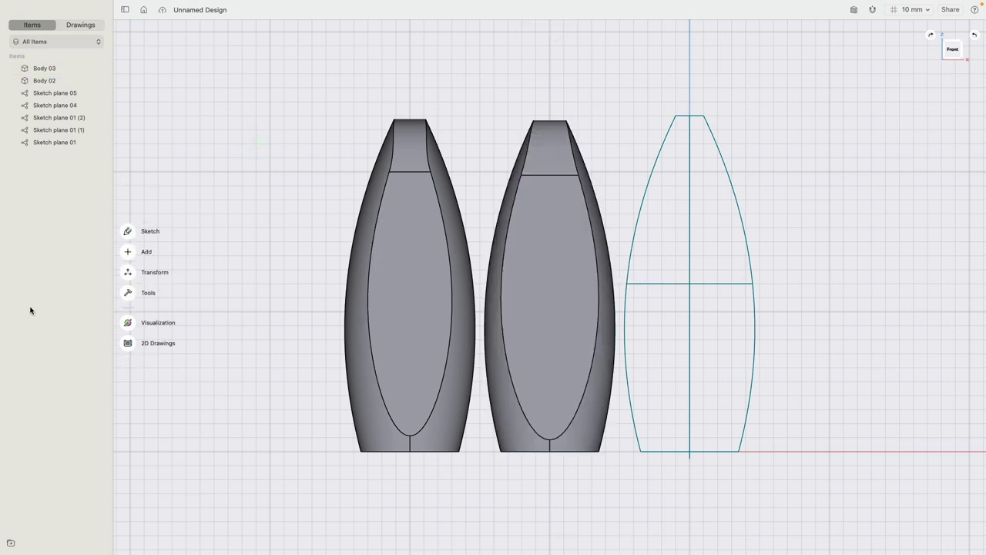
Group both bottle bodies in a new folder named Study and hide the folder.
{"action": "left_click", "coordinate": [11, 545]}
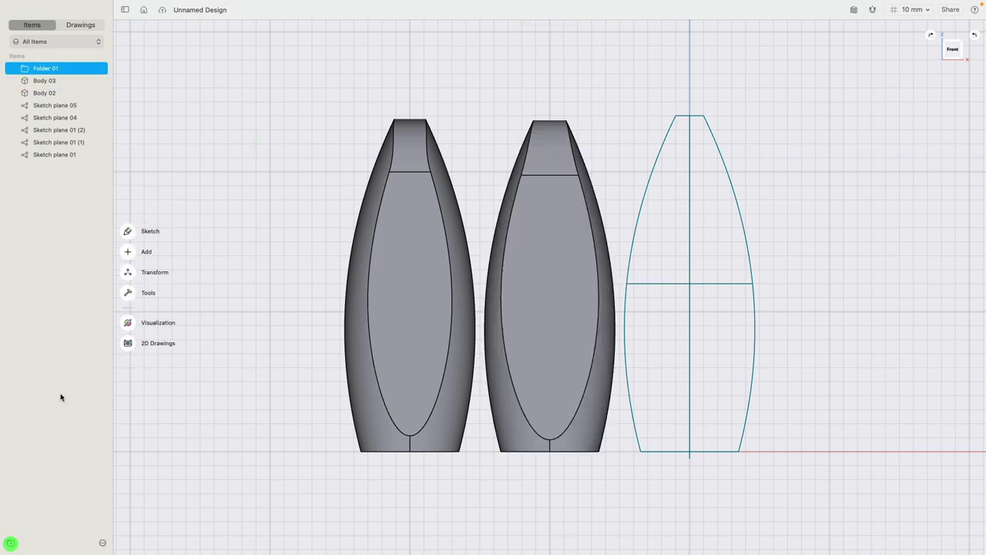
{"action": "left_click", "coordinate": [49, 80]}
{"action": "left_click", "coordinate": [56, 93], "text": "shift"}
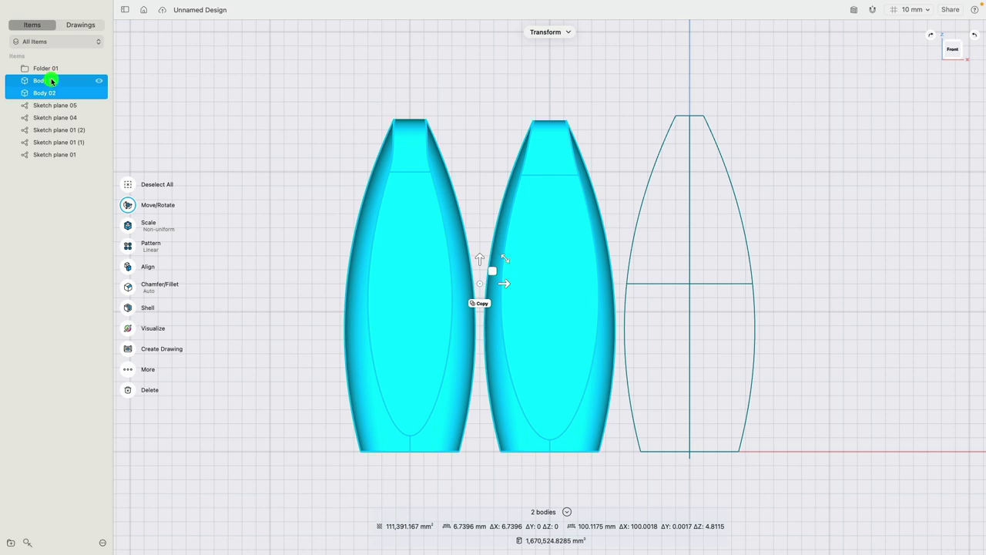
{"action": "left_click_drag", "start_coordinate": [56, 92], "coordinate": [54, 68]}
{"action": "right_click", "coordinate": [54, 68]}
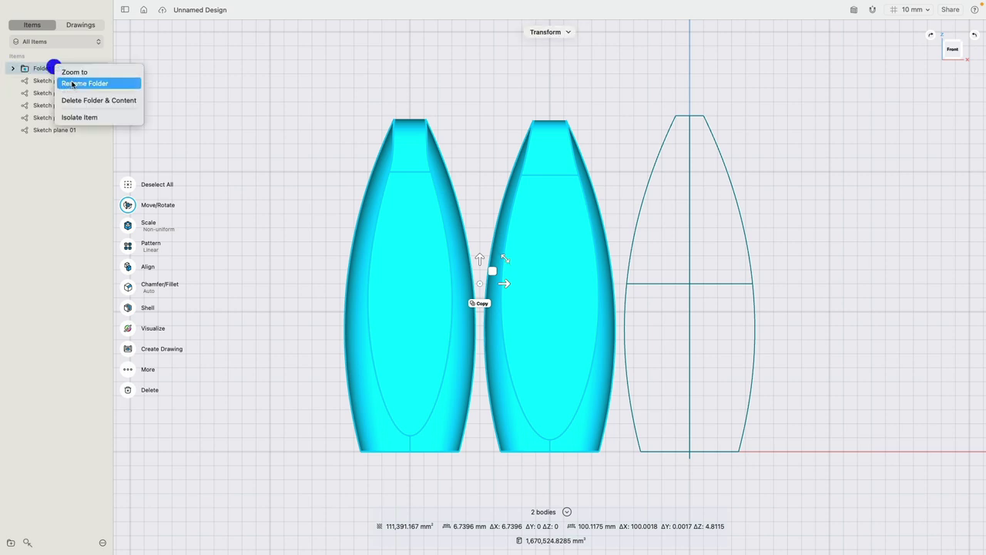
{"action": "left_click", "coordinate": [76, 84]}
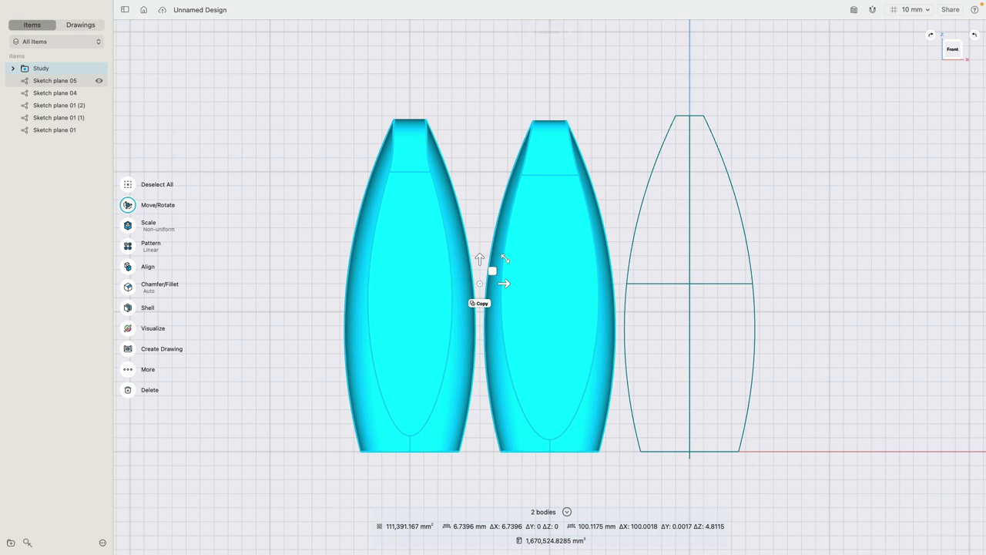
{"action": "left_click", "coordinate": [99, 68]}
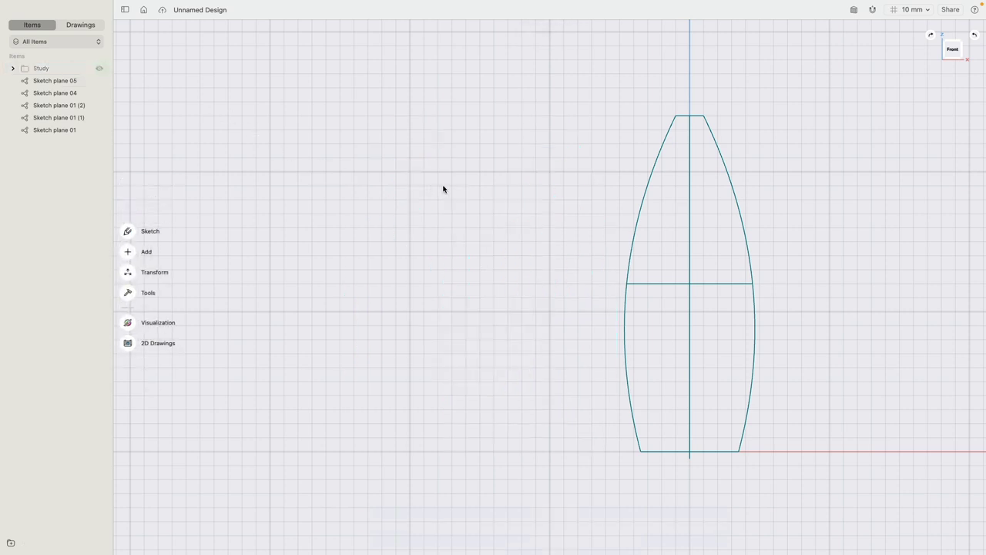
Loft a new bottle body through the bottom, middle and top ellipses with the four side splines as guides, and hide it.
{"action": "middle_click_drag", "start_coordinate": [469, 186], "coordinate": [359, 187]}
{"action": "right_click_drag", "start_coordinate": [475, 145], "coordinate": [542, 203]}
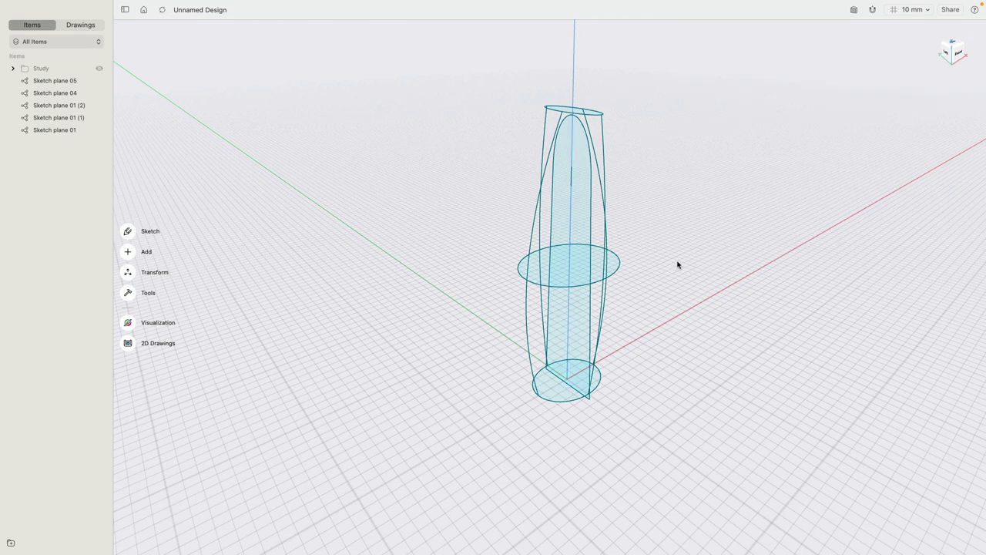
{"action": "right_click_drag", "start_coordinate": [420, 287], "coordinate": [362, 326]}
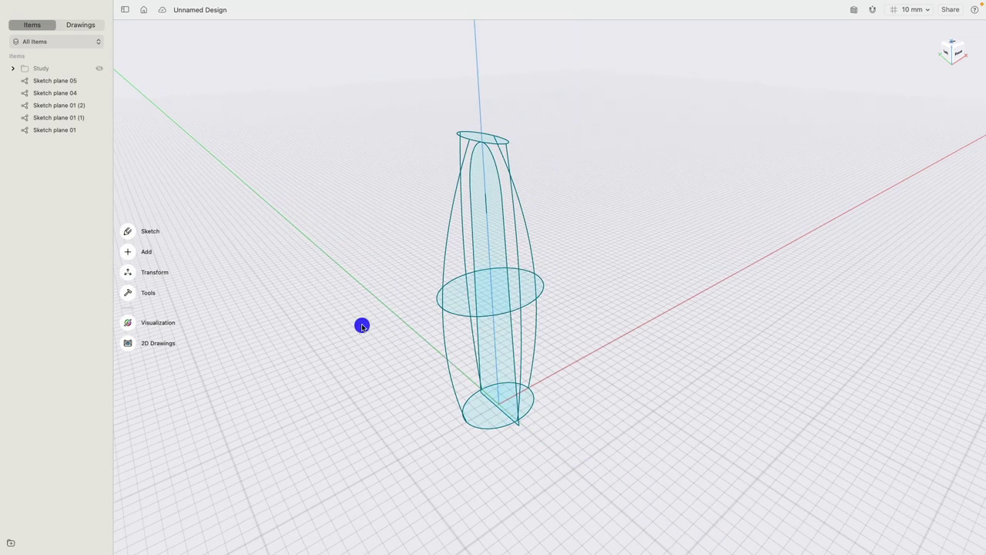
{"action": "left_click", "coordinate": [486, 417]}
{"action": "left_click", "coordinate": [472, 304]}
{"action": "scroll", "coordinate": [470, 254], "scroll_direction": "up", "scroll_amount": 3}
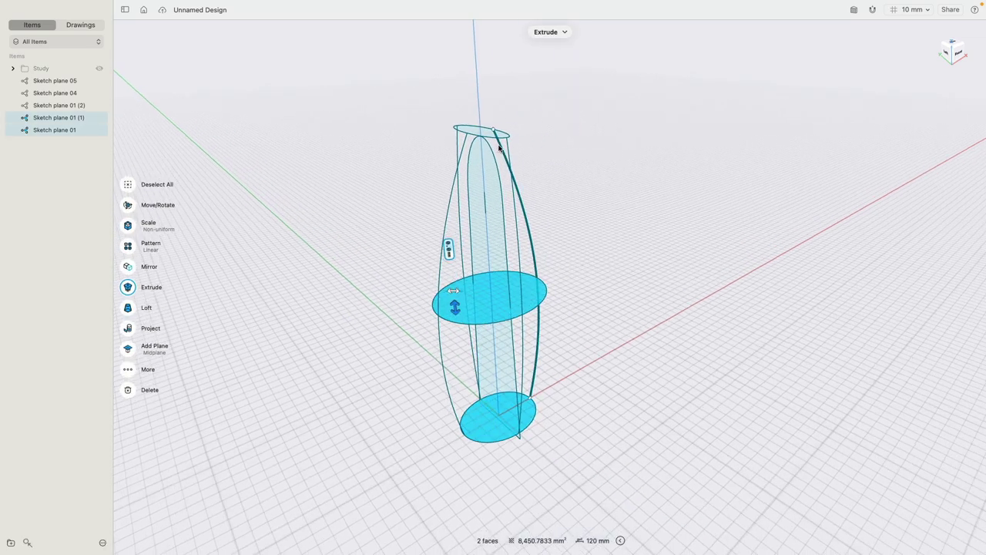
{"action": "left_click", "coordinate": [467, 125]}
{"action": "left_click", "coordinate": [511, 153]}
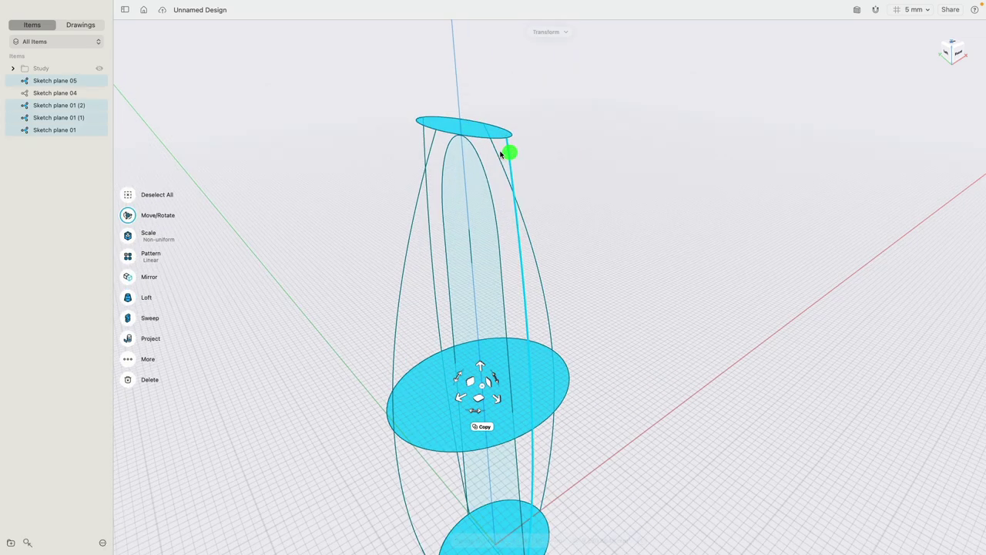
{"action": "left_click", "coordinate": [433, 147]}
{"action": "left_click", "coordinate": [426, 136]}
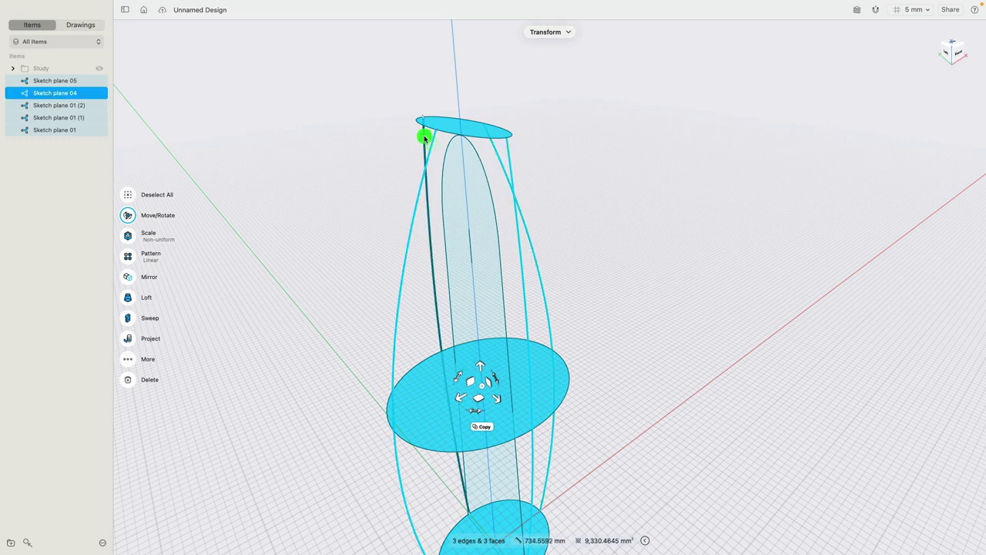
{"action": "left_click", "coordinate": [129, 299]}
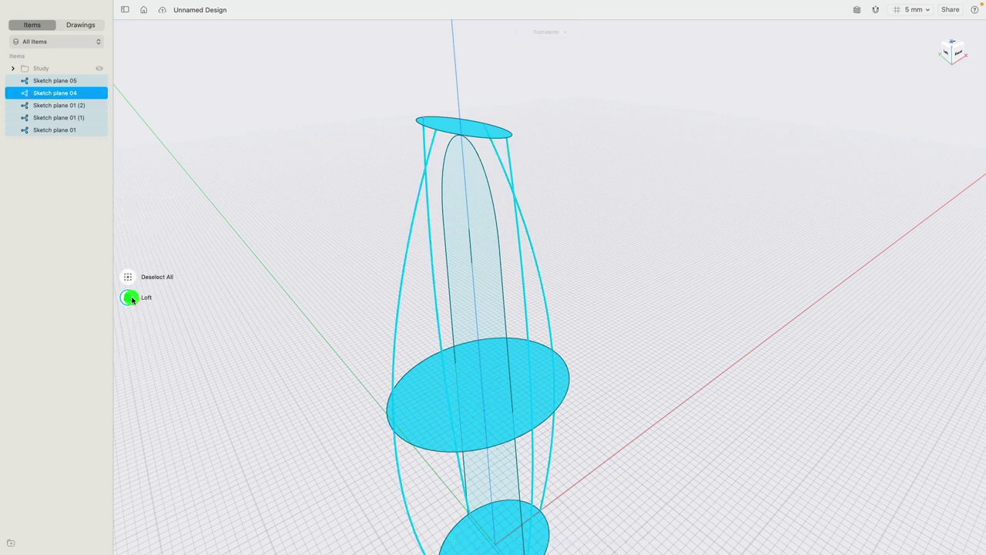
{"action": "left_click", "coordinate": [100, 68]}
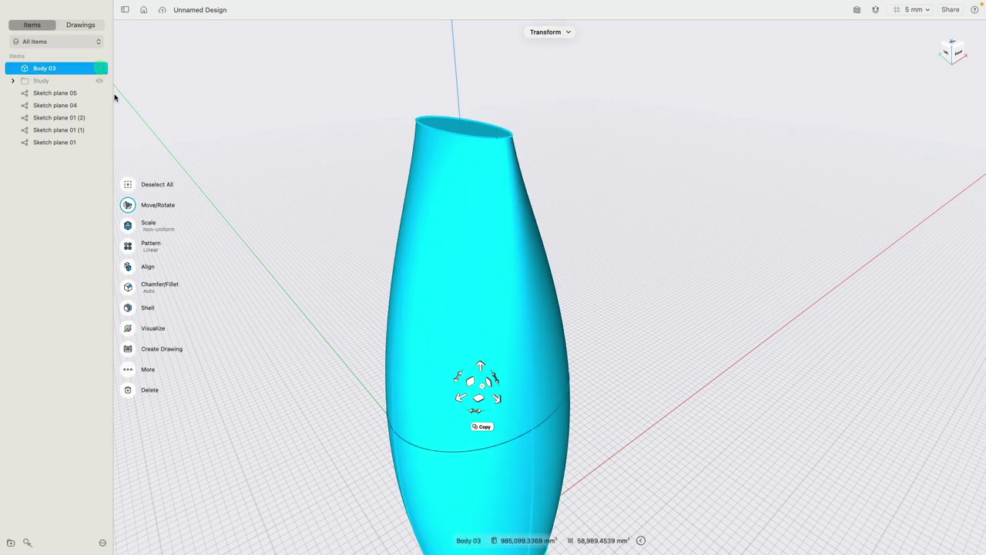
{"action": "left_click", "coordinate": [98, 69]}
Examine the side lines and top curve of the arch profile in its sketch, and exit the sketch.
{"action": "right_click_drag", "start_coordinate": [345, 258], "coordinate": [486, 285]}
{"action": "double_click", "coordinate": [514, 291]}
{"action": "middle_click_drag", "start_coordinate": [658, 377], "coordinate": [658, 244]}
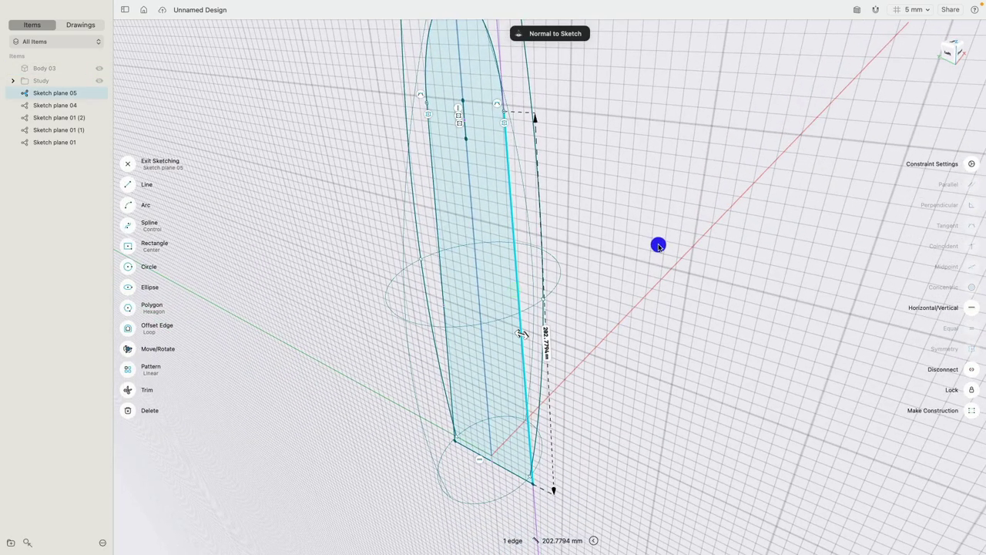
{"action": "right_click_drag", "start_coordinate": [334, 126], "coordinate": [326, 183]}
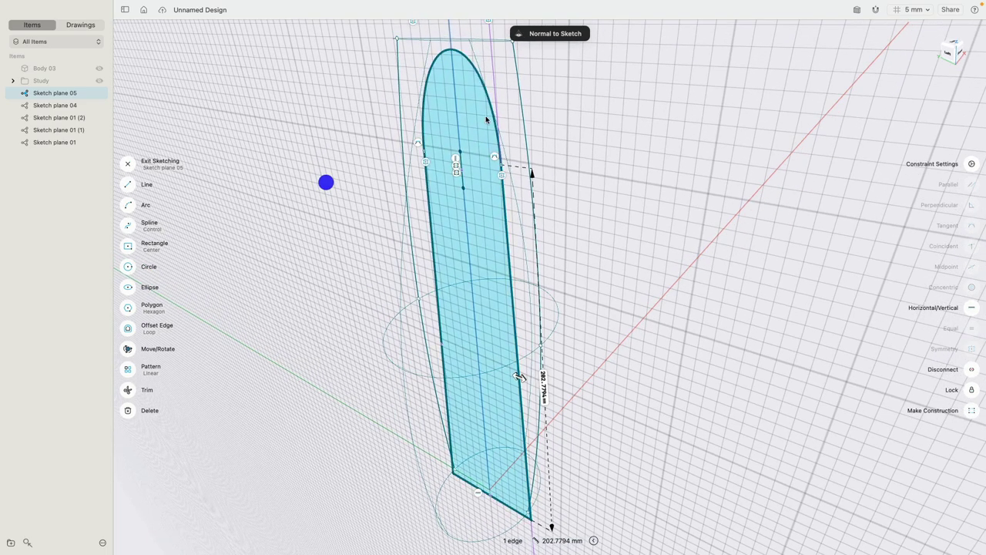
{"action": "left_click", "coordinate": [479, 80]}
{"action": "left_click", "coordinate": [429, 186]}
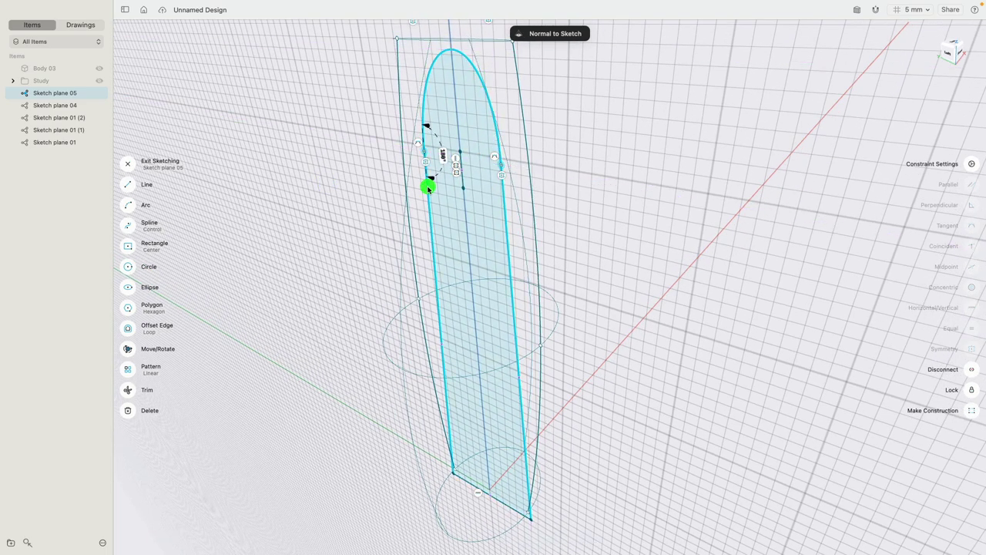
{"action": "left_click", "coordinate": [129, 164]}
{"action": "left_click", "coordinate": [310, 233]}
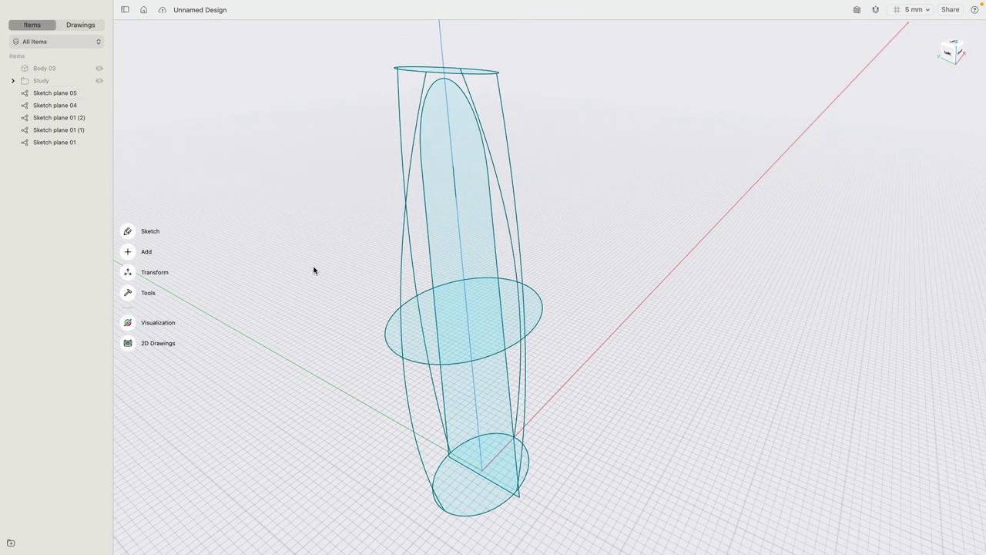
Create a construction plane perpendicular to the arch profile's straight side line at its lower endpoint.
{"action": "middle_click_drag", "start_coordinate": [302, 261], "coordinate": [288, 244]}
{"action": "left_click", "coordinate": [129, 251]}
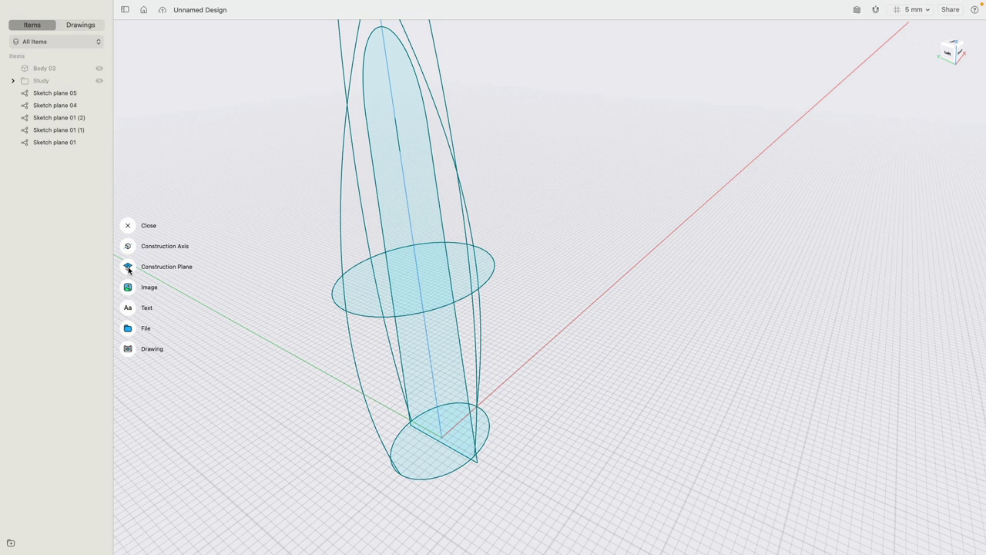
{"action": "left_click", "coordinate": [128, 267]}
{"action": "left_click", "coordinate": [128, 276]}
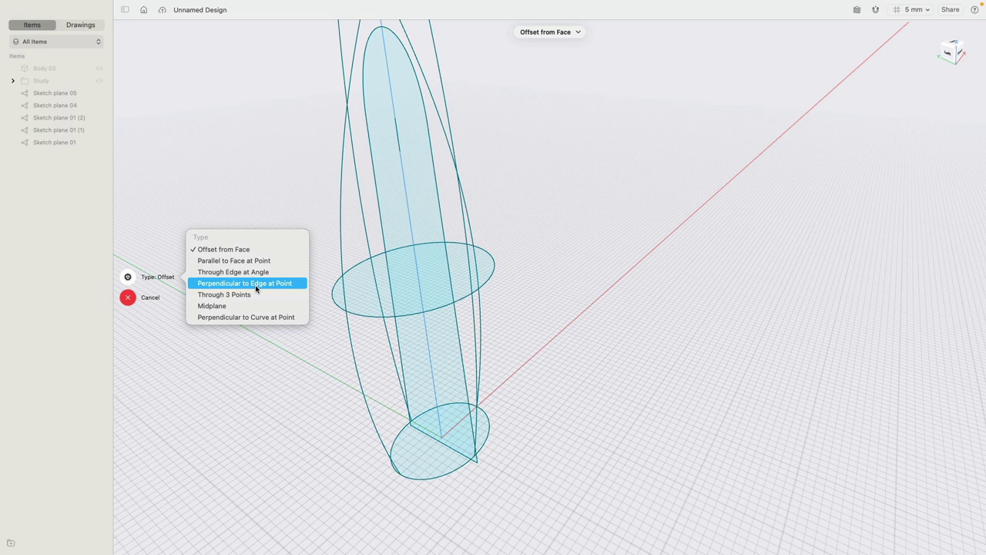
{"action": "left_click", "coordinate": [256, 284]}
{"action": "left_click", "coordinate": [439, 203]}
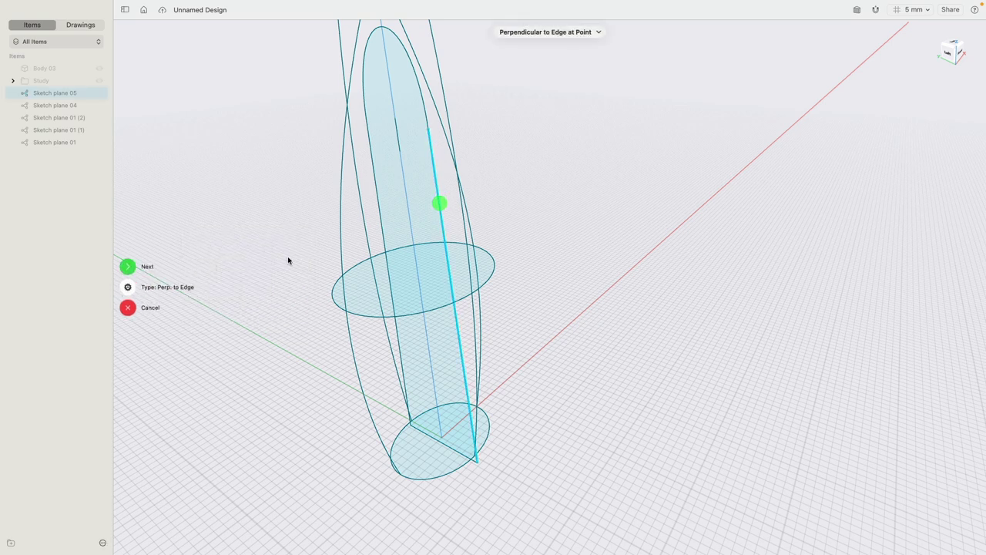
{"action": "left_click", "coordinate": [137, 266]}
{"action": "left_click", "coordinate": [459, 337]}
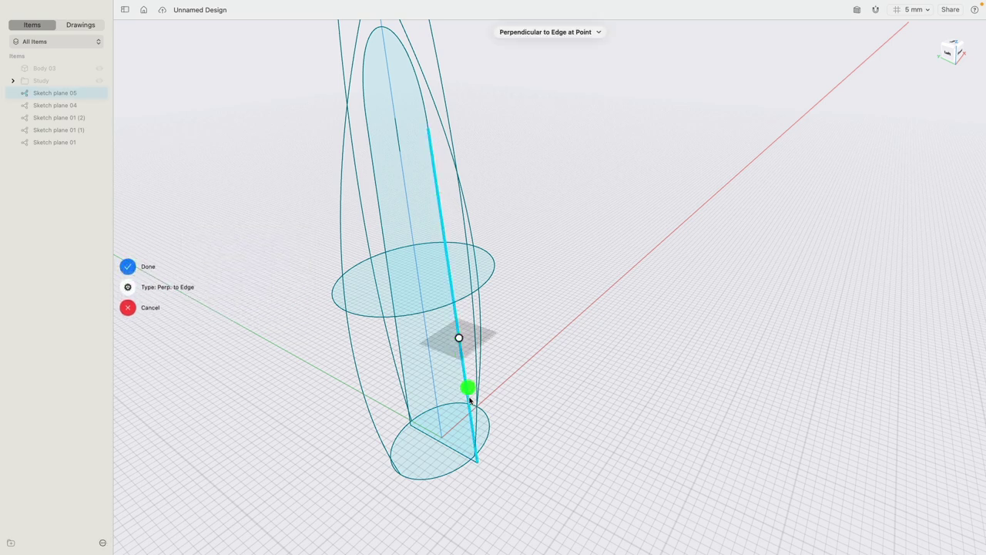
{"action": "left_click_drag", "start_coordinate": [458, 337], "coordinate": [477, 468]}
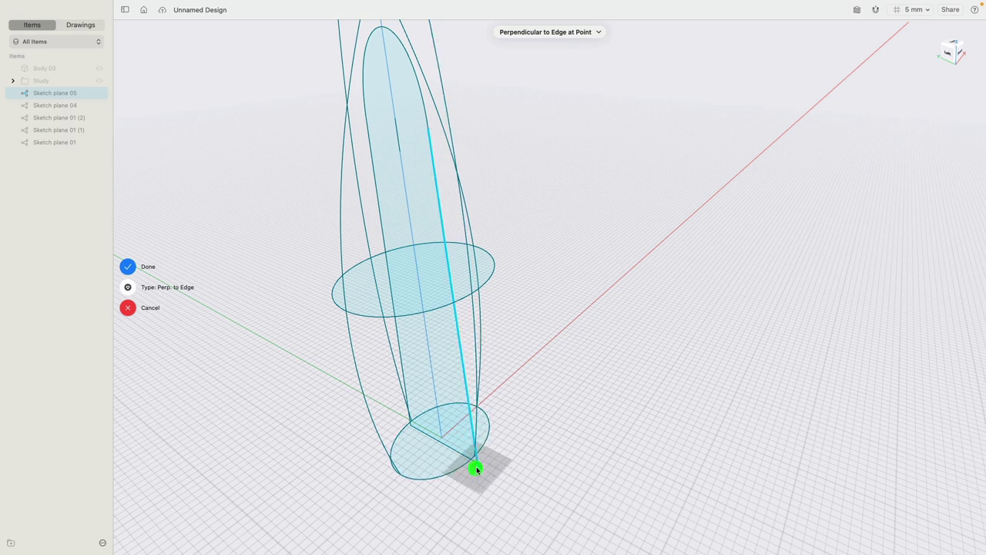
{"action": "scroll", "coordinate": [479, 463], "scroll_direction": "up", "scroll_amount": 10}
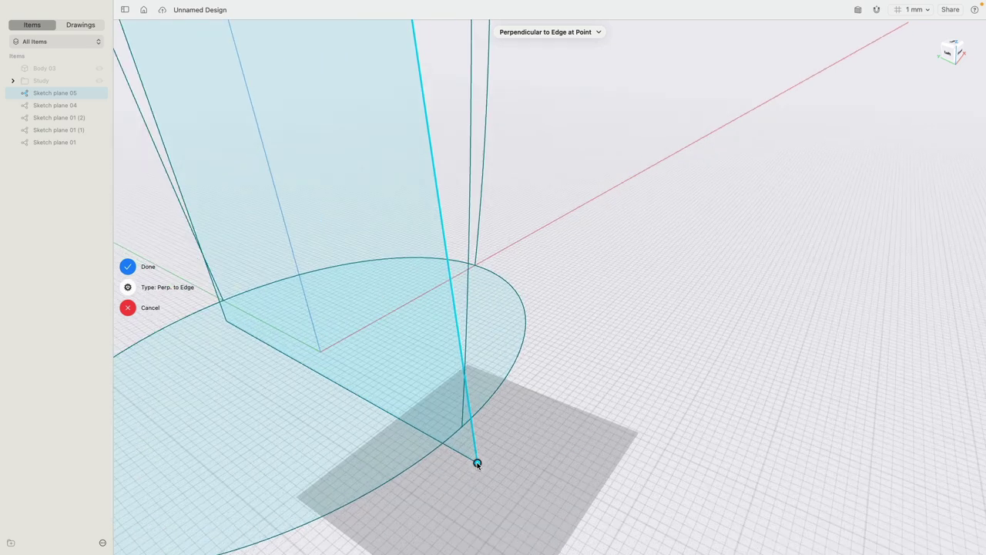
{"action": "scroll", "coordinate": [481, 360], "scroll_direction": "down", "scroll_amount": 5}
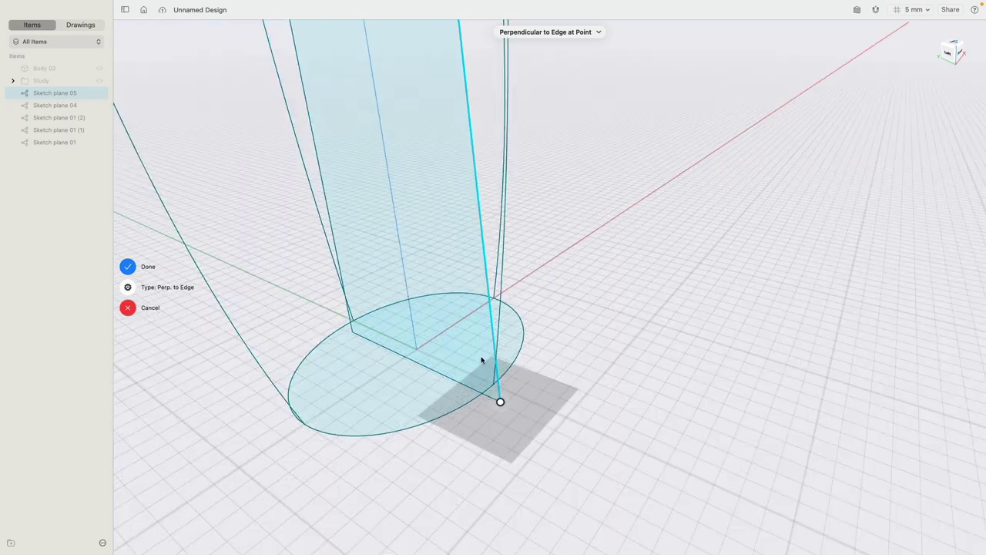
{"action": "left_click", "coordinate": [140, 273]}
Sketch a 100 mm horizontal line on the new plane beyond the ellipses, with a 25 mm perpendicular line at each end towards the bottle.
{"action": "left_click", "coordinate": [514, 404]}
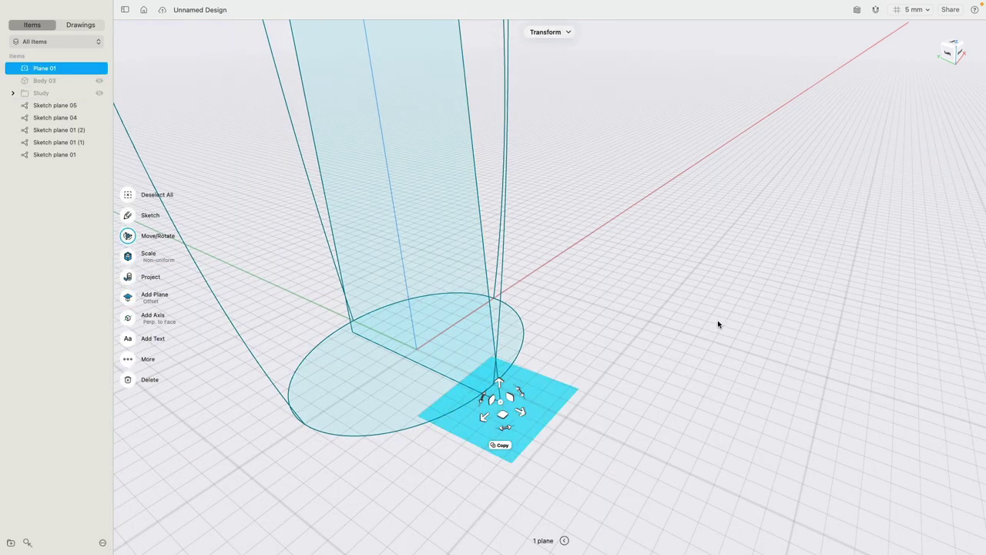
{"action": "middle_click_drag", "start_coordinate": [716, 324], "coordinate": [654, 310]}
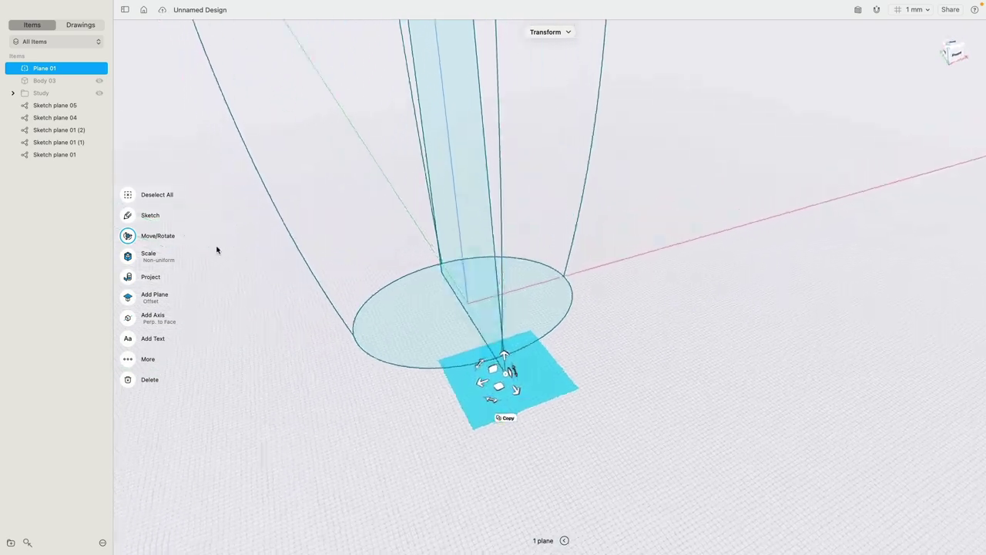
{"action": "left_click", "coordinate": [129, 216]}
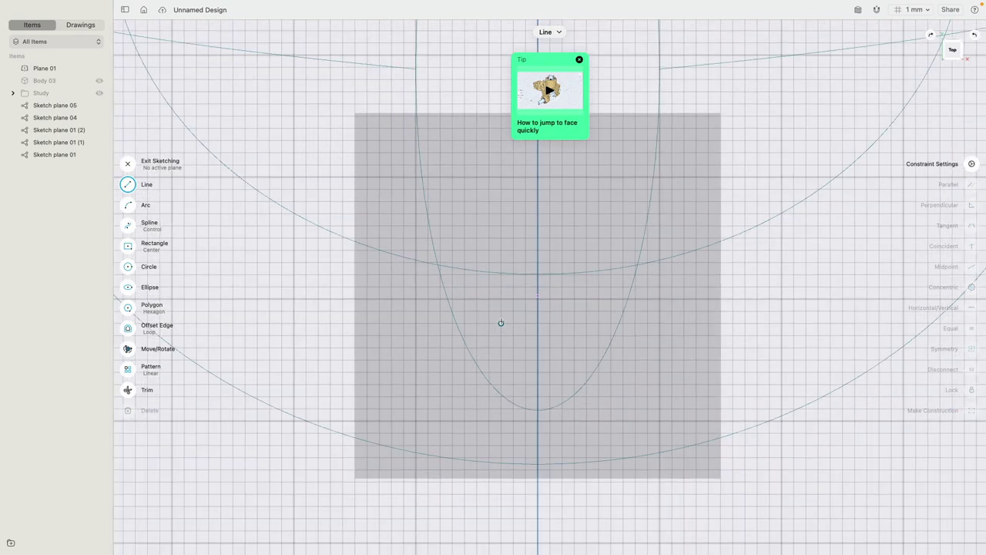
{"action": "scroll", "coordinate": [526, 302], "scroll_direction": "down", "scroll_amount": 4}
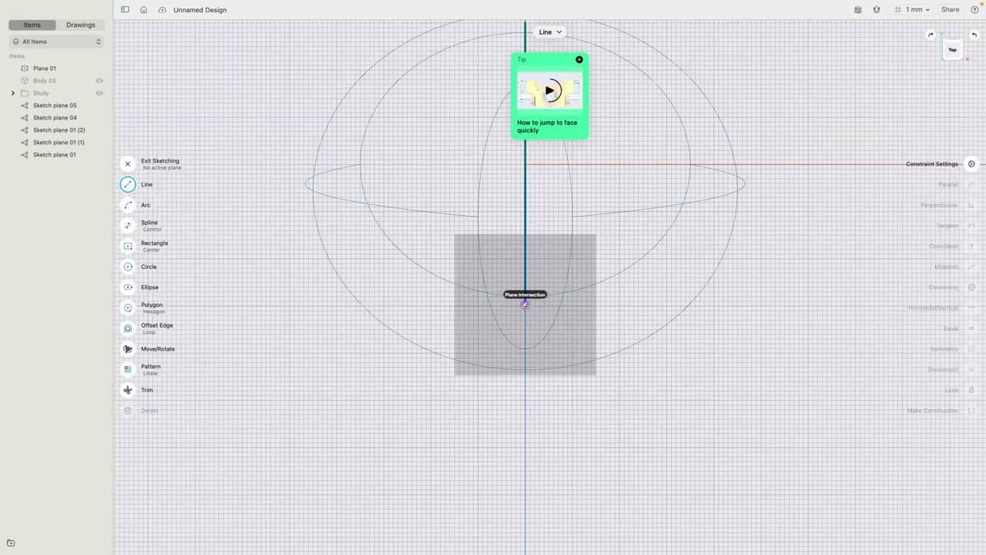
{"action": "scroll", "coordinate": [337, 300], "scroll_direction": "down", "scroll_amount": 3}
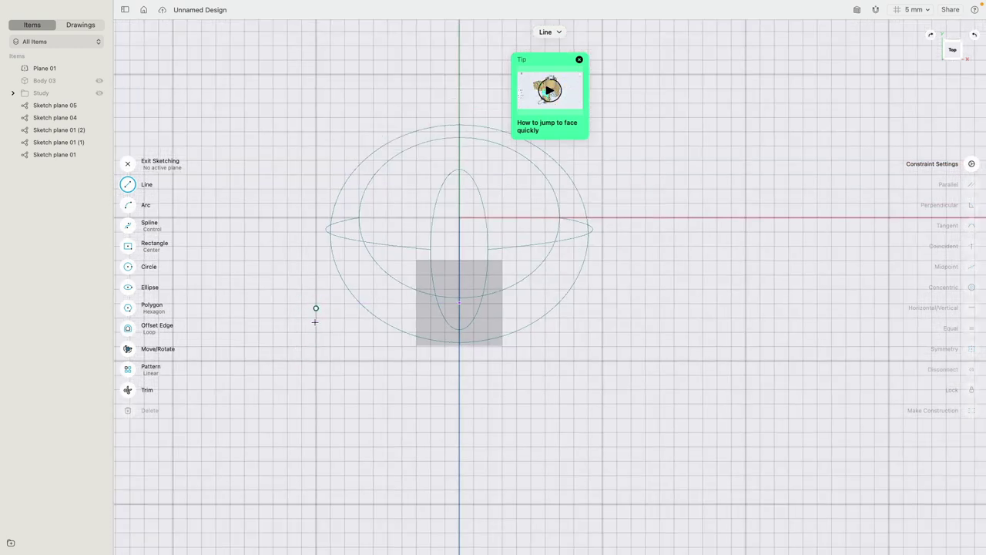
{"action": "left_click", "coordinate": [315, 361]}
{"action": "left_click", "coordinate": [602, 360]}
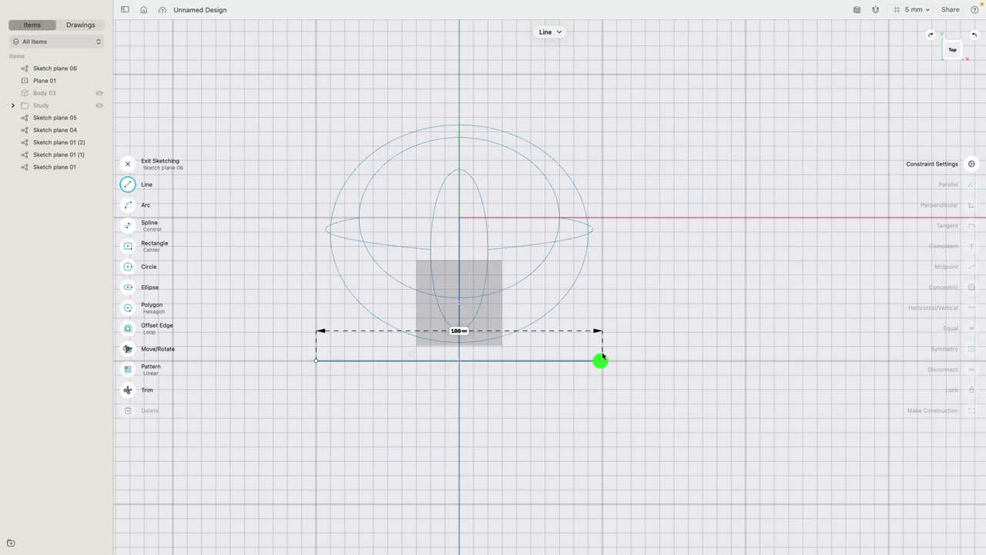
{"action": "double_click", "coordinate": [602, 289]}
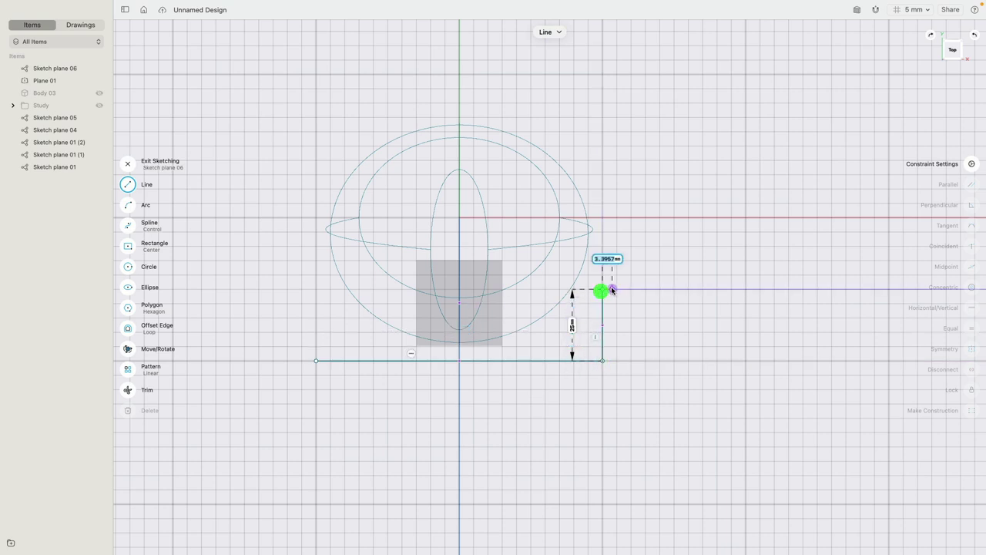
{"action": "left_click", "coordinate": [315, 361]}
{"action": "double_click", "coordinate": [315, 290]}
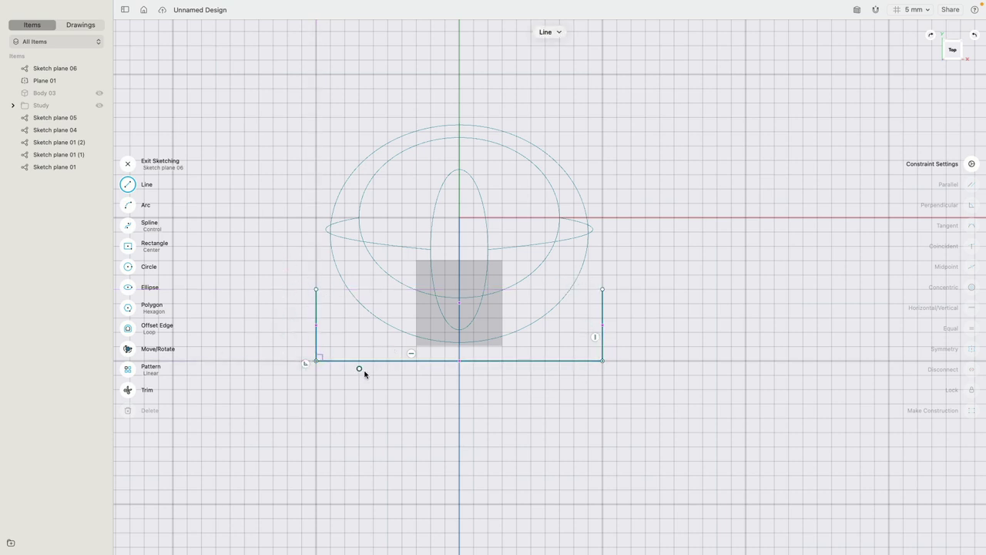
Close the profile with a fit-point spline from one side line's end through the arch endpoint to the other side line's end.
{"action": "left_click", "coordinate": [130, 227]}
{"action": "left_click", "coordinate": [148, 229]}
{"action": "left_click", "coordinate": [197, 238]}
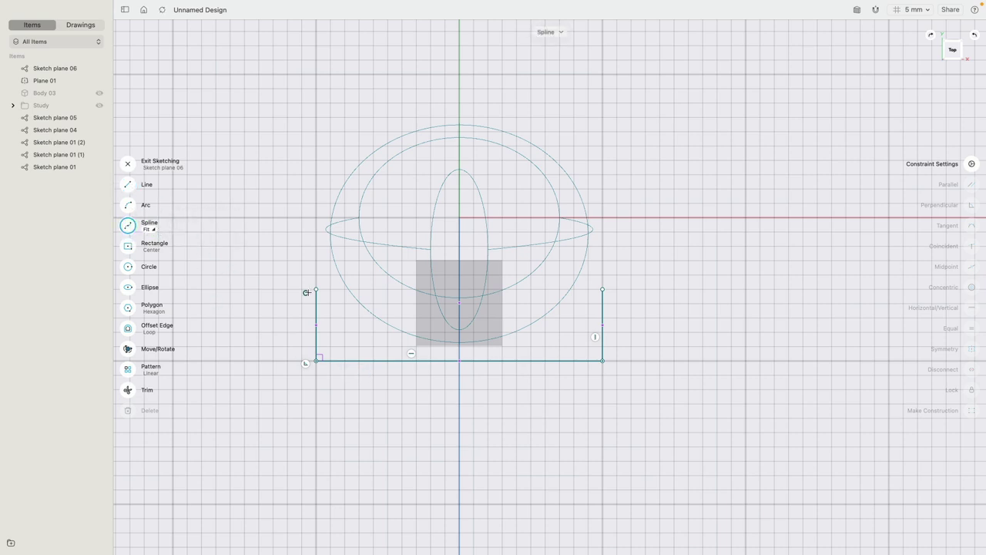
{"action": "left_click", "coordinate": [315, 288]}
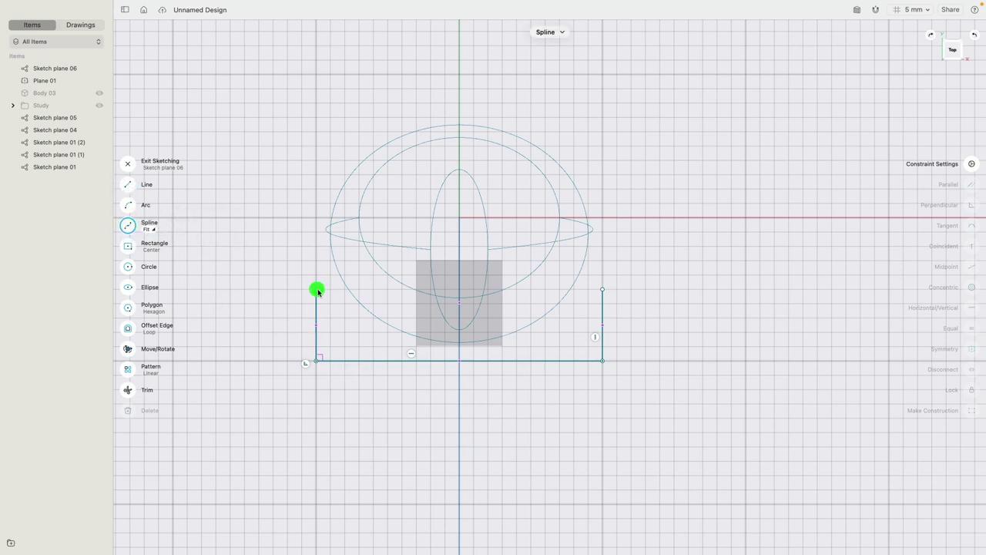
{"action": "left_click", "coordinate": [460, 303]}
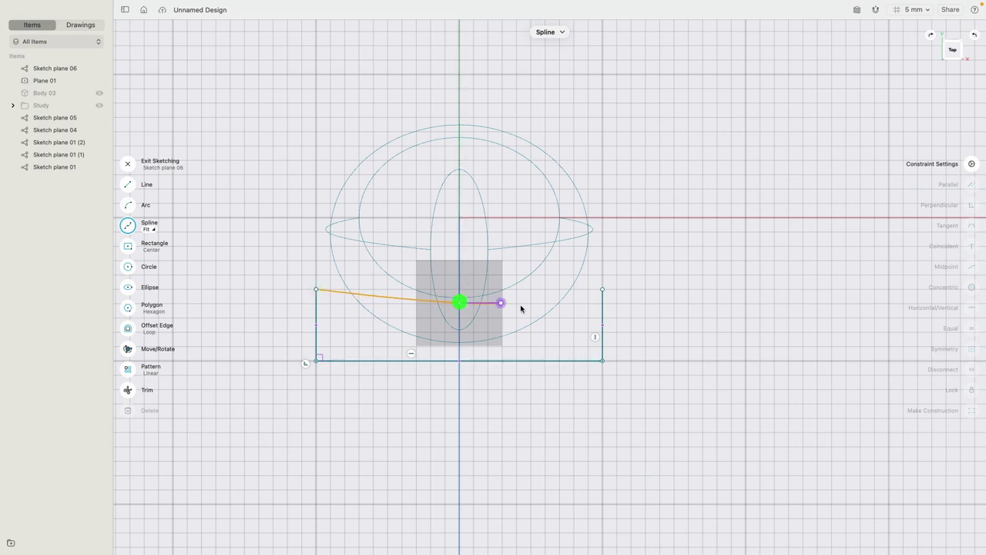
{"action": "left_click", "coordinate": [602, 290]}
{"action": "left_click", "coordinate": [638, 280]}
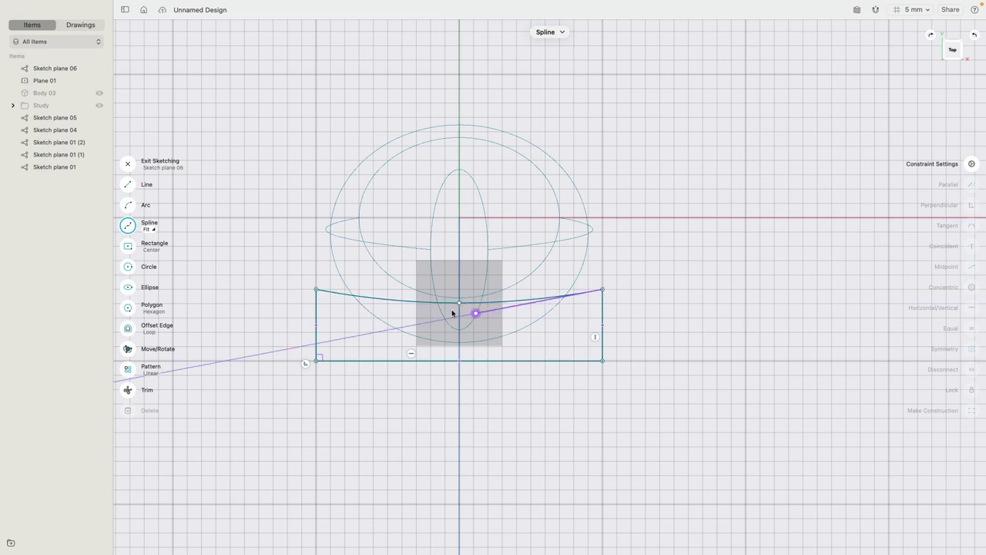
{"action": "left_click", "coordinate": [176, 229]}
Lengthen both side lines by about 10 mm by moving their spline-side endpoints, deepening the spline's curve.
{"action": "left_click_drag", "start_coordinate": [316, 290], "coordinate": [317, 261]}
{"action": "left_click_drag", "start_coordinate": [603, 290], "coordinate": [604, 263]}
{"action": "mouse_move", "coordinate": [651, 365]}
{"action": "right_mouse_down"}
{"action": "mouse_move", "coordinate": [625, 280]}
{"action": "mouse_move", "coordinate": [596, 276]}
{"action": "right_mouse_up"}
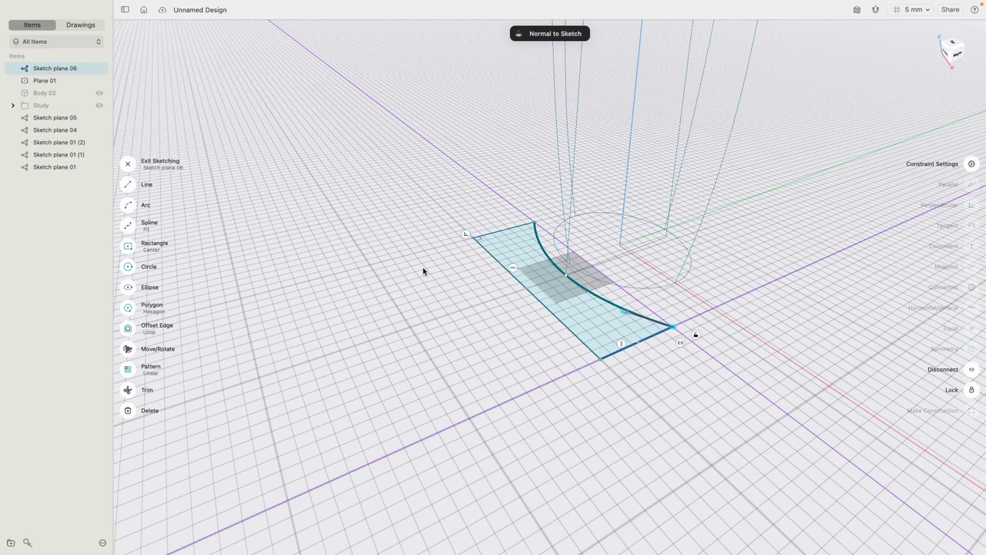
{"action": "left_click", "coordinate": [363, 250]}
Sweep the curved profile along the arch's two side lines and its top curve.
{"action": "scroll", "coordinate": [382, 255], "scroll_direction": "down", "scroll_amount": 2}
{"action": "middle_click_drag", "start_coordinate": [381, 258], "coordinate": [260, 346]}
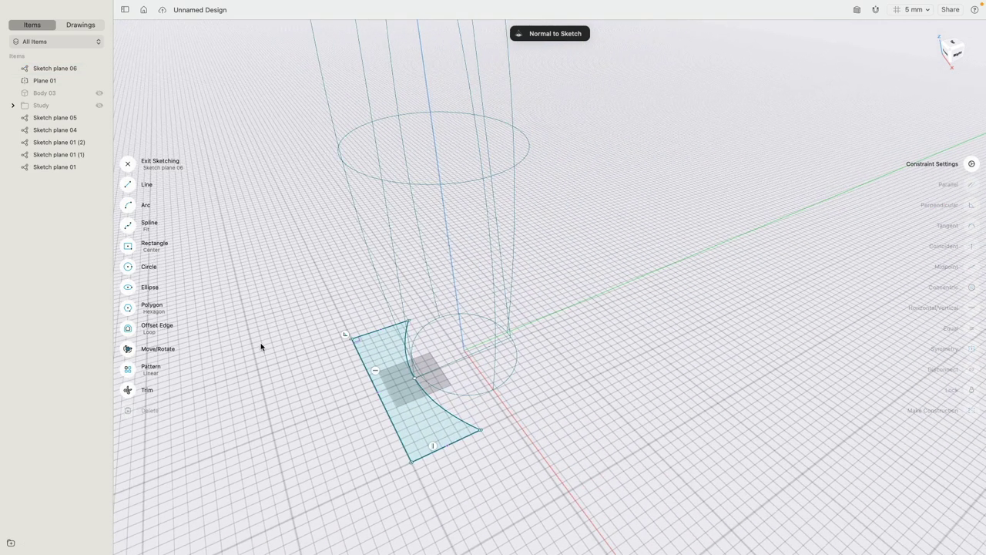
{"action": "left_click", "coordinate": [383, 347]}
{"action": "middle_click_drag", "start_coordinate": [319, 276], "coordinate": [327, 289]}
{"action": "scroll", "coordinate": [335, 299], "scroll_direction": "down", "scroll_amount": 3}
{"action": "right_click_drag", "start_coordinate": [331, 284], "coordinate": [318, 229]}
{"action": "middle_click_drag", "start_coordinate": [317, 228], "coordinate": [316, 322]}
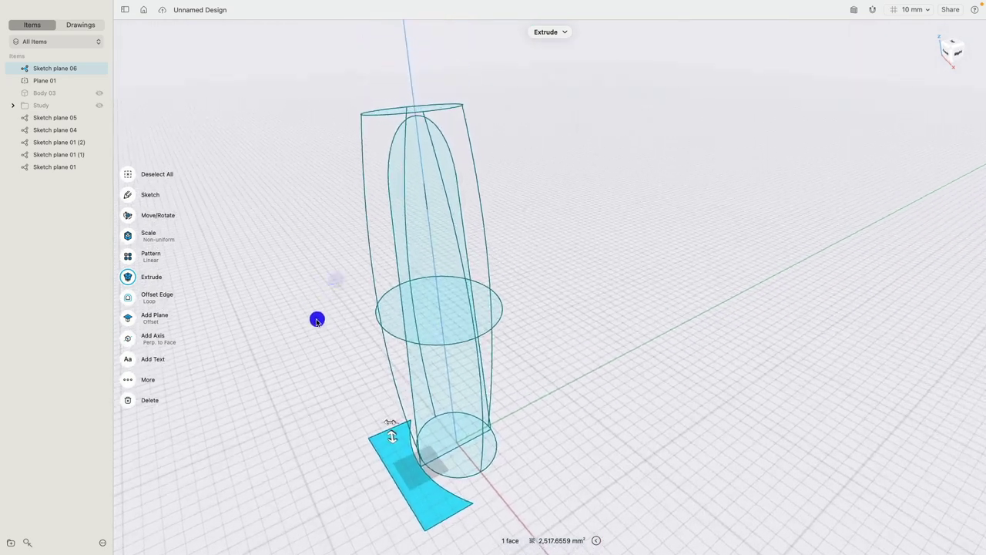
{"action": "left_click", "coordinate": [390, 224]}
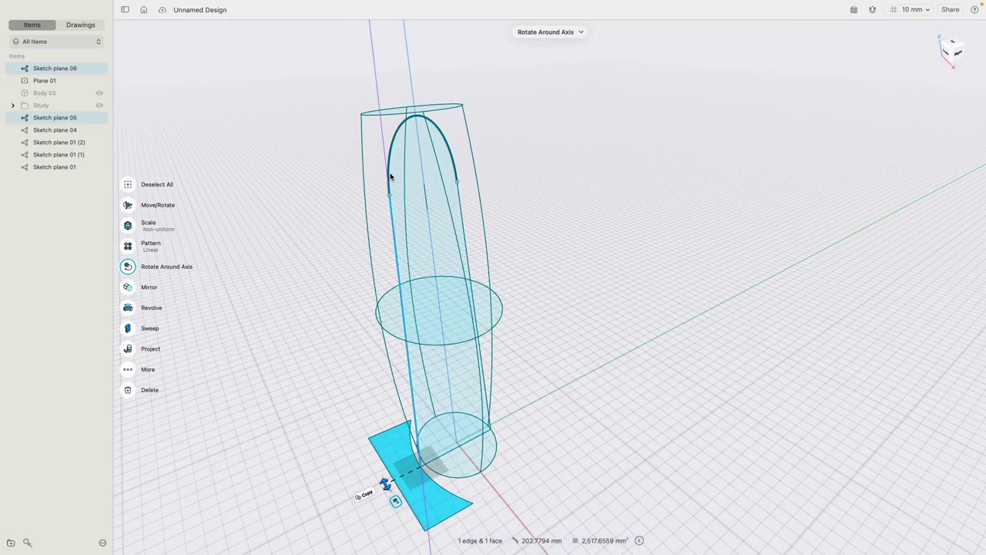
{"action": "left_click", "coordinate": [389, 149]}
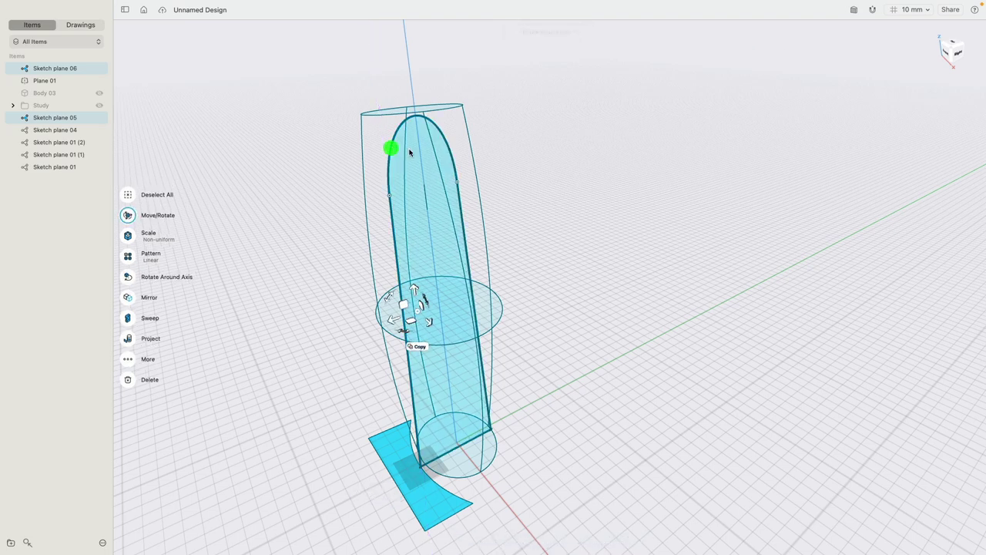
{"action": "left_click", "coordinate": [459, 191]}
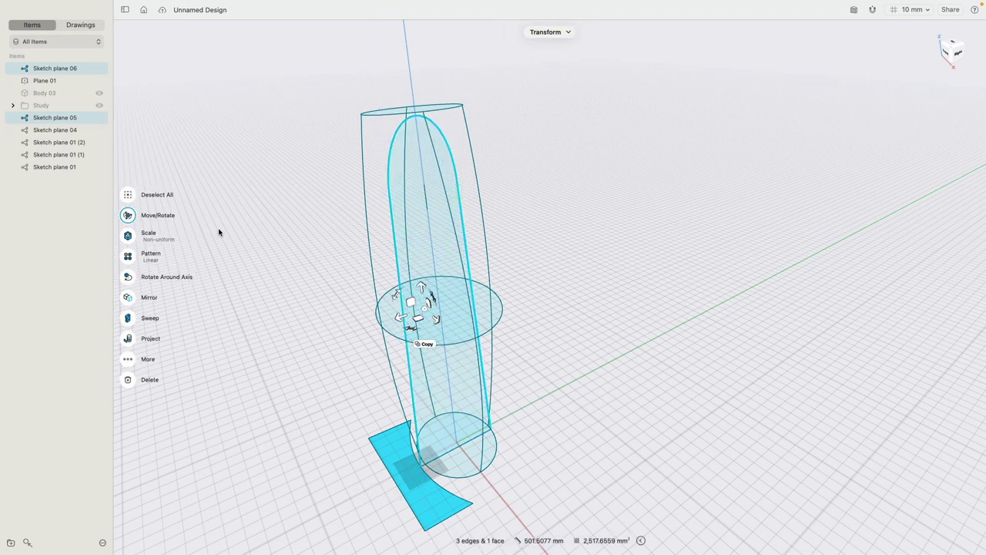
{"action": "left_click", "coordinate": [128, 320]}
Examine the inner tip of the swept arch body and show the hidden lofted bottle Body 03.
{"action": "right_click_drag", "start_coordinate": [265, 336], "coordinate": [246, 261]}
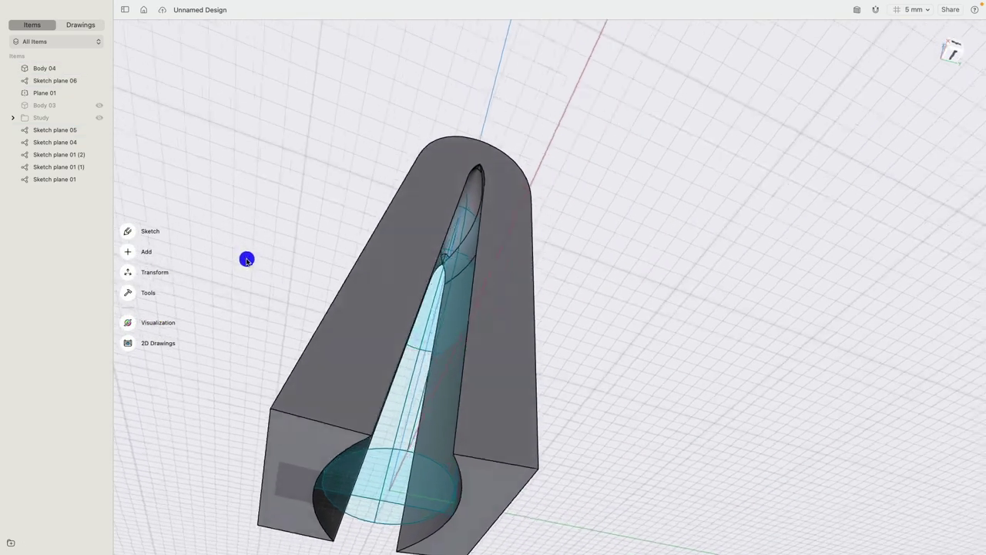
{"action": "scroll", "coordinate": [548, 157], "scroll_direction": "up", "scroll_amount": 5}
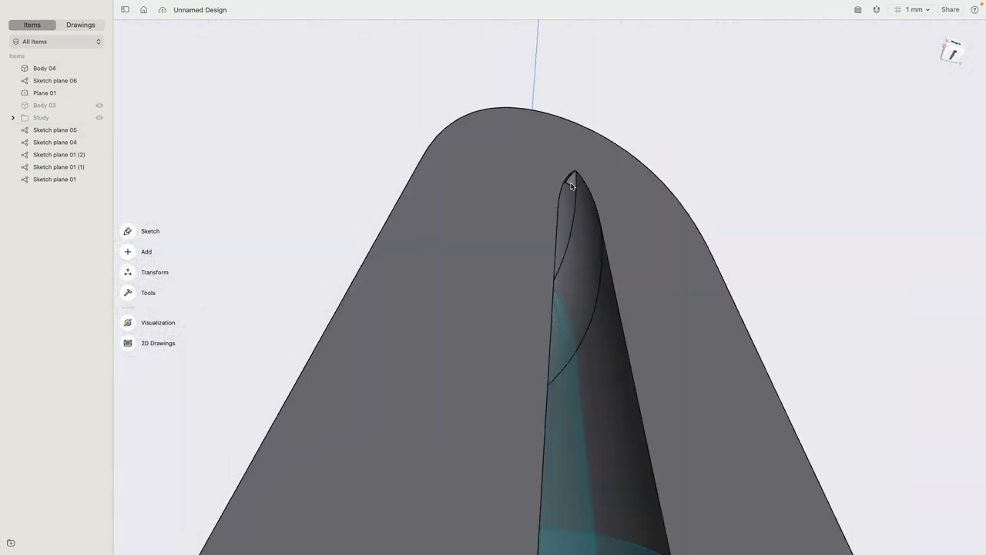
{"action": "right_click_drag", "start_coordinate": [571, 185], "coordinate": [583, 219]}
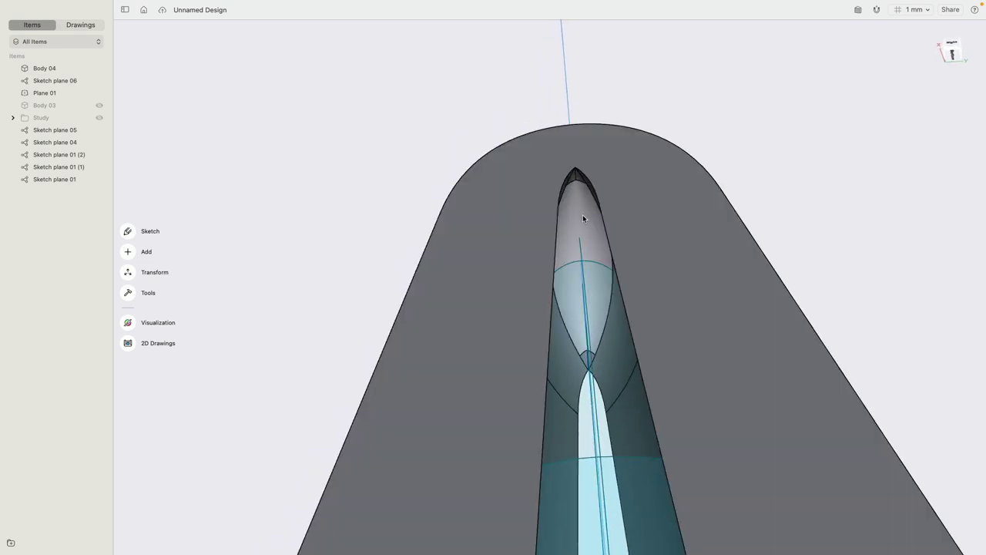
{"action": "left_click", "coordinate": [582, 219]}
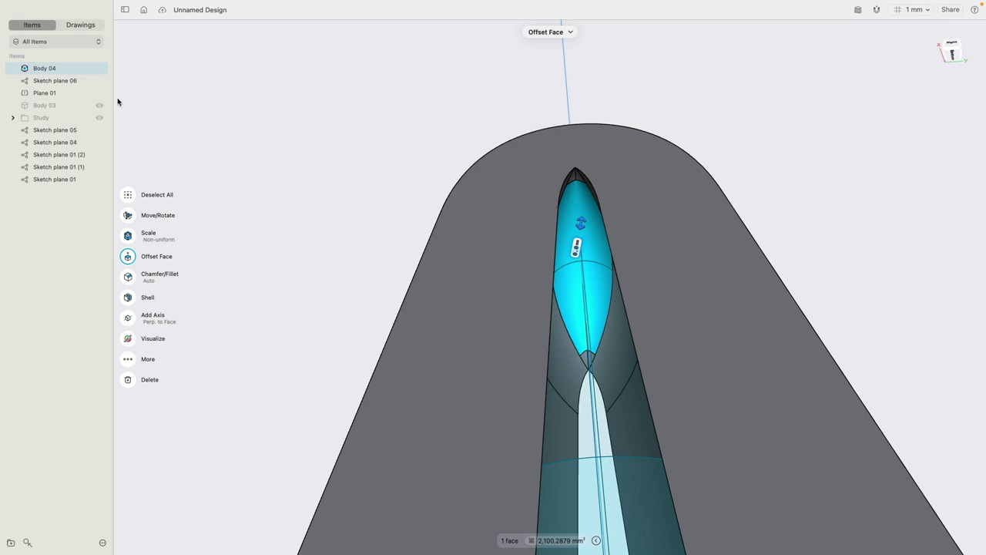
{"action": "left_click", "coordinate": [99, 104]}
{"action": "scroll", "coordinate": [339, 149], "scroll_direction": "down", "scroll_amount": 5}
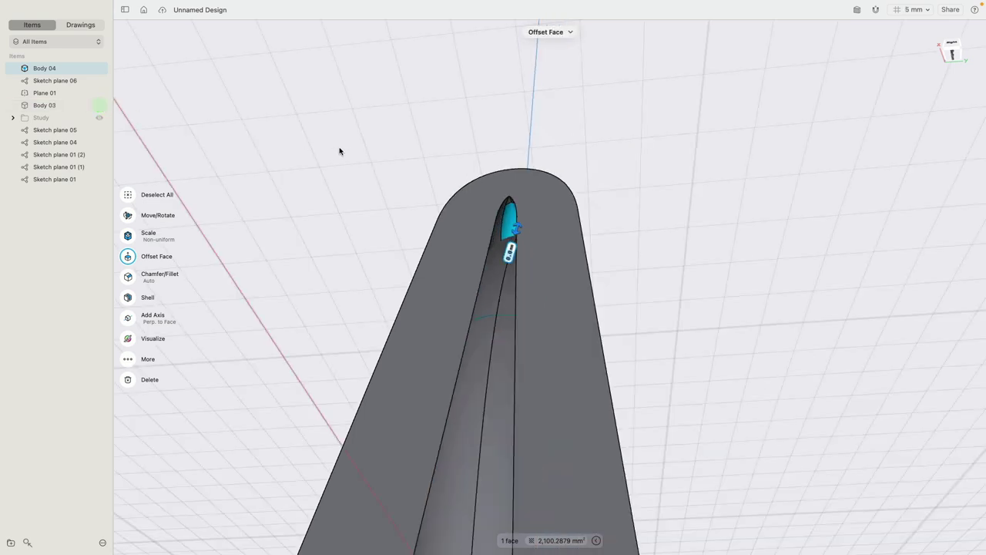
{"action": "mouse_move", "coordinate": [339, 150]}
{"action": "right_mouse_down"}
{"action": "mouse_move", "coordinate": [332, 208]}
{"action": "mouse_move", "coordinate": [321, 209]}
{"action": "right_mouse_up"}
{"action": "left_click", "coordinate": [384, 273]}
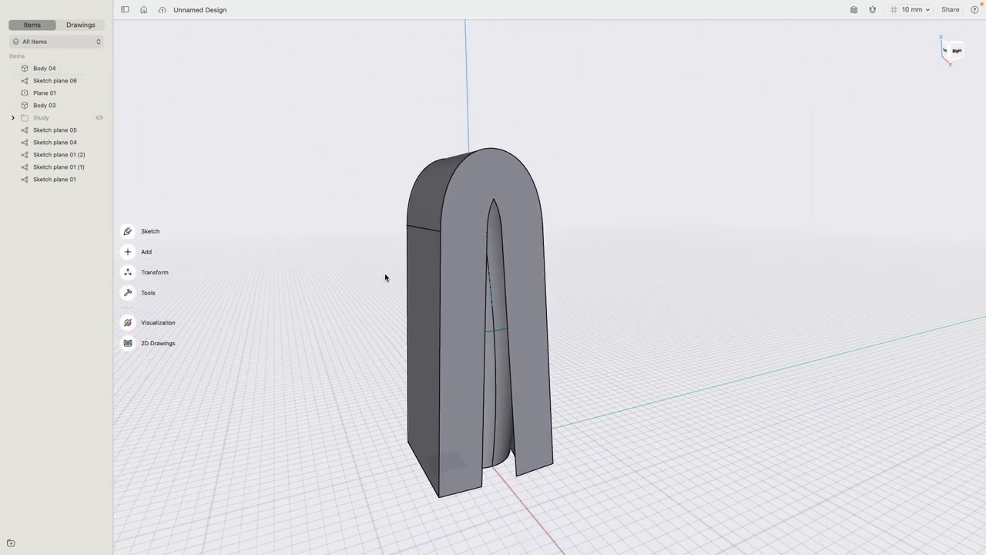
Subtract the swept arch Body 04 from the lofted bottle Body 03 without keeping the originals.
{"action": "double_click", "coordinate": [503, 356]}
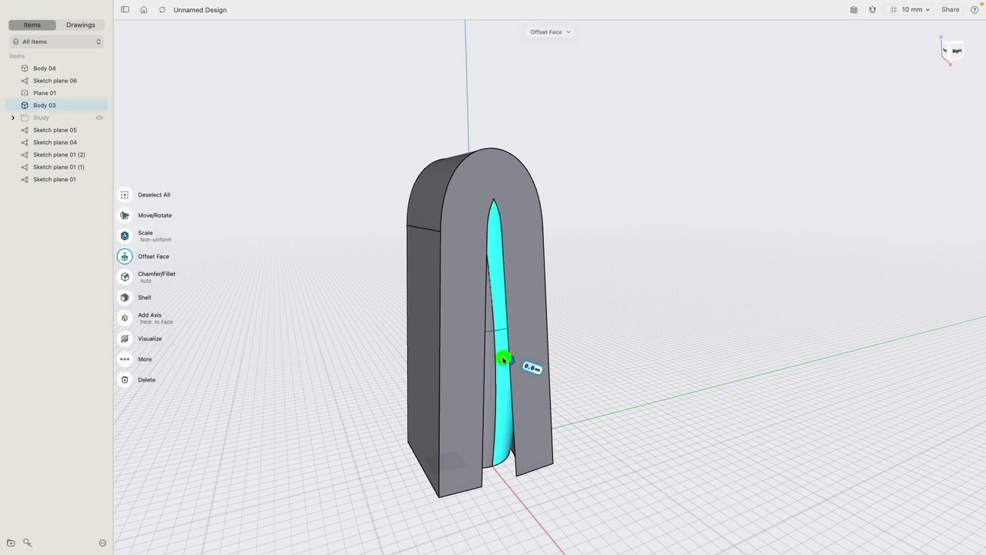
{"action": "double_click", "coordinate": [456, 226]}
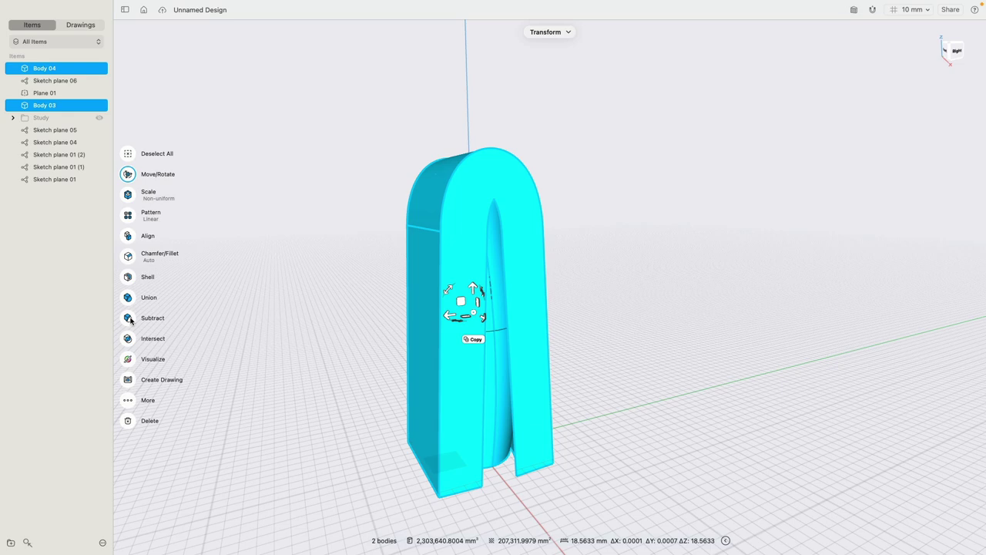
{"action": "left_click", "coordinate": [129, 320]}
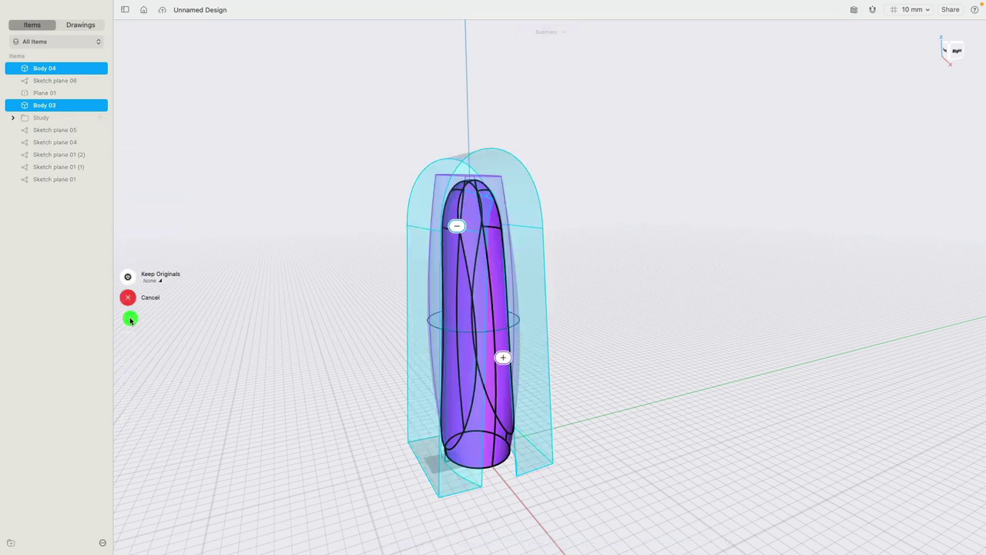
{"action": "right_click_drag", "start_coordinate": [288, 278], "coordinate": [514, 262]}
{"action": "left_click", "coordinate": [950, 55]}
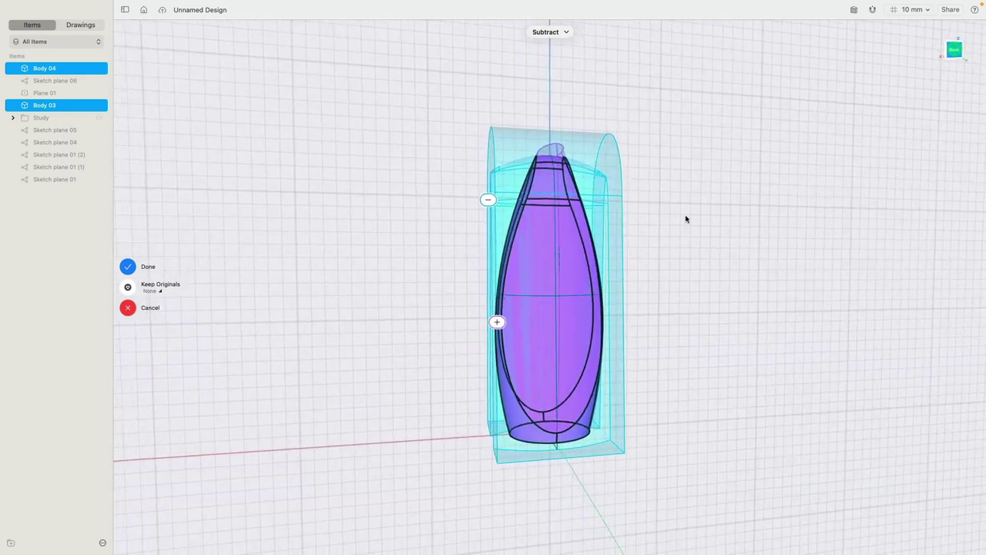
{"action": "scroll", "coordinate": [614, 177], "scroll_direction": "up", "scroll_amount": 5}
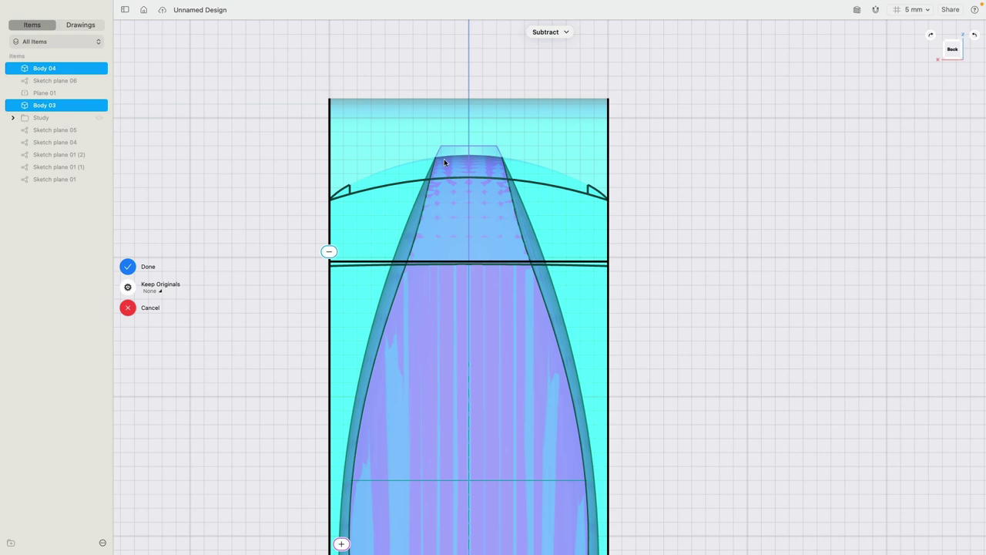
{"action": "scroll", "coordinate": [644, 224], "scroll_direction": "down", "scroll_amount": 3}
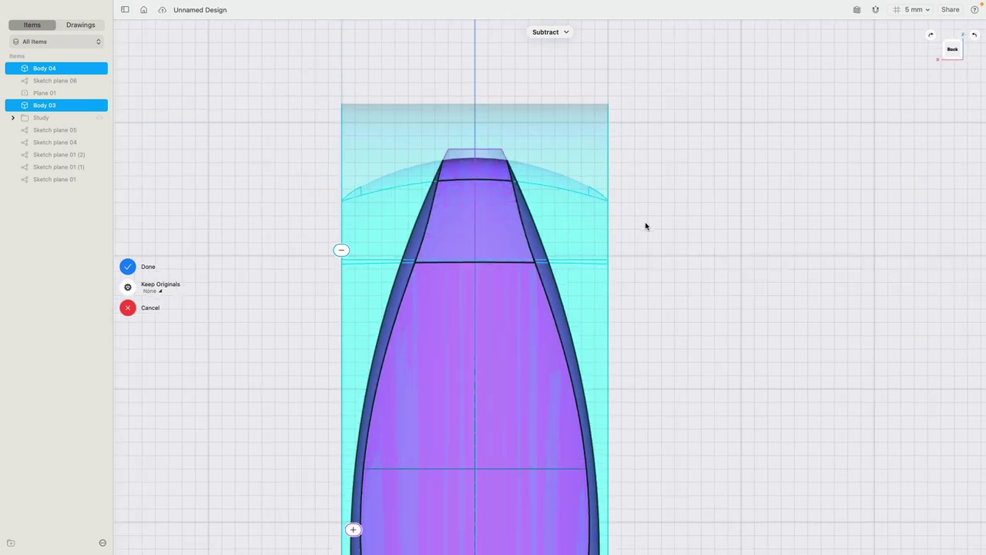
{"action": "middle_click_drag", "start_coordinate": [693, 359], "coordinate": [677, 158]}
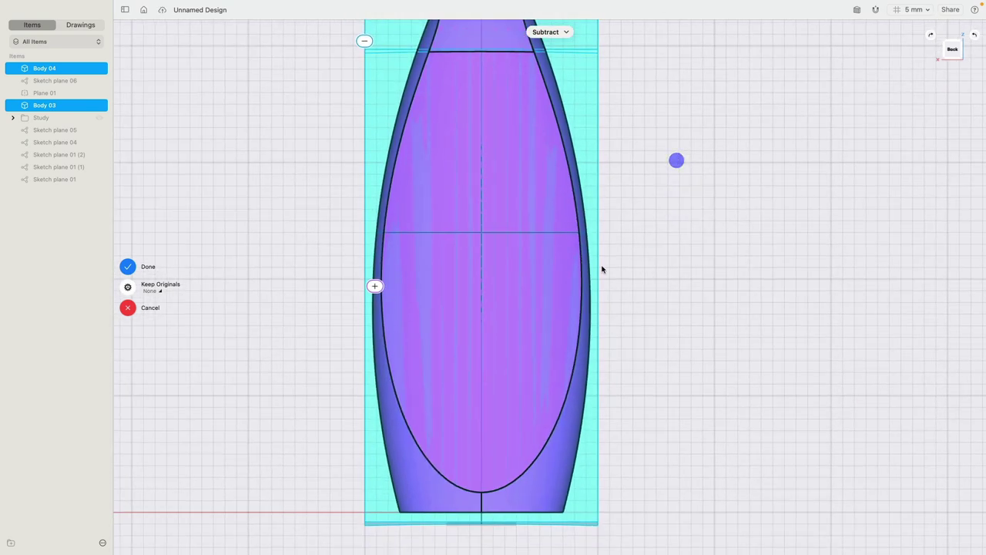
{"action": "left_click", "coordinate": [128, 267]}
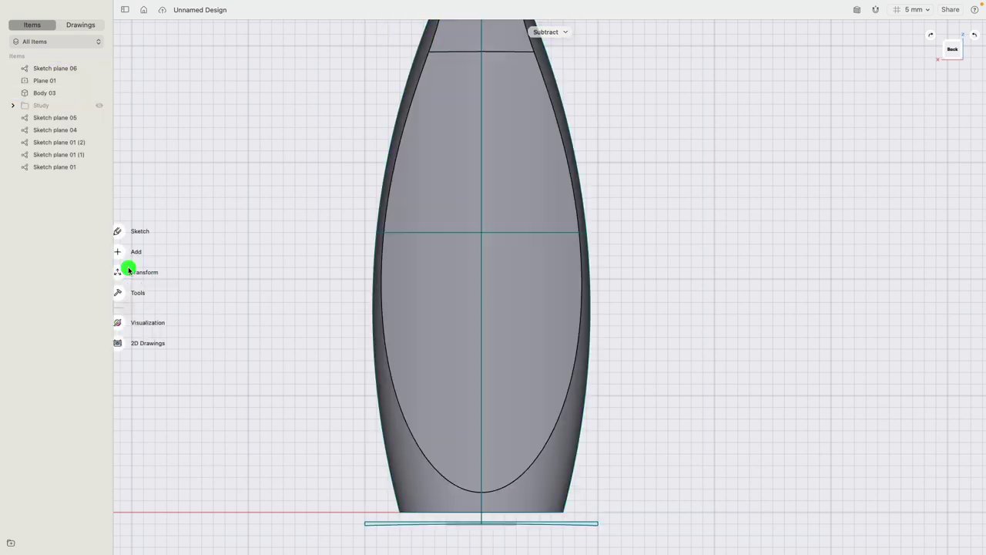
Show the Study folder and compare its two body variants with the newly cut bottle from back and front.
{"action": "scroll", "coordinate": [366, 343], "scroll_direction": "down", "scroll_amount": 4}
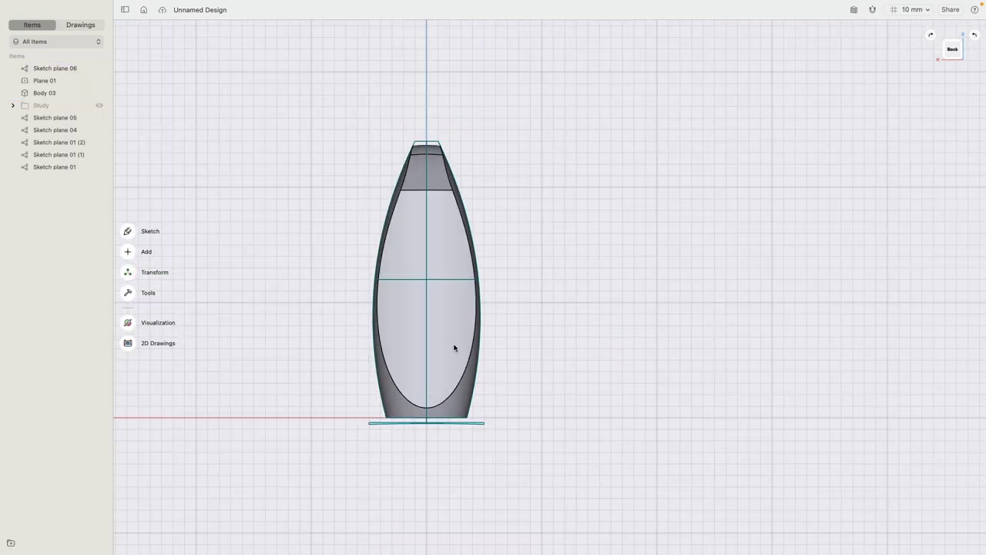
{"action": "left_click", "coordinate": [99, 104]}
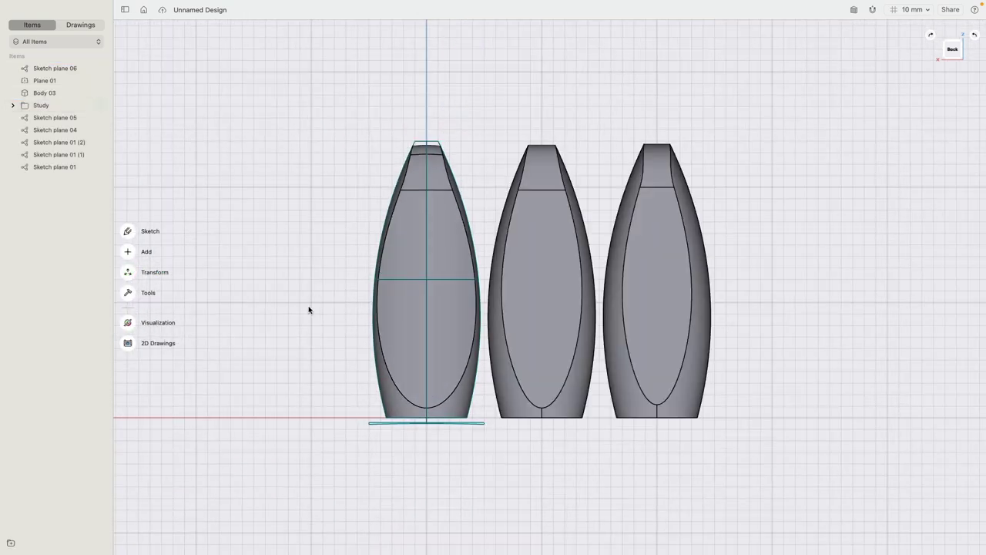
{"action": "mouse_move", "coordinate": [734, 265]}
{"action": "right_mouse_down"}
{"action": "mouse_move", "coordinate": [683, 281]}
{"action": "mouse_move", "coordinate": [563, 280]}
{"action": "mouse_move", "coordinate": [666, 271]}
{"action": "right_mouse_up"}
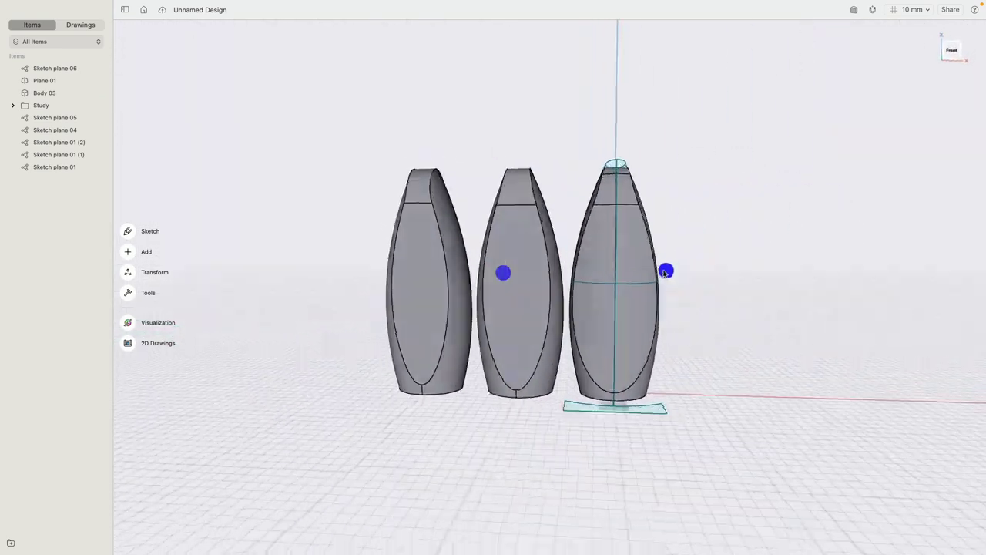
{"action": "left_click", "coordinate": [949, 49]}
{"action": "right_click_drag", "start_coordinate": [775, 248], "coordinate": [675, 230], "text": "shift"}
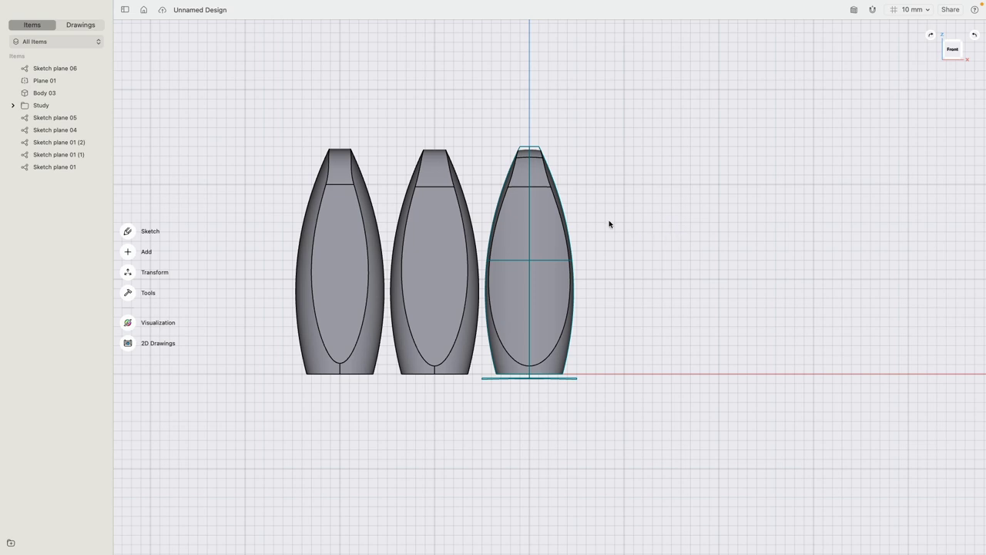
{"action": "middle_click_drag", "start_coordinate": [608, 224], "coordinate": [647, 223]}
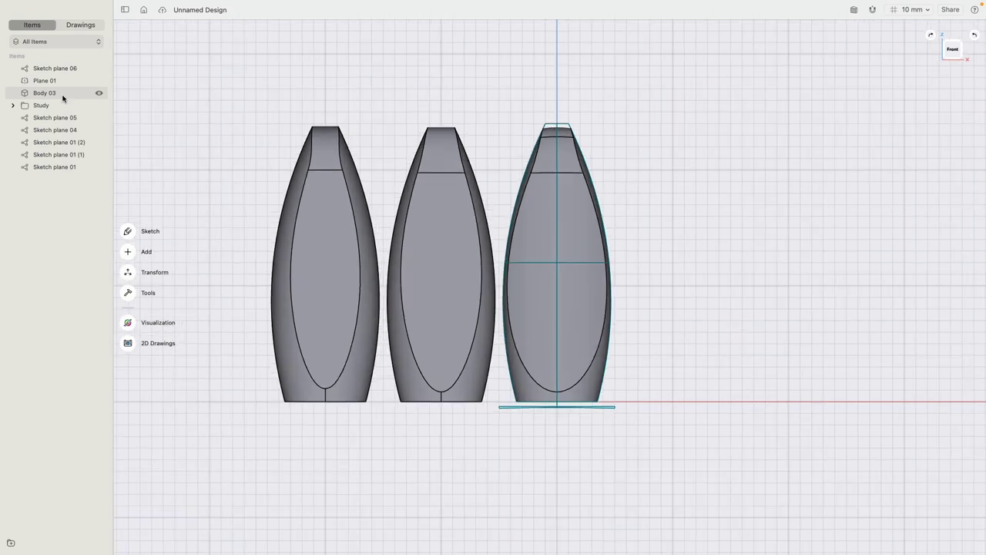
Create a new item folder and rename it Sketches.
{"action": "left_click", "coordinate": [10, 543]}
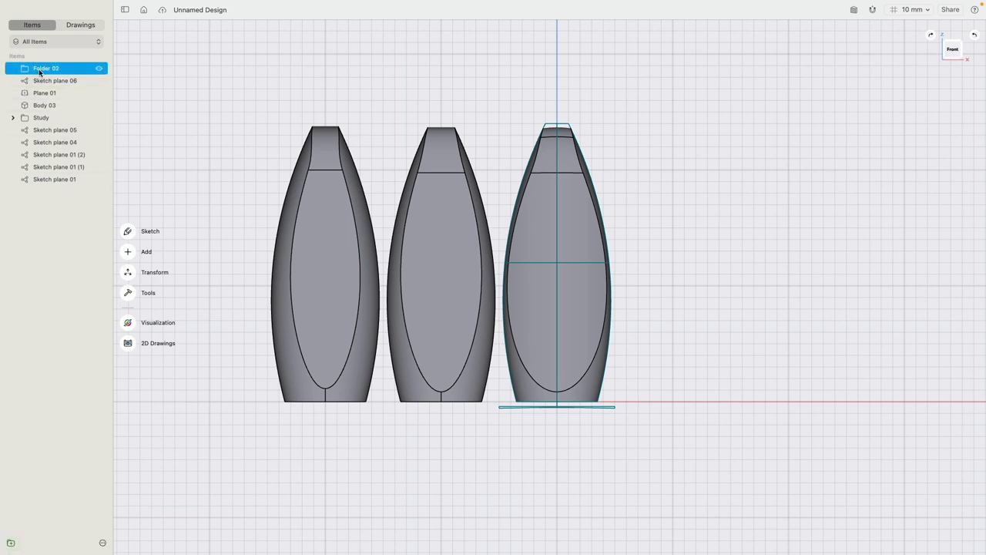
{"action": "right_click", "coordinate": [39, 71]}
{"action": "left_click", "coordinate": [51, 78]}
{"action": "type", "text": "Sketches"}
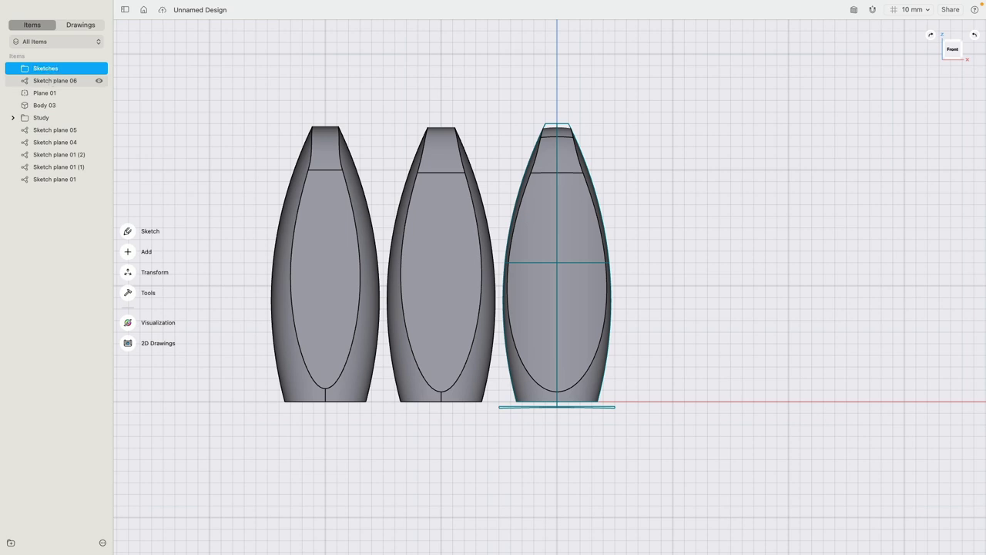
Move Plane 01 and all the sketch planes into the Sketches folder.
{"action": "left_click", "coordinate": [47, 81]}
{"action": "left_click", "coordinate": [46, 92], "text": "shift"}
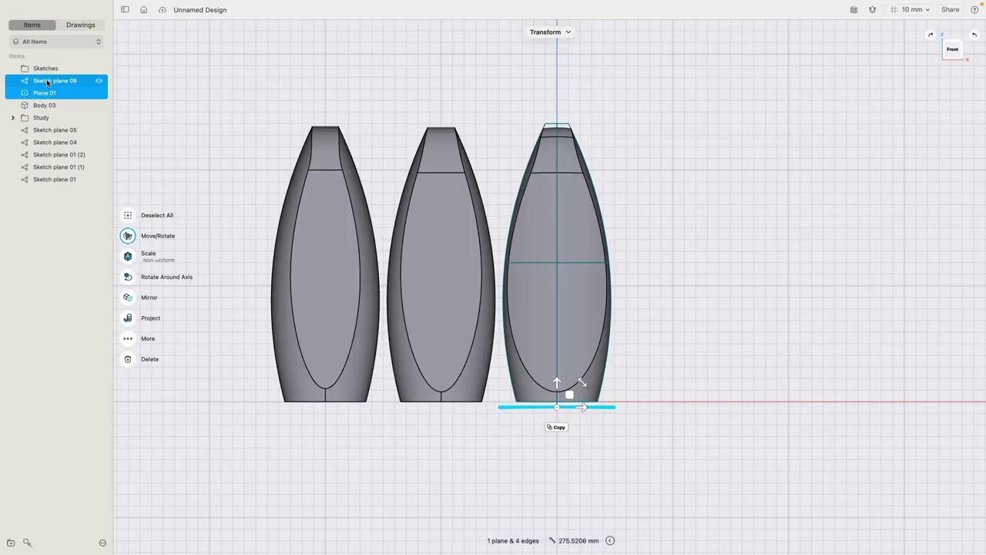
{"action": "left_click_drag", "start_coordinate": [47, 78], "coordinate": [47, 69]}
{"action": "left_click", "coordinate": [47, 104]}
{"action": "left_click", "coordinate": [46, 154], "text": "shift"}
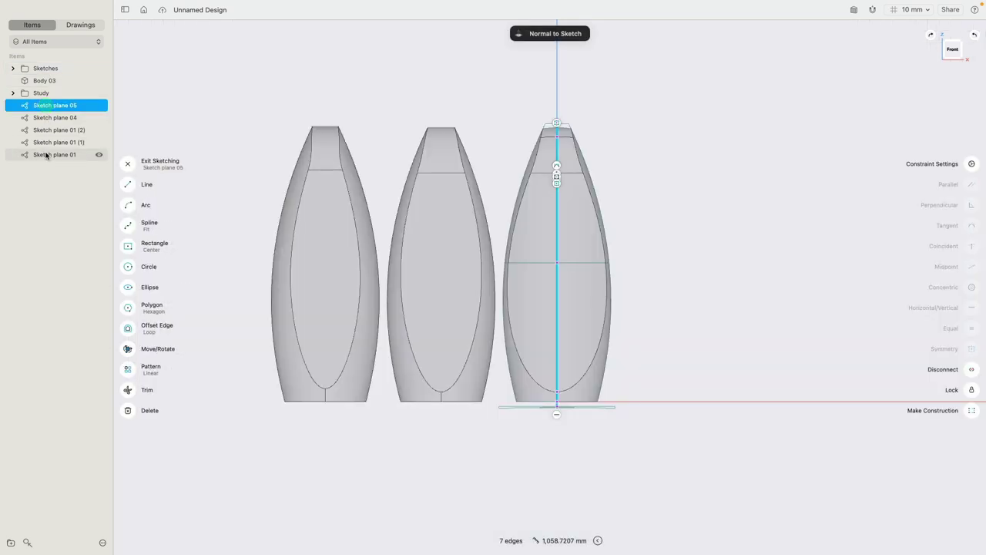
{"action": "mouse_move", "coordinate": [53, 106]}
{"action": "left_mouse_down"}
{"action": "mouse_move", "coordinate": [64, 70]}
{"action": "mouse_move", "coordinate": [47, 69]}
{"action": "mouse_move", "coordinate": [49, 85]}
{"action": "left_mouse_up"}
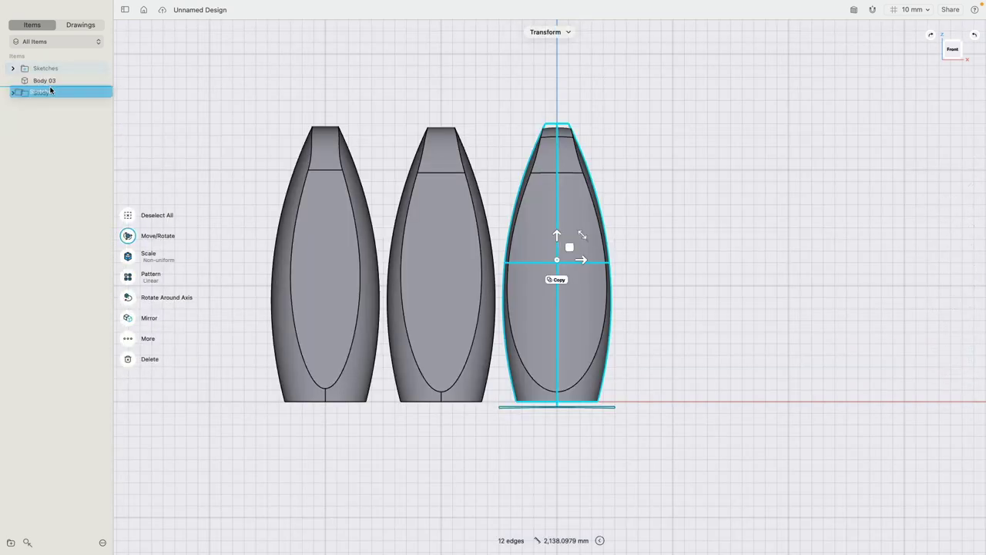
{"action": "left_click", "coordinate": [59, 138]}
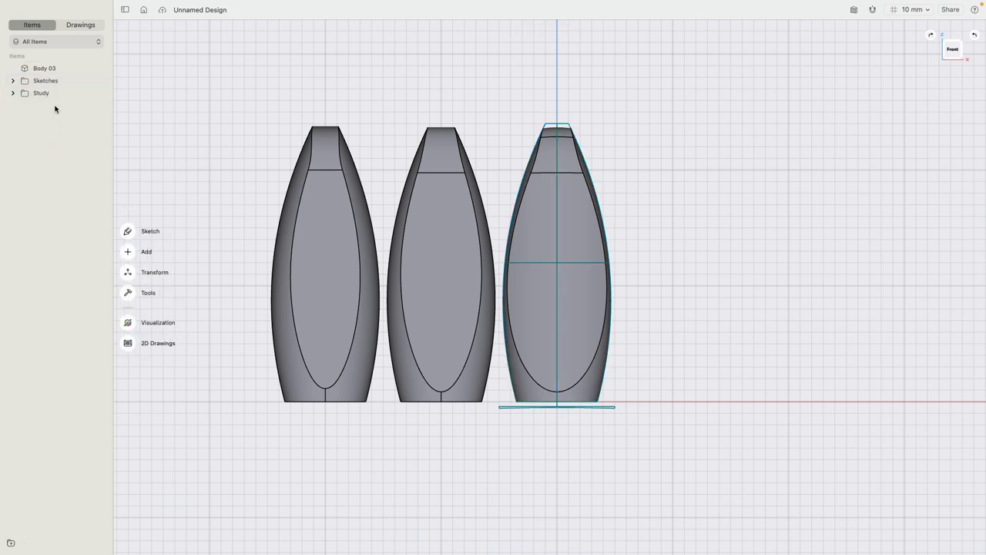
Move the two bodies in the Study folder by -100 mm along the horizontal red axis.
{"action": "left_click", "coordinate": [70, 92]}
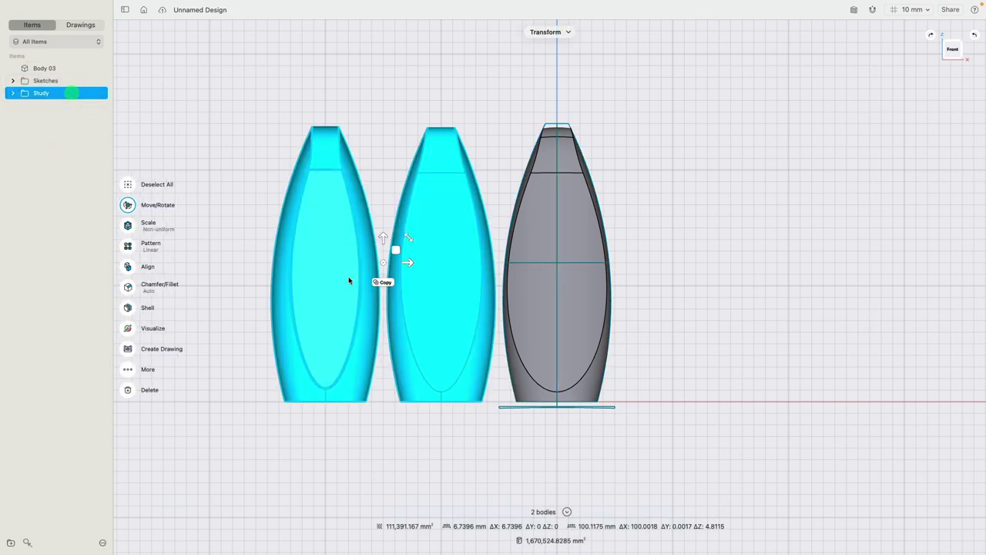
{"action": "left_click_drag", "start_coordinate": [402, 260], "coordinate": [296, 262]}
{"action": "left_click", "coordinate": [467, 193]}
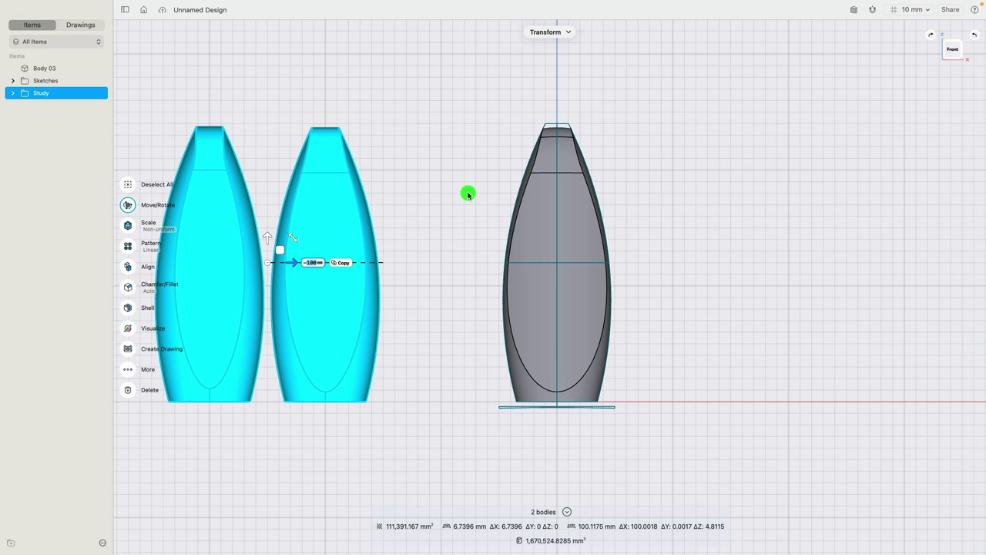
Place a copy of Body 03 about 100 mm away, in the gap beside the Study bodies.
{"action": "left_click", "coordinate": [529, 218]}
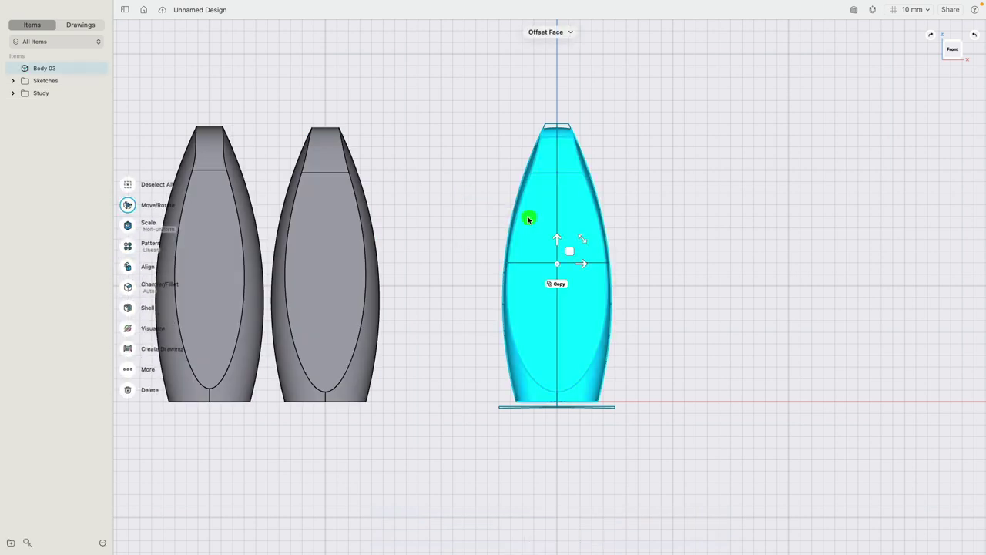
{"action": "left_click", "coordinate": [556, 284]}
{"action": "left_click_drag", "start_coordinate": [583, 264], "coordinate": [462, 262]}
{"action": "left_click", "coordinate": [391, 97]}
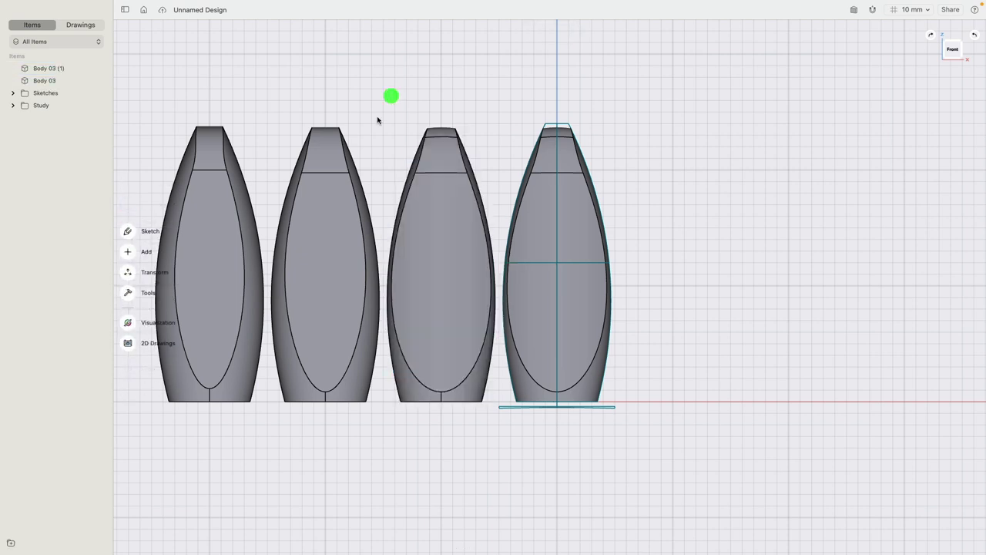
Move the copied Body 03 (1) into the Study folder and hide the Study and Sketches folders.
{"action": "left_click", "coordinate": [48, 68]}
{"action": "mouse_move", "coordinate": [47, 68]}
{"action": "left_mouse_down"}
{"action": "mouse_move", "coordinate": [59, 81]}
{"action": "mouse_move", "coordinate": [30, 104]}
{"action": "mouse_move", "coordinate": [48, 105]}
{"action": "left_mouse_up"}
{"action": "left_click", "coordinate": [98, 93]}
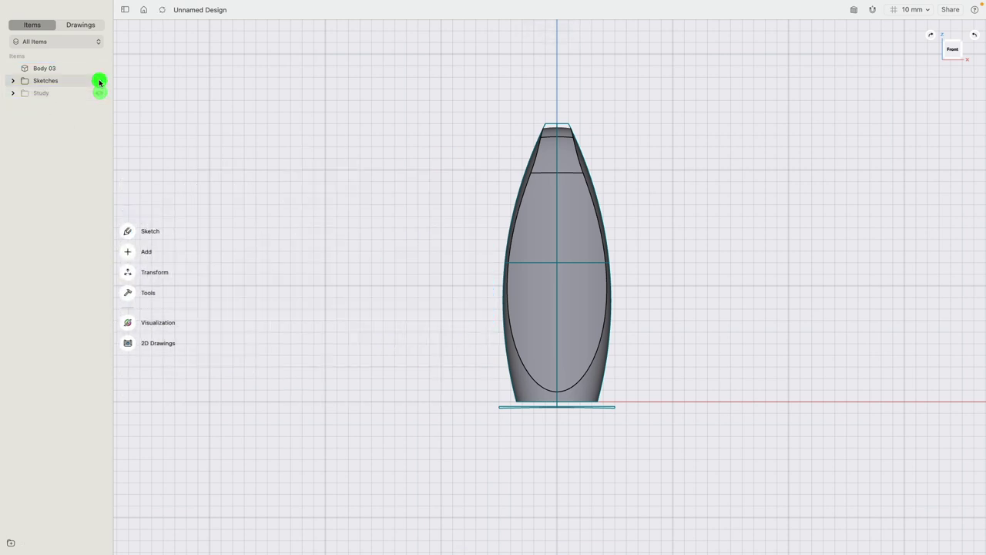
{"action": "left_click", "coordinate": [98, 80]}
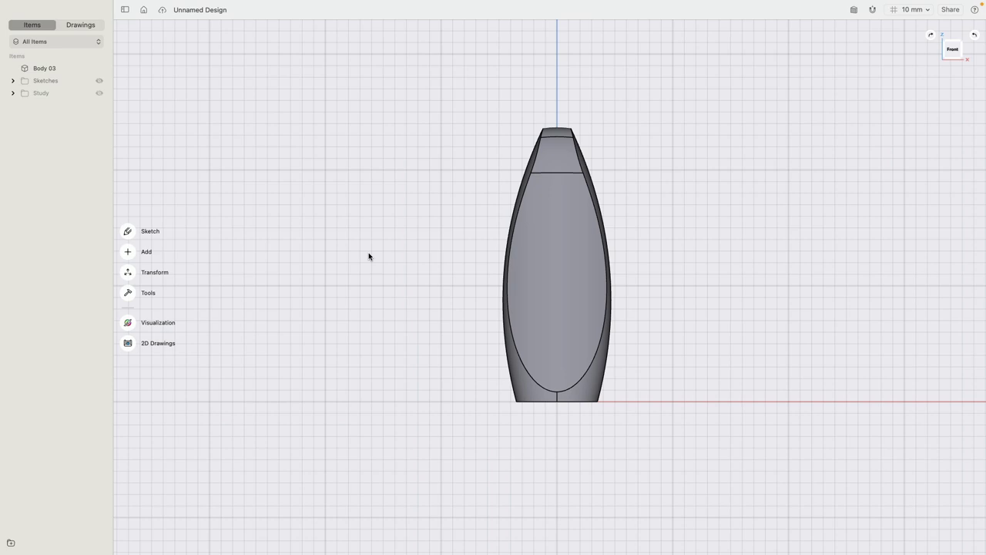
Fillet the bottle's bottom edge with a 5 mm radius.
{"action": "scroll", "coordinate": [542, 230], "scroll_direction": "up", "scroll_amount": 5}
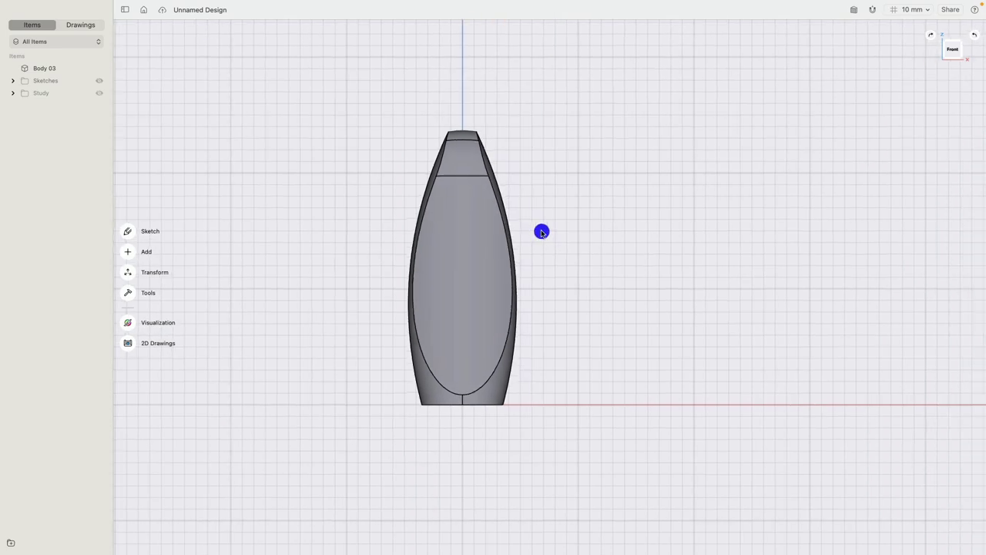
{"action": "scroll", "coordinate": [542, 232], "scroll_direction": "up", "scroll_amount": 3}
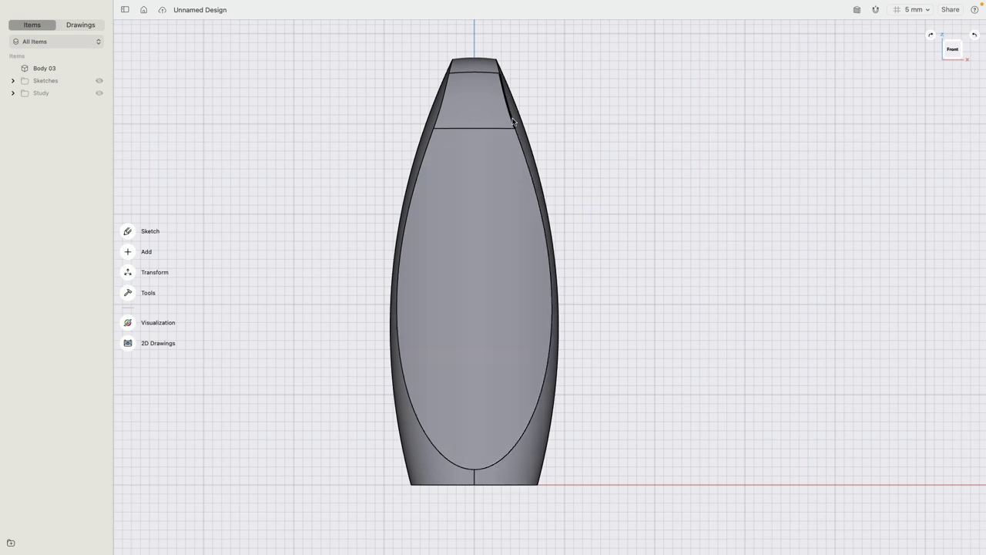
{"action": "left_click", "coordinate": [508, 488]}
{"action": "right_click_drag", "start_coordinate": [614, 387], "coordinate": [588, 466]}
{"action": "left_click", "coordinate": [524, 510]}
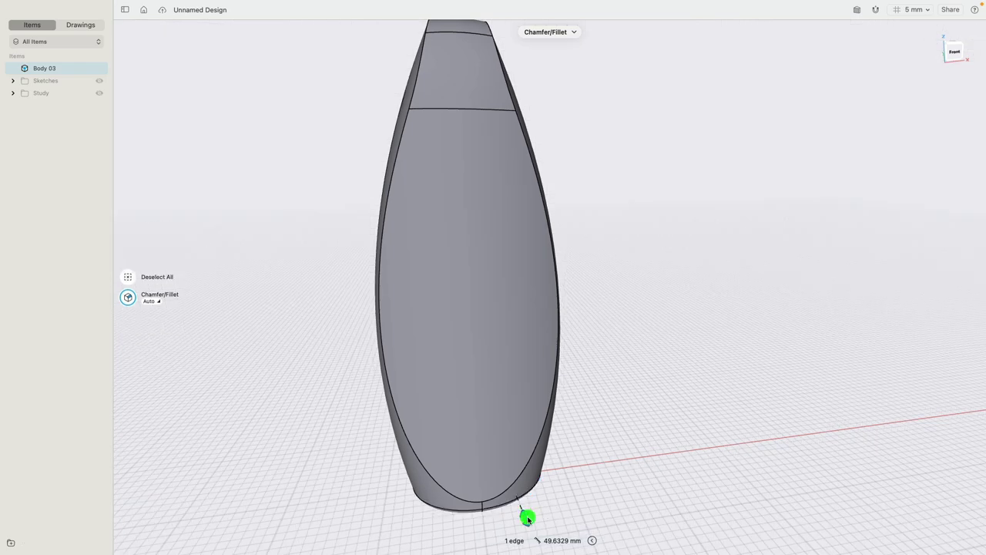
{"action": "right_click_drag", "start_coordinate": [547, 504], "coordinate": [569, 354]}
{"action": "right_click_drag", "start_coordinate": [575, 392], "coordinate": [559, 357]}
{"action": "left_click", "coordinate": [540, 347]}
{"action": "left_click_drag", "start_coordinate": [553, 354], "coordinate": [547, 350]}
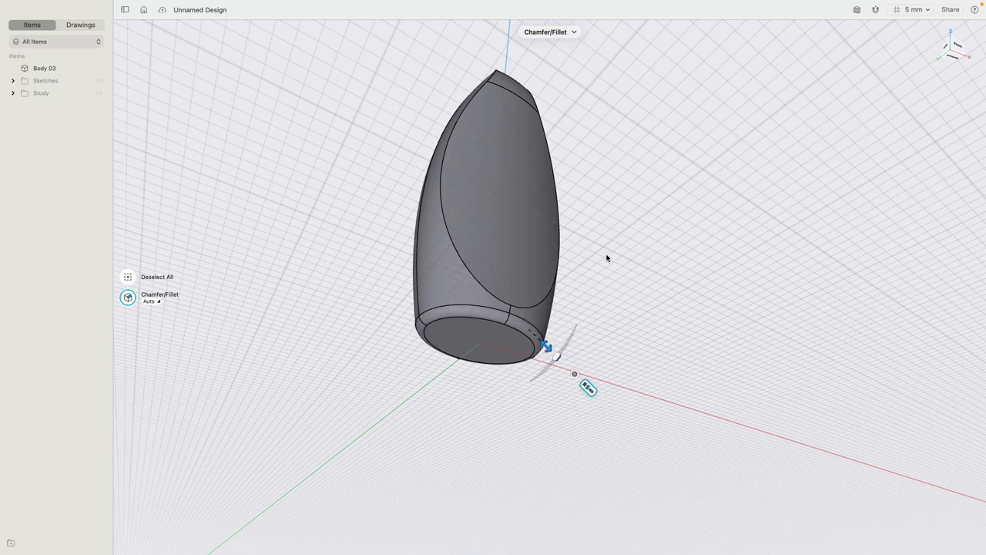
Fillet the long curved edges around the bottle's arch cut with a 2 mm radius.
{"action": "right_click_drag", "start_coordinate": [622, 193], "coordinate": [583, 233]}
{"action": "middle_click_drag", "start_coordinate": [609, 112], "coordinate": [614, 266]}
{"action": "right_click_drag", "start_coordinate": [609, 184], "coordinate": [571, 181]}
{"action": "scroll", "coordinate": [539, 195], "scroll_direction": "up", "scroll_amount": 5}
{"action": "left_click", "coordinate": [501, 194]}
{"action": "mouse_move", "coordinate": [571, 179]}
{"action": "left_mouse_down"}
{"action": "mouse_move", "coordinate": [581, 170]}
{"action": "mouse_move", "coordinate": [580, 181]}
{"action": "left_mouse_up"}
{"action": "right_click_drag", "start_coordinate": [645, 308], "coordinate": [627, 287]}
{"action": "left_click", "coordinate": [952, 52]}
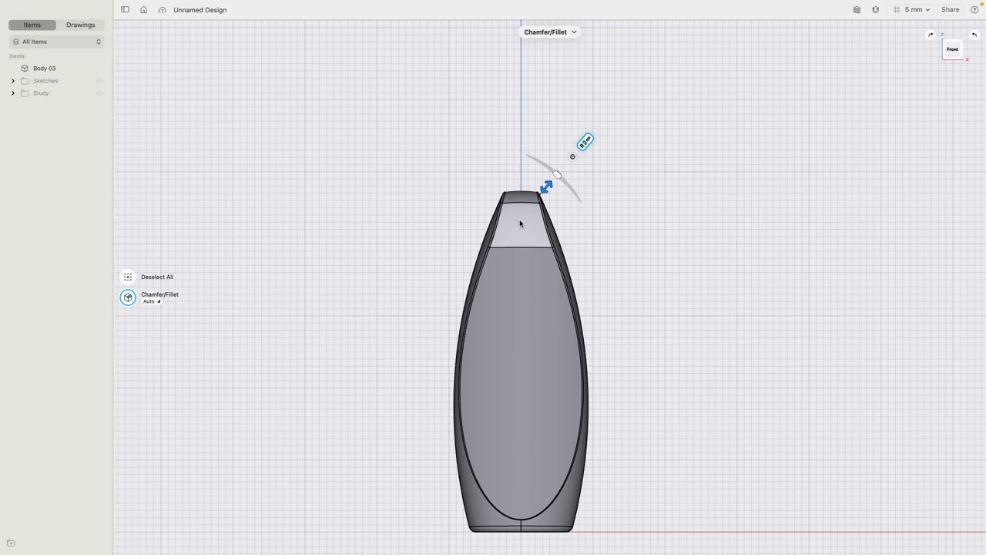
Add a construction plane offset -236 mm from the bottle's bottom face, near the top of the bottle.
{"action": "middle_click_drag", "start_coordinate": [612, 275], "coordinate": [589, 168]}
{"action": "right_click_drag", "start_coordinate": [601, 268], "coordinate": [583, 196]}
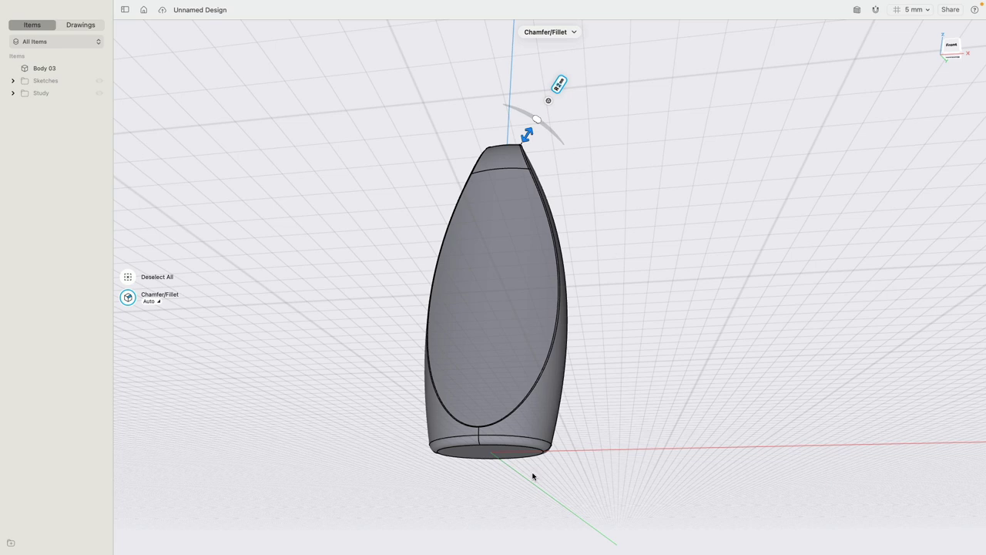
{"action": "left_click", "coordinate": [475, 451]}
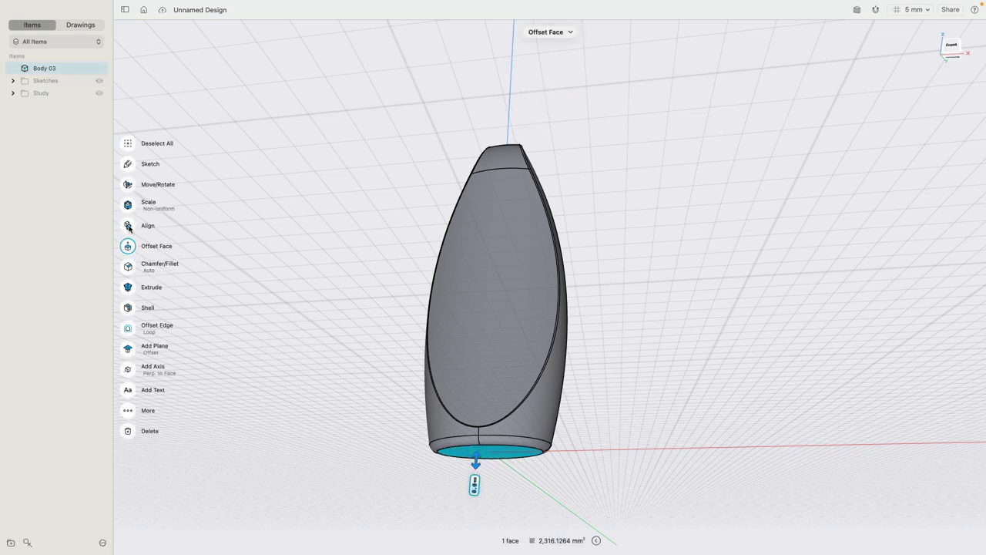
{"action": "left_click", "coordinate": [128, 349]}
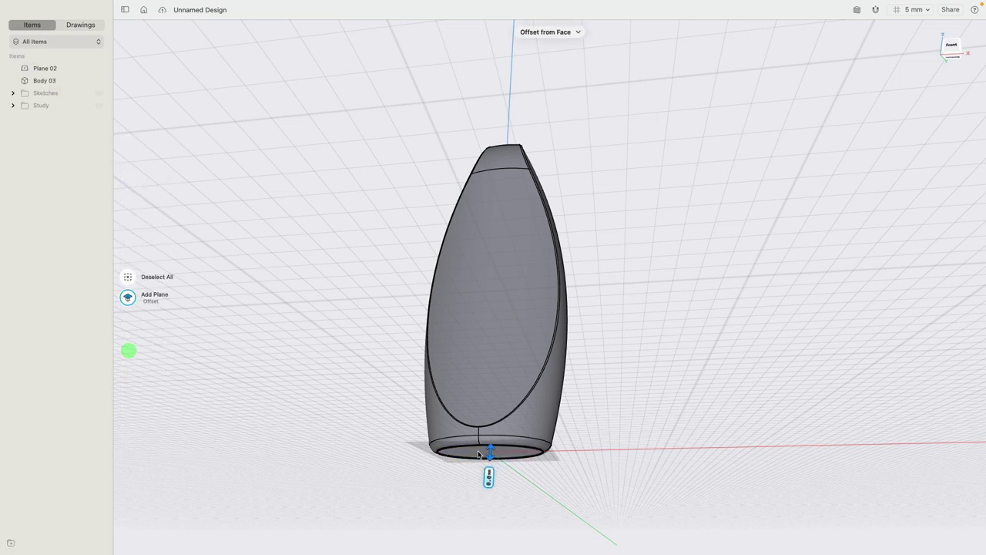
{"action": "left_click_drag", "start_coordinate": [489, 455], "coordinate": [518, 152]}
{"action": "right_click_drag", "start_coordinate": [550, 132], "coordinate": [563, 185]}
{"action": "scroll", "coordinate": [487, 100], "scroll_direction": "down", "scroll_amount": 5}
{"action": "scroll", "coordinate": [488, 103], "scroll_direction": "up", "scroll_amount": 10}
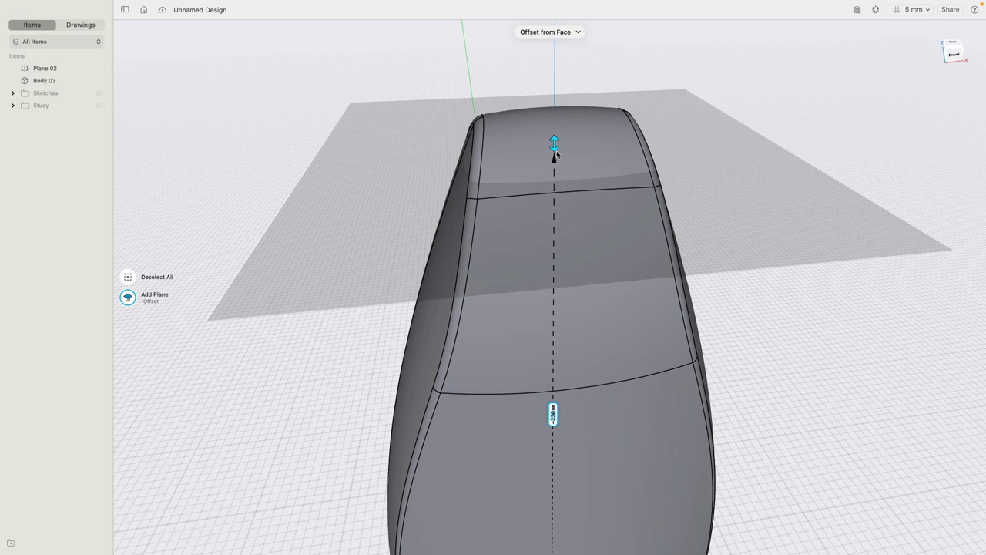
{"action": "left_click_drag", "start_coordinate": [556, 150], "coordinate": [587, 103]}
{"action": "right_click_drag", "start_coordinate": [588, 104], "coordinate": [601, 119]}
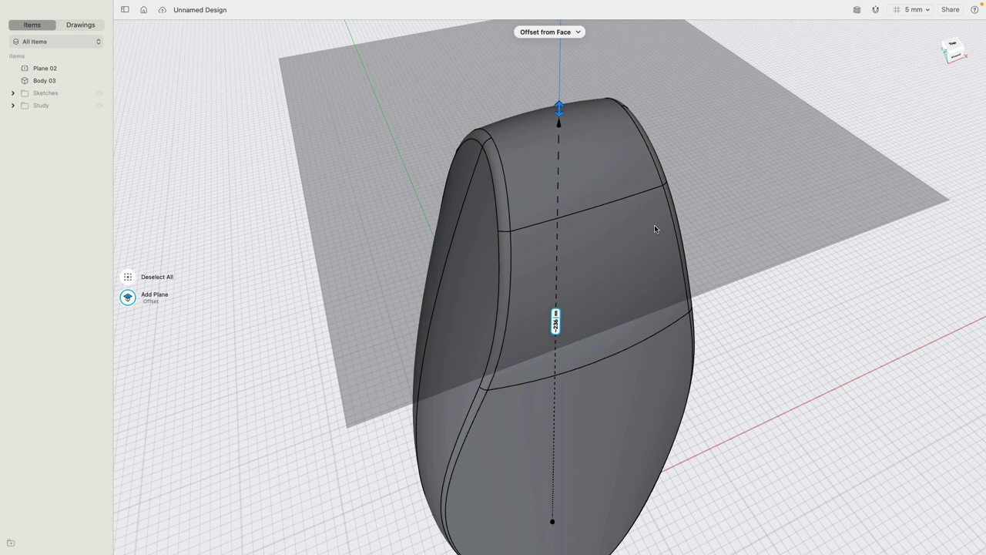
Finish adding the offset construction plane near the top of the bottle.
{"action": "key", "text": "Return"}
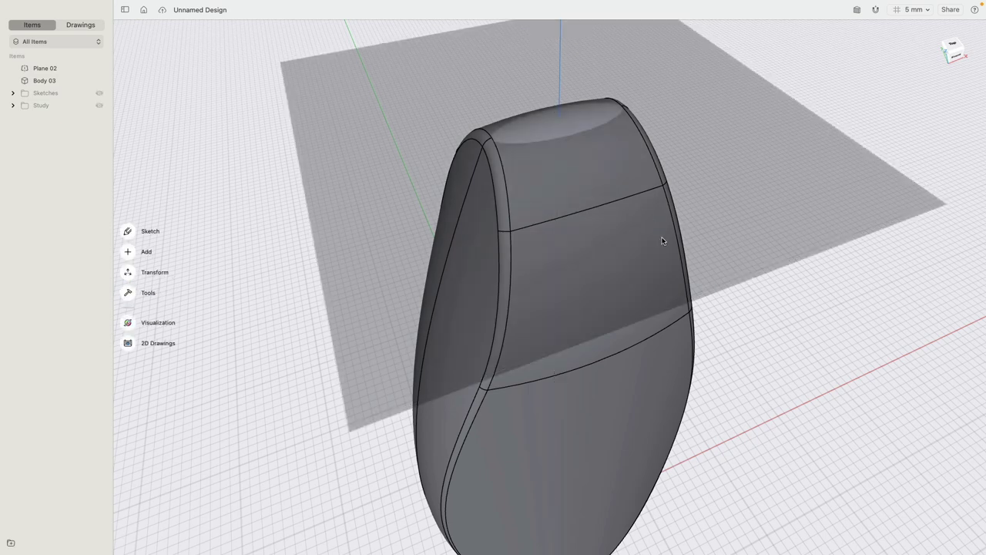
{"action": "right_click_drag", "start_coordinate": [663, 238], "coordinate": [667, 209]}
{"action": "left_click", "coordinate": [703, 201]}
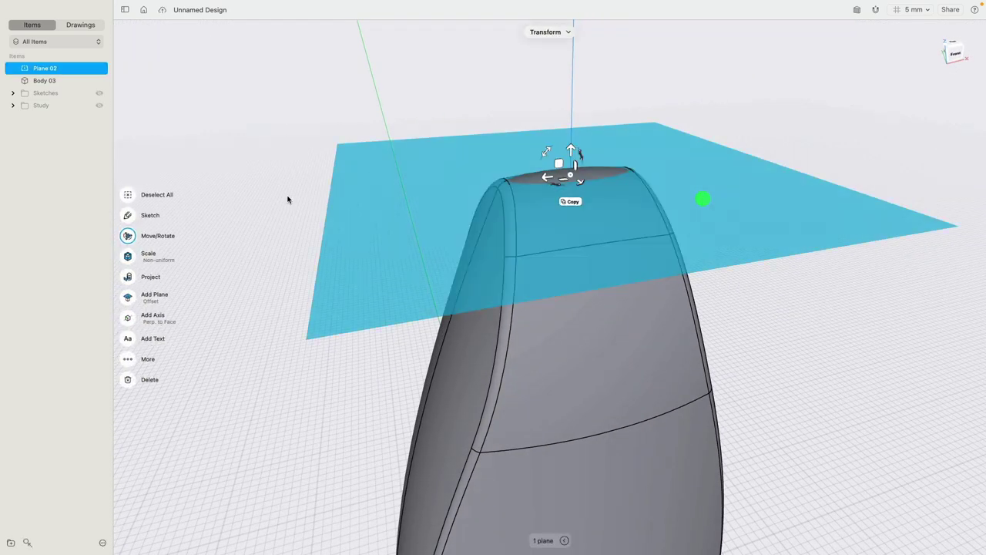
{"action": "left_click", "coordinate": [567, 149]}
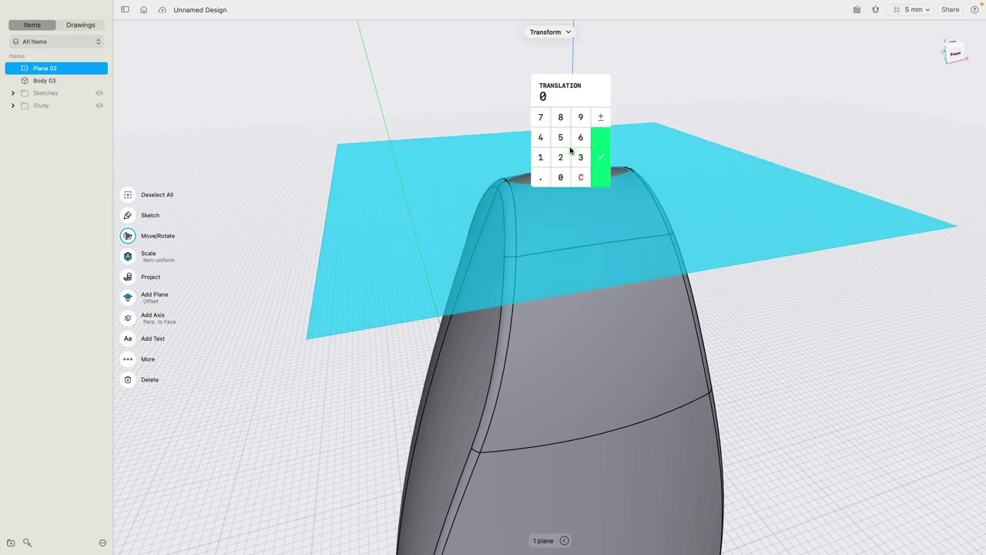
{"action": "key", "text": "Return"}
{"action": "left_click", "coordinate": [683, 97]}
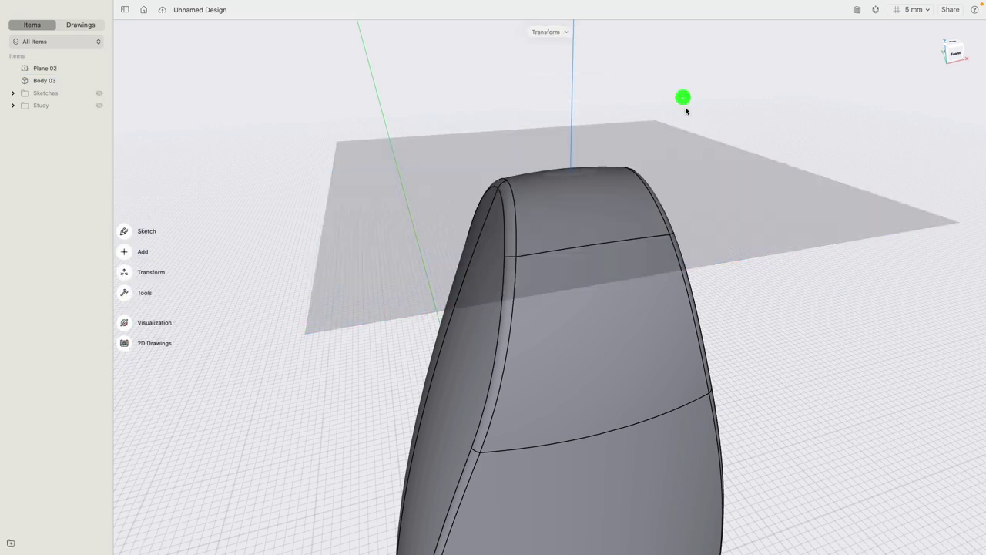
Move the construction plane -20 mm vertically so that it cuts through the upper part of the bottle.
{"action": "mouse_move", "coordinate": [716, 206]}
{"action": "right_mouse_down"}
{"action": "mouse_move", "coordinate": [695, 172]}
{"action": "mouse_move", "coordinate": [701, 194]}
{"action": "mouse_move", "coordinate": [648, 167]}
{"action": "right_mouse_up"}
{"action": "scroll", "coordinate": [701, 193], "scroll_direction": "down", "scroll_amount": 3}
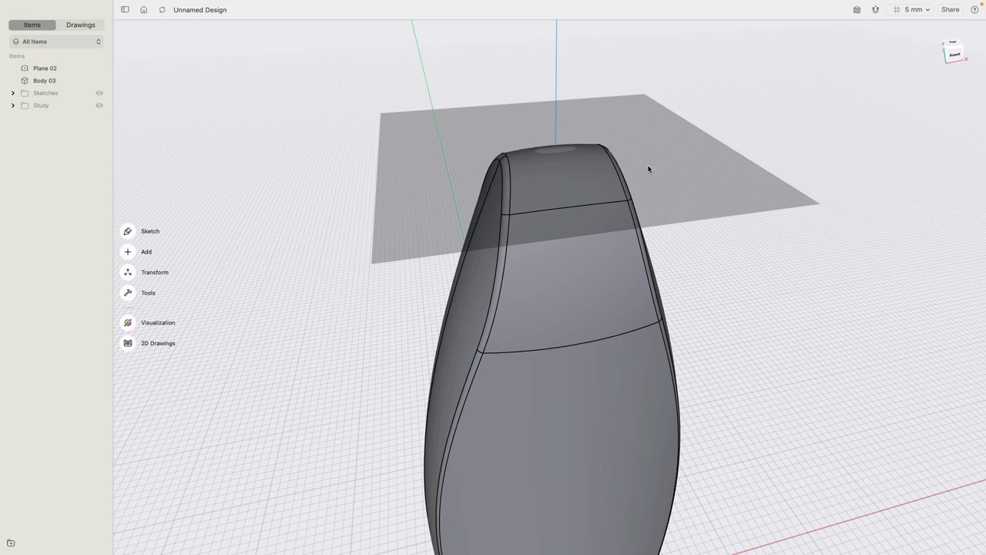
{"action": "left_click", "coordinate": [660, 157]}
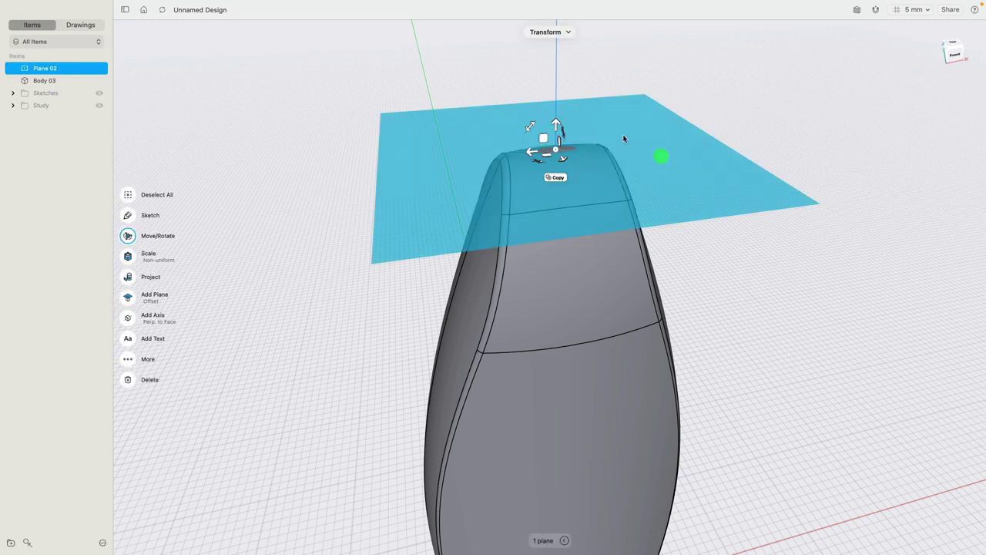
{"action": "left_click_drag", "start_coordinate": [557, 129], "coordinate": [560, 124]}
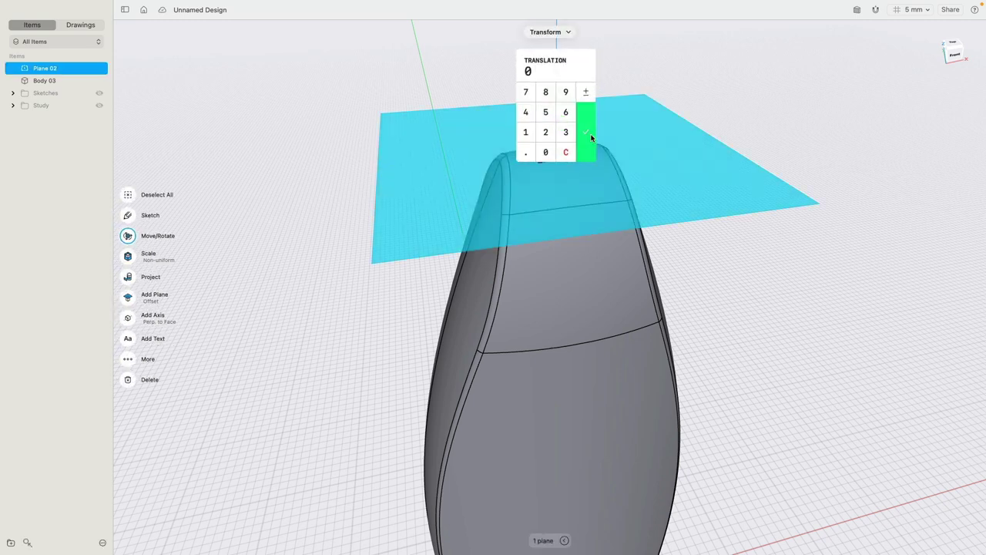
{"action": "type", "text": "-2"}
{"action": "left_click", "coordinate": [591, 137]}
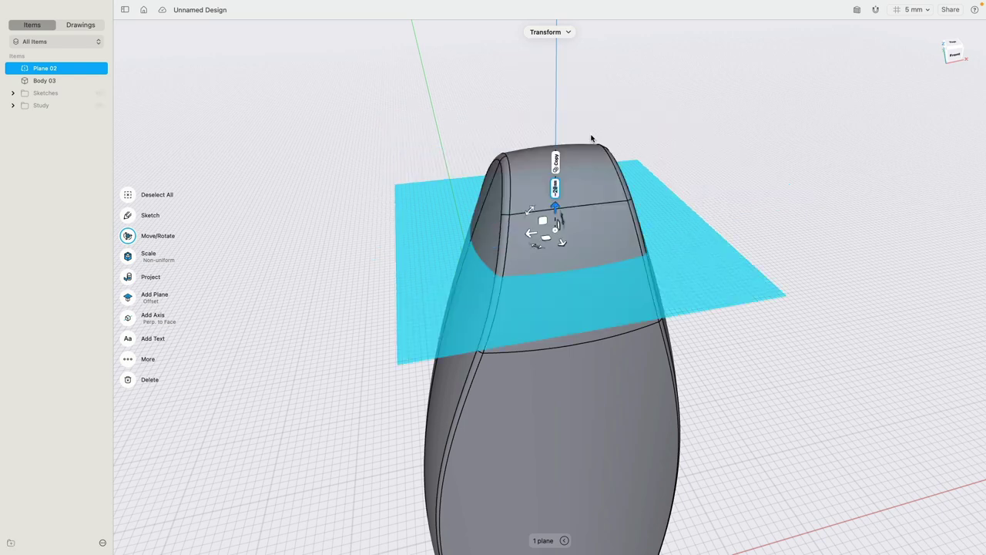
{"action": "right_click_drag", "start_coordinate": [733, 222], "coordinate": [713, 171]}
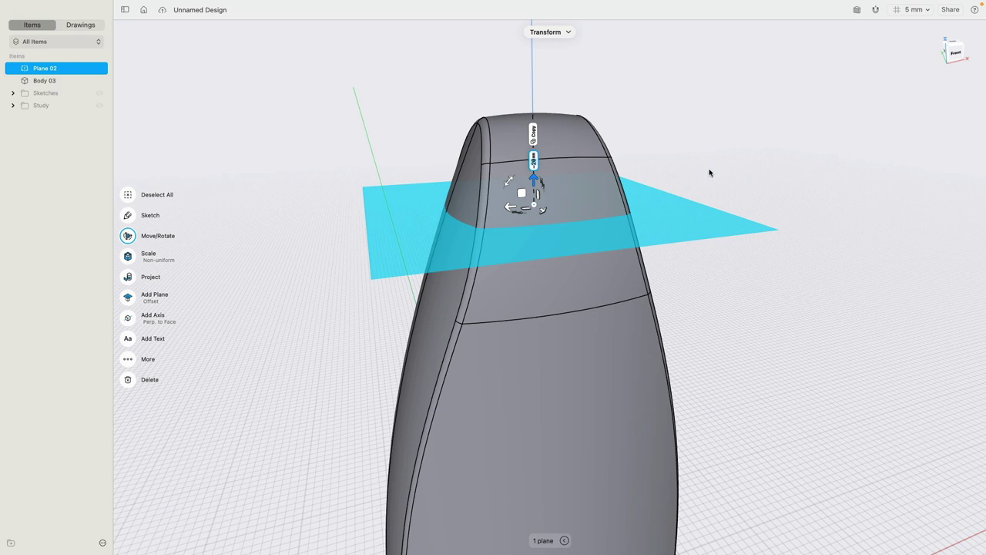
{"action": "left_click", "coordinate": [702, 167]}
Split the bottle body with the construction plane, without keeping the originals.
{"action": "middle_click_drag", "start_coordinate": [692, 161], "coordinate": [678, 143]}
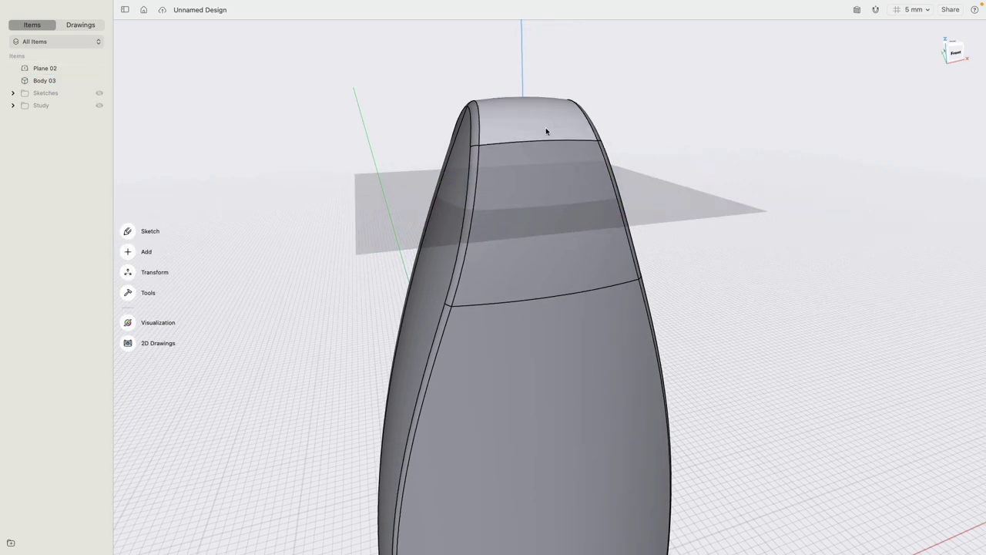
{"action": "left_click", "coordinate": [488, 169]}
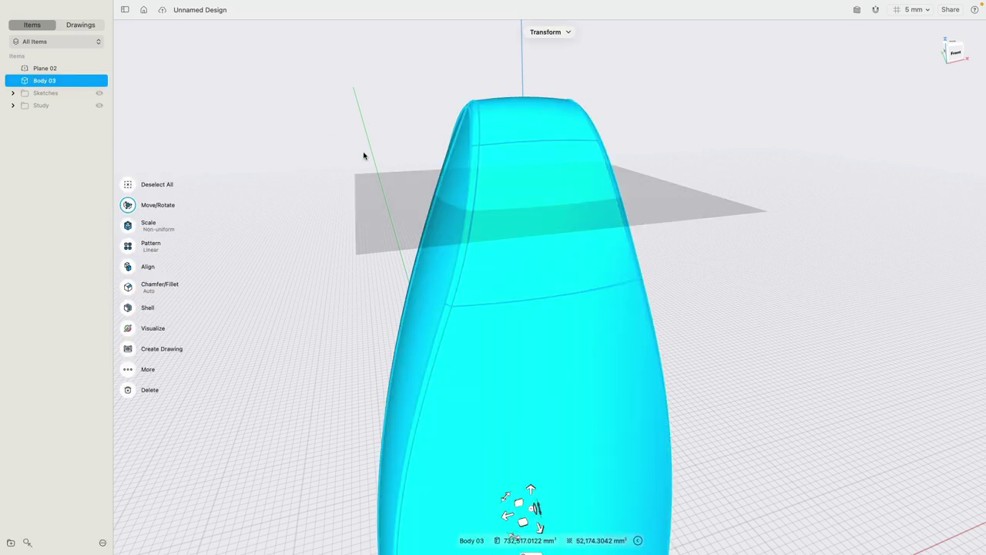
{"action": "left_click", "coordinate": [409, 189]}
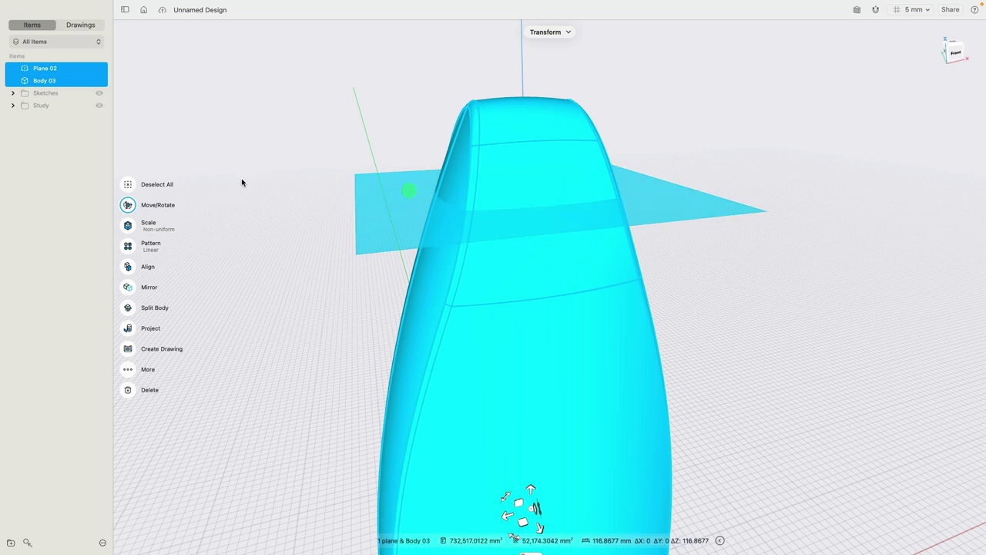
{"action": "left_click", "coordinate": [128, 308]}
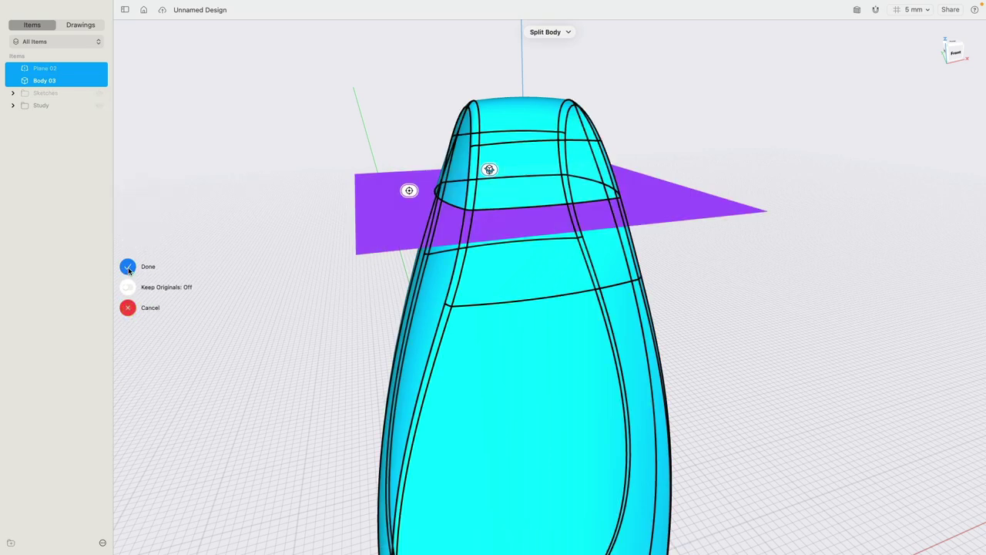
{"action": "left_click", "coordinate": [128, 267]}
Open the vertical translation value of the construction plane for editing.
{"action": "left_click", "coordinate": [400, 199]}
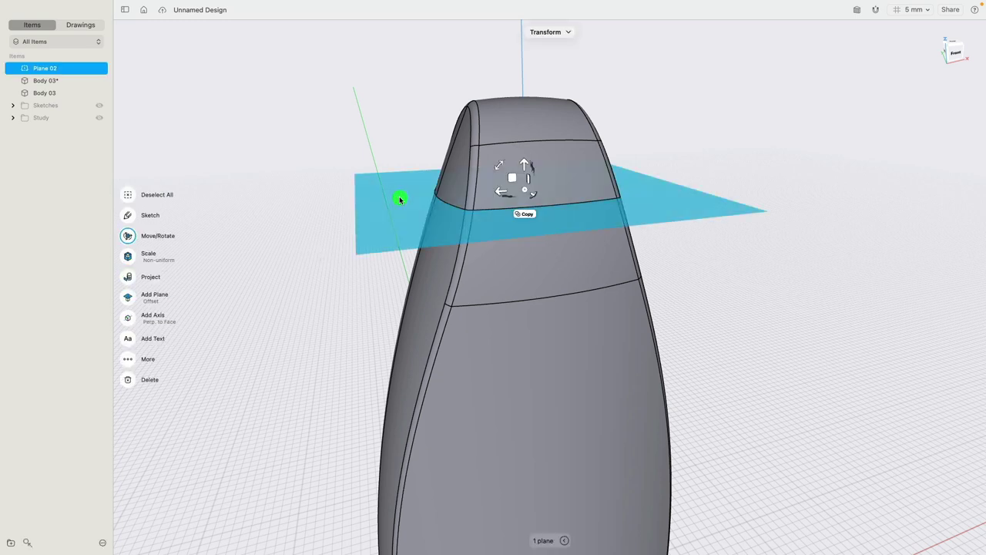
{"action": "left_click", "coordinate": [528, 165]}
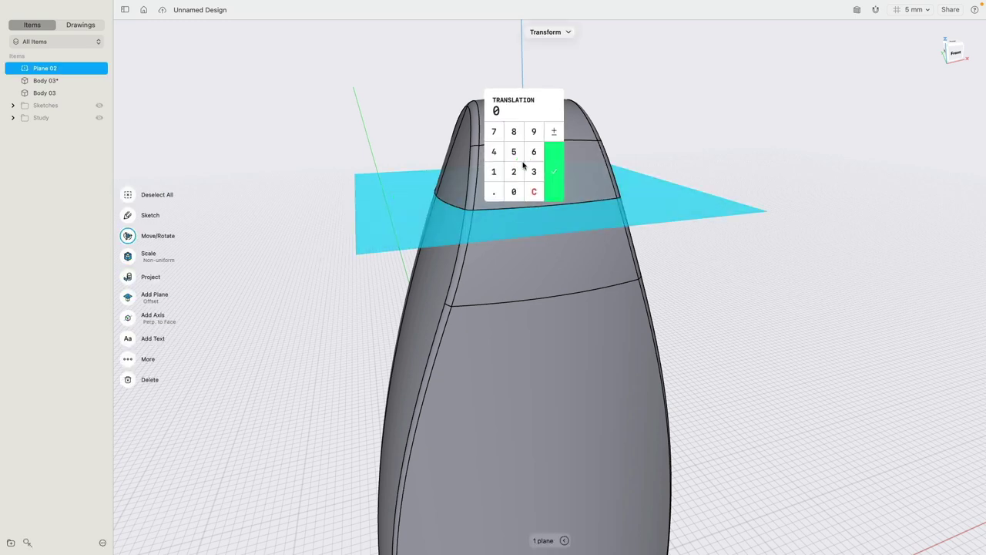
Move the plane down 20 mm and split the lower body along it.
{"action": "type", "text": "-2"}
{"action": "key", "text": "Return"}
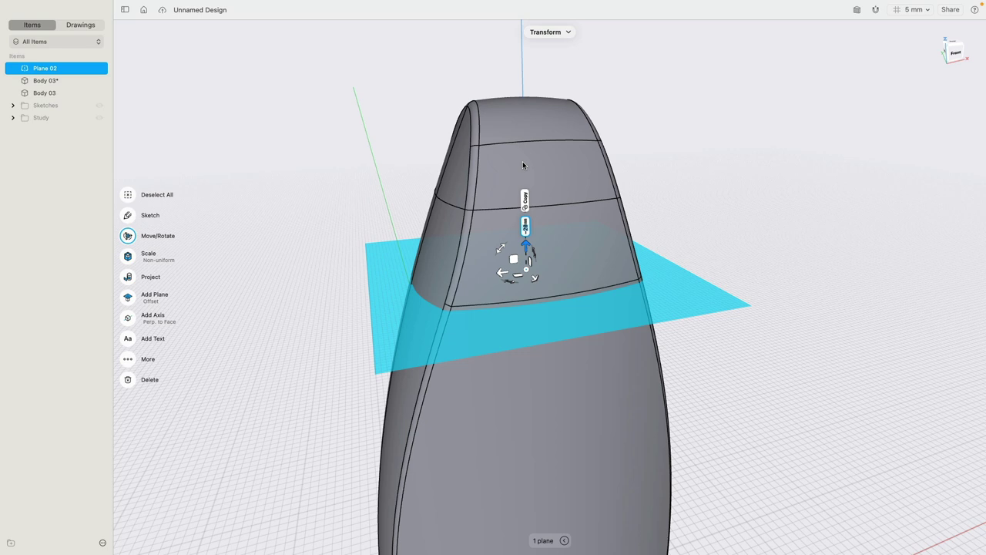
{"action": "left_click", "coordinate": [317, 151]}
{"action": "double_click", "coordinate": [427, 227]}
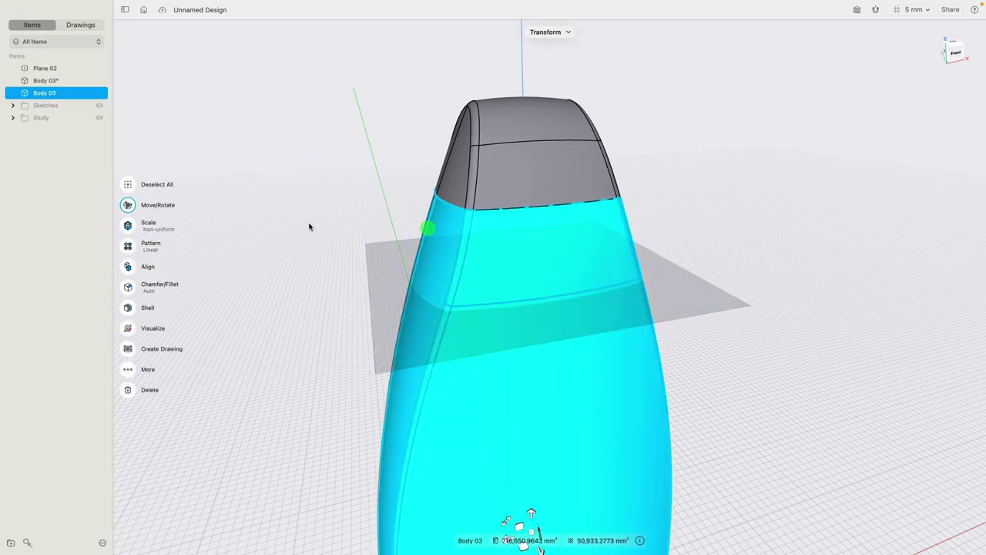
{"action": "left_click", "coordinate": [388, 262]}
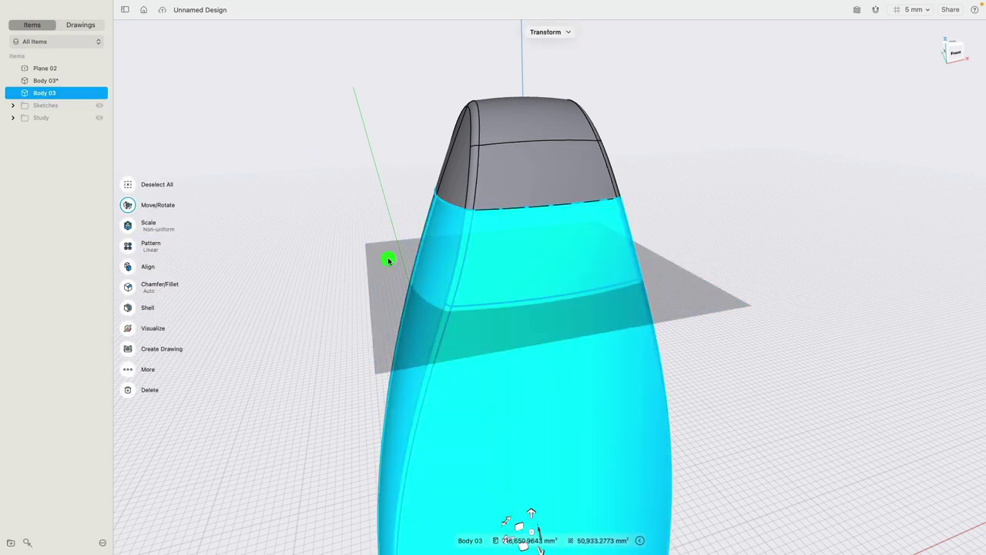
{"action": "left_click", "coordinate": [127, 308]}
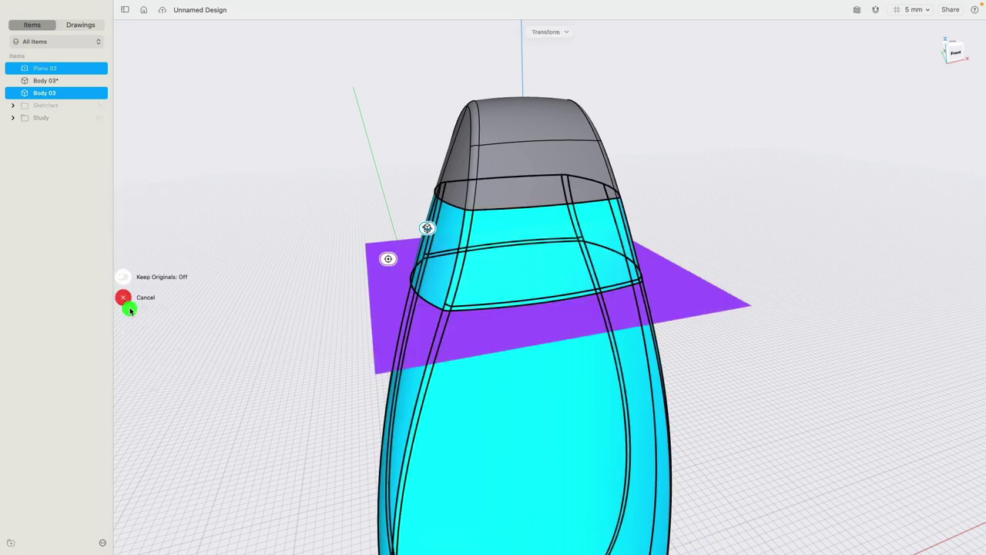
{"action": "left_click", "coordinate": [125, 264]}
{"action": "scroll", "coordinate": [275, 242], "scroll_direction": "down", "scroll_amount": 3}
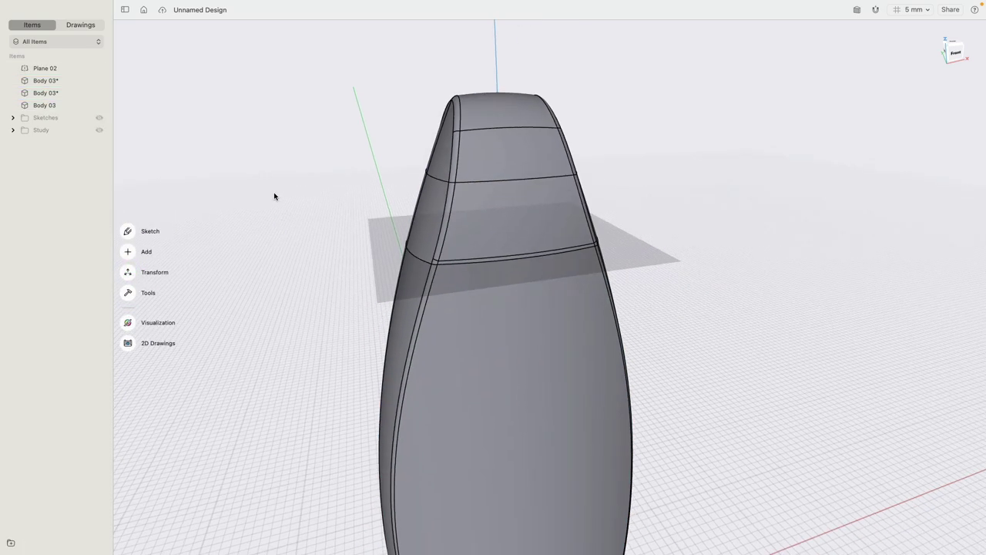
Put the construction plane used for the split into the hidden Sketches folder.
{"action": "left_click", "coordinate": [374, 218]}
{"action": "mouse_move", "coordinate": [56, 69]}
{"action": "left_mouse_down"}
{"action": "mouse_move", "coordinate": [81, 121]}
{"action": "mouse_move", "coordinate": [63, 118]}
{"action": "left_mouse_up"}
{"action": "left_click", "coordinate": [280, 136]}
Rename the large lower body as Bottle.
{"action": "mouse_move", "coordinate": [306, 247]}
{"action": "right_mouse_down"}
{"action": "mouse_move", "coordinate": [231, 246]}
{"action": "mouse_move", "coordinate": [274, 252]}
{"action": "right_mouse_up"}
{"action": "scroll", "coordinate": [274, 254], "scroll_direction": "down", "scroll_amount": 5}
{"action": "middle_click_drag", "start_coordinate": [272, 256], "coordinate": [286, 187]}
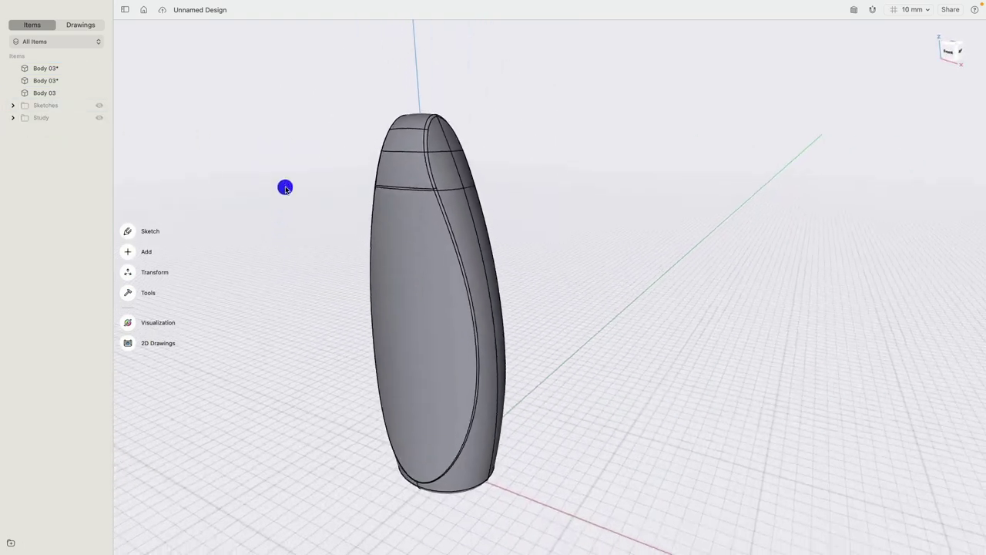
{"action": "left_click", "coordinate": [52, 93]}
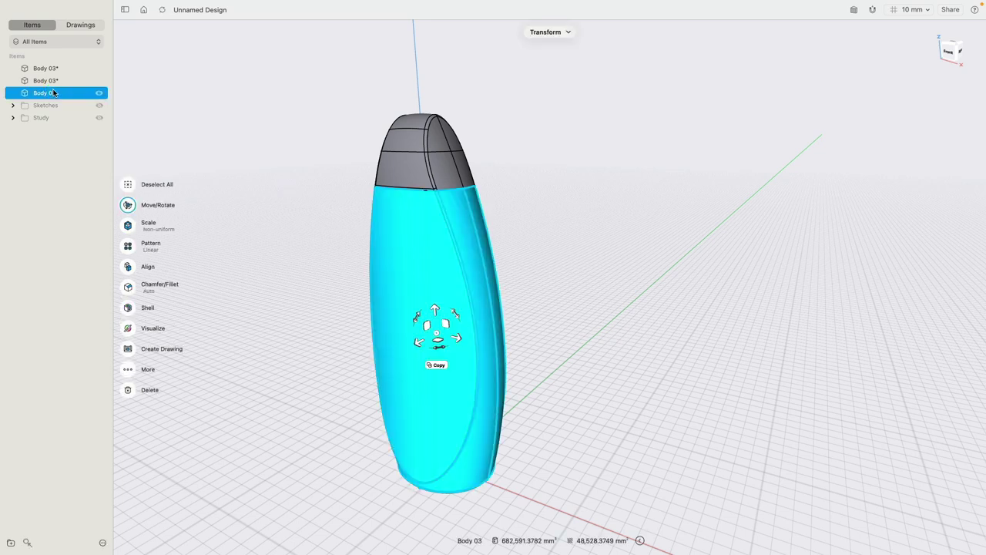
{"action": "right_click", "coordinate": [53, 94]}
{"action": "left_click", "coordinate": [85, 110]}
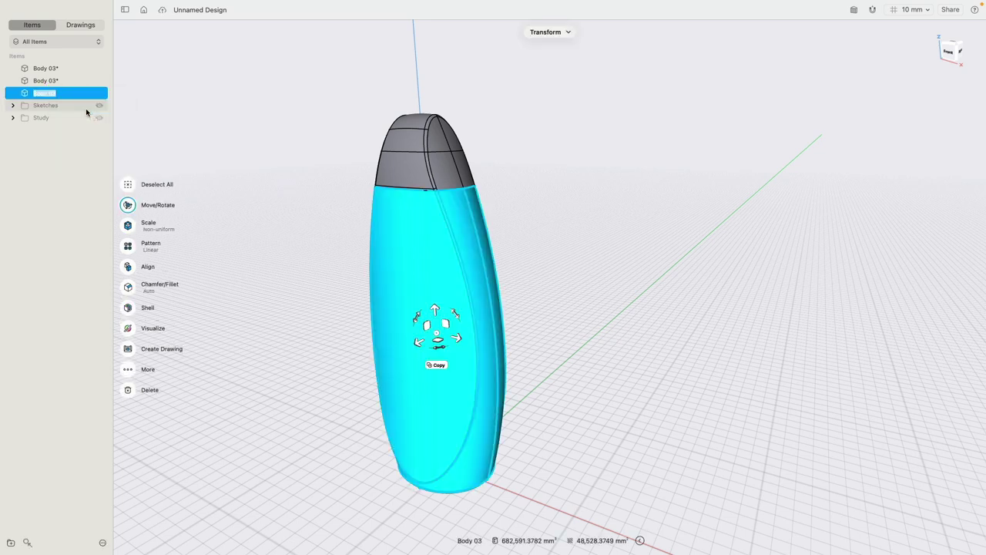
{"action": "type", "text": "Bottle"}
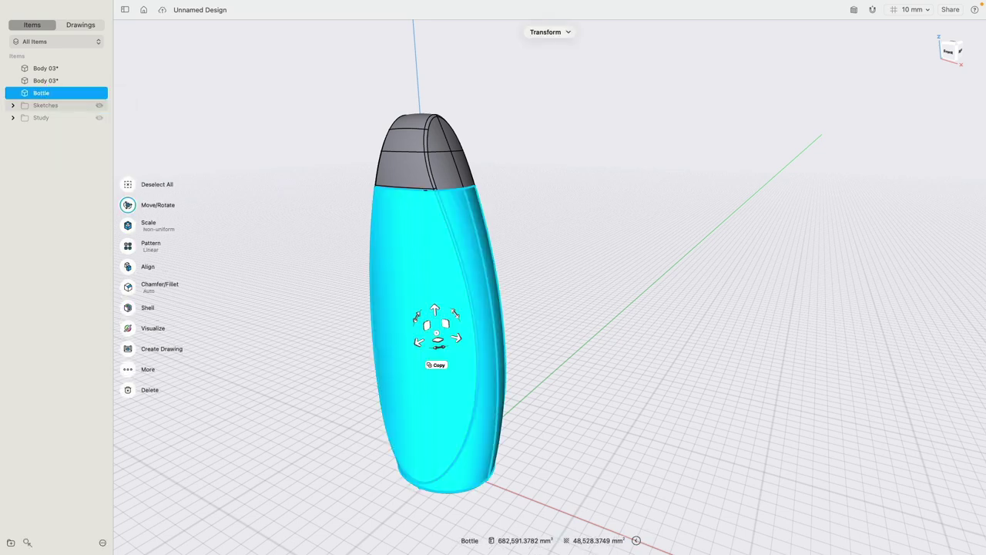
Rename the middle body above the bottle as Cap.
{"action": "left_click", "coordinate": [56, 81]}
{"action": "right_click", "coordinate": [56, 83]}
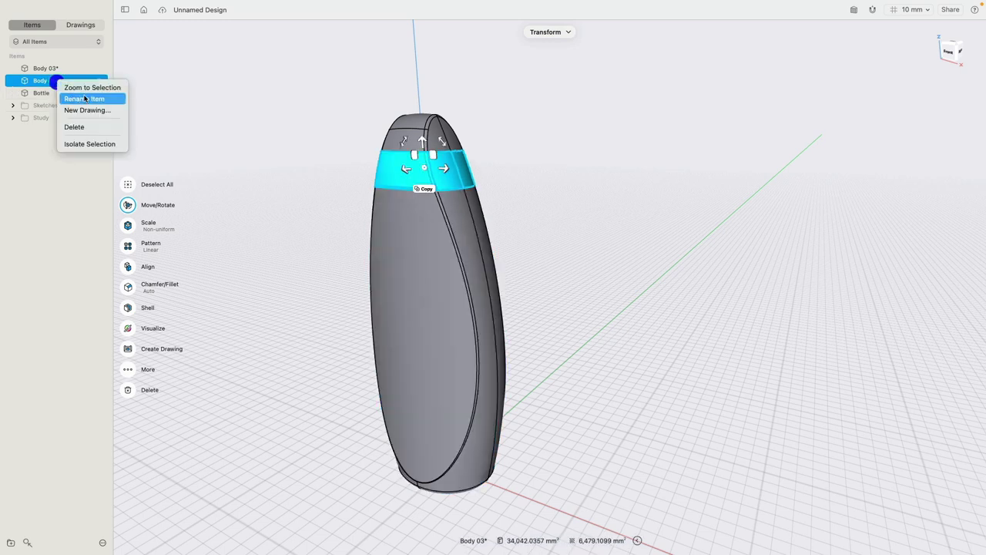
{"action": "left_click", "coordinate": [92, 99]}
{"action": "type", "text": "Cap"}
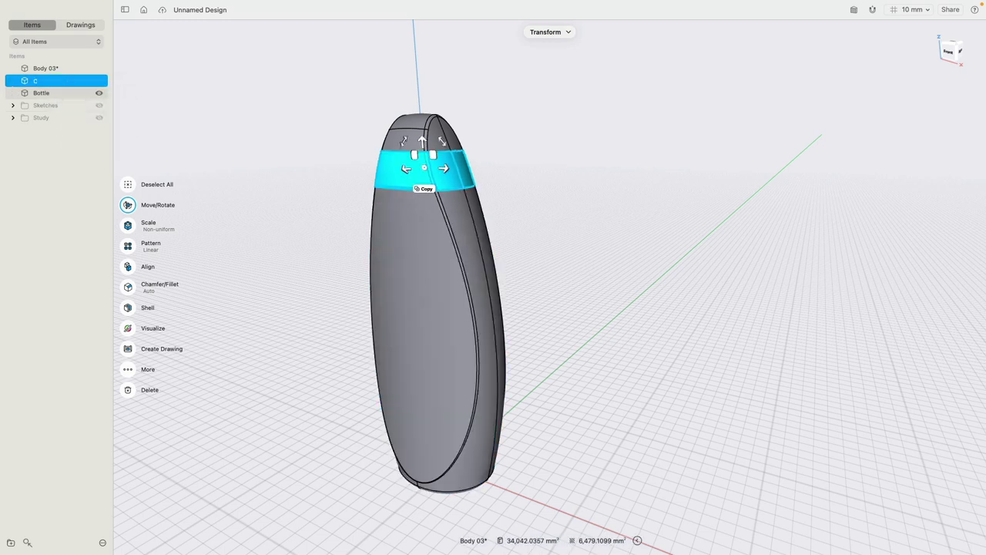
{"action": "key", "text": "Return"}
Rename the topmost body as Lid and deselect it.
{"action": "left_click", "coordinate": [59, 67]}
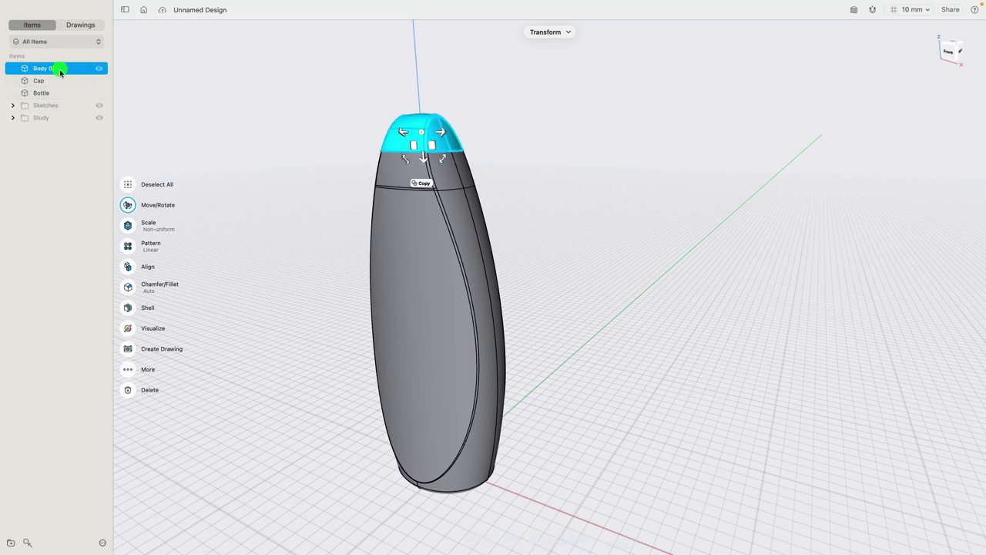
{"action": "right_click", "coordinate": [58, 68]}
{"action": "left_click", "coordinate": [107, 88]}
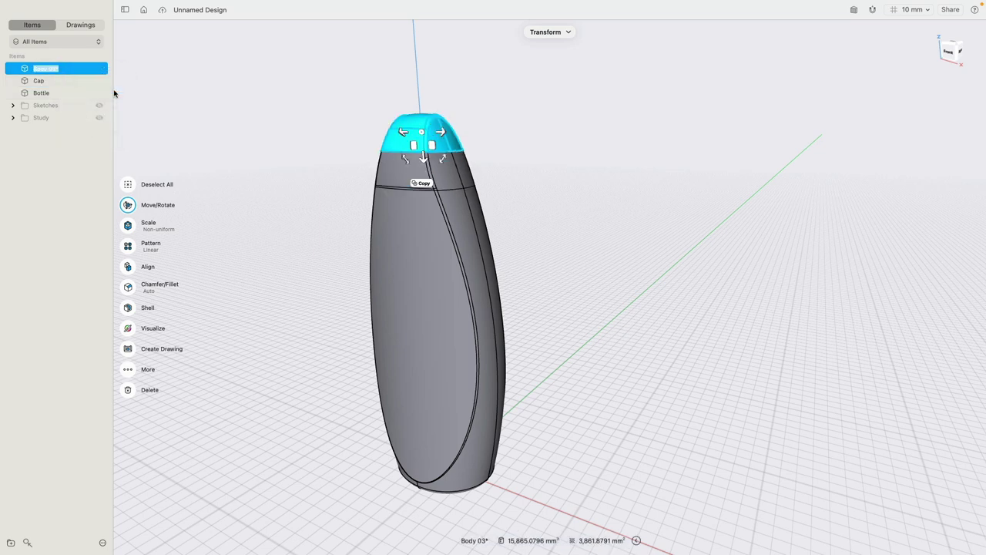
{"action": "type", "text": "Lid"}
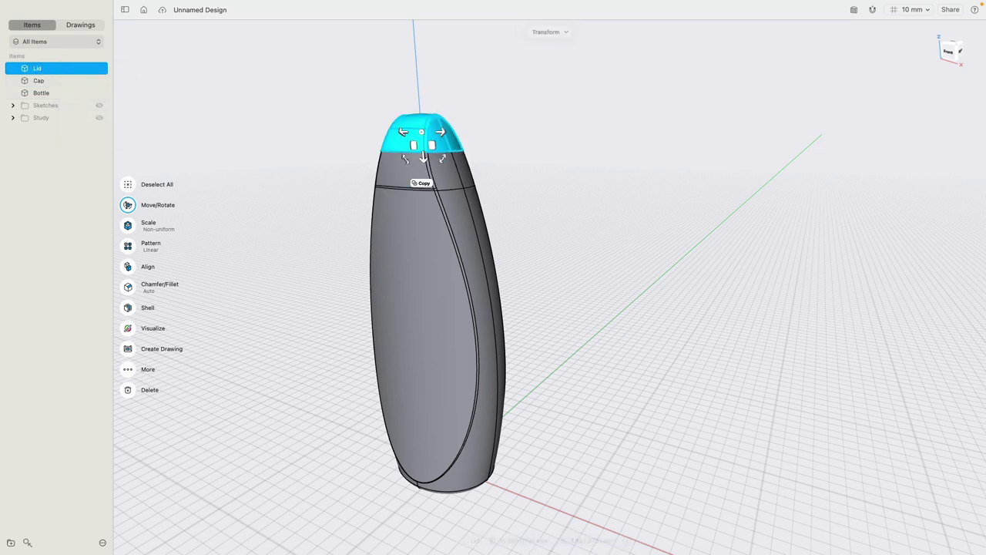
{"action": "left_click", "coordinate": [325, 166]}
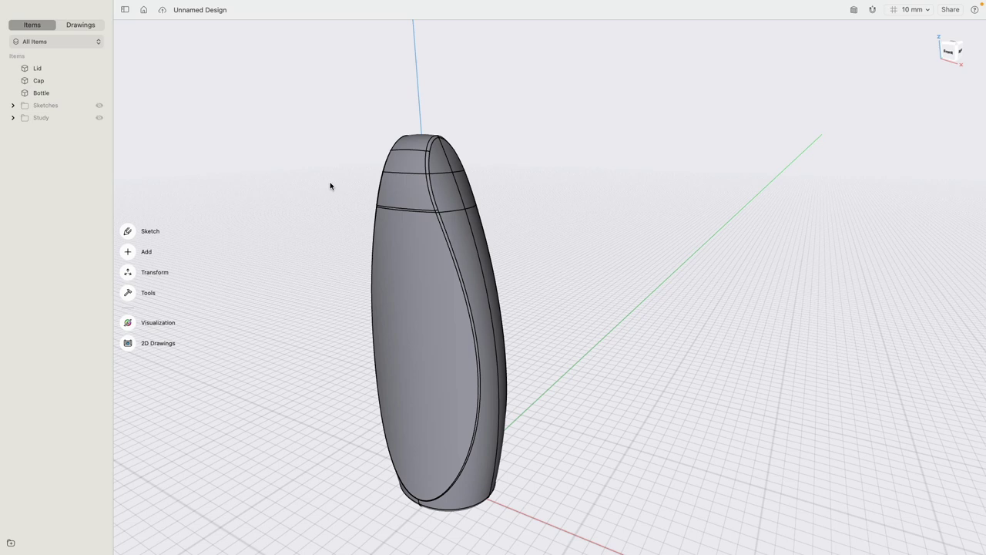
Hide the Bottle and Cap bodies, and shell the Lid through its underside face with a 1 mm wall.
{"action": "left_click", "coordinate": [100, 92]}
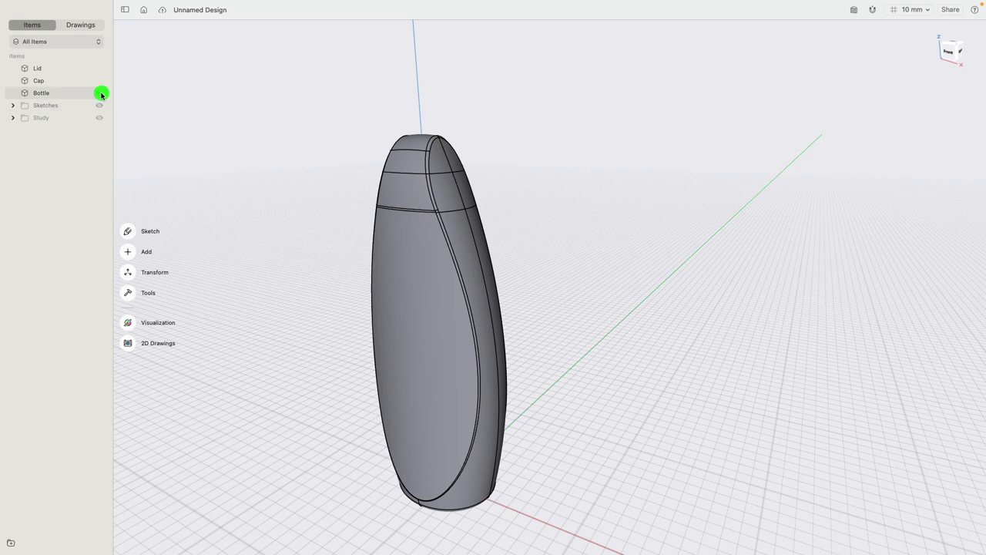
{"action": "left_click", "coordinate": [99, 80]}
{"action": "scroll", "coordinate": [317, 145], "scroll_direction": "up", "scroll_amount": 3}
{"action": "right_click_drag", "start_coordinate": [352, 165], "coordinate": [393, 176]}
{"action": "left_click", "coordinate": [413, 205]}
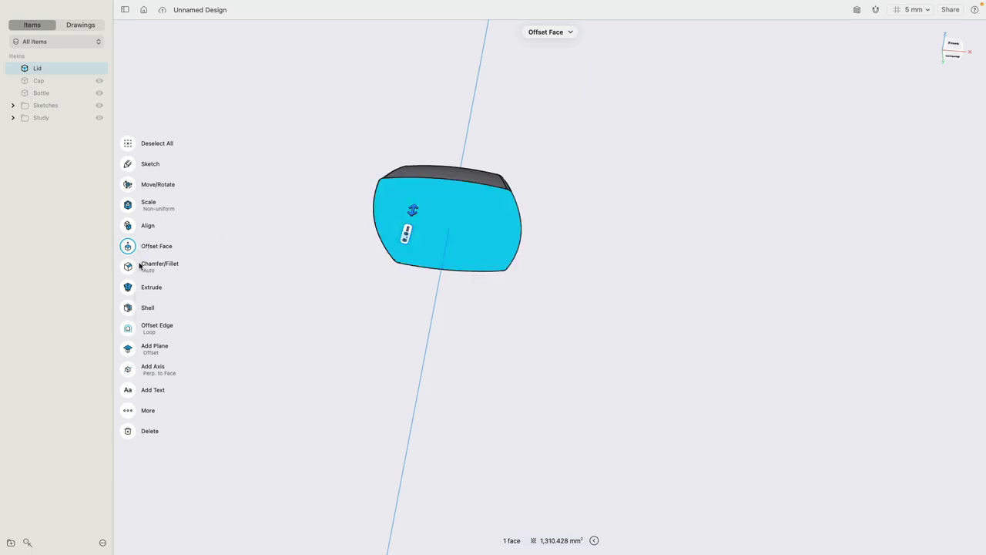
{"action": "left_click", "coordinate": [128, 308]}
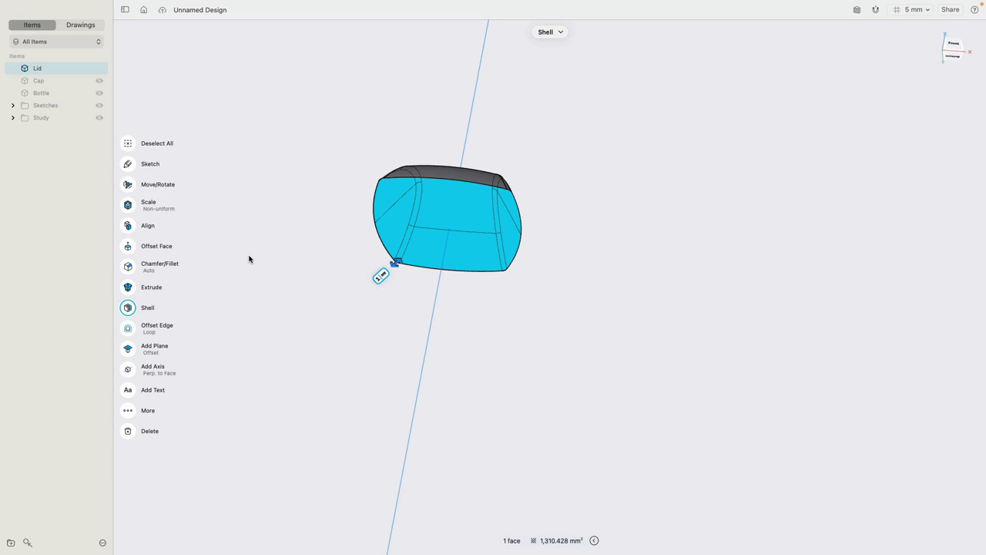
{"action": "key", "text": "Return"}
Examine the shelled inside of the Lid, including its wall rim and inner rounded edges.
{"action": "right_click_drag", "start_coordinate": [311, 264], "coordinate": [325, 192]}
{"action": "scroll", "coordinate": [351, 179], "scroll_direction": "up", "scroll_amount": 2}
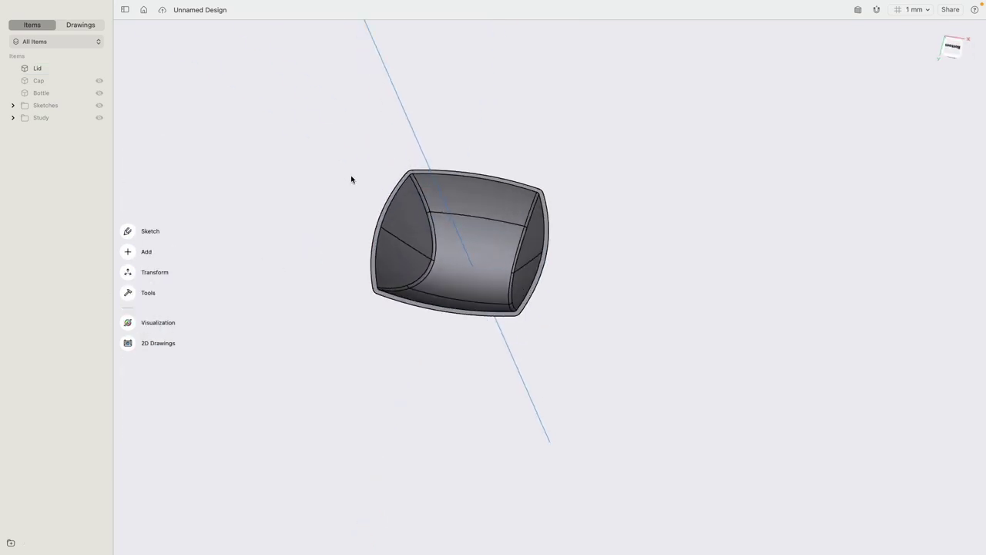
{"action": "scroll", "coordinate": [481, 142], "scroll_direction": "up", "scroll_amount": 5}
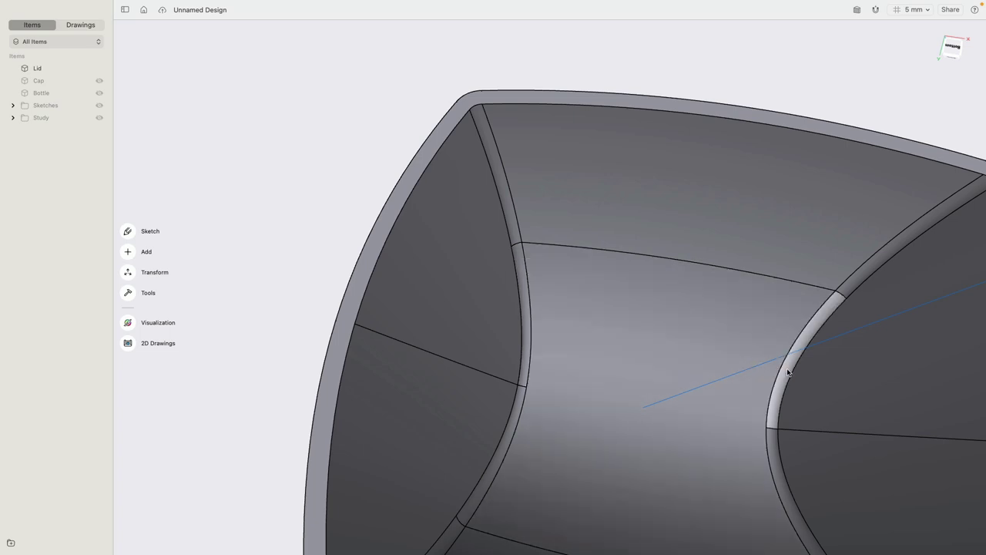
{"action": "scroll", "coordinate": [720, 260], "scroll_direction": "down", "scroll_amount": 6}
{"action": "right_click_drag", "start_coordinate": [628, 215], "coordinate": [626, 305]}
{"action": "middle_click_drag", "start_coordinate": [604, 175], "coordinate": [490, 312]}
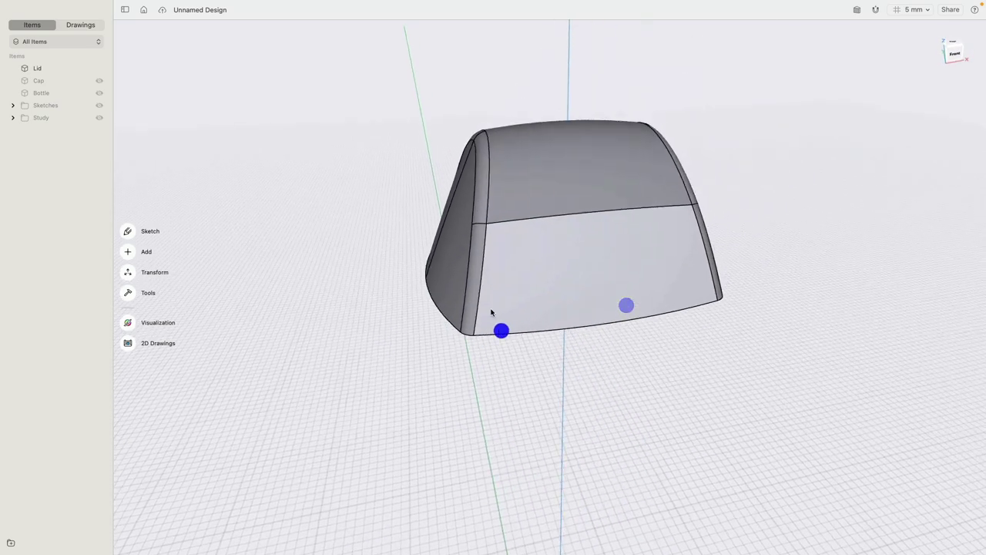
Hide the Lid and show only the Cap body.
{"action": "left_click", "coordinate": [98, 67]}
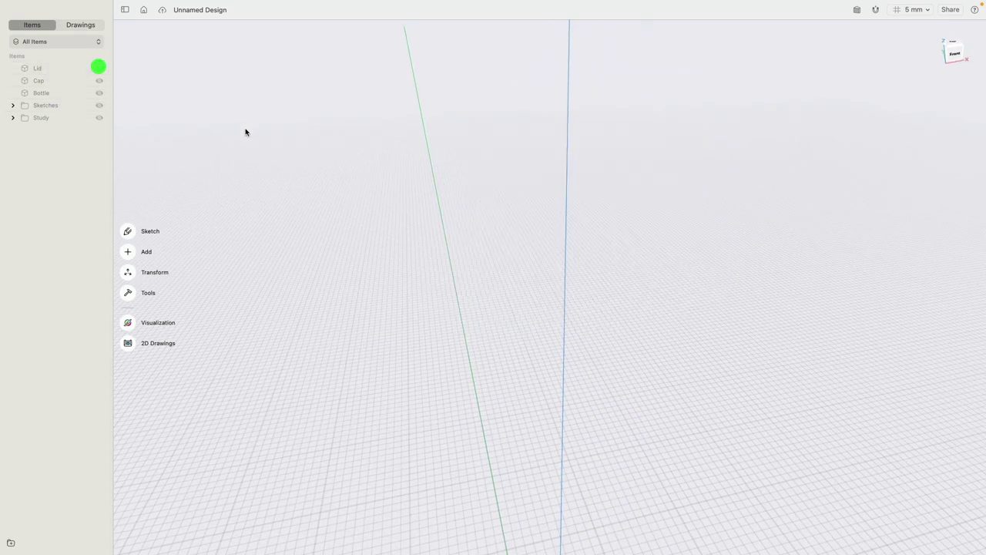
{"action": "left_click", "coordinate": [99, 81]}
{"action": "right_click_drag", "start_coordinate": [378, 212], "coordinate": [403, 217]}
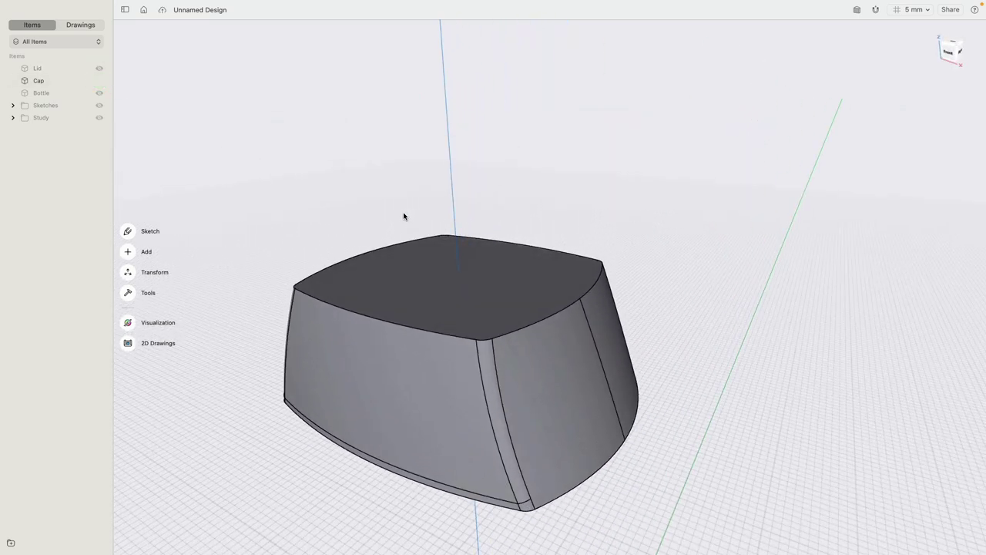
{"action": "left_click", "coordinate": [98, 69]}
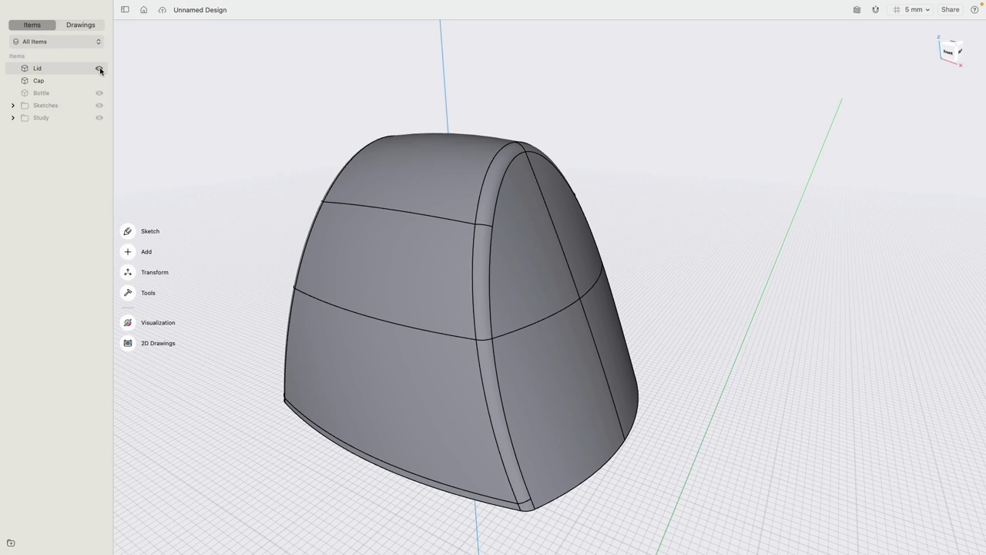
{"action": "left_click", "coordinate": [99, 69]}
Start a sketch on the top face of the Cap.
{"action": "right_click_drag", "start_coordinate": [306, 265], "coordinate": [405, 328]}
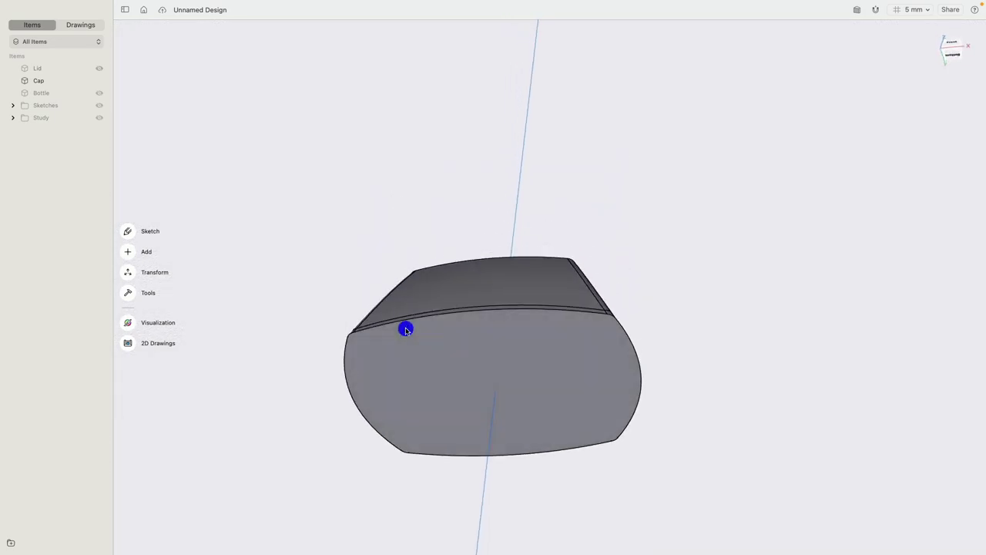
{"action": "left_click", "coordinate": [426, 341]}
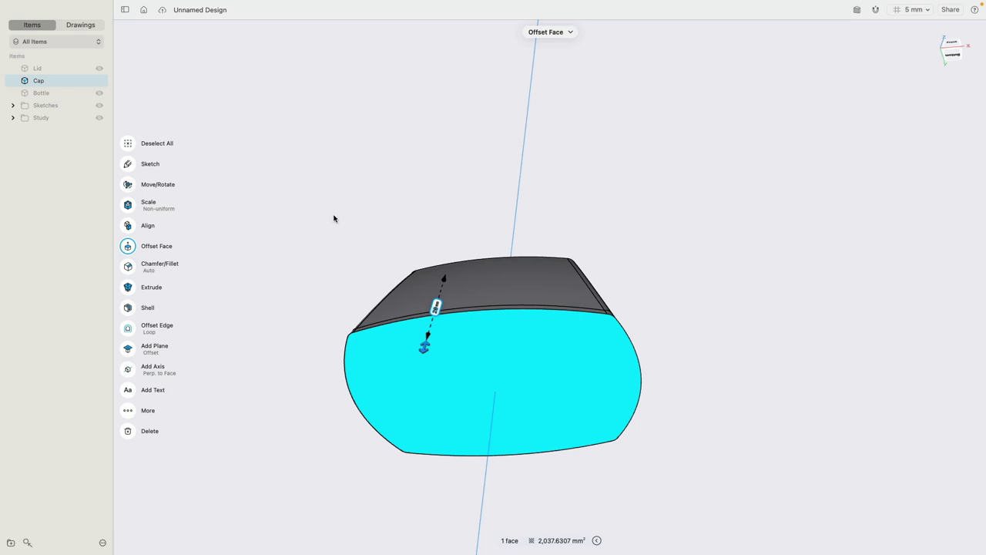
{"action": "right_click_drag", "start_coordinate": [334, 218], "coordinate": [339, 301]}
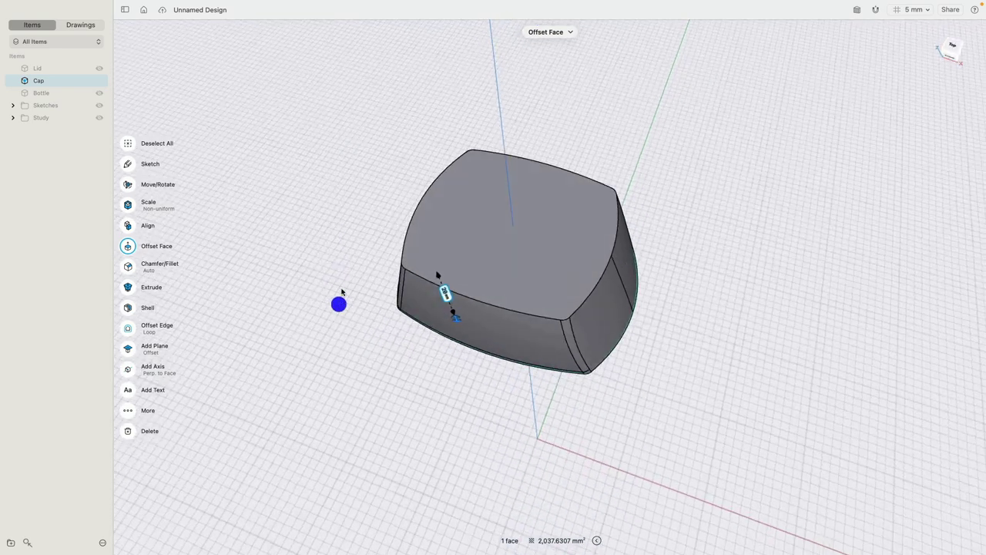
{"action": "left_click", "coordinate": [483, 287]}
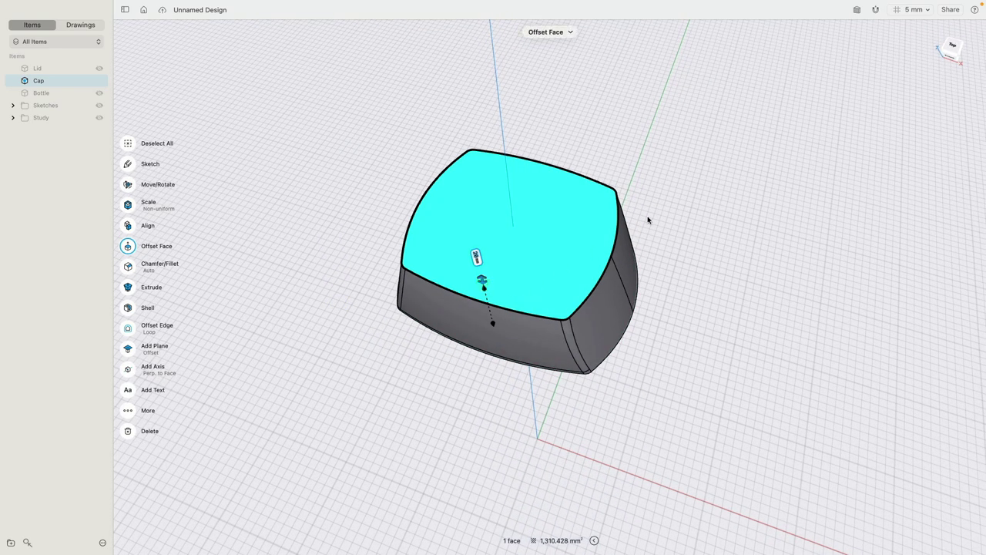
{"action": "left_click", "coordinate": [128, 164]}
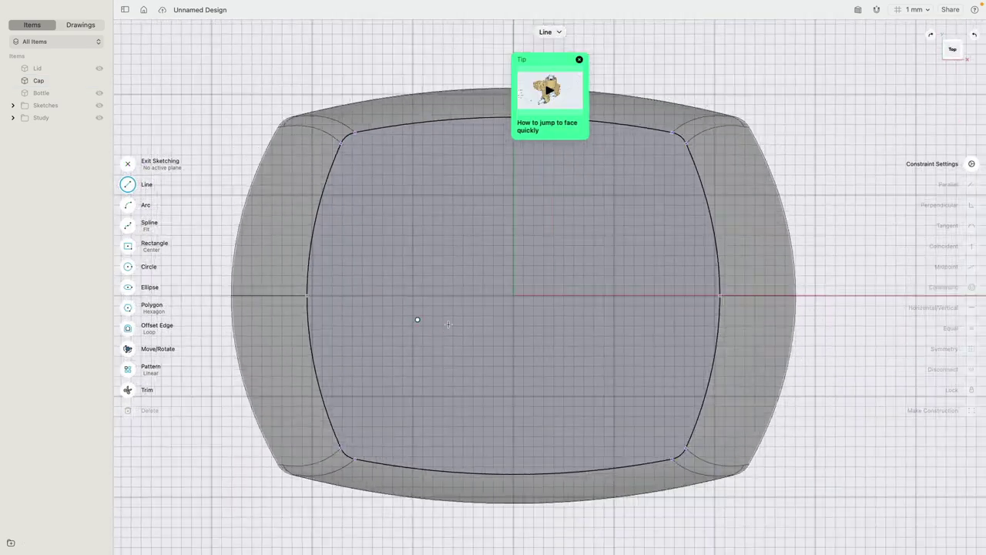
Draw a three-point arc across the Cap's front edge, curving inward, with a 45° sweep and a radius of about 39.2 mm.
{"action": "middle_click_drag", "start_coordinate": [470, 315], "coordinate": [371, 216]}
{"action": "scroll", "coordinate": [253, 211], "scroll_direction": "left", "scroll_amount": 2}
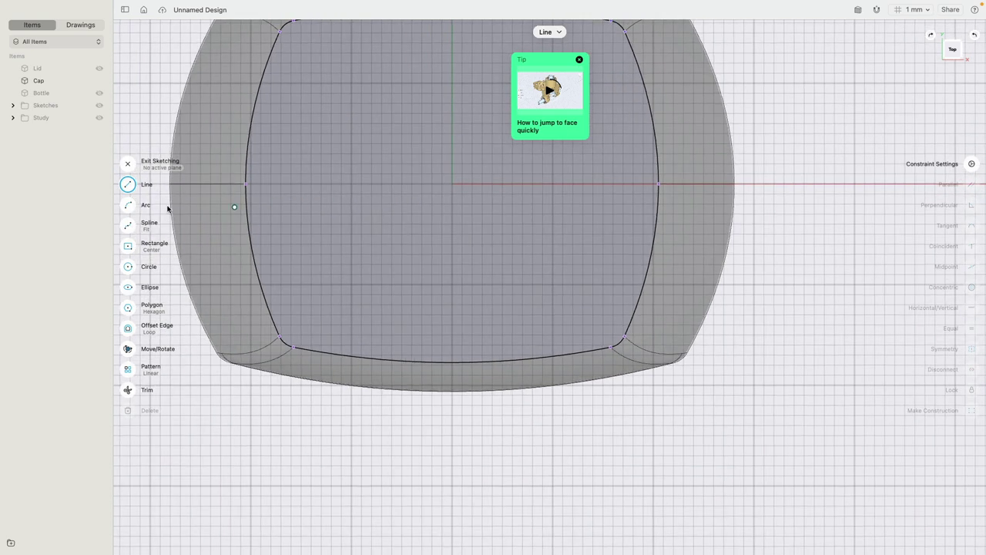
{"action": "left_click", "coordinate": [128, 205]}
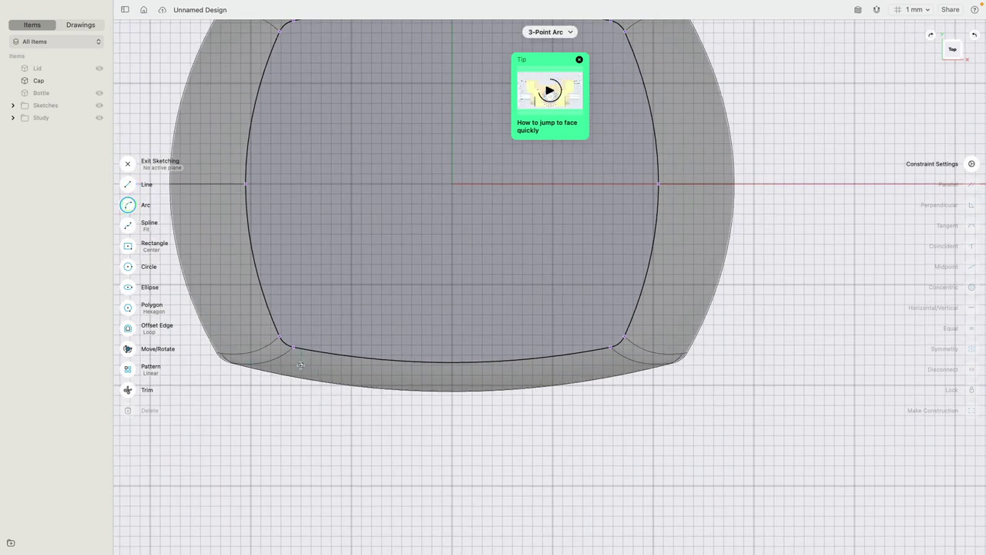
{"action": "left_click", "coordinate": [301, 365]}
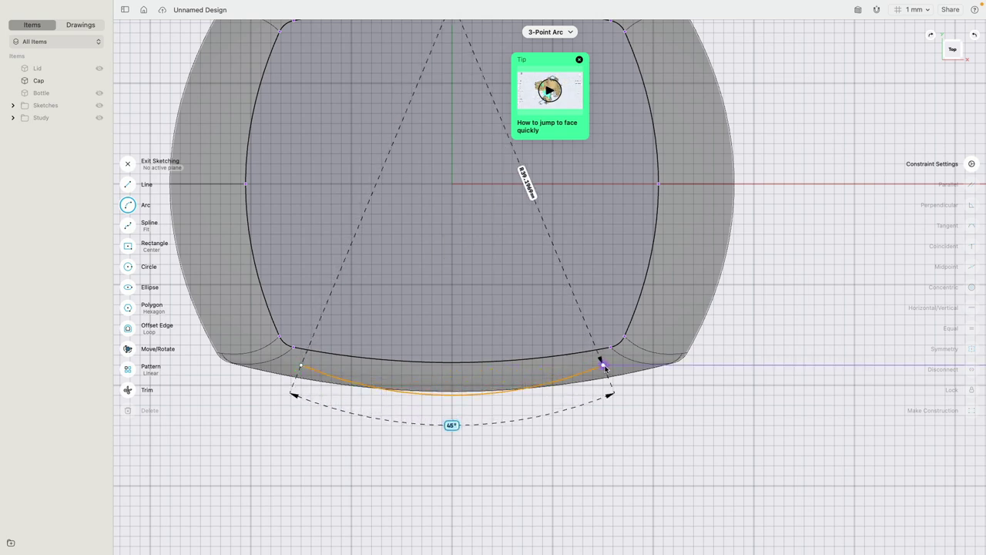
{"action": "left_click", "coordinate": [604, 366]}
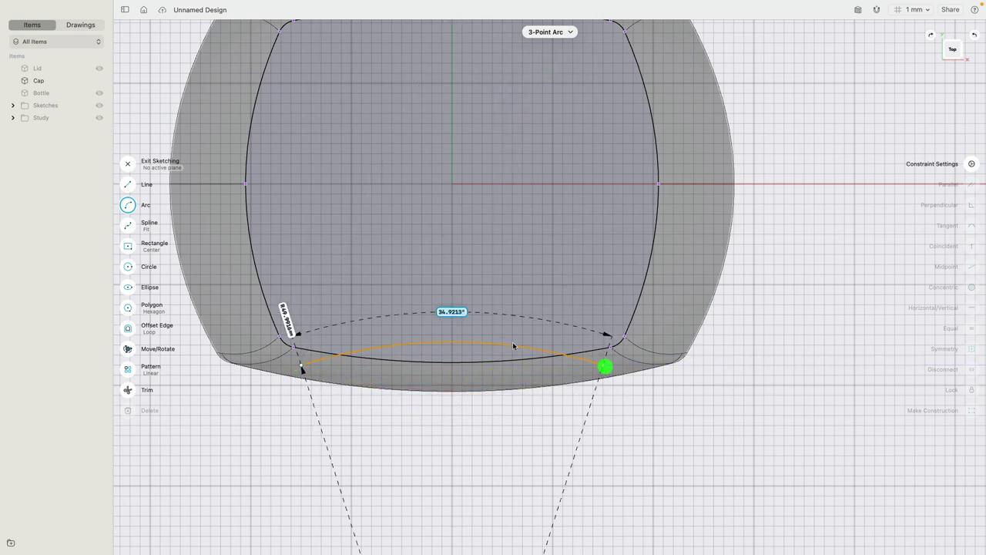
{"action": "left_click", "coordinate": [464, 336]}
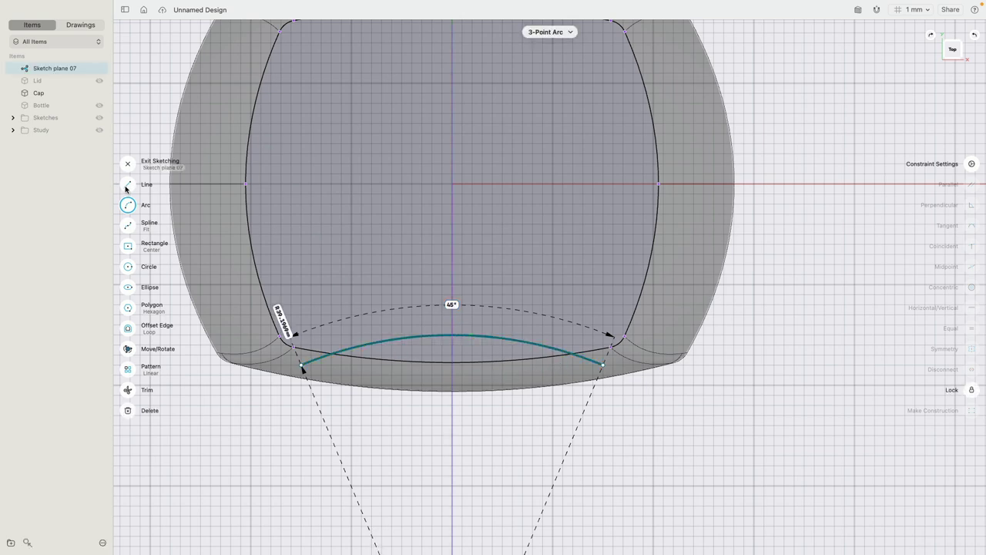
{"action": "scroll", "coordinate": [467, 353], "scroll_direction": "up", "scroll_amount": 5}
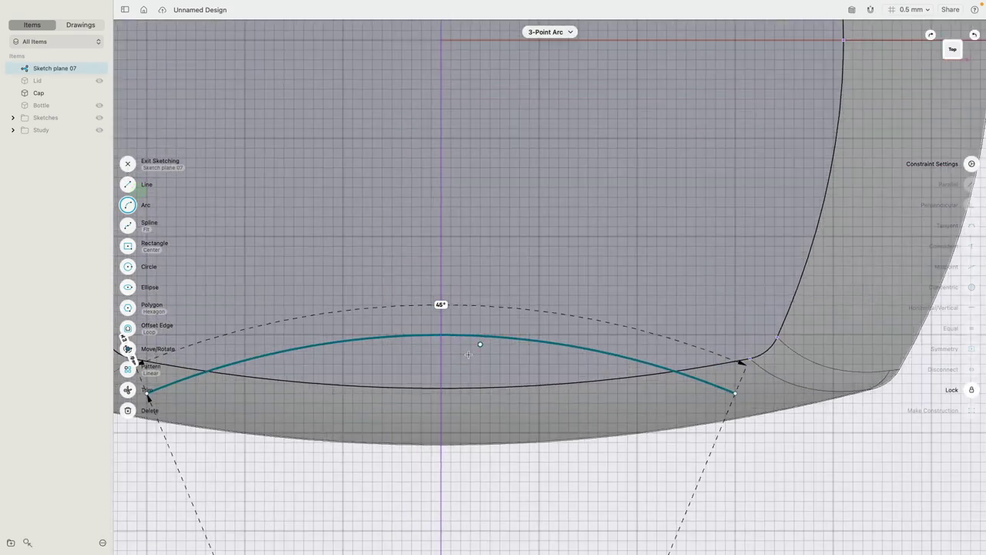
Check the gap between the Cap's front edge and the arc along the centerline with a temporary line.
{"action": "left_click", "coordinate": [440, 383]}
{"action": "left_click", "coordinate": [128, 185]}
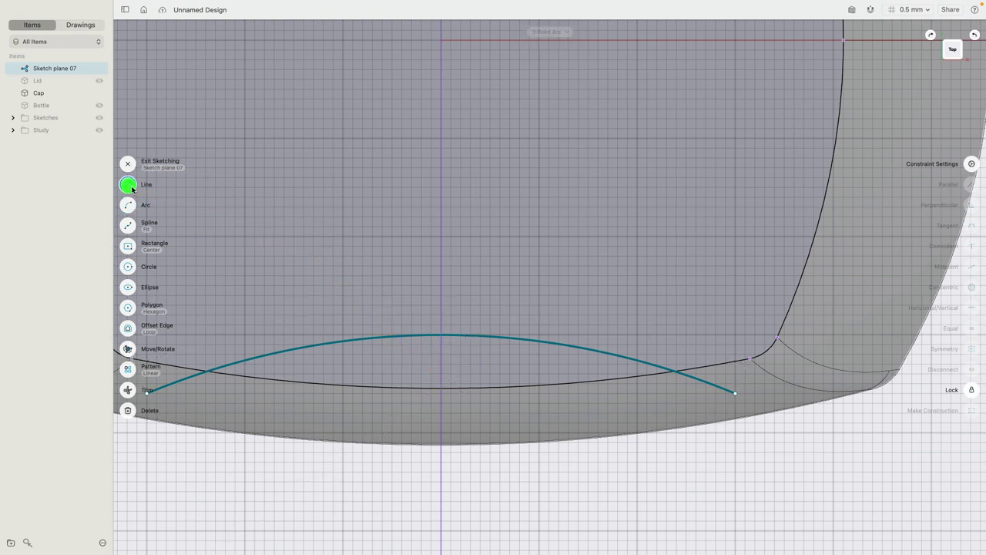
{"action": "left_click", "coordinate": [440, 382]}
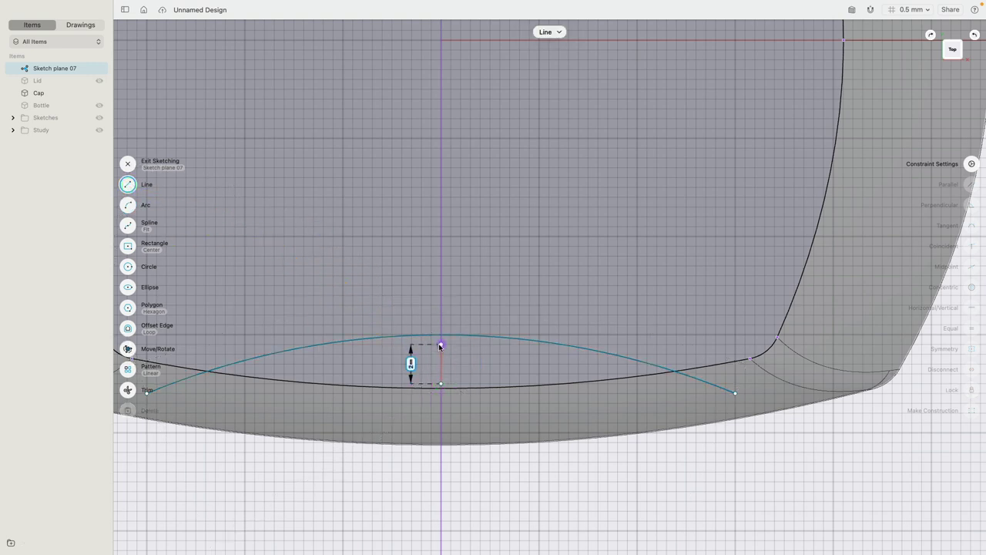
{"action": "key", "text": "Escape"}
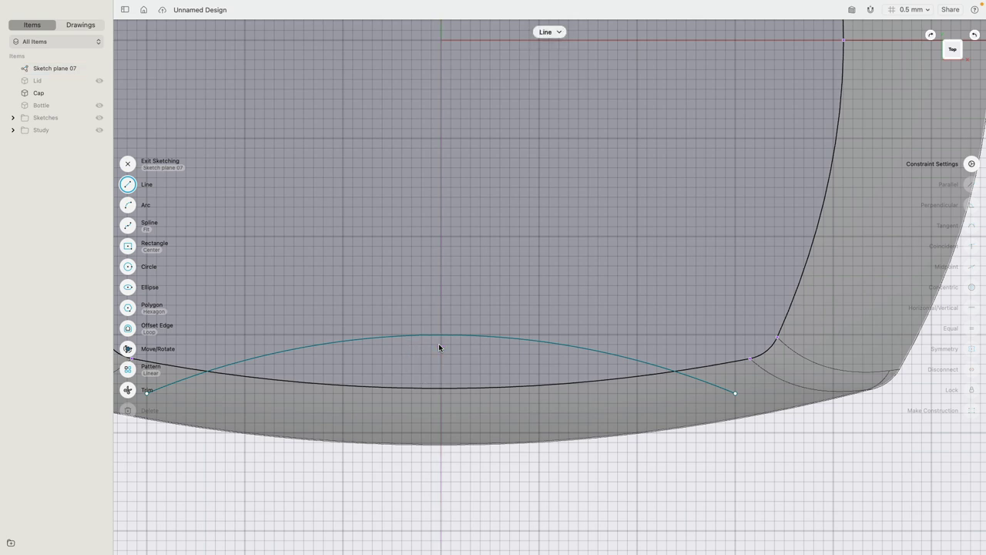
Lock both endpoints of the arc and flatten its curve to a radius of about 50.3 mm.
{"action": "scroll", "coordinate": [439, 343], "scroll_direction": "down", "scroll_amount": 3}
{"action": "middle_click_drag", "start_coordinate": [296, 350], "coordinate": [302, 327]}
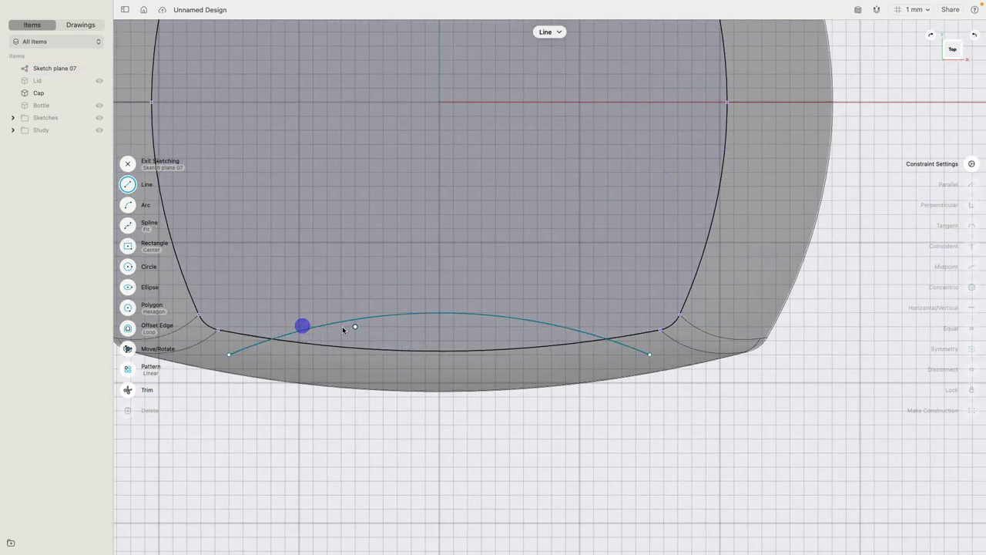
{"action": "scroll", "coordinate": [343, 345], "scroll_direction": "down", "scroll_amount": 2}
{"action": "key", "text": "Escape"}
{"action": "left_click", "coordinate": [247, 354]}
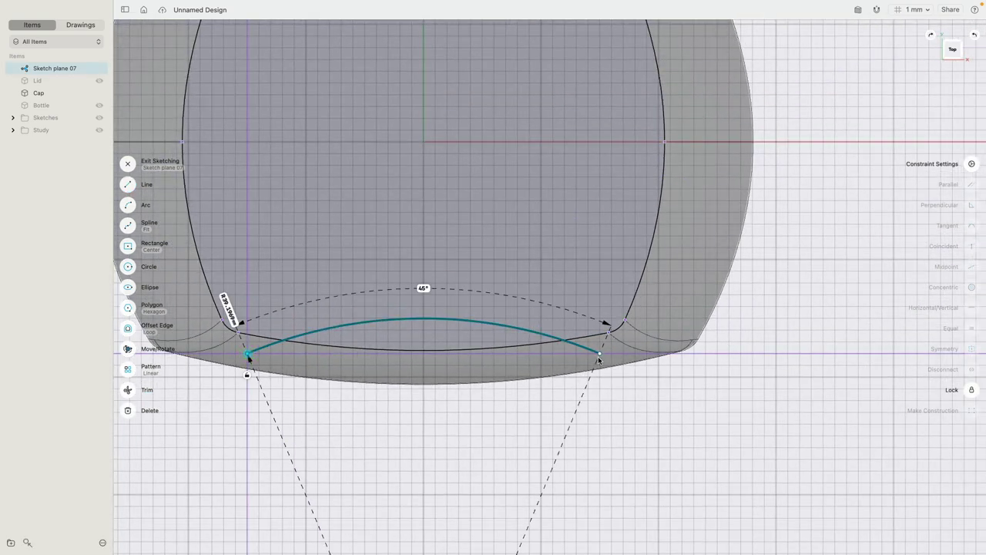
{"action": "left_click", "coordinate": [600, 355]}
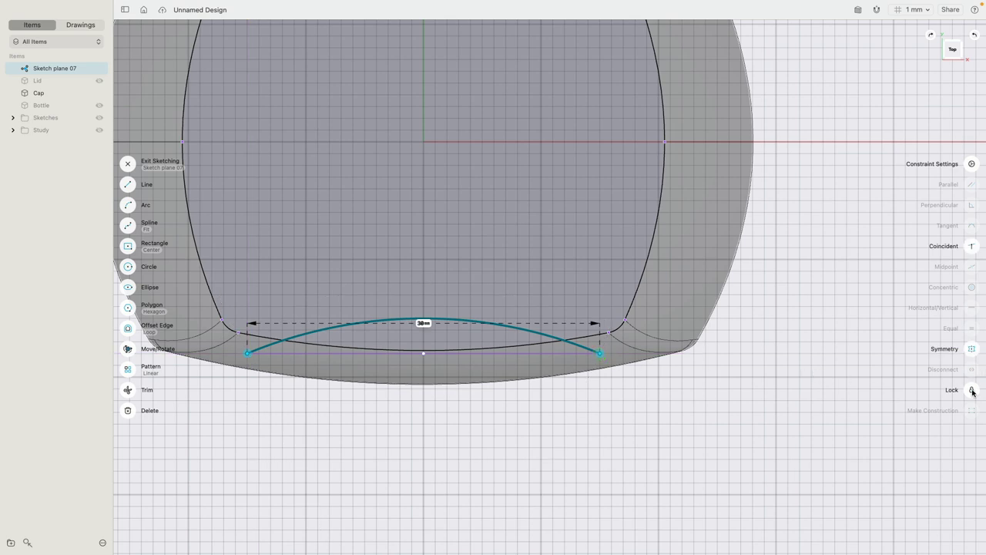
{"action": "left_click", "coordinate": [483, 323]}
{"action": "mouse_move", "coordinate": [426, 310]}
{"action": "left_mouse_down"}
{"action": "mouse_move", "coordinate": [425, 319]}
{"action": "mouse_move", "coordinate": [416, 167]}
{"action": "mouse_move", "coordinate": [422, 355]}
{"action": "mouse_move", "coordinate": [426, 173]}
{"action": "left_mouse_up"}
Check the gap between the flattened arc and the Cap's front edge with a temporary line.
{"action": "scroll", "coordinate": [405, 325], "scroll_direction": "up", "scroll_amount": 5}
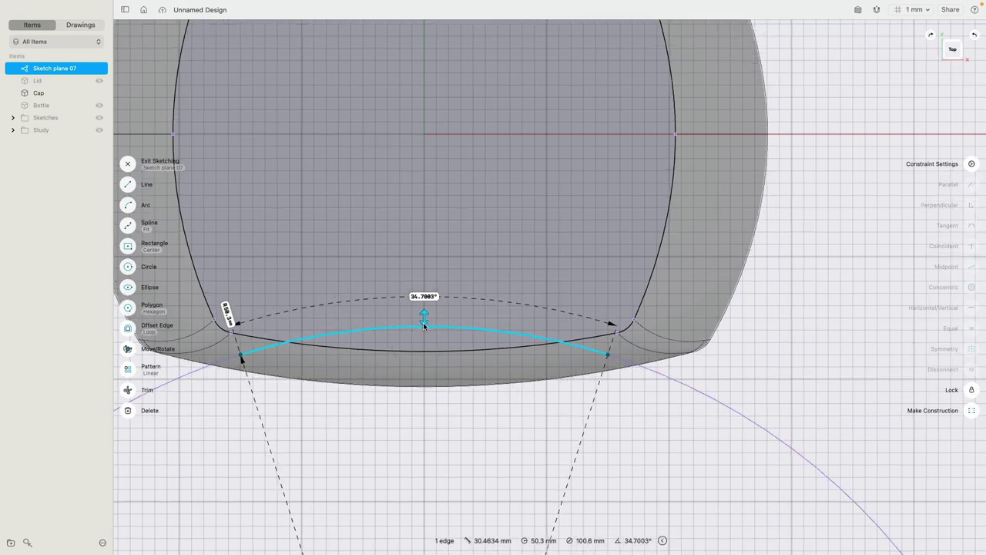
{"action": "left_click", "coordinate": [128, 184]}
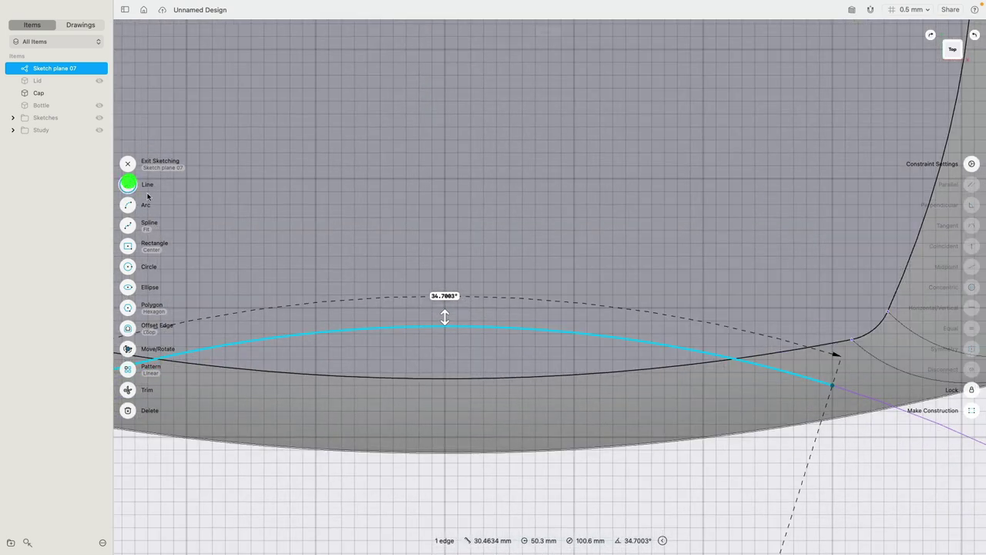
{"action": "left_click", "coordinate": [445, 372]}
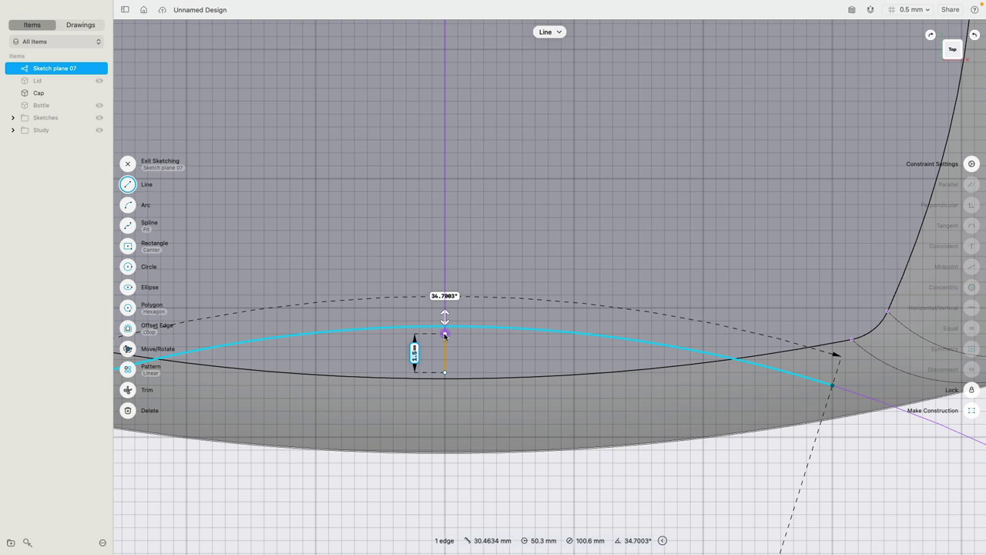
{"action": "key", "text": "Escape"}
{"action": "scroll", "coordinate": [445, 336], "scroll_direction": "down", "scroll_amount": 5}
{"action": "key", "text": "Escape"}
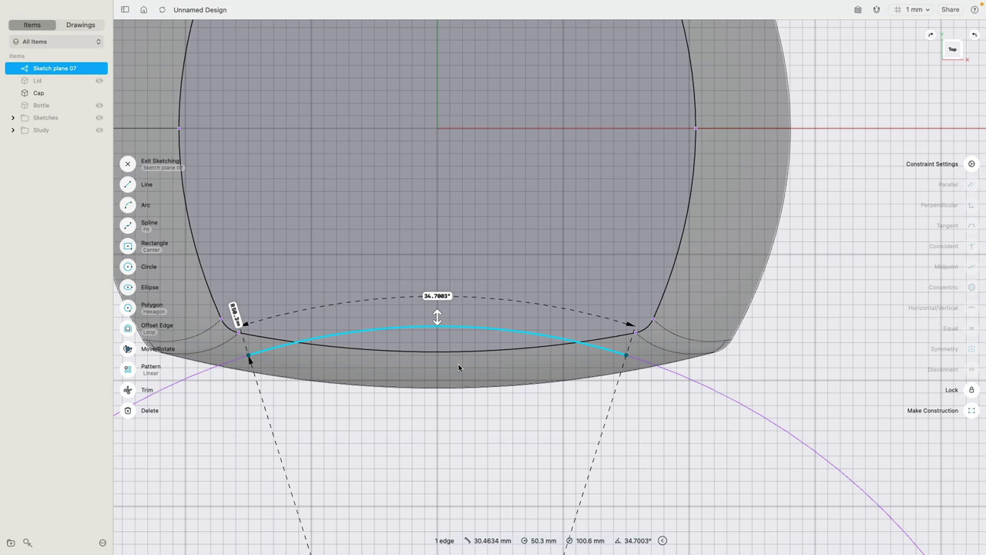
Examine how the arc crosses the Lid on its own, then show only the Cap again.
{"action": "left_click", "coordinate": [99, 81]}
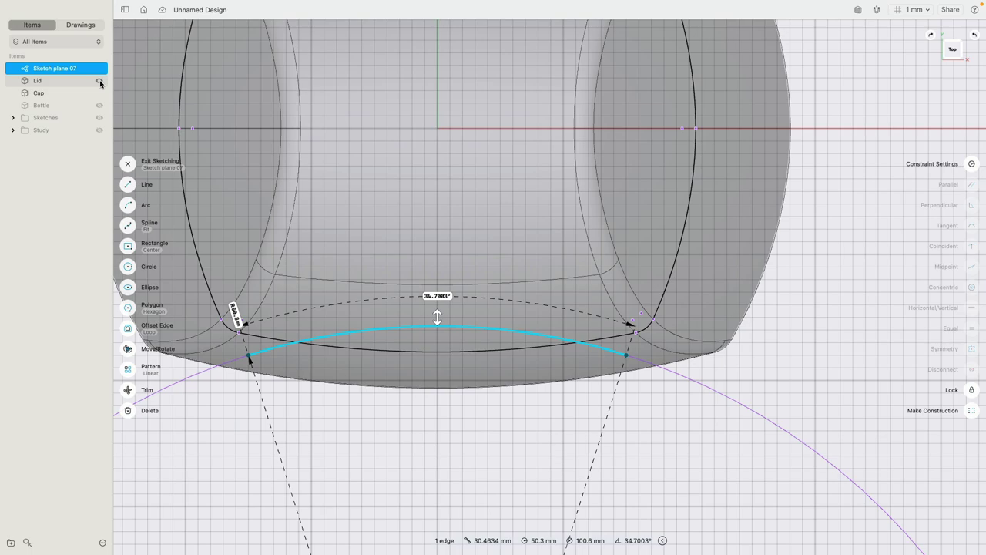
{"action": "left_click", "coordinate": [99, 94]}
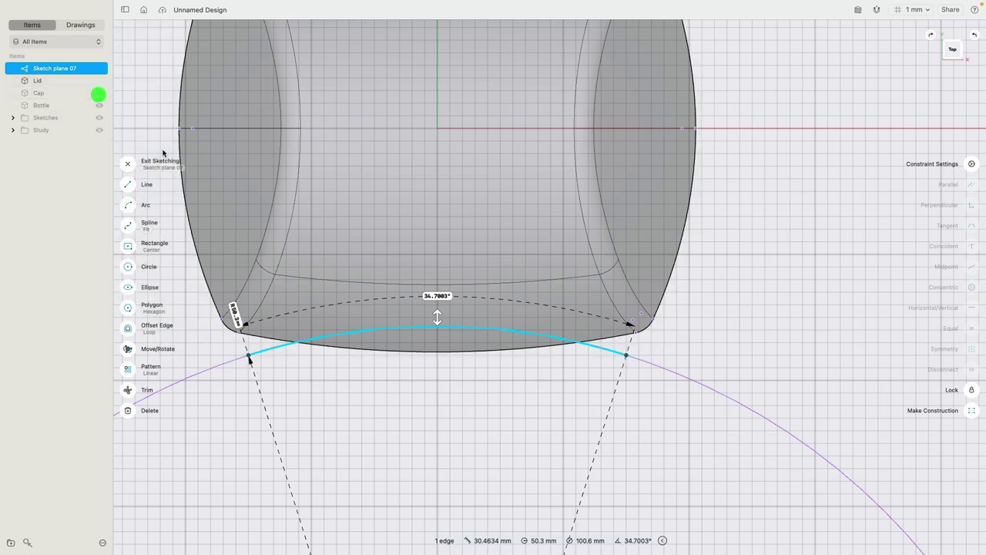
{"action": "right_click_drag", "start_coordinate": [373, 304], "coordinate": [303, 274]}
{"action": "scroll", "coordinate": [372, 170], "scroll_direction": "up", "scroll_amount": 2}
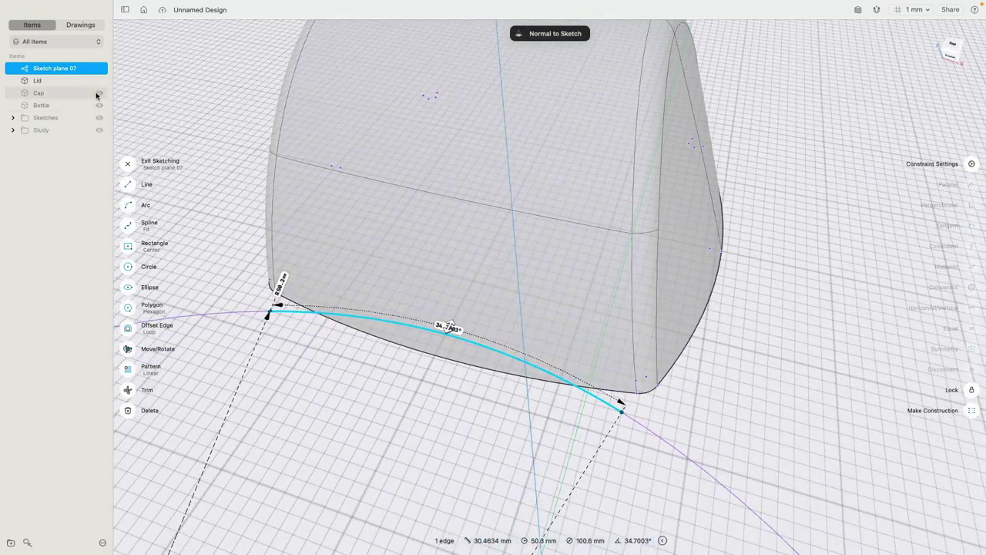
{"action": "left_click", "coordinate": [99, 81]}
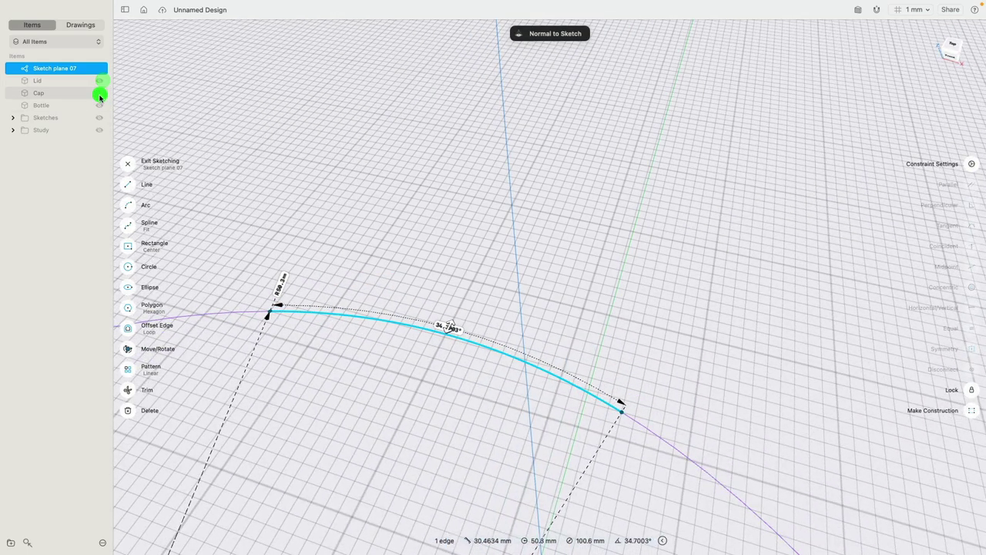
{"action": "left_click", "coordinate": [99, 92]}
{"action": "scroll", "coordinate": [352, 221], "scroll_direction": "up", "scroll_amount": 3}
{"action": "right_click_drag", "start_coordinate": [352, 222], "coordinate": [347, 223]}
{"action": "scroll", "coordinate": [259, 266], "scroll_direction": "down", "scroll_amount": 3}
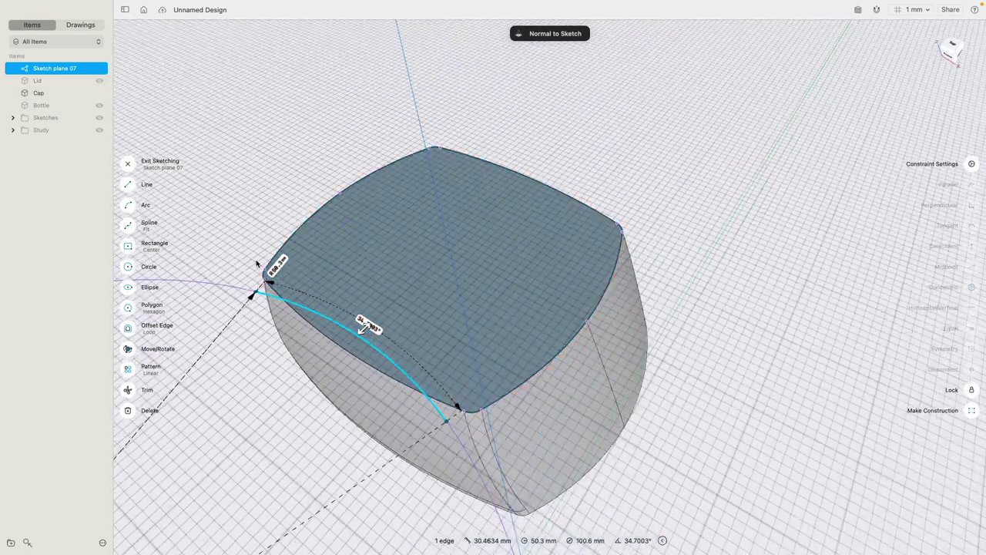
Close the profile with an outward-bulging 90° three-point arc between the same endpoints, radius about 21.2 mm, and finish the sketch.
{"action": "right_click_drag", "start_coordinate": [257, 264], "coordinate": [273, 275]}
{"action": "middle_click_drag", "start_coordinate": [244, 255], "coordinate": [267, 202]}
{"action": "left_click", "coordinate": [128, 205]}
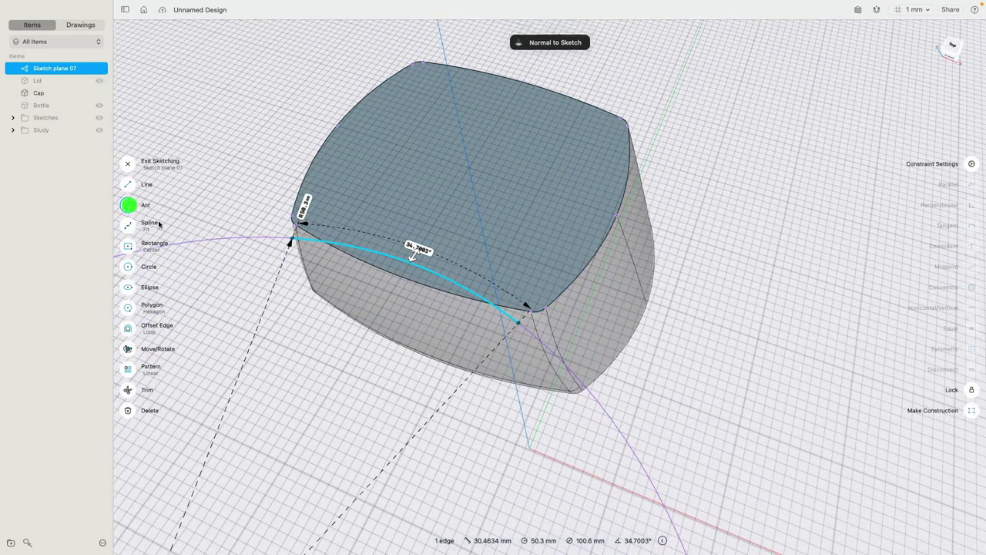
{"action": "left_click", "coordinate": [293, 236]}
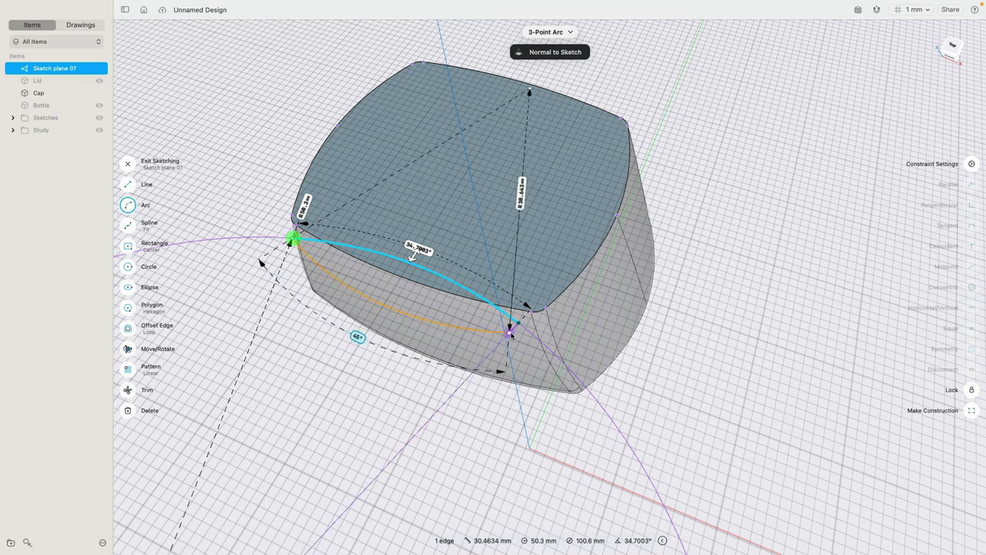
{"action": "left_click", "coordinate": [518, 319]}
{"action": "left_click", "coordinate": [452, 341]}
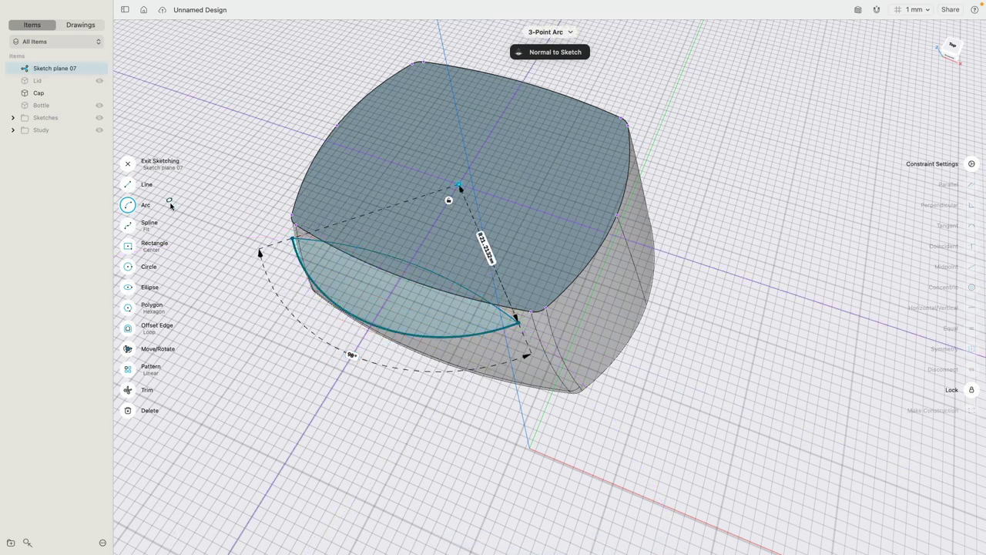
{"action": "left_click", "coordinate": [129, 166]}
Extrude both regions of the closed arc profile about 16.9 mm downward into the Cap's front.
{"action": "mouse_move", "coordinate": [319, 385]}
{"action": "right_mouse_down"}
{"action": "mouse_move", "coordinate": [269, 348]}
{"action": "mouse_move", "coordinate": [275, 356]}
{"action": "right_mouse_up"}
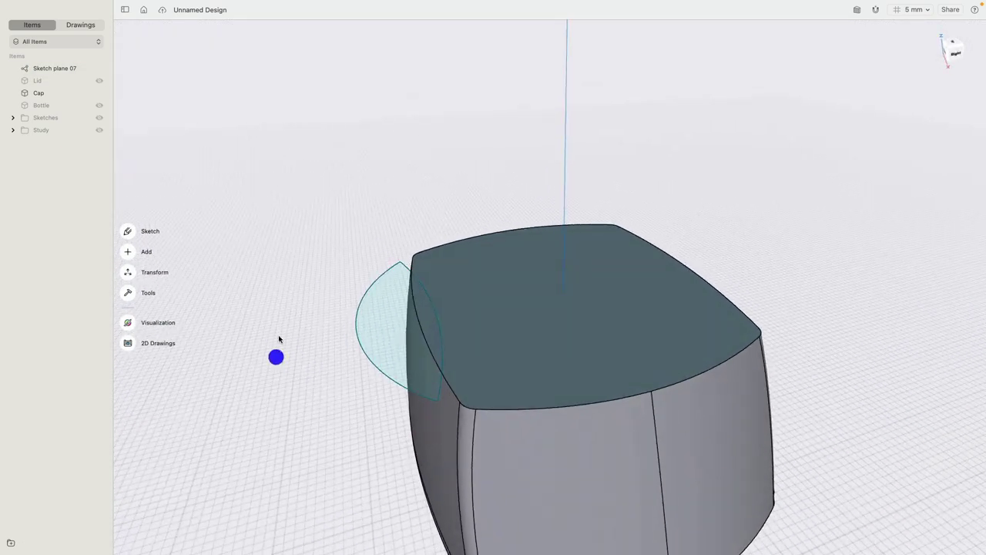
{"action": "middle_click_drag", "start_coordinate": [280, 341], "coordinate": [281, 290]}
{"action": "left_click", "coordinate": [383, 241]}
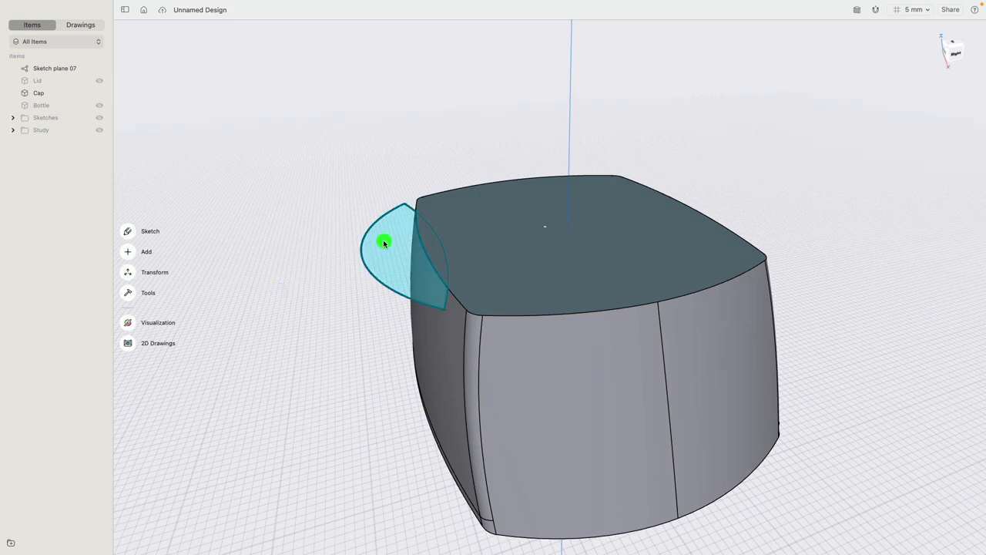
{"action": "left_click", "coordinate": [431, 238]}
{"action": "right_click_drag", "start_coordinate": [308, 258], "coordinate": [297, 222]}
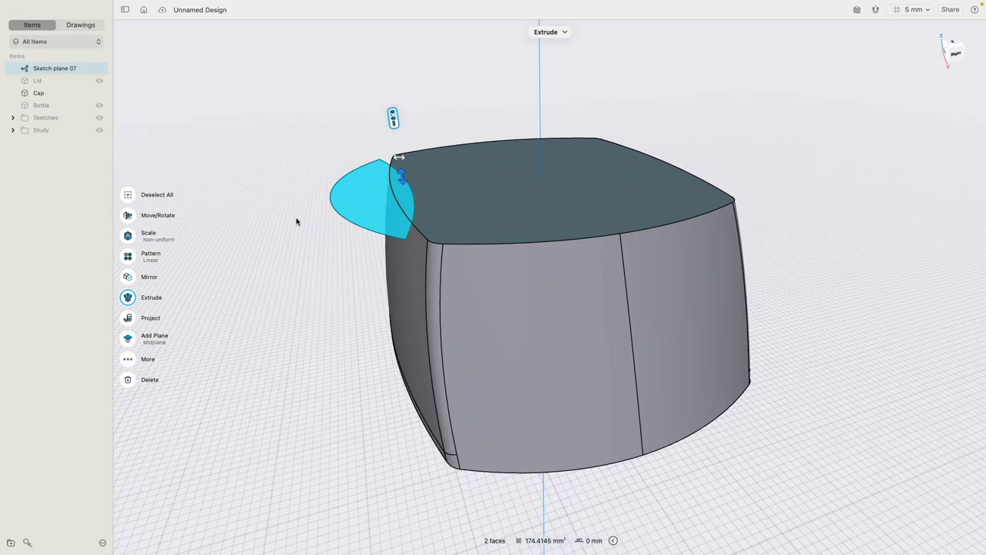
{"action": "mouse_move", "coordinate": [302, 294]}
{"action": "right_mouse_down"}
{"action": "mouse_move", "coordinate": [297, 280]}
{"action": "mouse_move", "coordinate": [308, 293]}
{"action": "mouse_move", "coordinate": [282, 291]}
{"action": "mouse_move", "coordinate": [301, 299]}
{"action": "mouse_move", "coordinate": [300, 309]}
{"action": "right_mouse_up"}
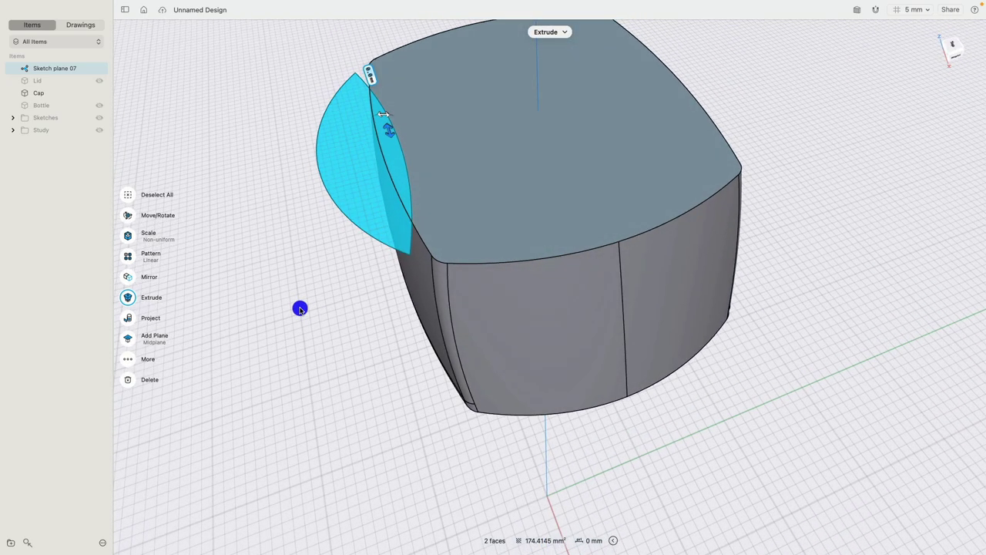
{"action": "left_click_drag", "start_coordinate": [389, 130], "coordinate": [403, 240]}
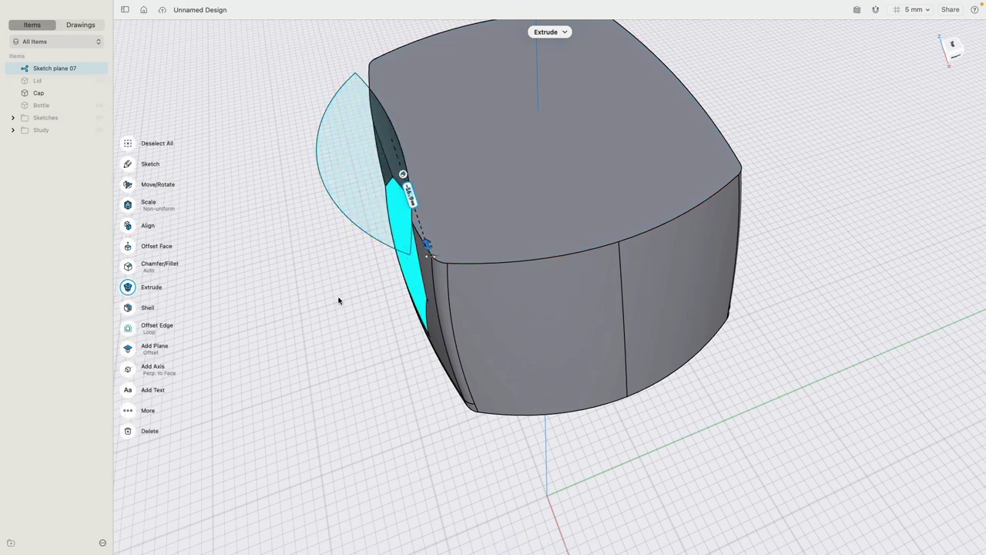
Extend the extrusion past the Cap's bottom face and make it a new body.
{"action": "right_click_drag", "start_coordinate": [348, 279], "coordinate": [366, 252]}
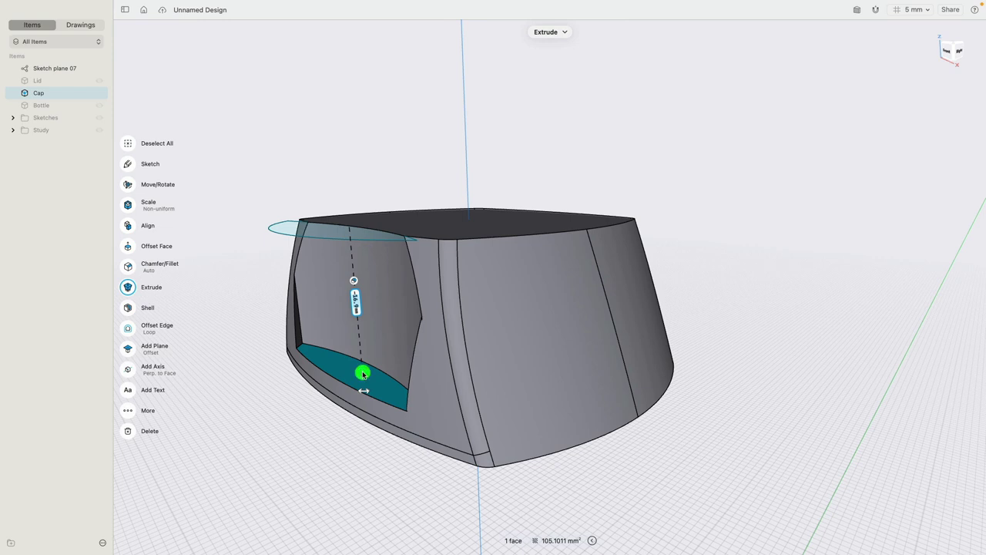
{"action": "left_click_drag", "start_coordinate": [363, 374], "coordinate": [367, 418]}
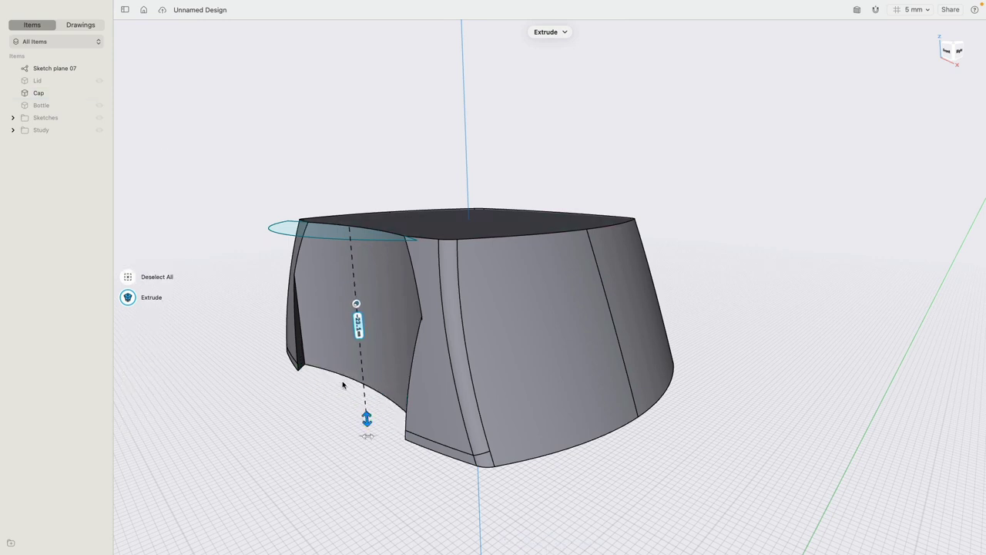
{"action": "left_click", "coordinate": [356, 304]}
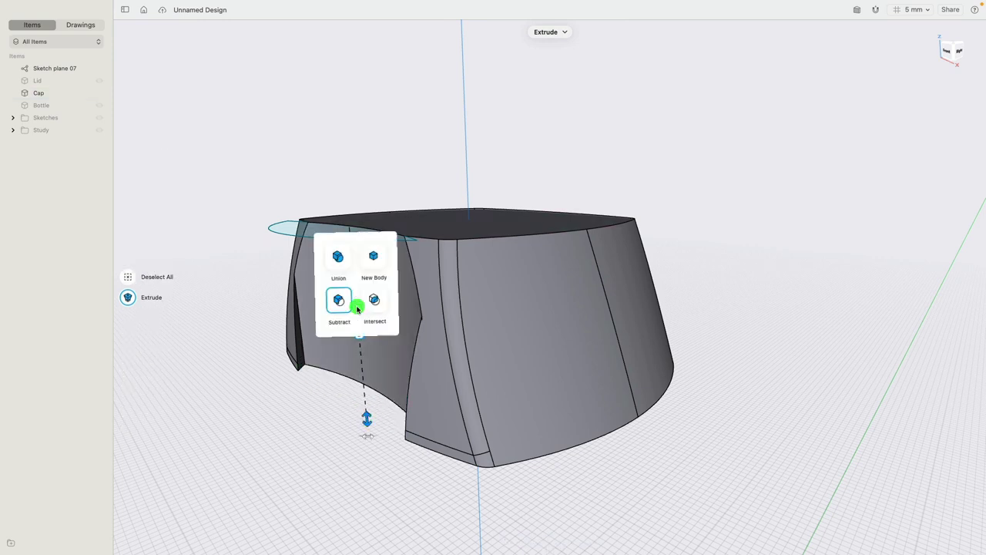
{"action": "left_click", "coordinate": [374, 260]}
Move the bottom face of the new body about 6.8 mm outward from the Cap so the body slants.
{"action": "right_click_drag", "start_coordinate": [331, 246], "coordinate": [313, 283]}
{"action": "left_click", "coordinate": [128, 184]}
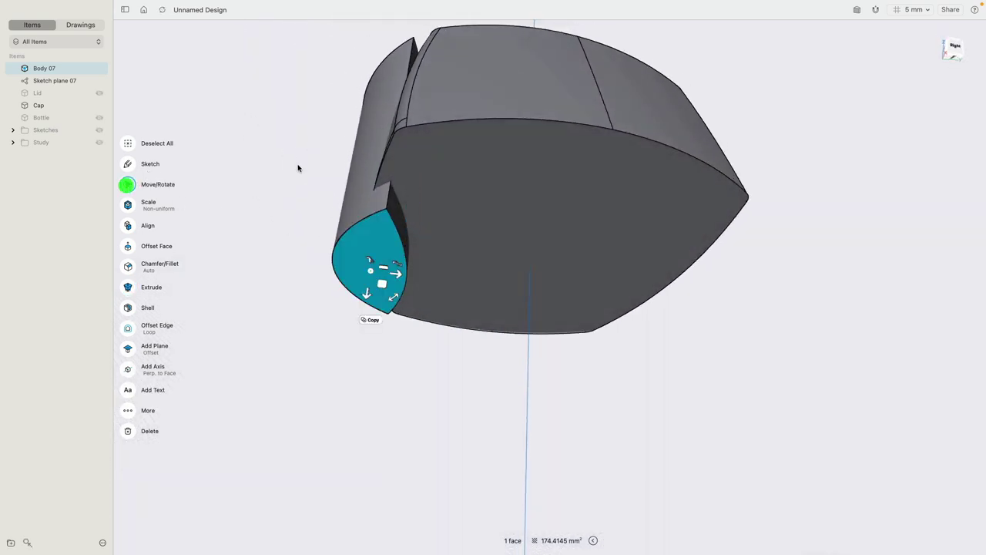
{"action": "right_click_drag", "start_coordinate": [297, 167], "coordinate": [323, 183]}
{"action": "left_click_drag", "start_coordinate": [415, 304], "coordinate": [363, 286]}
{"action": "right_click_drag", "start_coordinate": [363, 288], "coordinate": [367, 302]}
{"action": "left_click_drag", "start_coordinate": [371, 297], "coordinate": [334, 290]}
{"action": "right_click_drag", "start_coordinate": [381, 238], "coordinate": [386, 240]}
{"action": "right_click_drag", "start_coordinate": [423, 173], "coordinate": [423, 193]}
{"action": "mouse_move", "coordinate": [360, 306]}
{"action": "left_mouse_down"}
{"action": "mouse_move", "coordinate": [388, 306]}
{"action": "mouse_move", "coordinate": [379, 305]}
{"action": "left_mouse_up"}
{"action": "right_click_drag", "start_coordinate": [409, 300], "coordinate": [395, 305]}
{"action": "left_click_drag", "start_coordinate": [403, 306], "coordinate": [413, 305]}
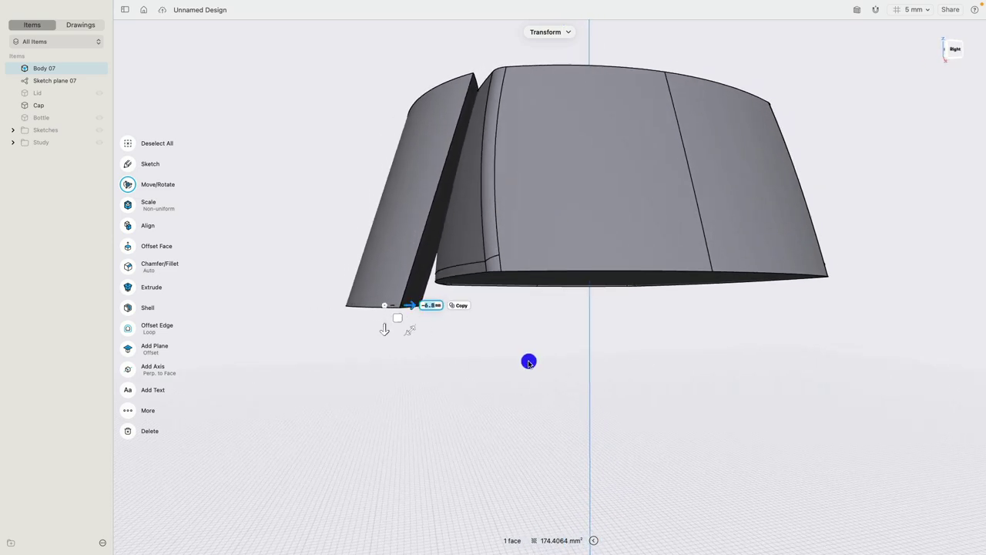
{"action": "right_click_drag", "start_coordinate": [438, 149], "coordinate": [434, 247]}
{"action": "left_click", "coordinate": [251, 234]}
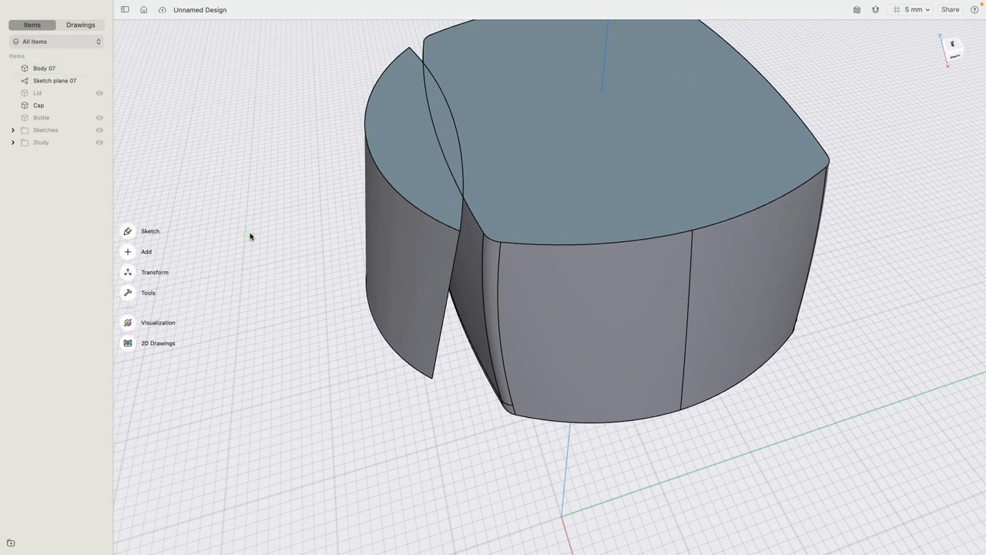
Subtract the slanted body from the Cap without keeping the originals.
{"action": "double_click", "coordinate": [527, 291]}
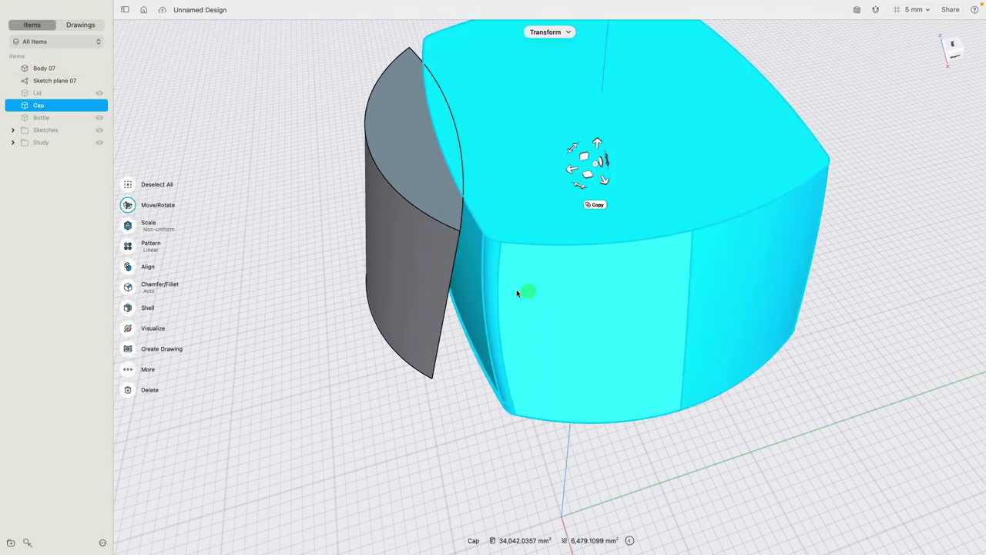
{"action": "left_click", "coordinate": [382, 265]}
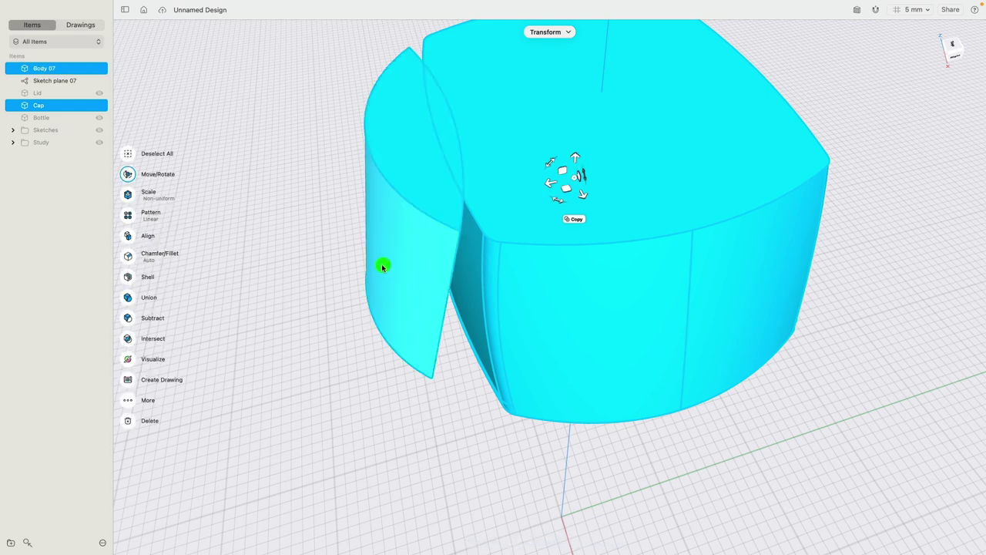
{"action": "left_click", "coordinate": [129, 318]}
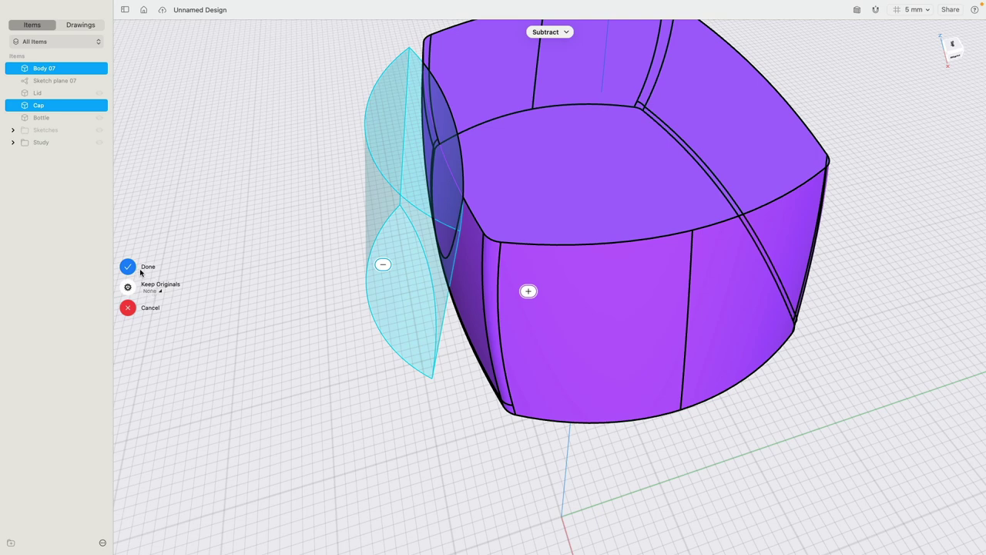
{"action": "left_click", "coordinate": [131, 270]}
{"action": "right_click_drag", "start_coordinate": [321, 316], "coordinate": [366, 297]}
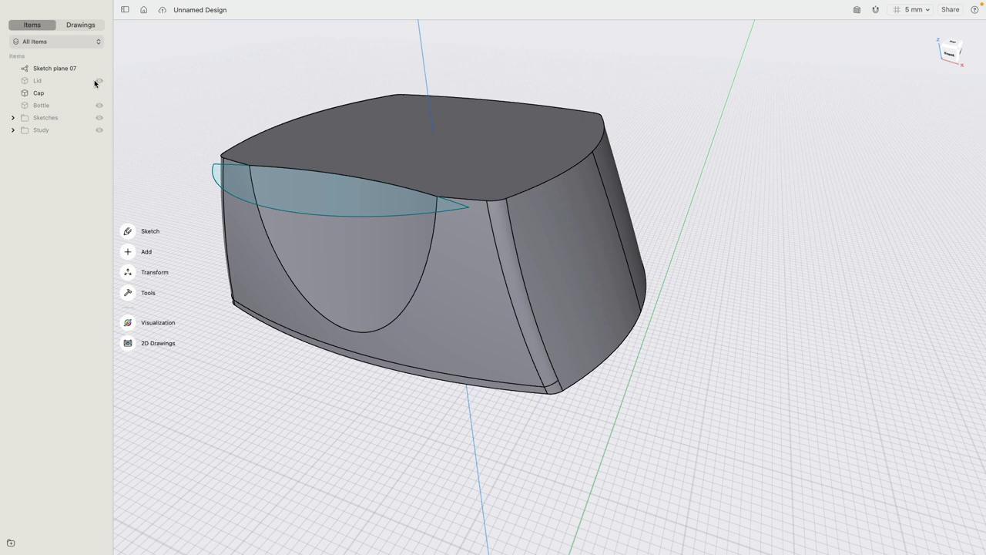
Move Sketch plane 07 into the Sketches folder.
{"action": "double_click", "coordinate": [56, 69]}
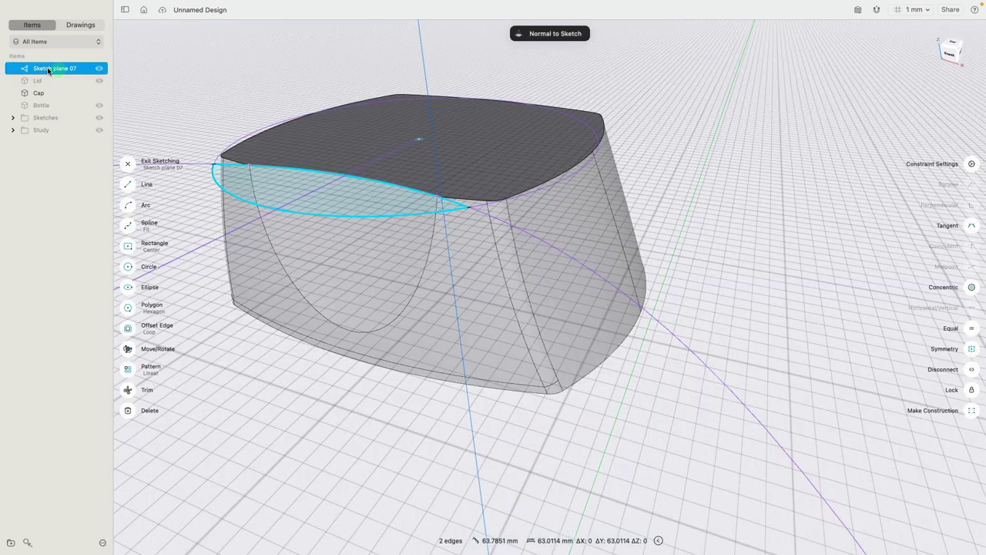
{"action": "left_click_drag", "start_coordinate": [52, 72], "coordinate": [55, 117]}
{"action": "left_click", "coordinate": [170, 101]}
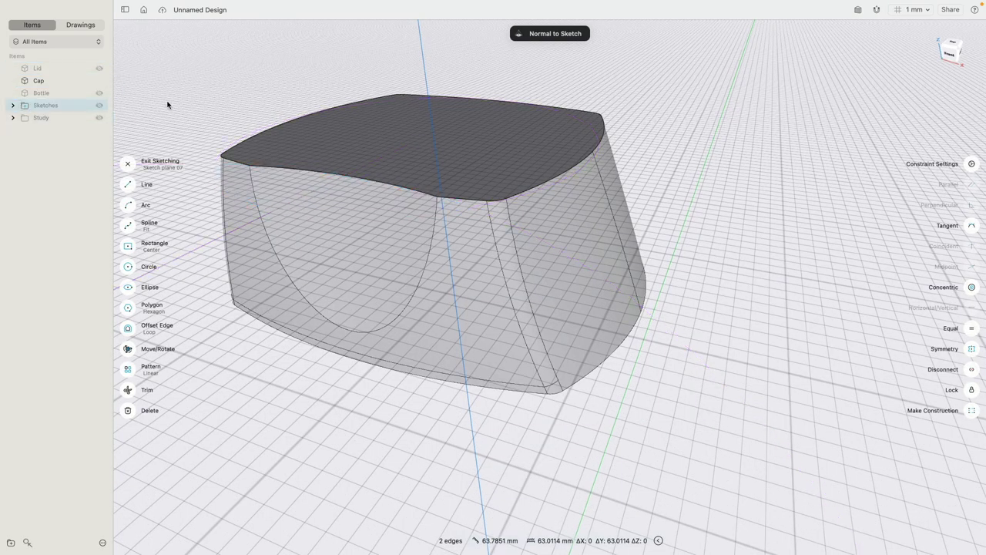
Leave the sketch, show the Lid, and fillet the curved outer edge of the Cap's finger recess.
{"action": "key", "text": "Escape"}
{"action": "mouse_move", "coordinate": [200, 106]}
{"action": "right_mouse_down"}
{"action": "mouse_move", "coordinate": [201, 128]}
{"action": "mouse_move", "coordinate": [209, 86]}
{"action": "mouse_move", "coordinate": [106, 71]}
{"action": "mouse_move", "coordinate": [286, 175]}
{"action": "mouse_move", "coordinate": [284, 226]}
{"action": "mouse_move", "coordinate": [290, 183]}
{"action": "mouse_move", "coordinate": [270, 183]}
{"action": "right_mouse_up"}
{"action": "left_click", "coordinate": [99, 68]}
{"action": "left_click", "coordinate": [443, 179]}
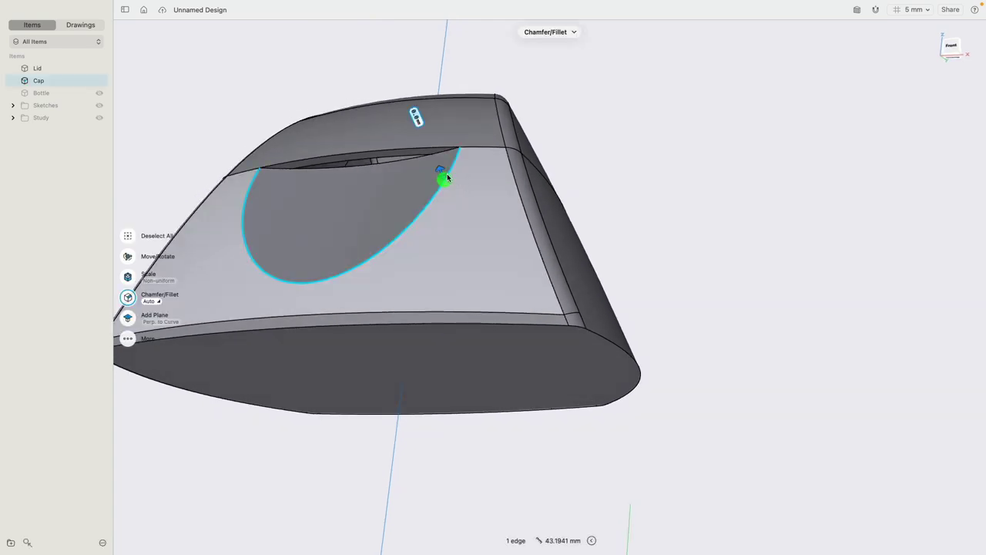
{"action": "left_click_drag", "start_coordinate": [441, 171], "coordinate": [426, 142]}
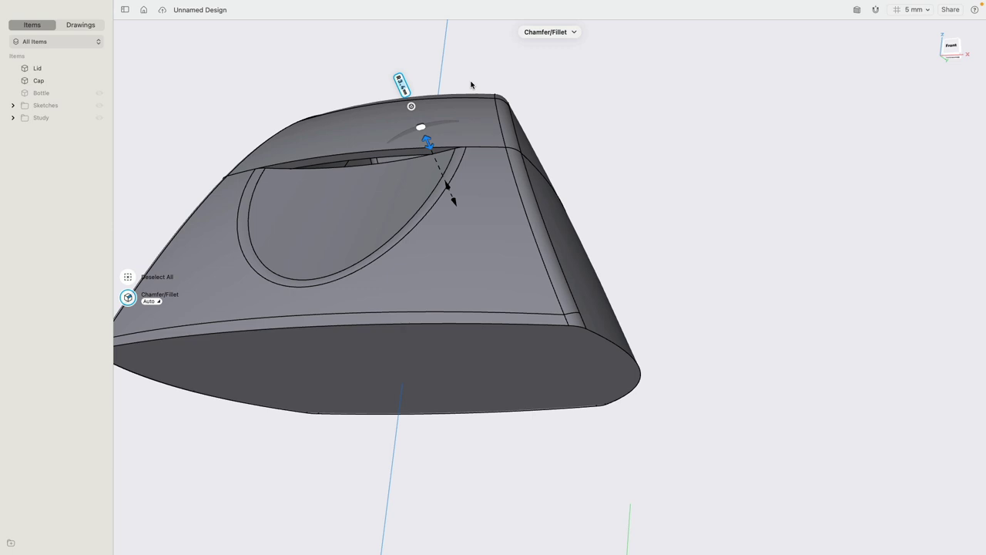
Round the edges along the seam between the Lid and the Cap with a 0.25 mm fillet.
{"action": "left_click", "coordinate": [342, 166]}
{"action": "right_click_drag", "start_coordinate": [378, 165], "coordinate": [397, 157]}
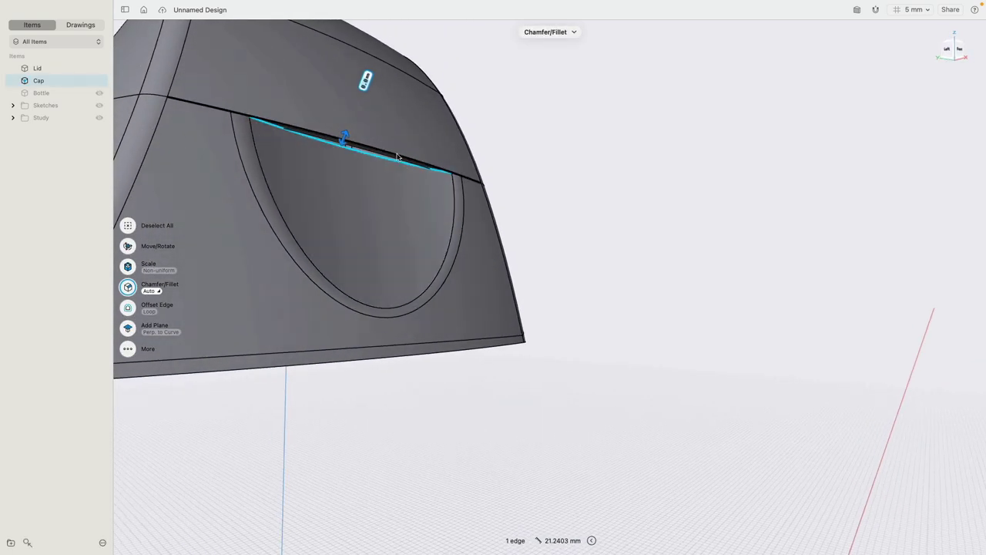
{"action": "left_click", "coordinate": [397, 157]}
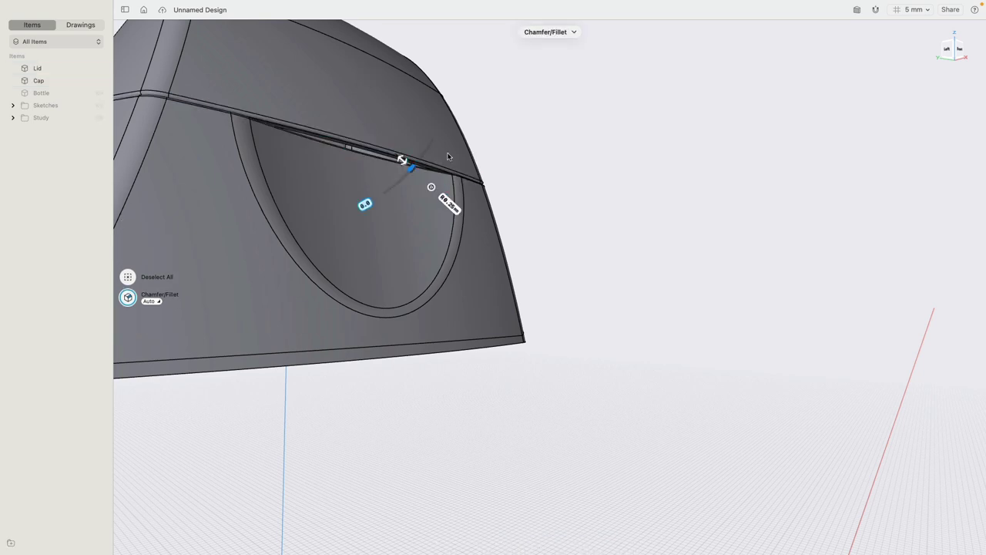
{"action": "right_click_drag", "start_coordinate": [403, 158], "coordinate": [325, 183]}
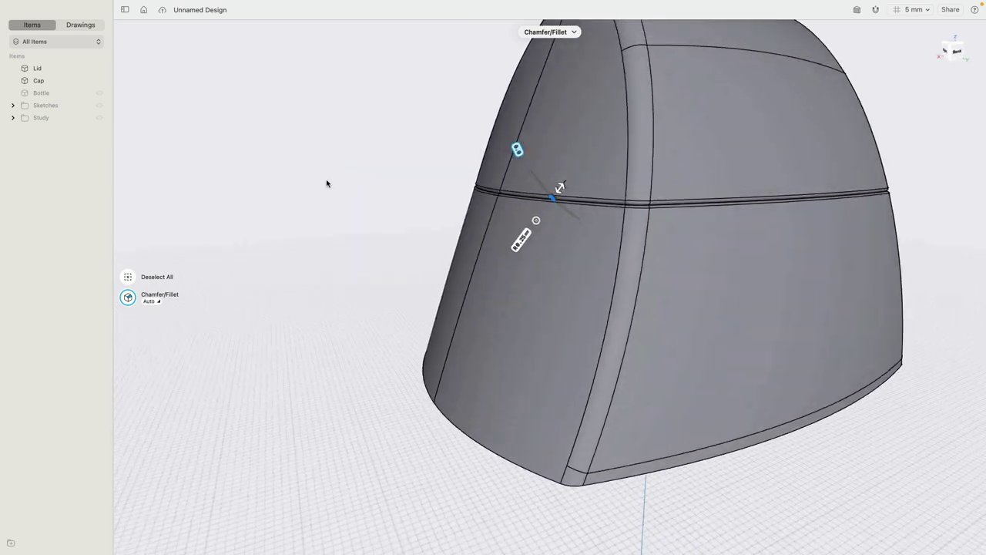
Undo the seam fillet and redo it to compare the seam with and without rounding.
{"action": "key", "text": "super+z"}
{"action": "key", "text": "super+z"}
{"action": "key", "text": "super+z"}
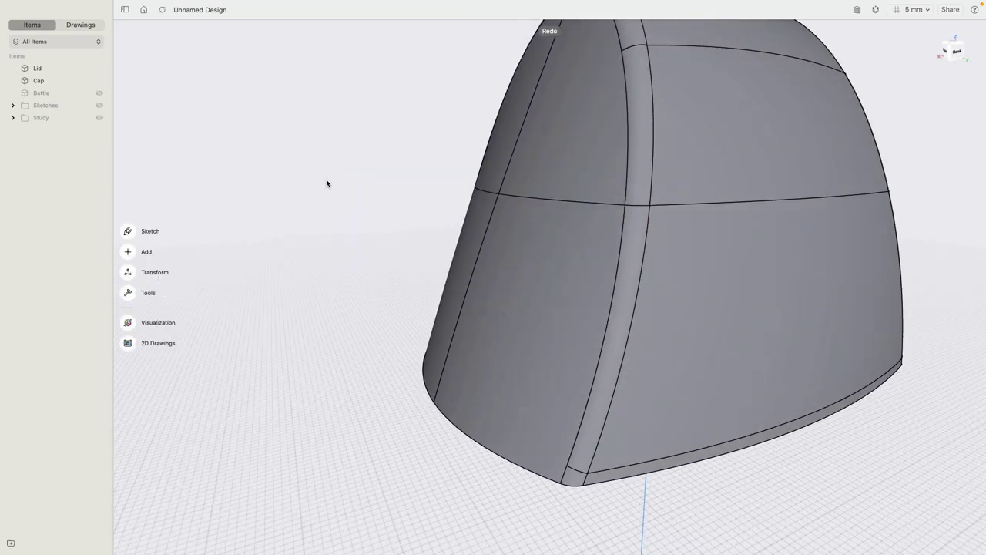
{"action": "key", "text": "super+shift+z"}
Hide the Lid and shell the Cap with its flat bottom face open.
{"action": "right_click_drag", "start_coordinate": [325, 216], "coordinate": [532, 224]}
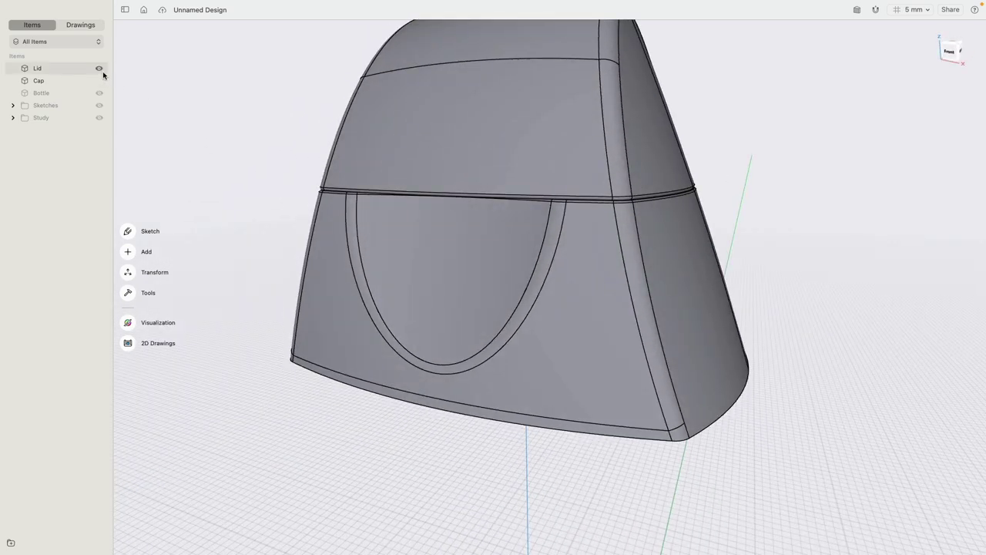
{"action": "left_click", "coordinate": [100, 68]}
{"action": "right_click_drag", "start_coordinate": [290, 108], "coordinate": [293, 125]}
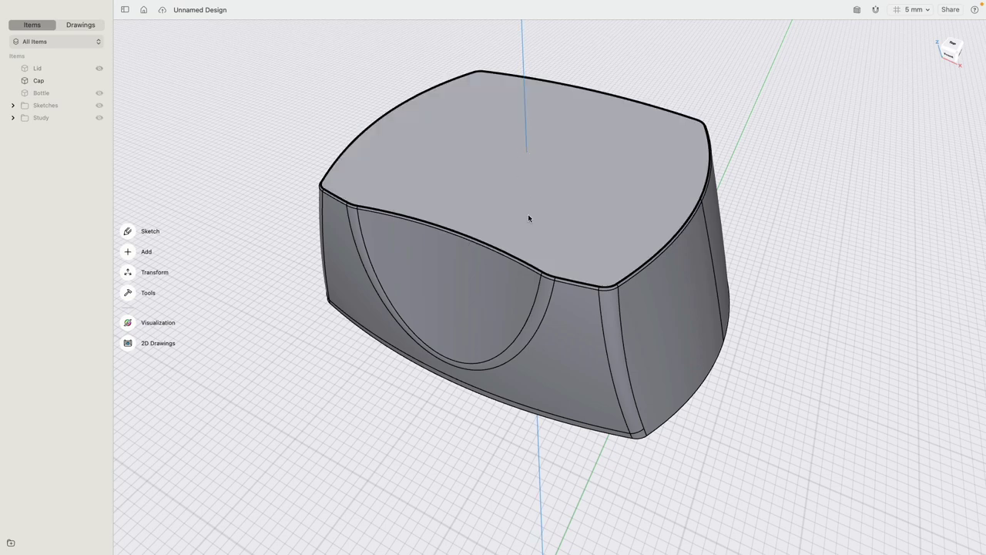
{"action": "right_click_drag", "start_coordinate": [532, 252], "coordinate": [554, 166]}
{"action": "right_click_drag", "start_coordinate": [512, 305], "coordinate": [510, 252]}
{"action": "scroll", "coordinate": [509, 254], "scroll_direction": "down", "scroll_amount": 5}
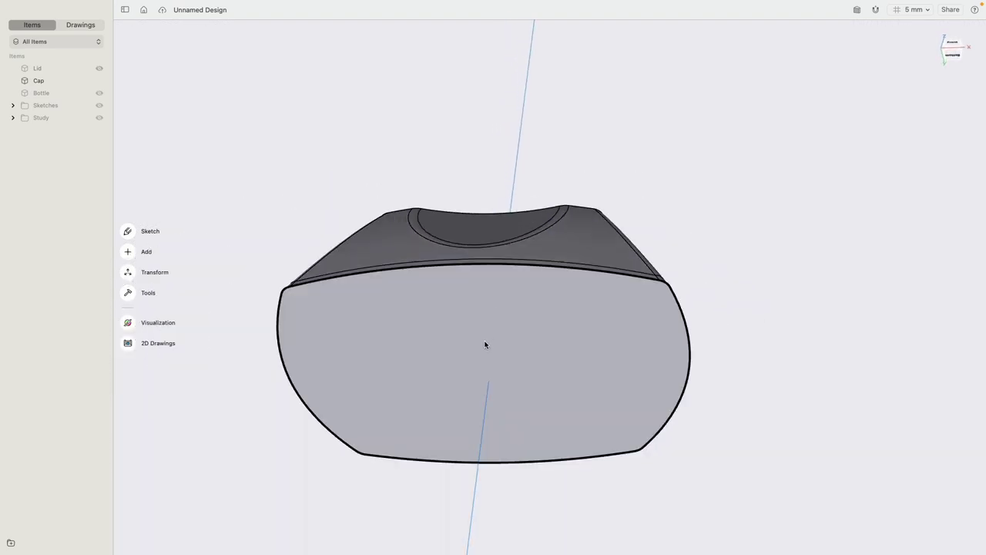
{"action": "left_click", "coordinate": [487, 344]}
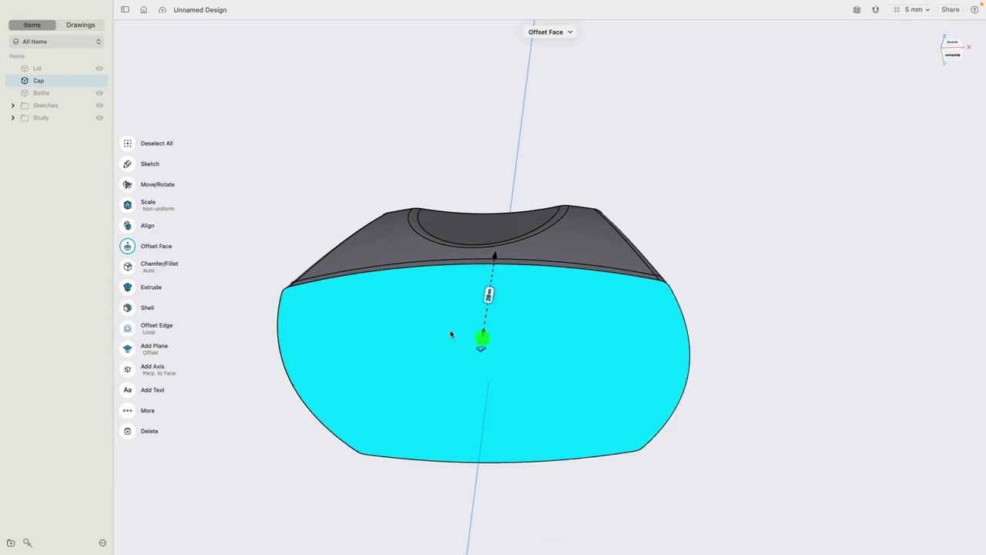
{"action": "left_click", "coordinate": [128, 308]}
{"action": "key", "text": "Escape"}
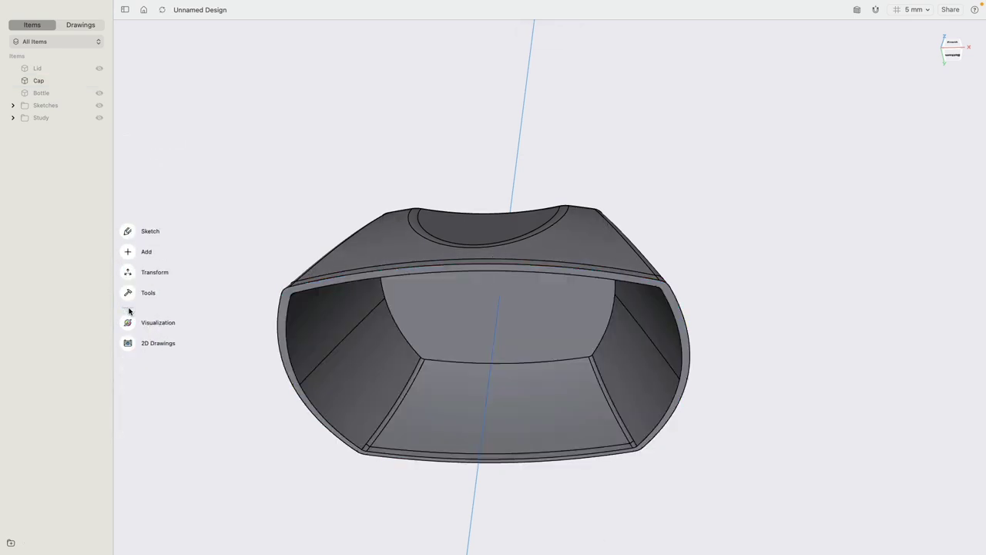
Start a sketch on the flat inner face of the shelled Cap and draw a 5 mm circle centred on the origin.
{"action": "right_click_drag", "start_coordinate": [374, 398], "coordinate": [377, 321]}
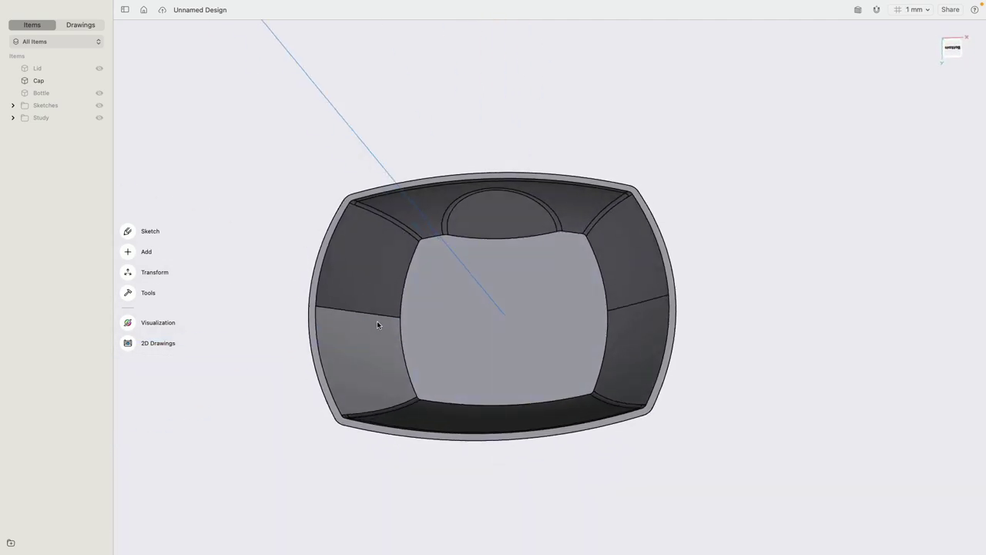
{"action": "left_click", "coordinate": [433, 304]}
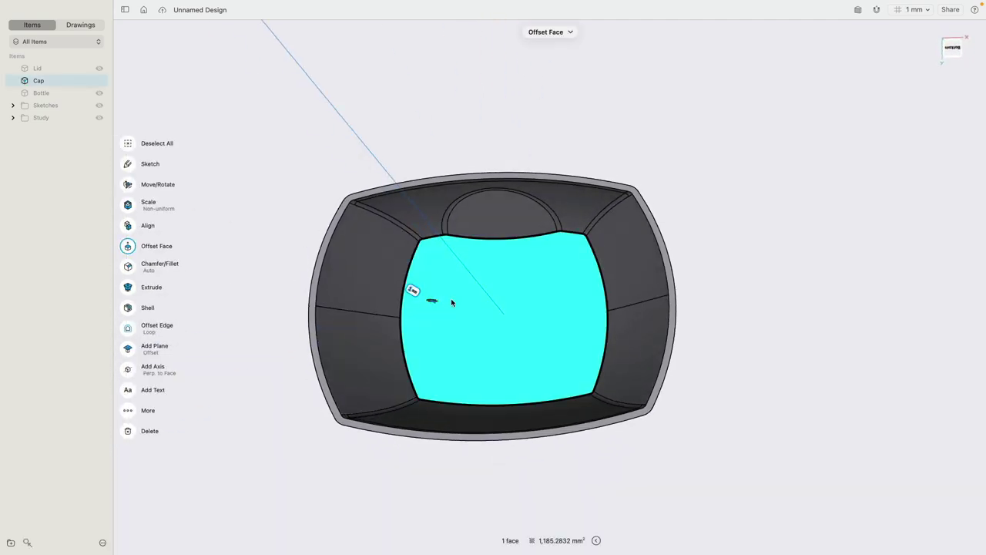
{"action": "left_click", "coordinate": [131, 164]}
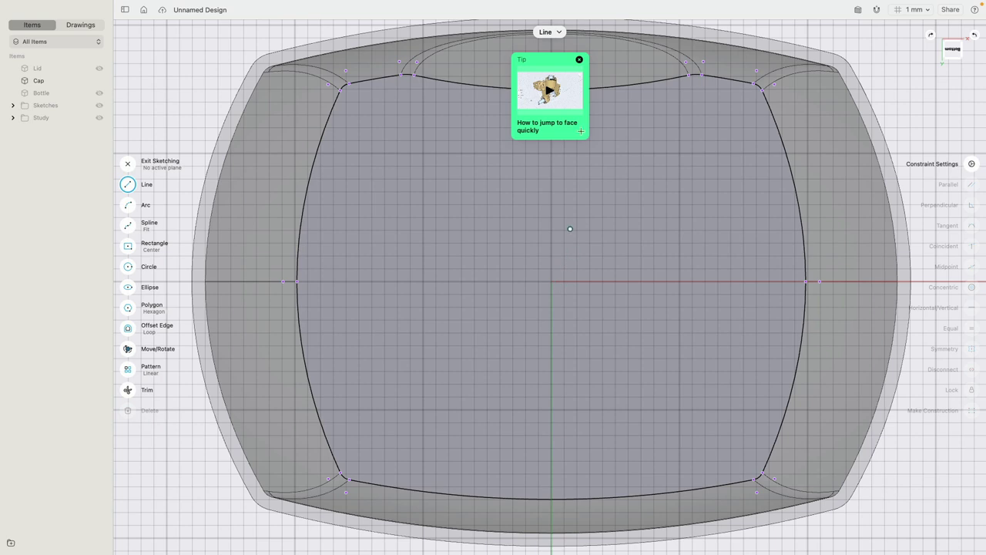
{"action": "left_click", "coordinate": [578, 60]}
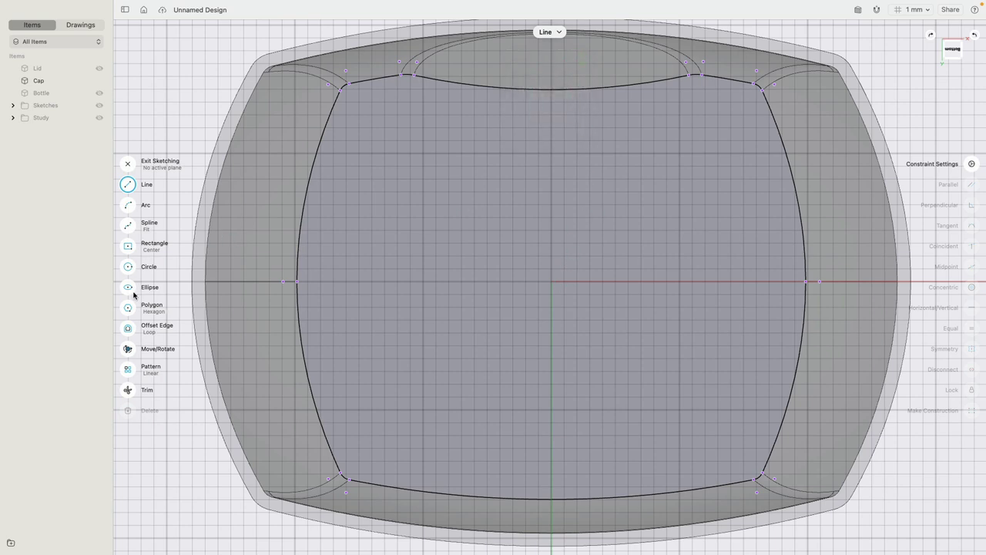
{"action": "left_click", "coordinate": [129, 268]}
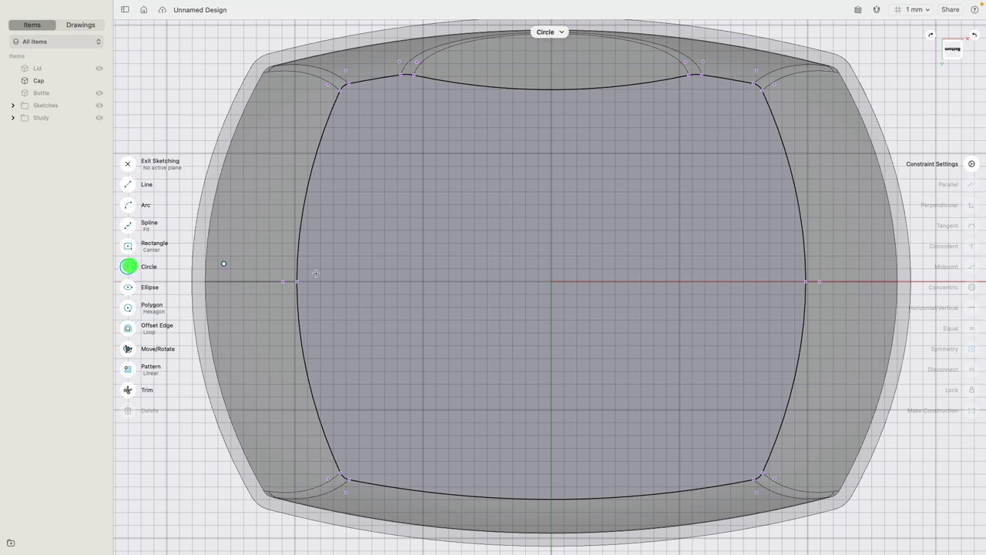
{"action": "left_click", "coordinate": [551, 281]}
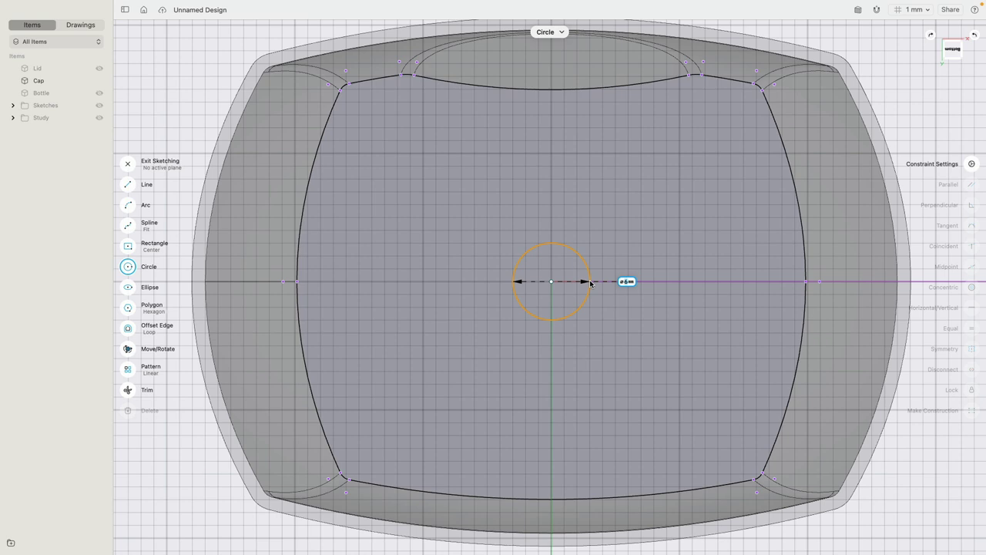
{"action": "scroll", "coordinate": [590, 284], "scroll_direction": "up", "scroll_amount": 5}
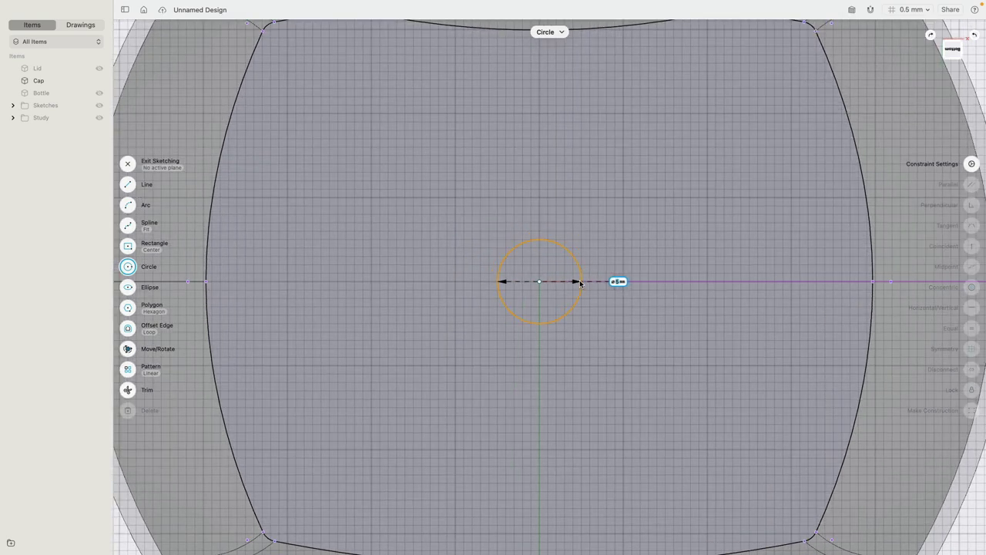
{"action": "left_click", "coordinate": [580, 282]}
Add a 6 mm circle concentric with the 5 mm circle.
{"action": "left_click", "coordinate": [540, 281]}
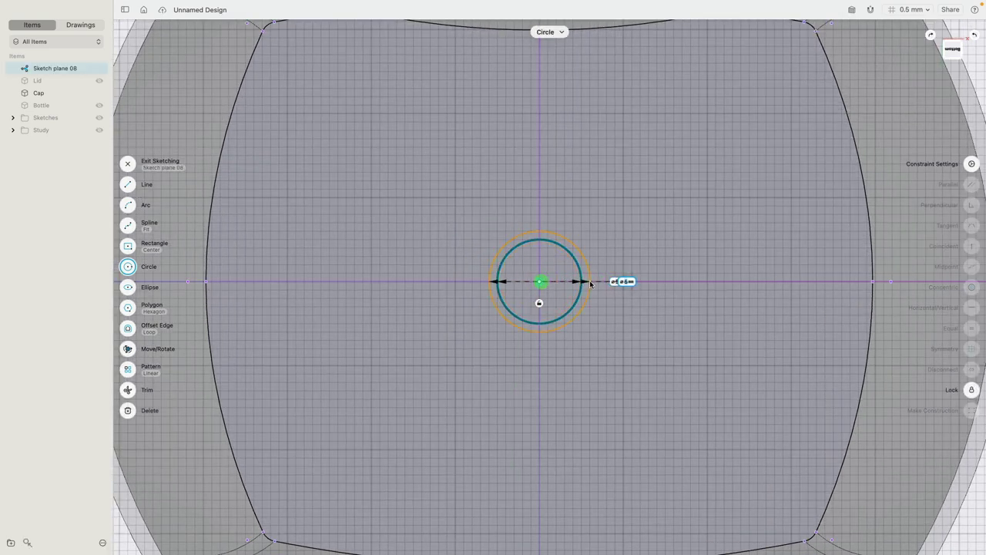
{"action": "left_click", "coordinate": [591, 282]}
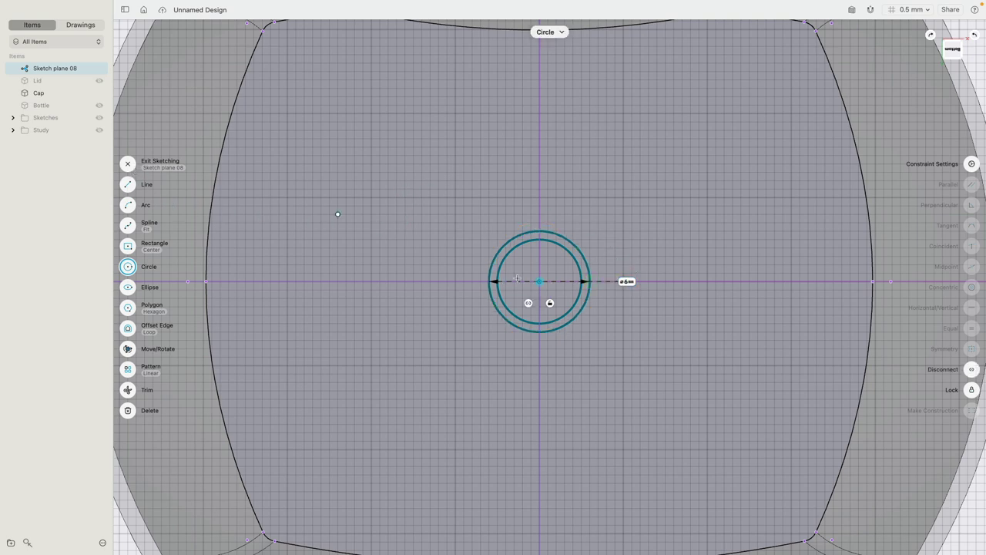
{"action": "key", "text": "Escape"}
{"action": "left_click", "coordinate": [550, 304]}
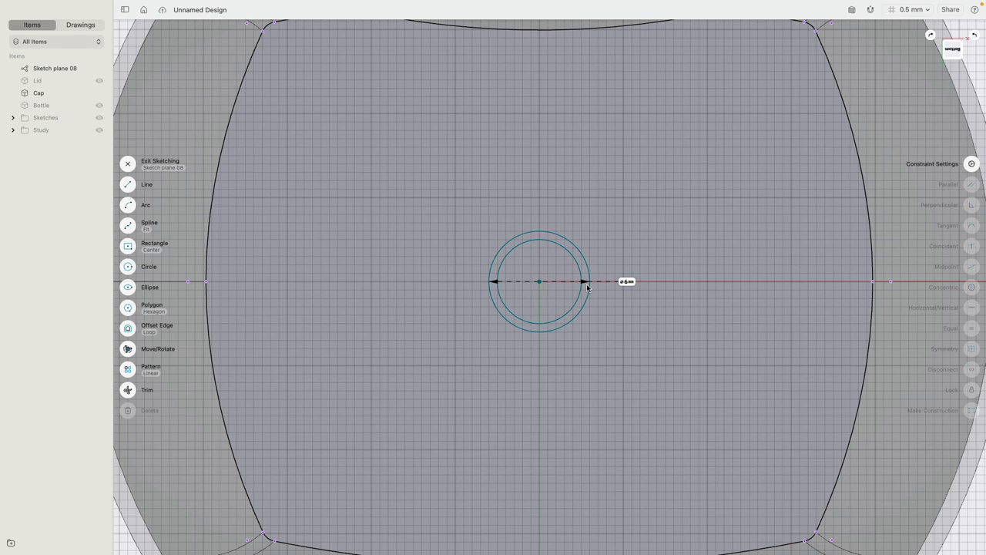
Extrude the inner 5 mm circle through the Cap's top wall to cut a round hole.
{"action": "scroll", "coordinate": [582, 285], "scroll_direction": "down", "scroll_amount": 5}
{"action": "right_click_drag", "start_coordinate": [567, 216], "coordinate": [531, 307]}
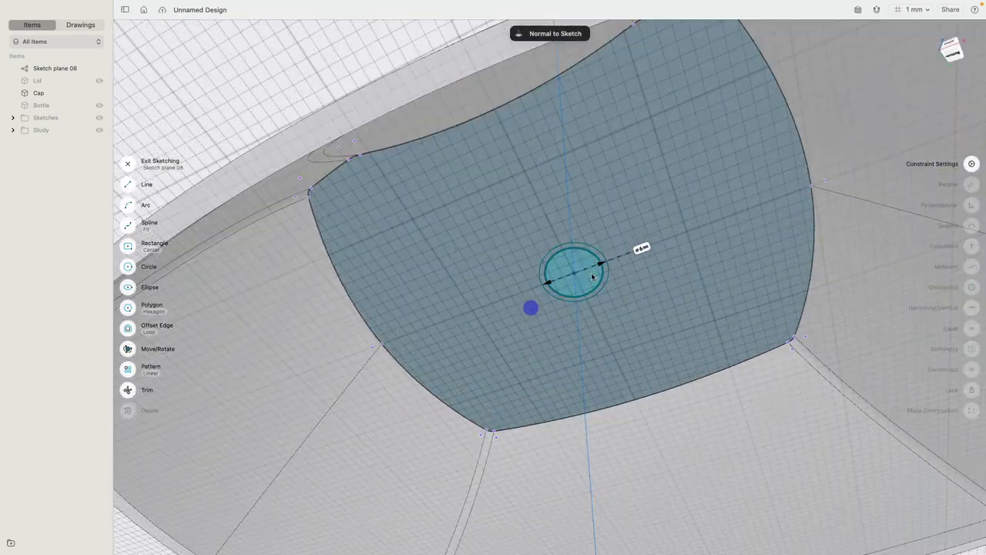
{"action": "left_click", "coordinate": [557, 267]}
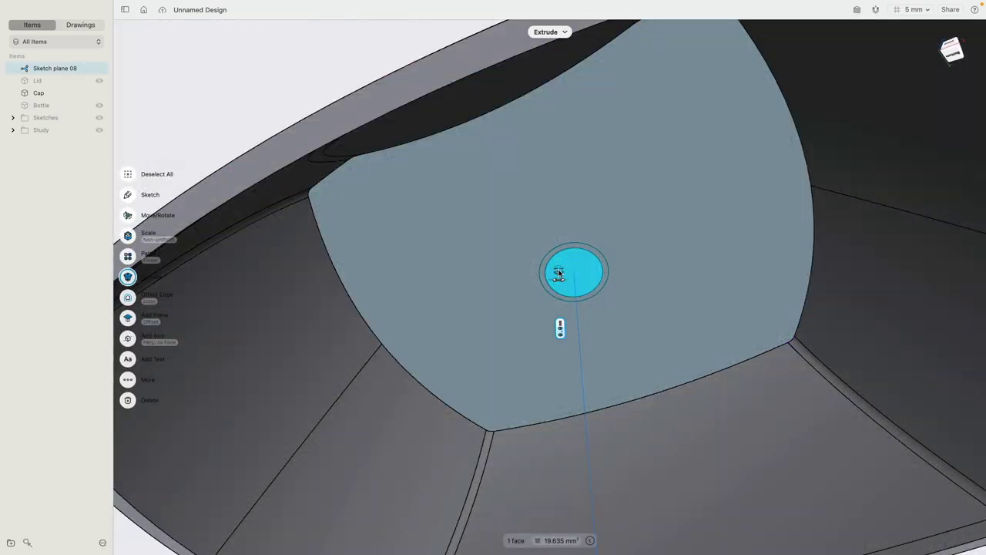
{"action": "left_click_drag", "start_coordinate": [558, 273], "coordinate": [562, 227]}
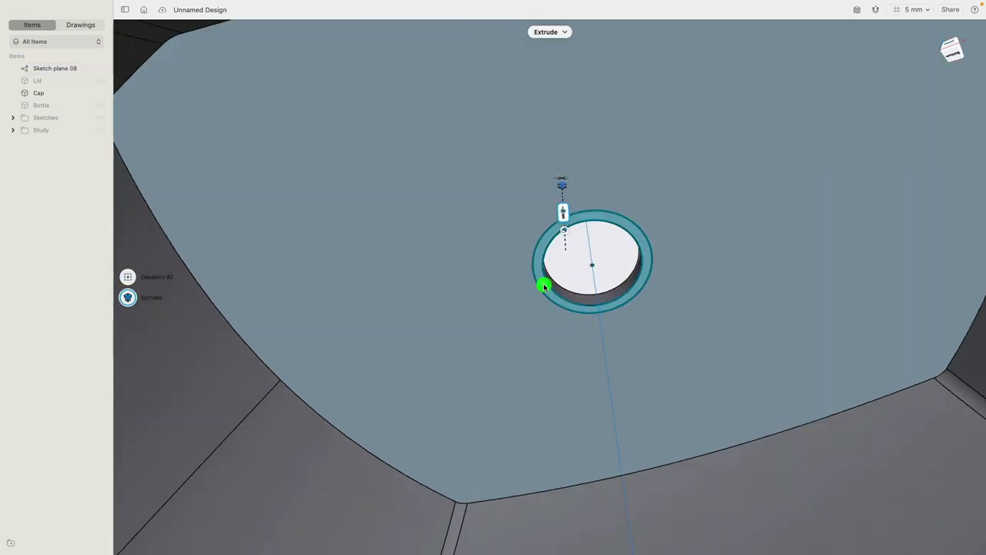
Extrude the ring between the two circles about 2.7 mm out through the Cap's top and join it by Union.
{"action": "left_click", "coordinate": [544, 286]}
{"action": "scroll", "coordinate": [544, 291], "scroll_direction": "down", "scroll_amount": 3}
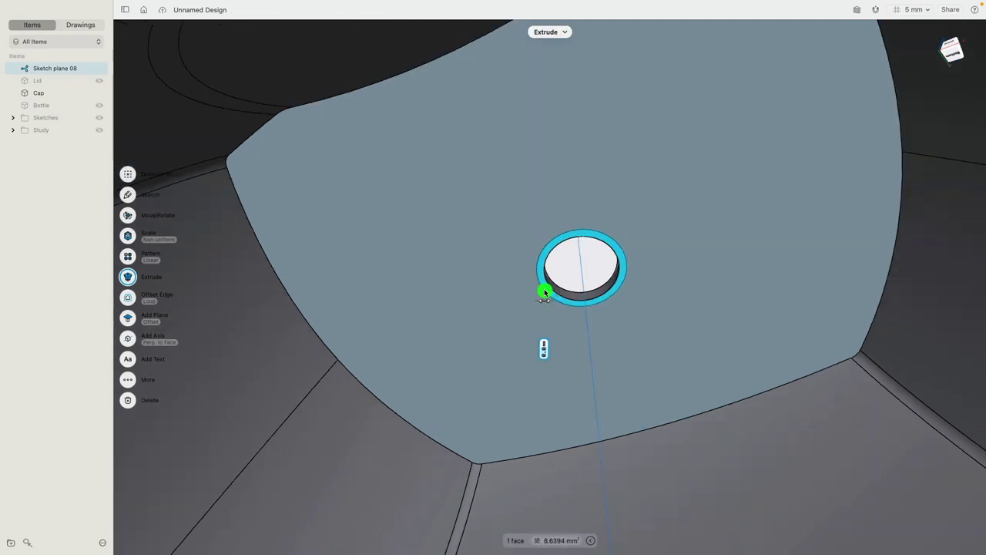
{"action": "left_click_drag", "start_coordinate": [545, 291], "coordinate": [544, 268]}
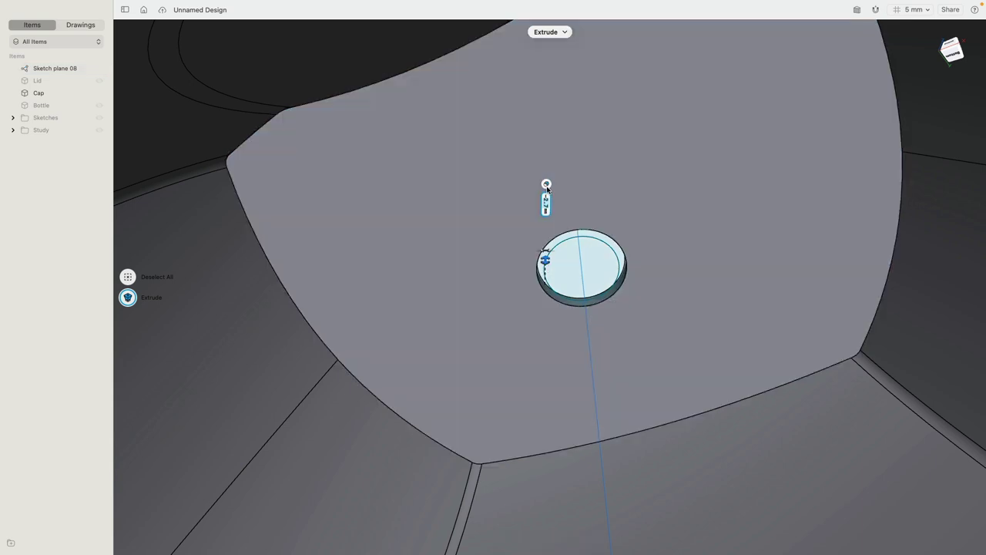
{"action": "left_click", "coordinate": [546, 186]}
{"action": "left_click", "coordinate": [529, 138]}
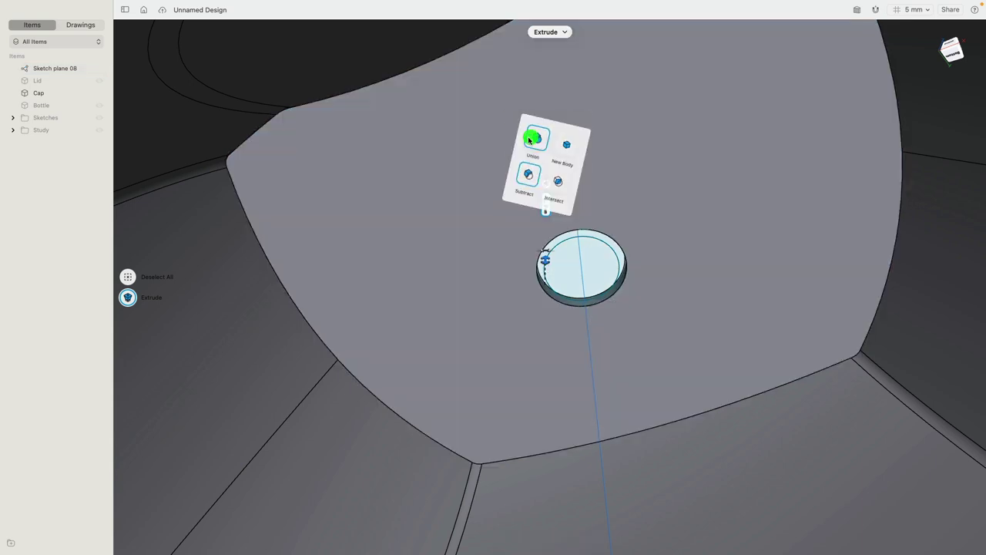
{"action": "right_click_drag", "start_coordinate": [554, 201], "coordinate": [553, 242]}
{"action": "scroll", "coordinate": [554, 242], "scroll_direction": "down", "scroll_amount": 2}
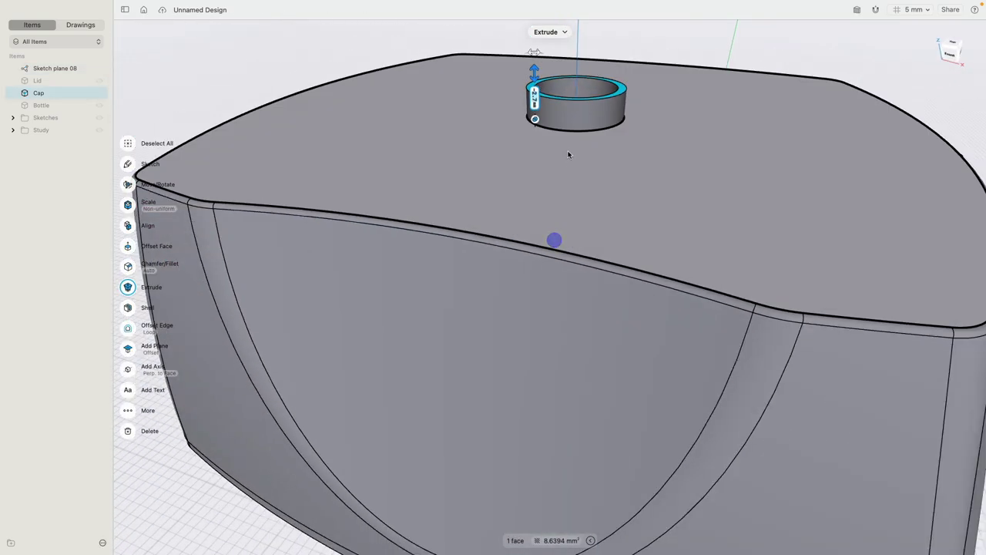
Reduce the extrusion height of the ring around the hole to leave a lower collar on the Cap's top.
{"action": "middle_click_drag", "start_coordinate": [568, 154], "coordinate": [531, 282]}
{"action": "scroll", "coordinate": [518, 240], "scroll_direction": "up", "scroll_amount": 5}
{"action": "scroll", "coordinate": [498, 270], "scroll_direction": "down", "scroll_amount": 3}
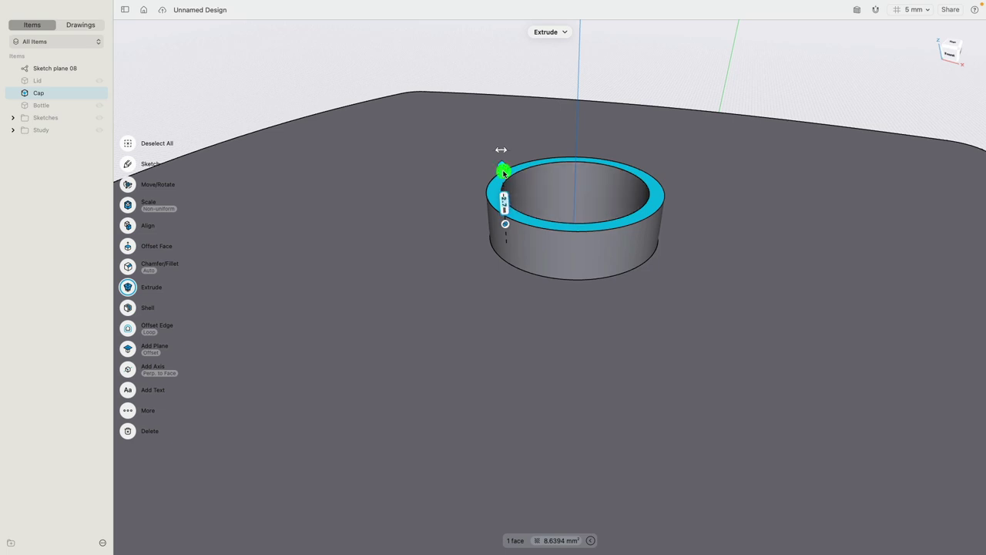
{"action": "left_click_drag", "start_coordinate": [503, 173], "coordinate": [516, 190]}
{"action": "scroll", "coordinate": [504, 193], "scroll_direction": "down", "scroll_amount": 3}
{"action": "left_click", "coordinate": [482, 88]}
{"action": "right_click_drag", "start_coordinate": [485, 95], "coordinate": [483, 125]}
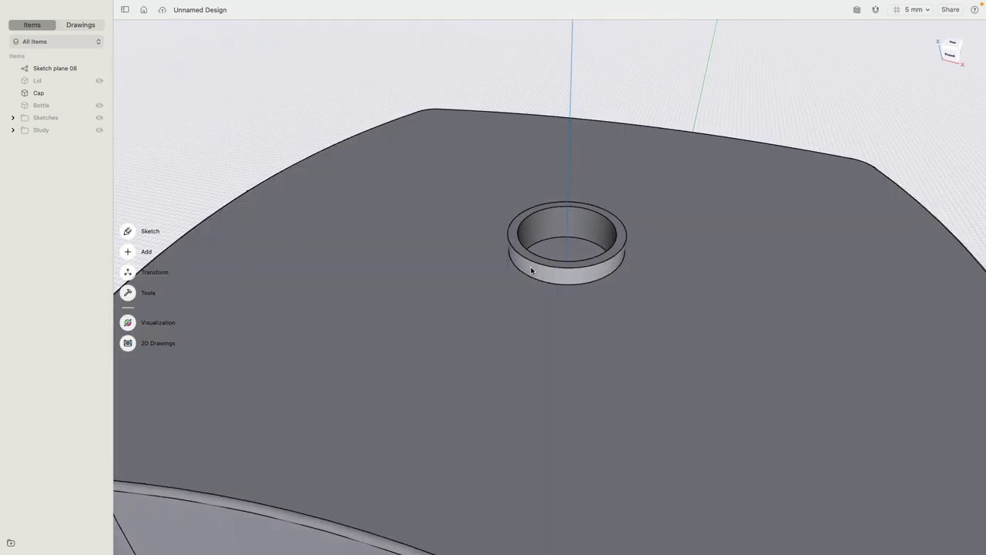
Offset the collar's outer face to widen it, and fillet its outer upper edge with a radius of about 0.4 mm.
{"action": "left_click", "coordinate": [531, 270]}
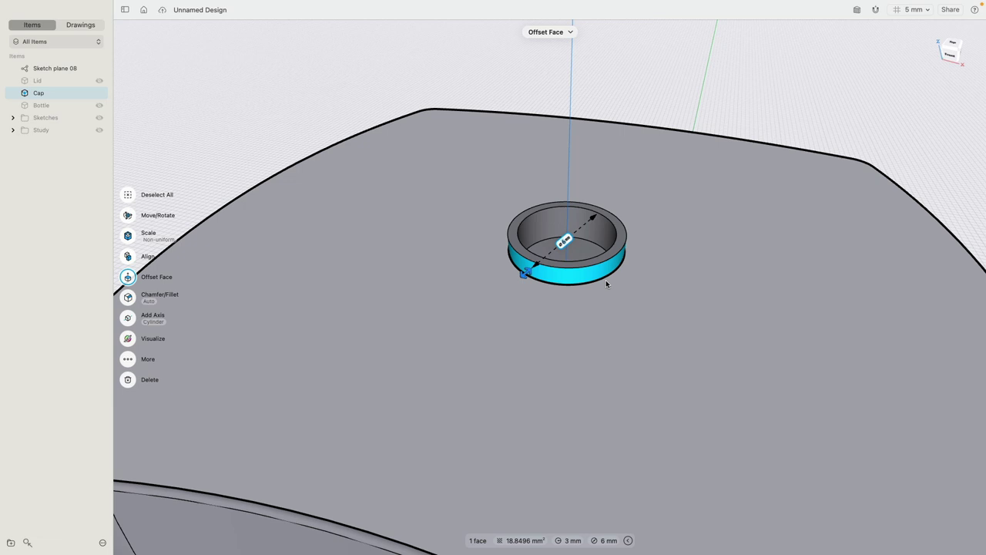
{"action": "key", "text": "Return"}
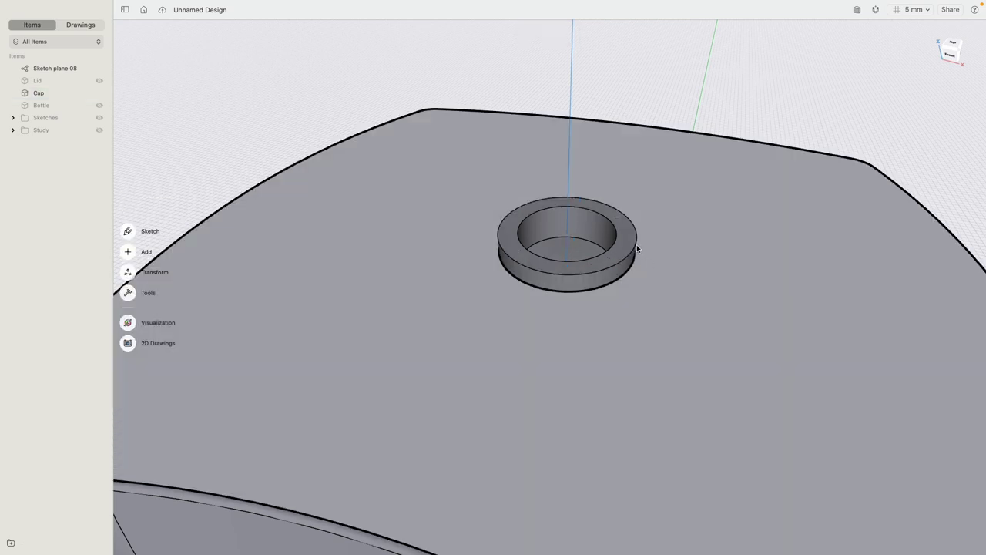
{"action": "left_click", "coordinate": [634, 244]}
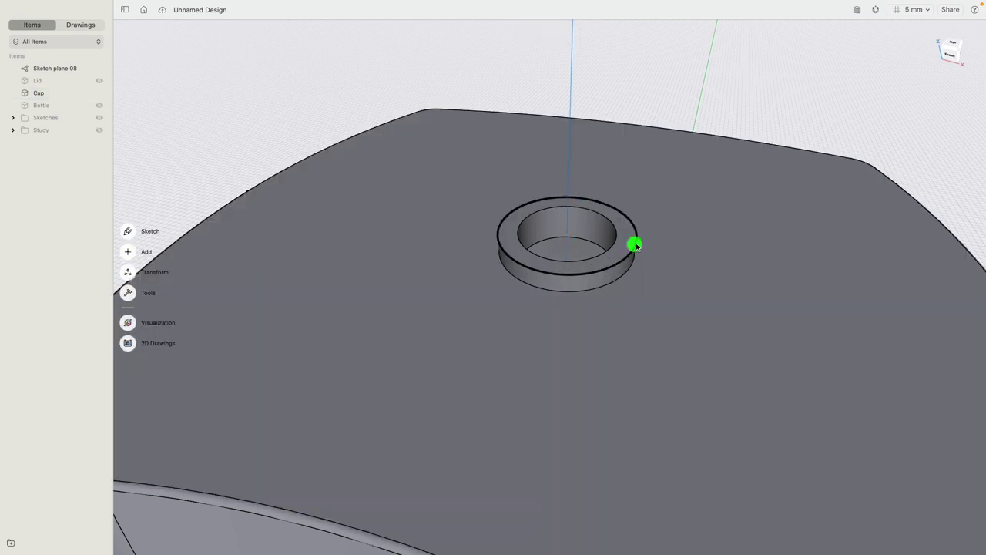
{"action": "left_click_drag", "start_coordinate": [647, 242], "coordinate": [653, 237]}
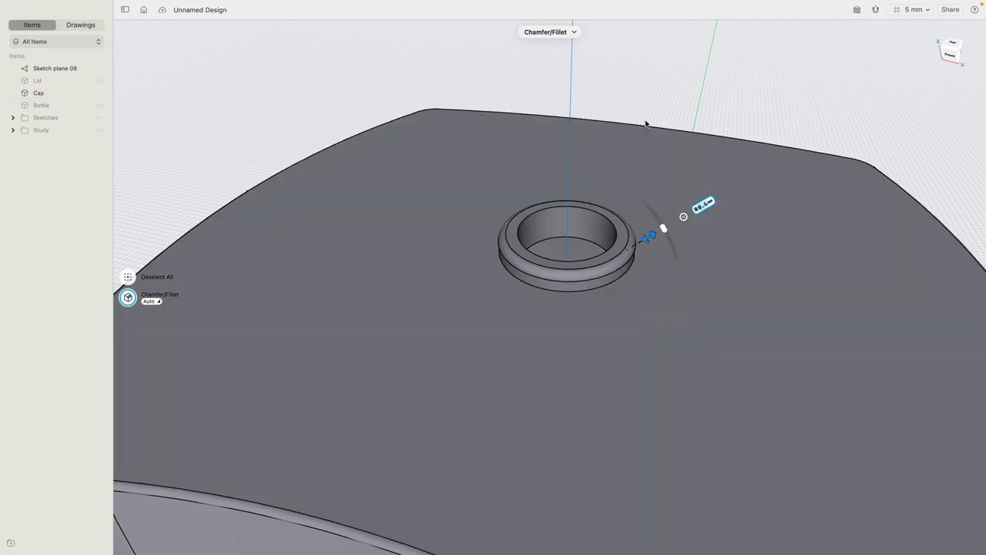
{"action": "scroll", "coordinate": [616, 157], "scroll_direction": "down", "scroll_amount": 3}
{"action": "mouse_move", "coordinate": [615, 156]}
{"action": "right_mouse_down"}
{"action": "mouse_move", "coordinate": [606, 275]}
{"action": "mouse_move", "coordinate": [619, 189]}
{"action": "mouse_move", "coordinate": [622, 280]}
{"action": "mouse_move", "coordinate": [629, 169]}
{"action": "right_mouse_up"}
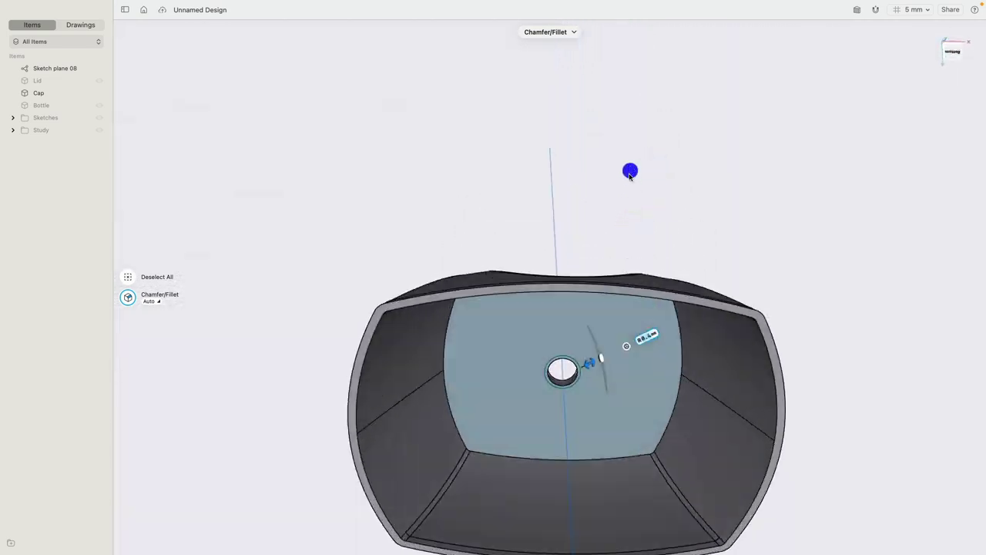
Sketch two circles with diameters of 20 mm and 22 mm around the hole's center on the Cap's inner top face.
{"action": "scroll", "coordinate": [564, 362], "scroll_direction": "down", "scroll_amount": 2}
{"action": "scroll", "coordinate": [578, 365], "scroll_direction": "up", "scroll_amount": 8}
{"action": "right_click_drag", "start_coordinate": [599, 362], "coordinate": [515, 293]}
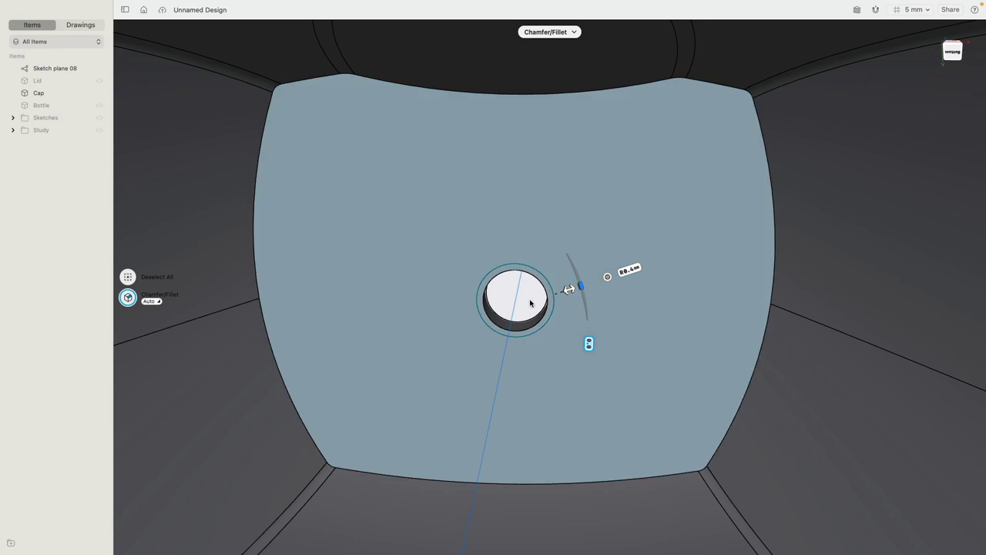
{"action": "left_click", "coordinate": [543, 274]}
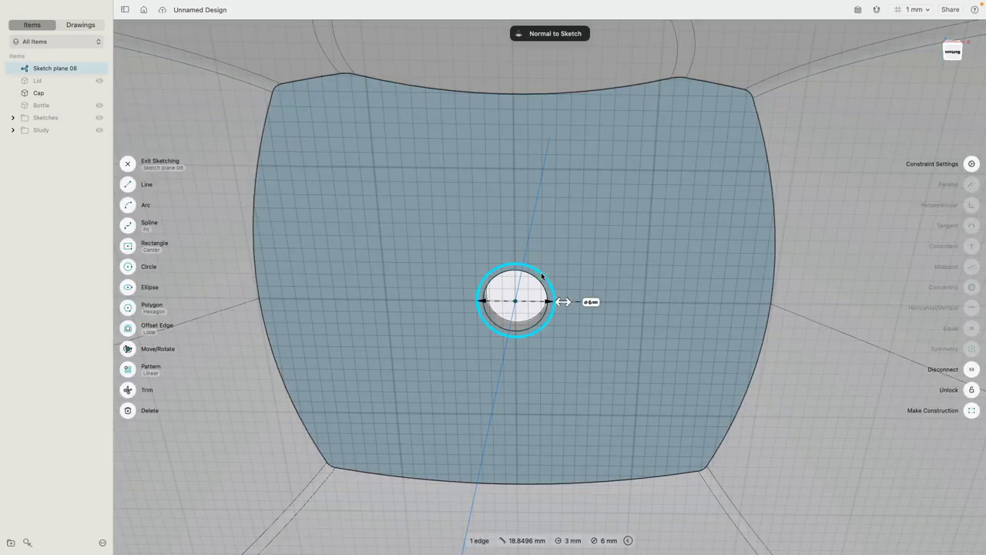
{"action": "left_click", "coordinate": [128, 266]}
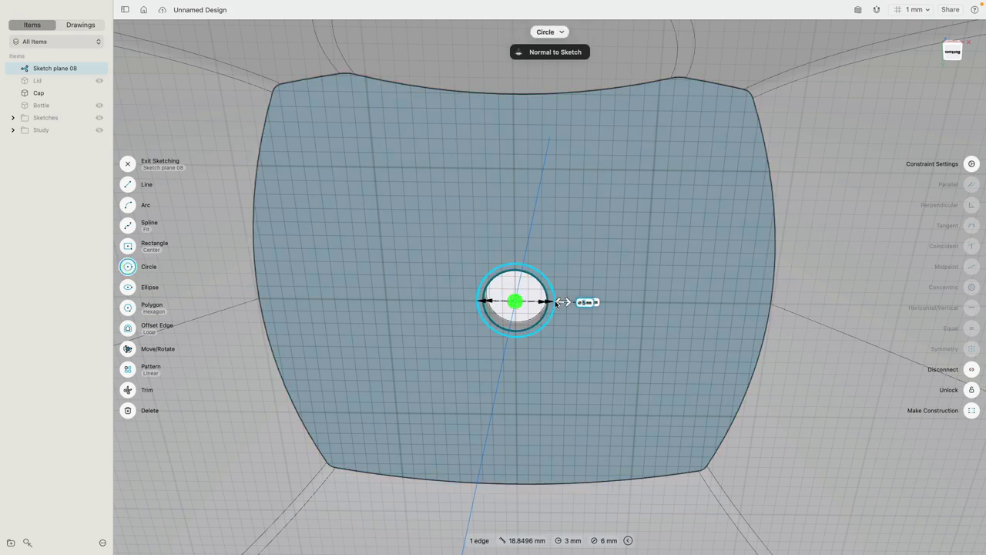
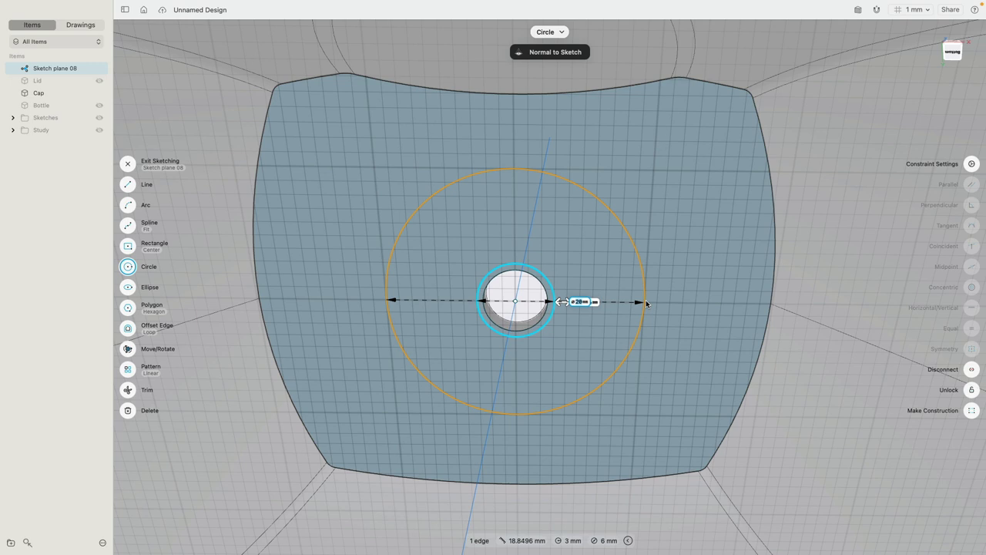
{"action": "left_click", "coordinate": [646, 302]}
{"action": "left_click", "coordinate": [514, 301]}
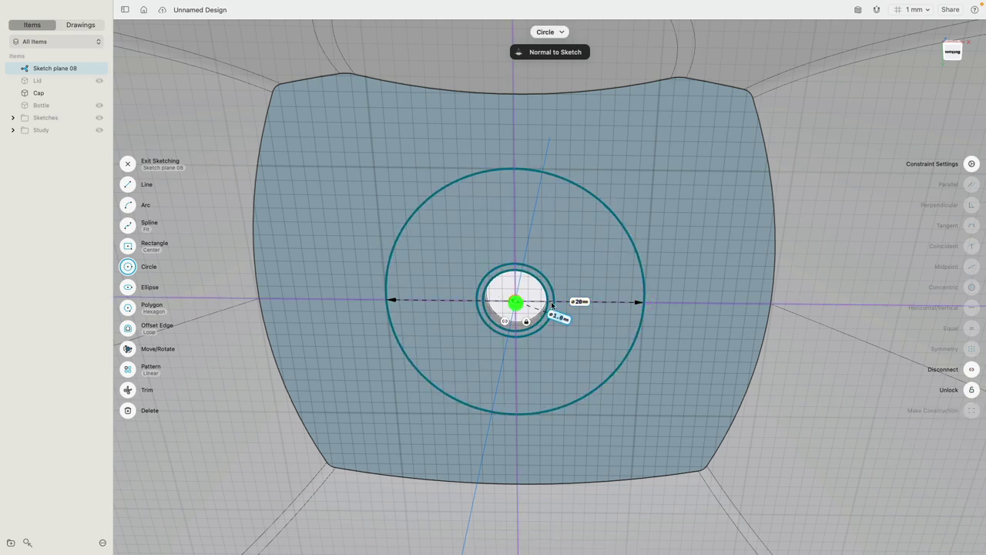
{"action": "left_click", "coordinate": [657, 303]}
{"action": "scroll", "coordinate": [657, 304], "scroll_direction": "up", "scroll_amount": 3}
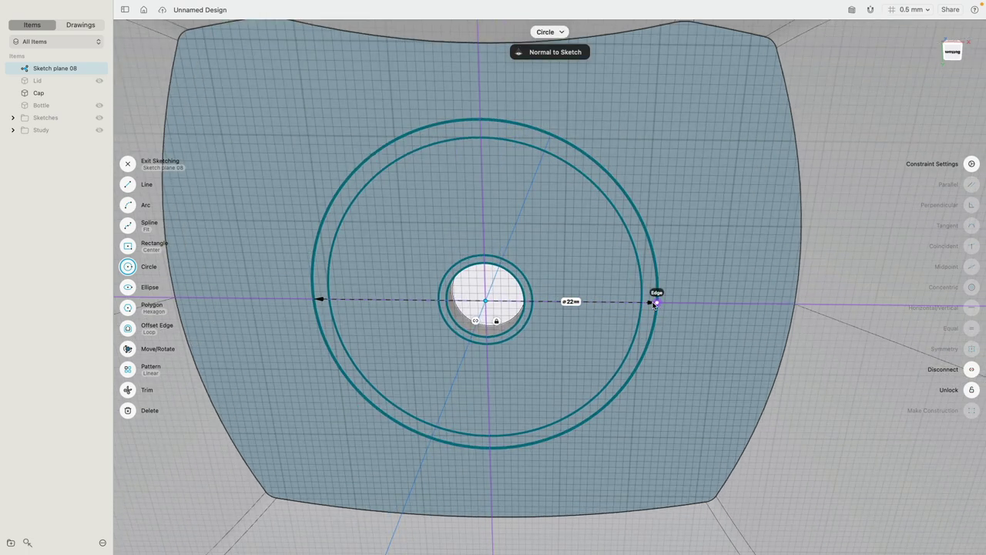
Add two more concentric circles with diameters of 18 mm and 24 mm, and finish the sketch.
{"action": "left_click", "coordinate": [485, 301]}
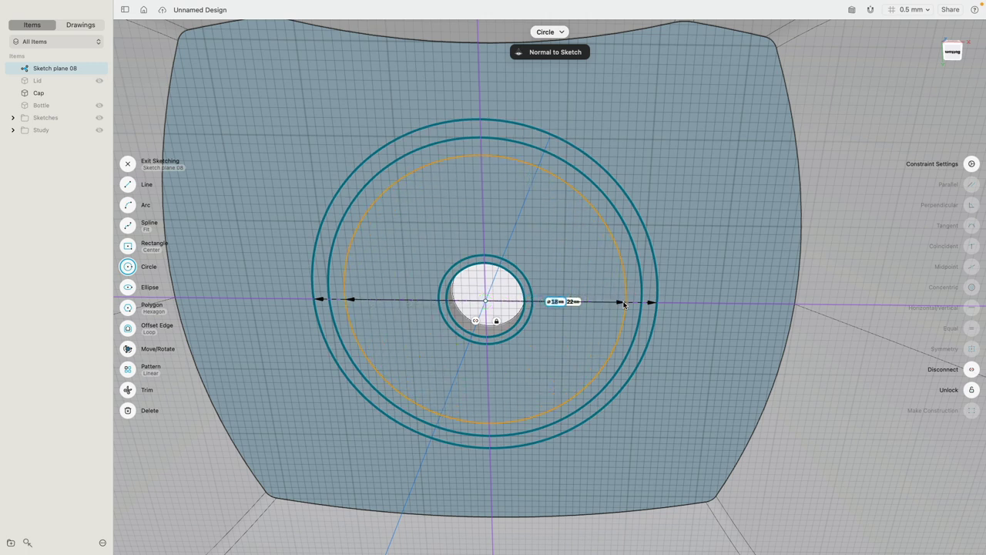
{"action": "left_click", "coordinate": [624, 303]}
{"action": "left_click", "coordinate": [483, 298]}
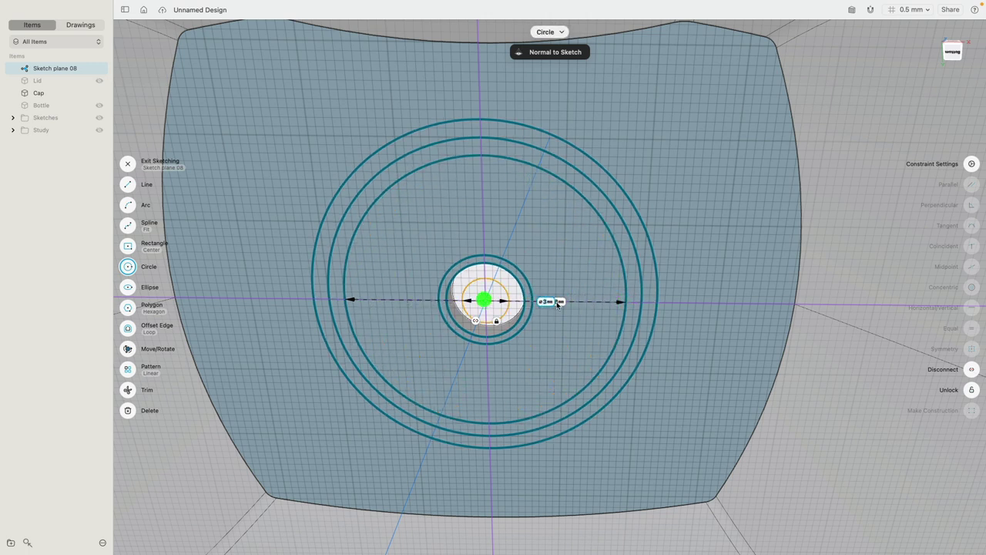
{"action": "left_click", "coordinate": [673, 303]}
{"action": "scroll", "coordinate": [673, 303], "scroll_direction": "down", "scroll_amount": 3}
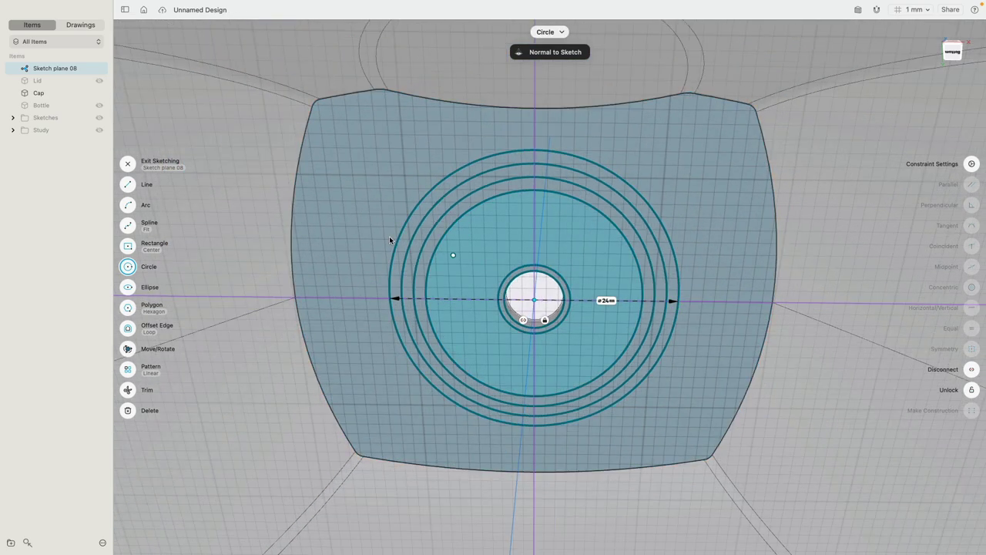
{"action": "left_click", "coordinate": [129, 165]}
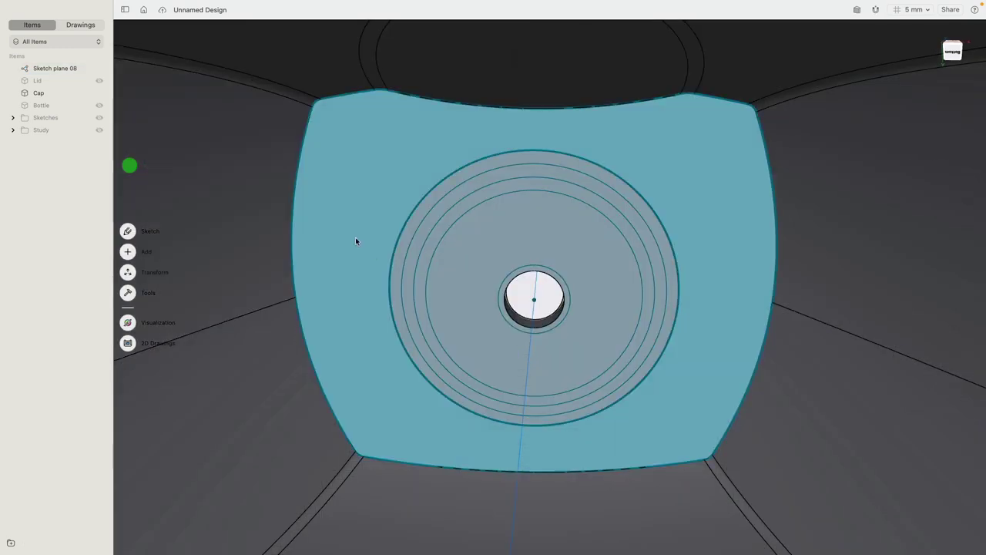
Extrude the 22–24 mm and 18–20 mm rings 10 mm down inside the Cap, leaving the gap between them open.
{"action": "left_click", "coordinate": [396, 261]}
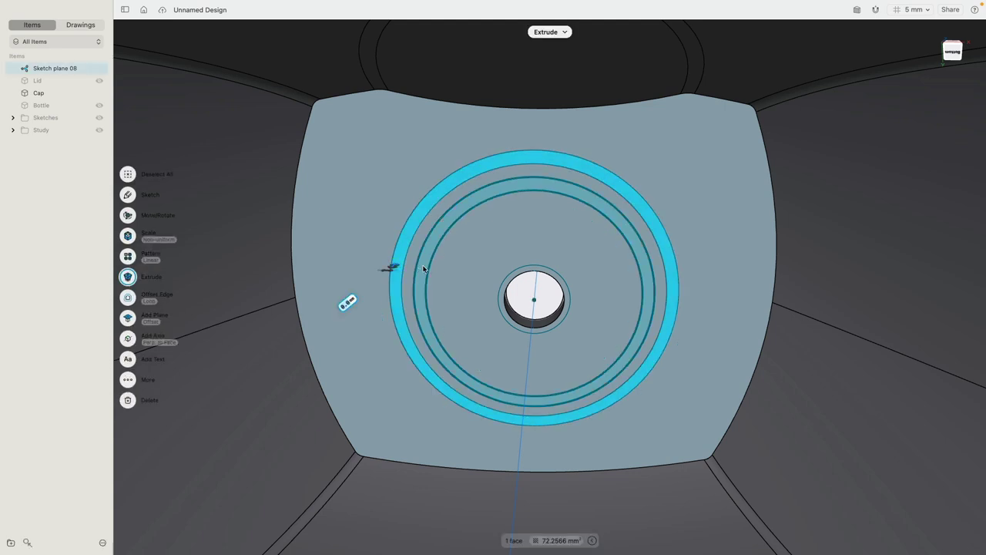
{"action": "left_click", "coordinate": [423, 265]}
{"action": "right_click_drag", "start_coordinate": [446, 252], "coordinate": [436, 271]}
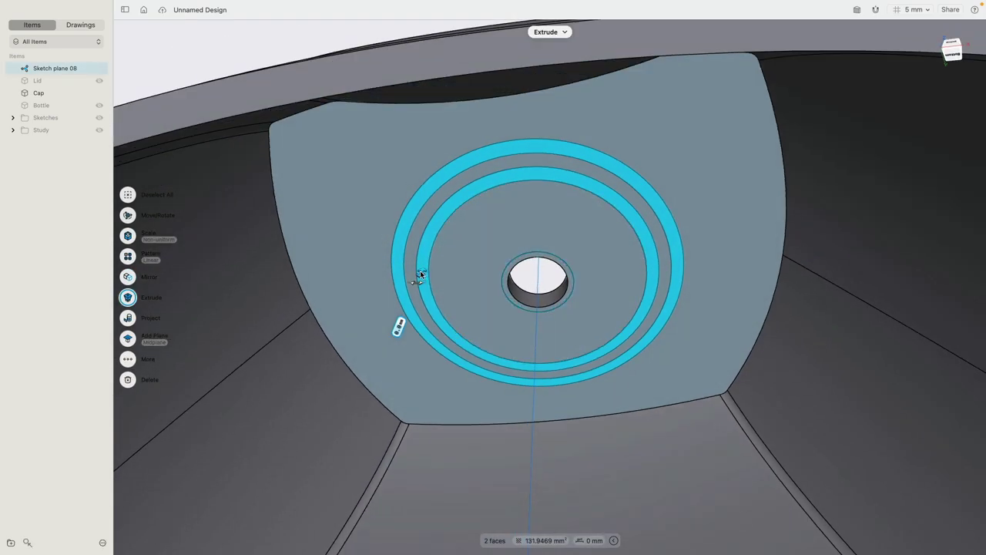
{"action": "left_click_drag", "start_coordinate": [420, 275], "coordinate": [413, 366]}
{"action": "scroll", "coordinate": [434, 306], "scroll_direction": "down", "scroll_amount": 8}
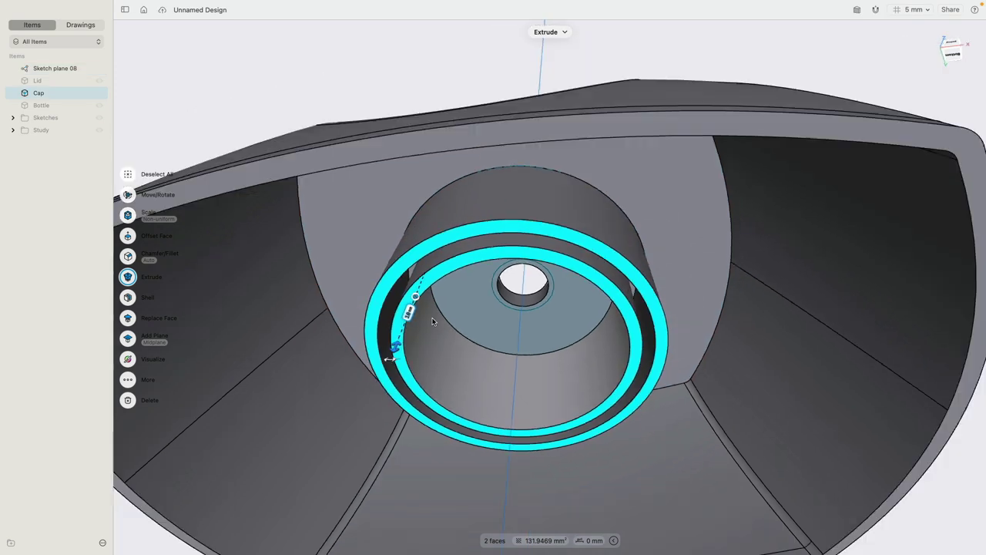
{"action": "left_click", "coordinate": [346, 180]}
{"action": "mouse_move", "coordinate": [364, 145]}
{"action": "right_mouse_down"}
{"action": "mouse_move", "coordinate": [360, 277]}
{"action": "mouse_move", "coordinate": [359, 137]}
{"action": "mouse_move", "coordinate": [403, 137]}
{"action": "mouse_move", "coordinate": [383, 128]}
{"action": "mouse_move", "coordinate": [384, 230]}
{"action": "mouse_move", "coordinate": [360, 177]}
{"action": "mouse_move", "coordinate": [359, 132]}
{"action": "right_mouse_up"}
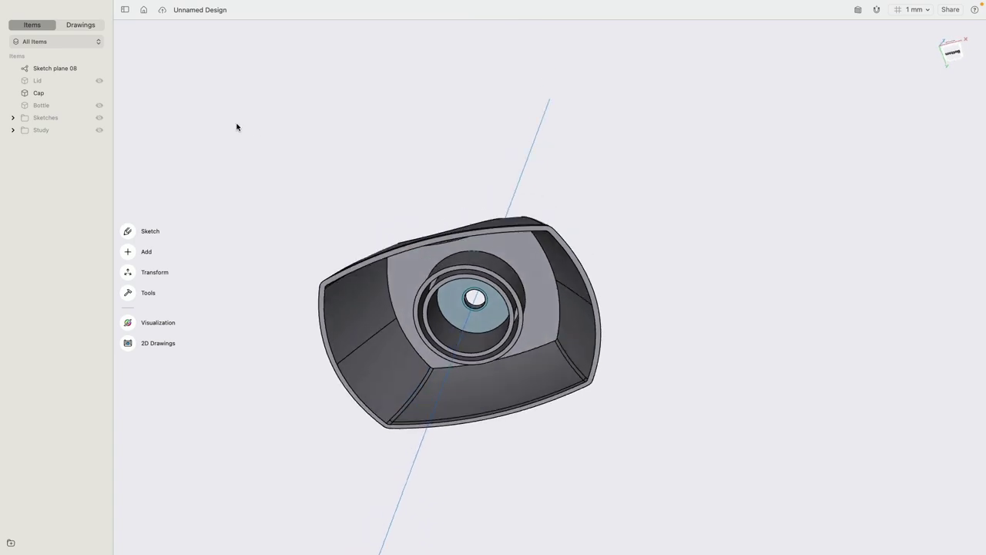
Show the Bottle instead of the Cap and extrude the 20–22 mm ring down into the Bottle's top as a neck, joined by Union.
{"action": "left_click", "coordinate": [99, 93]}
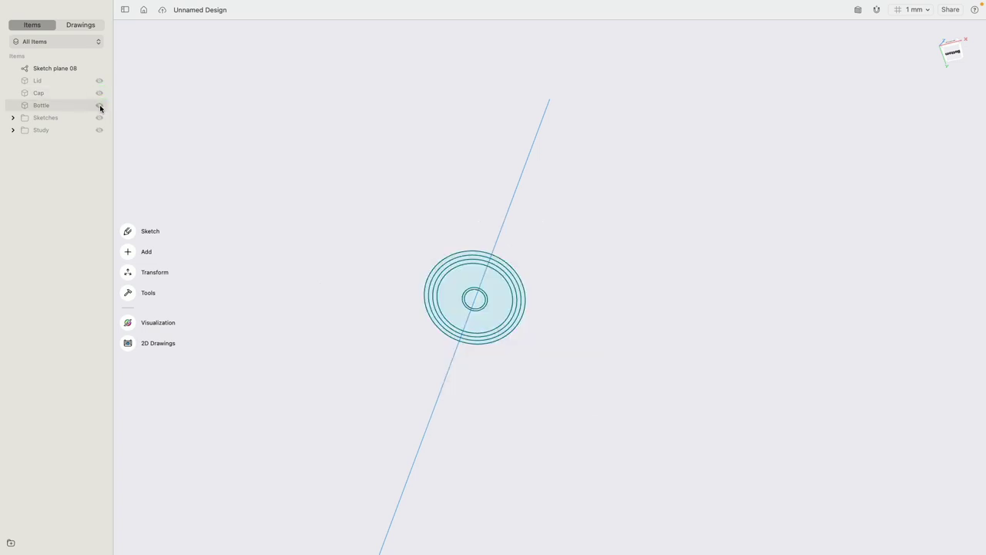
{"action": "left_click", "coordinate": [100, 106]}
{"action": "mouse_move", "coordinate": [440, 139]}
{"action": "right_mouse_down"}
{"action": "mouse_move", "coordinate": [431, 222]}
{"action": "mouse_move", "coordinate": [419, 129]}
{"action": "mouse_move", "coordinate": [410, 276]}
{"action": "mouse_move", "coordinate": [366, 299]}
{"action": "mouse_move", "coordinate": [382, 315]}
{"action": "right_mouse_up"}
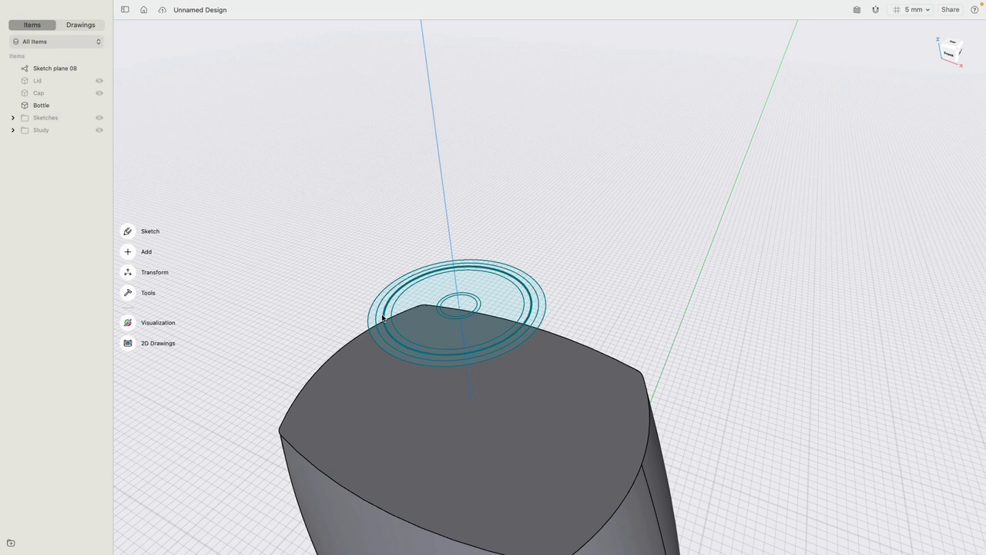
{"action": "scroll", "coordinate": [382, 316], "scroll_direction": "up", "scroll_amount": 5}
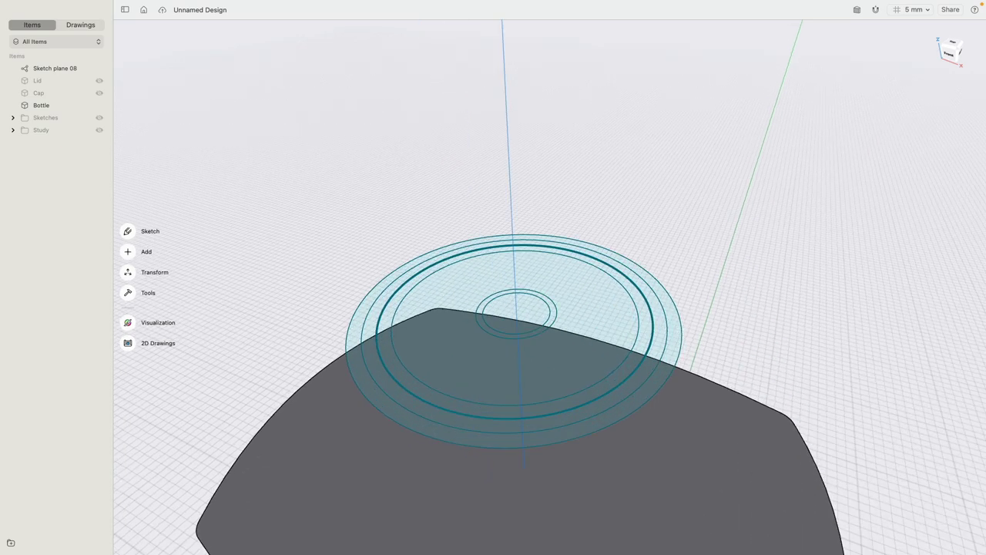
{"action": "left_click", "coordinate": [371, 328]}
{"action": "right_click_drag", "start_coordinate": [313, 282], "coordinate": [393, 157]}
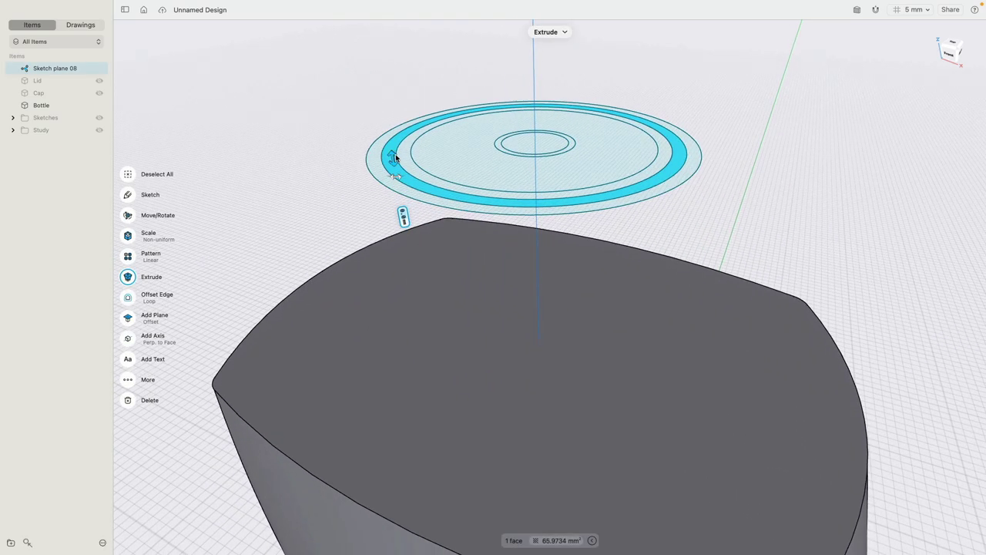
{"action": "left_click_drag", "start_coordinate": [393, 158], "coordinate": [408, 368]}
{"action": "left_click", "coordinate": [408, 240]}
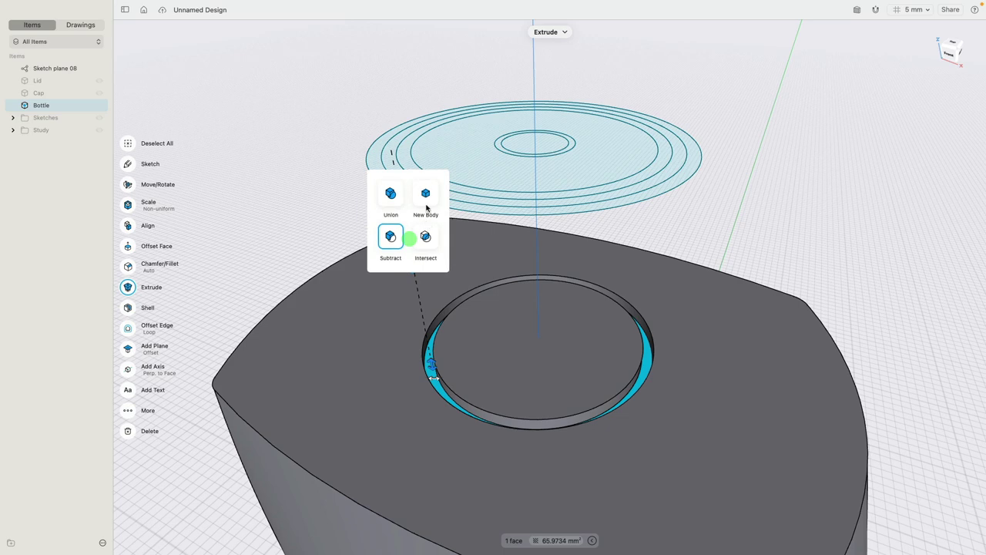
{"action": "left_click", "coordinate": [392, 195]}
{"action": "left_click", "coordinate": [313, 190]}
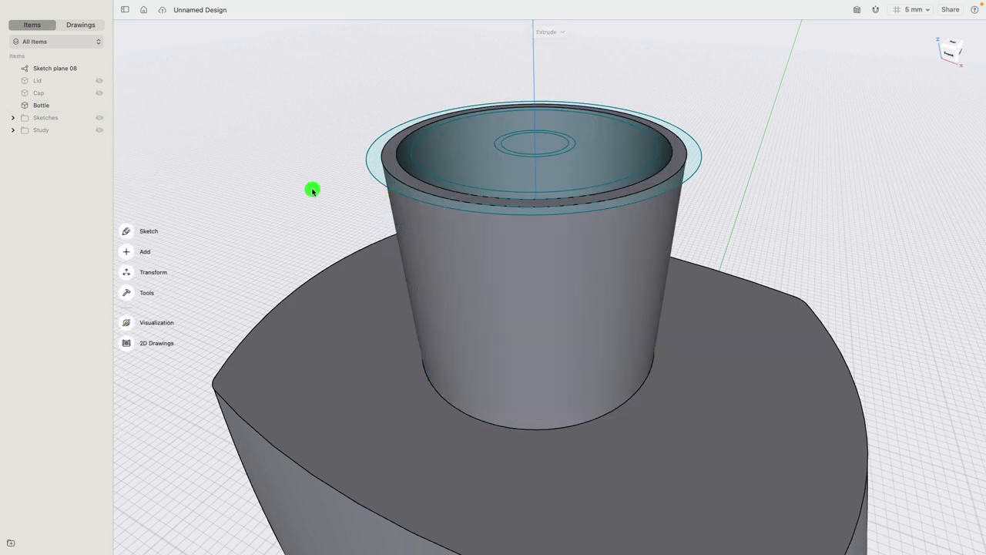
Examine in a front section view how the Bottle's neck fits between the Cap's inner rings, toggling the bodies' visibility.
{"action": "scroll", "coordinate": [313, 192], "scroll_direction": "down", "scroll_amount": 3}
{"action": "mouse_move", "coordinate": [330, 145]}
{"action": "right_mouse_down"}
{"action": "mouse_move", "coordinate": [341, 192]}
{"action": "mouse_move", "coordinate": [332, 150]}
{"action": "right_mouse_up"}
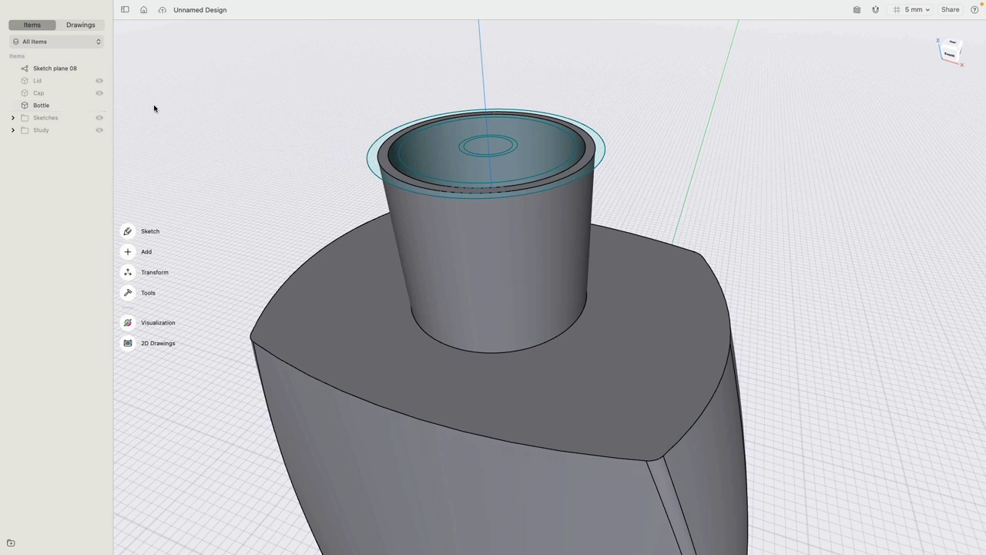
{"action": "left_click", "coordinate": [950, 57]}
{"action": "middle_click_drag", "start_coordinate": [835, 257], "coordinate": [711, 165]}
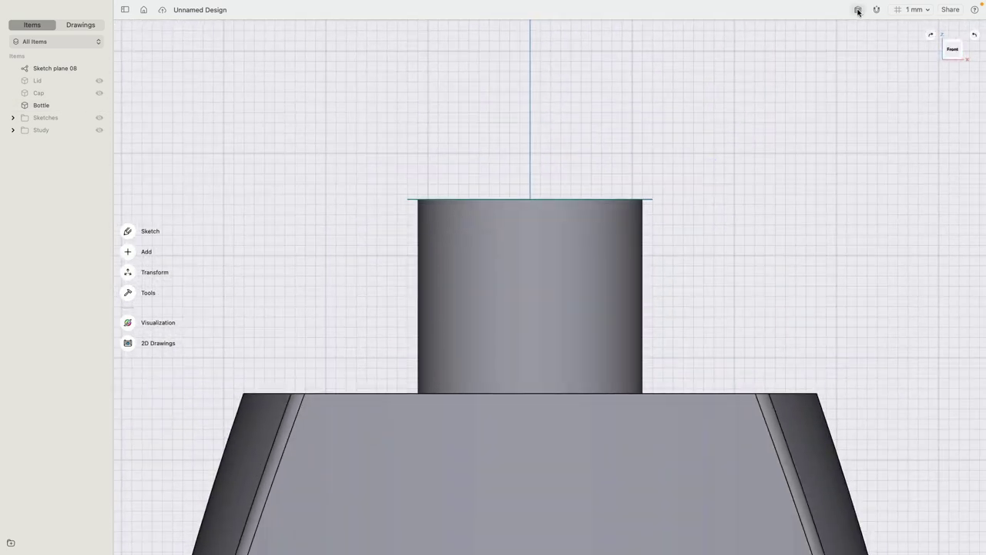
{"action": "left_click", "coordinate": [857, 10]}
{"action": "left_click", "coordinate": [100, 93]}
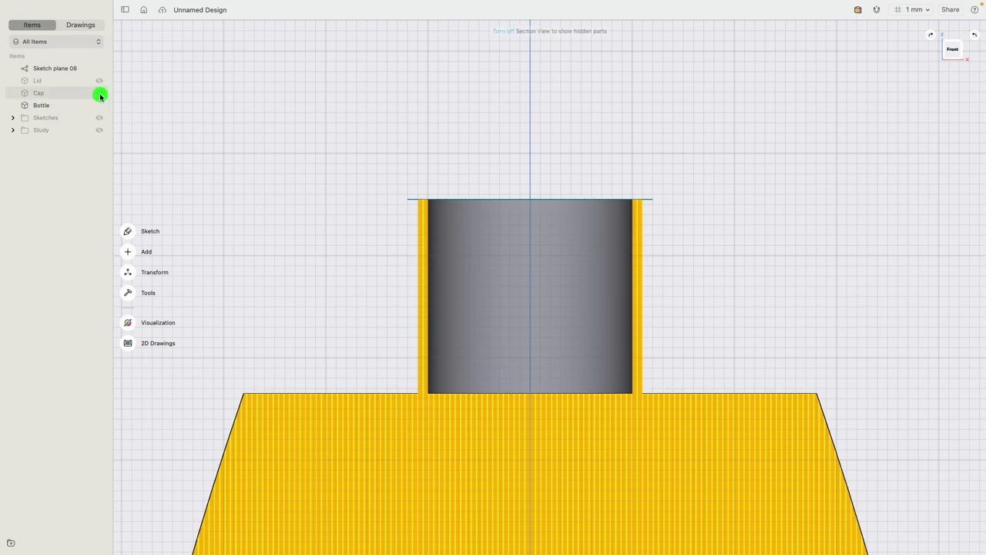
{"action": "left_click", "coordinate": [100, 93]}
{"action": "left_click", "coordinate": [99, 94]}
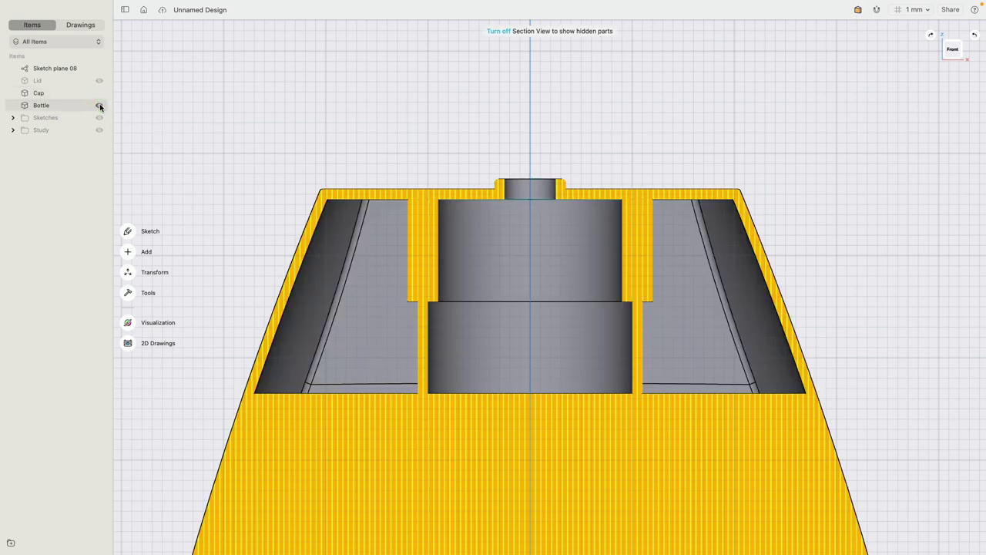
{"action": "left_click", "coordinate": [99, 106]}
{"action": "left_click", "coordinate": [99, 106]}
{"action": "left_click", "coordinate": [99, 105]}
{"action": "left_click", "coordinate": [100, 93]}
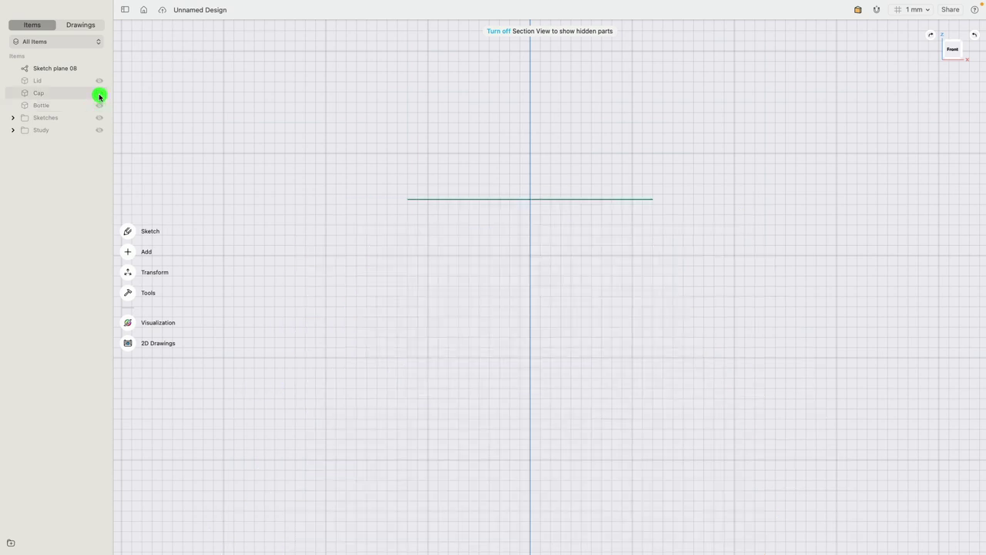
{"action": "left_click", "coordinate": [99, 93]}
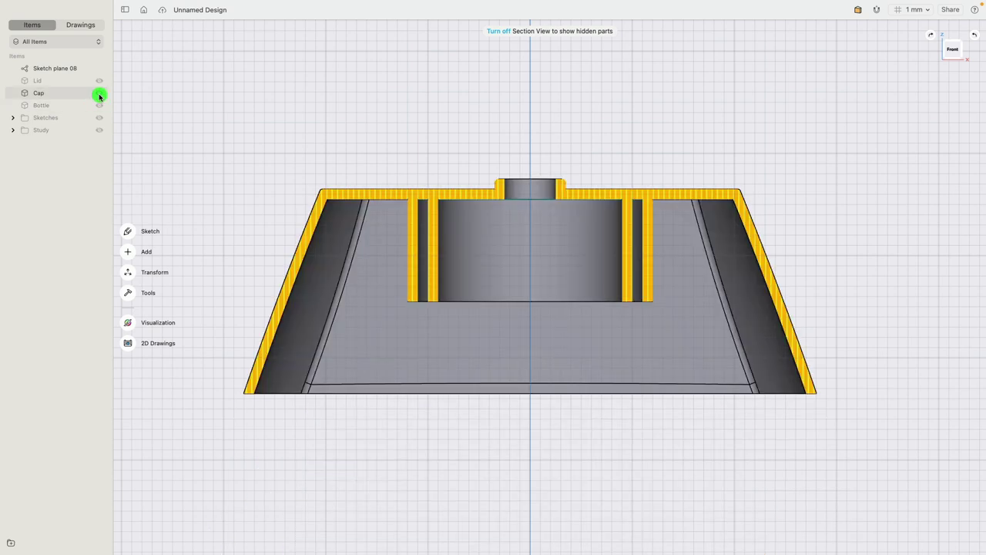
{"action": "left_click", "coordinate": [858, 11]}
Hide the Cap, show the Lid and bring the Lid's hollow underside into view.
{"action": "scroll", "coordinate": [624, 137], "scroll_direction": "down", "scroll_amount": 2}
{"action": "right_click_drag", "start_coordinate": [614, 130], "coordinate": [560, 180]}
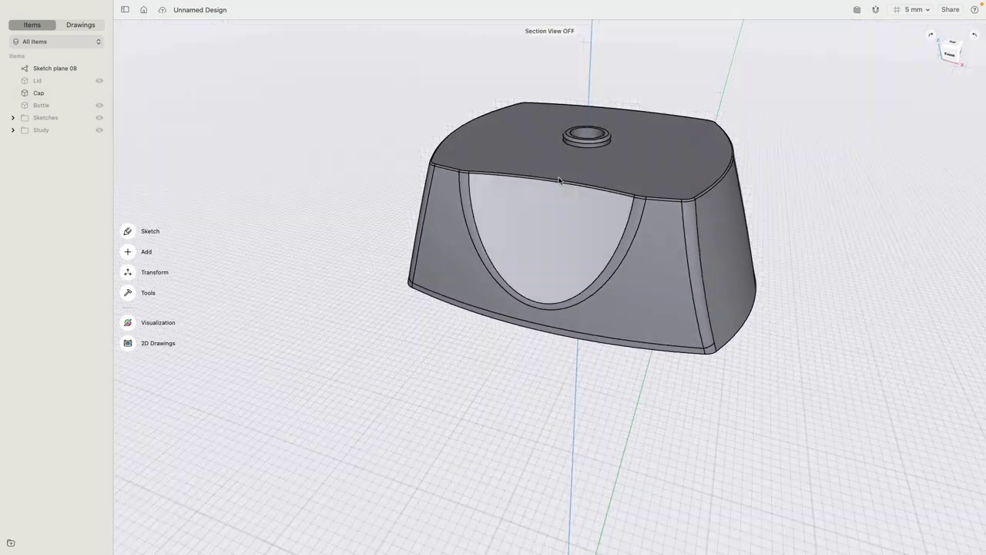
{"action": "middle_click_drag", "start_coordinate": [493, 110], "coordinate": [425, 170]}
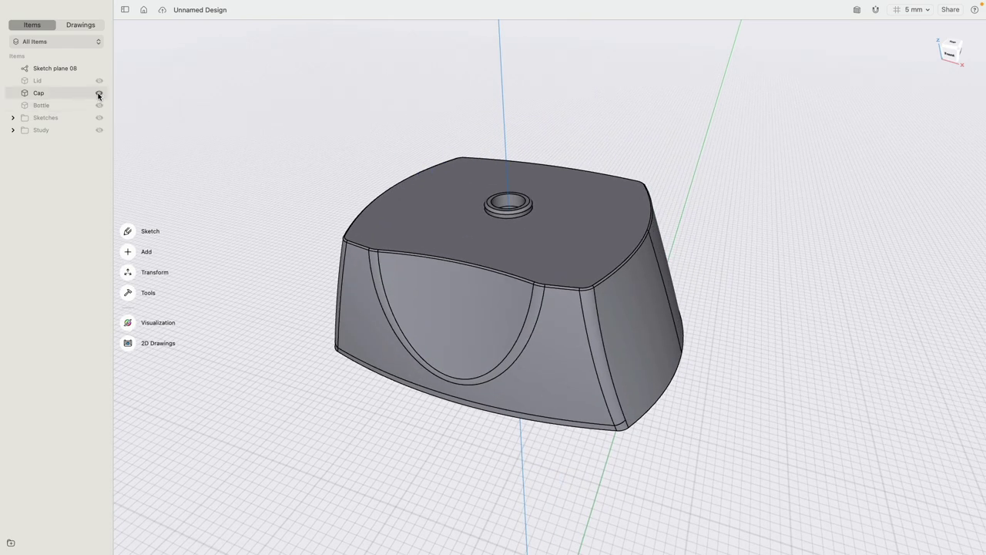
{"action": "left_click", "coordinate": [98, 93]}
{"action": "left_click", "coordinate": [99, 82]}
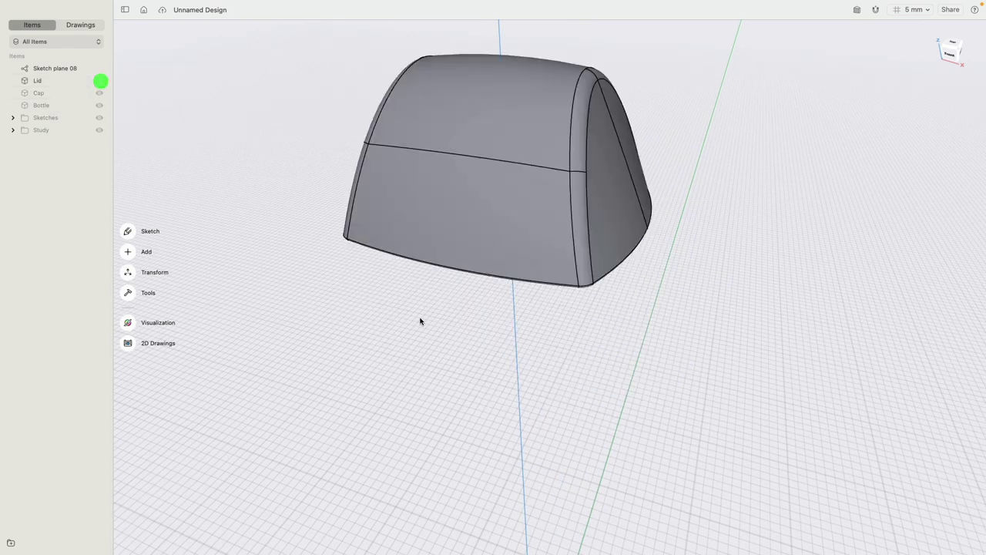
{"action": "right_click_drag", "start_coordinate": [420, 321], "coordinate": [441, 245]}
{"action": "scroll", "coordinate": [503, 405], "scroll_direction": "up", "scroll_amount": 3}
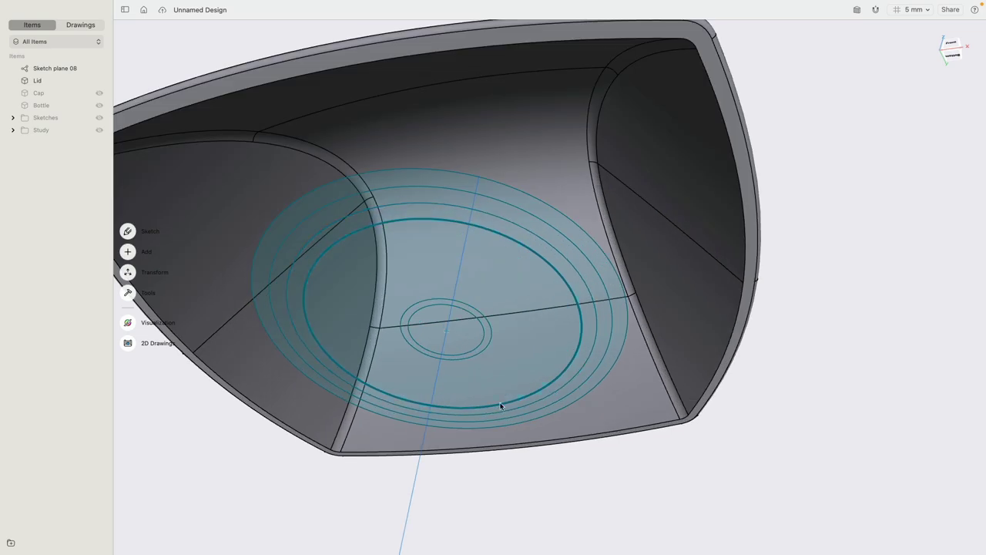
Extrude the inner 5 mm circle about 24 mm up through the Lid's top and set the operation to Union to form a plug.
{"action": "left_click", "coordinate": [462, 343]}
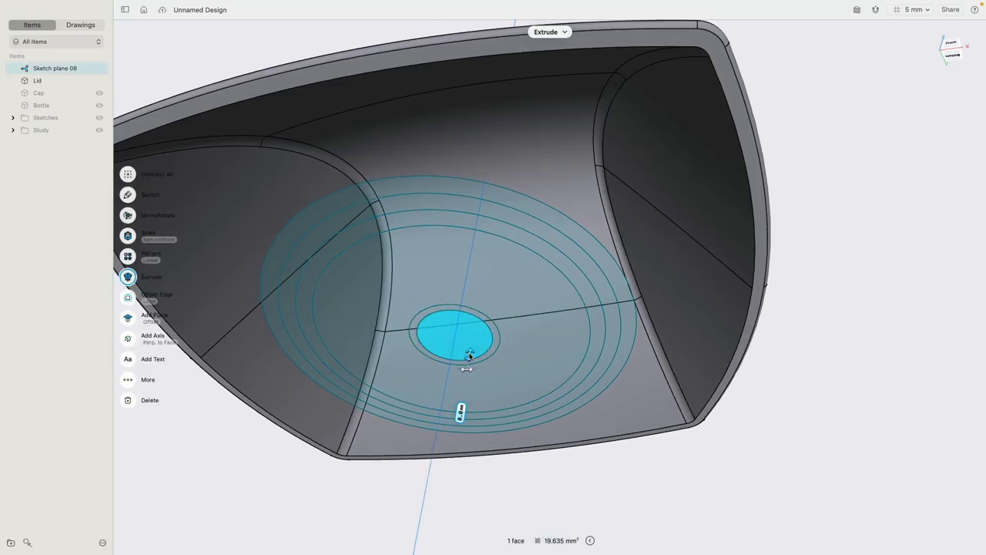
{"action": "left_click_drag", "start_coordinate": [469, 355], "coordinate": [508, 177]}
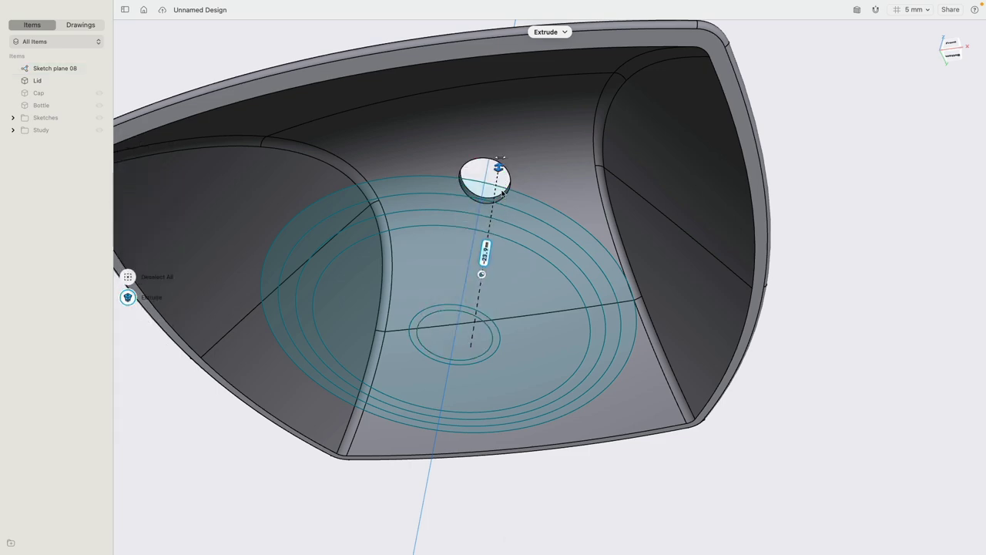
{"action": "scroll", "coordinate": [496, 175], "scroll_direction": "down", "scroll_amount": 3}
{"action": "right_click_drag", "start_coordinate": [497, 131], "coordinate": [502, 185]}
{"action": "middle_click_drag", "start_coordinate": [490, 119], "coordinate": [515, 392]}
{"action": "right_click_drag", "start_coordinate": [501, 183], "coordinate": [504, 231]}
{"action": "middle_click_drag", "start_coordinate": [458, 112], "coordinate": [497, 240]}
{"action": "right_click_drag", "start_coordinate": [490, 224], "coordinate": [493, 214]}
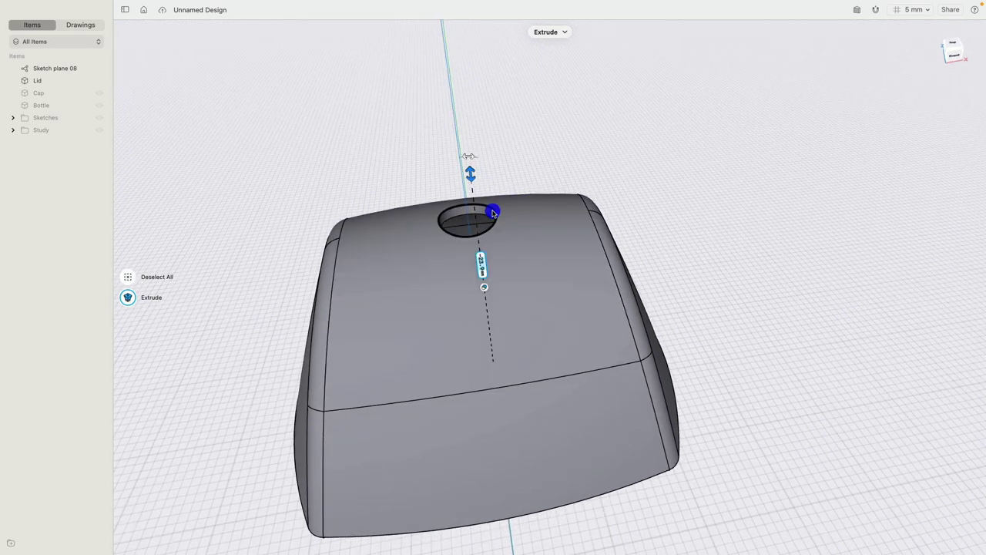
{"action": "left_click", "coordinate": [484, 285]}
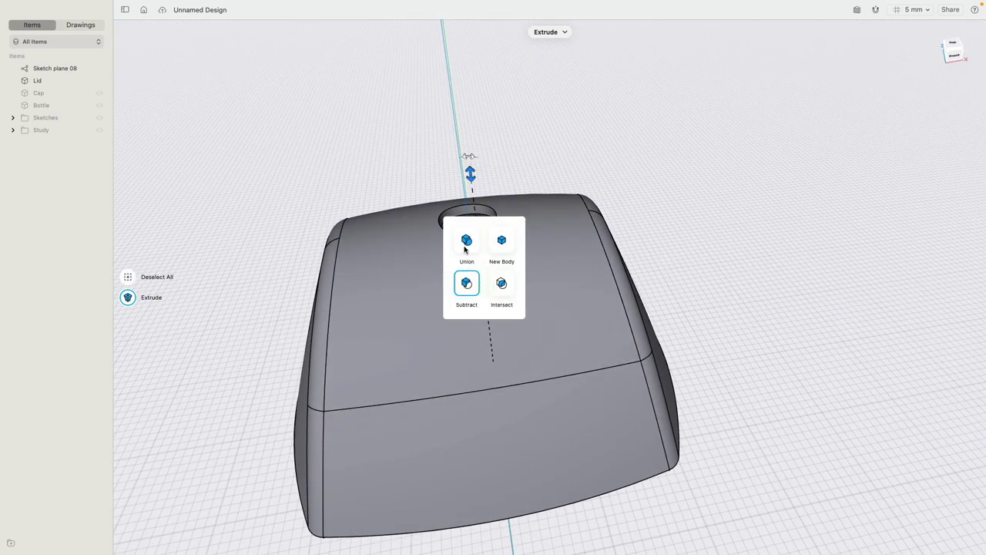
{"action": "left_click", "coordinate": [466, 244]}
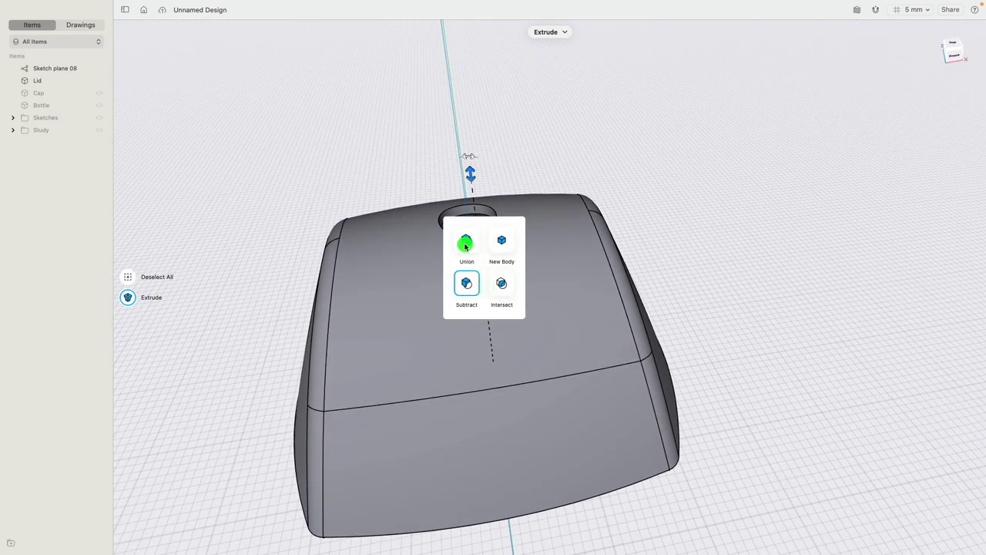
Confirm the plug's Union extrusion and delete its side and top faces protruding above the Lid.
{"action": "left_click", "coordinate": [383, 159]}
{"action": "mouse_move", "coordinate": [456, 354]}
{"action": "right_mouse_down"}
{"action": "mouse_move", "coordinate": [459, 255]}
{"action": "mouse_move", "coordinate": [459, 344]}
{"action": "right_mouse_up"}
{"action": "left_click", "coordinate": [450, 238]}
{"action": "left_click", "coordinate": [448, 204]}
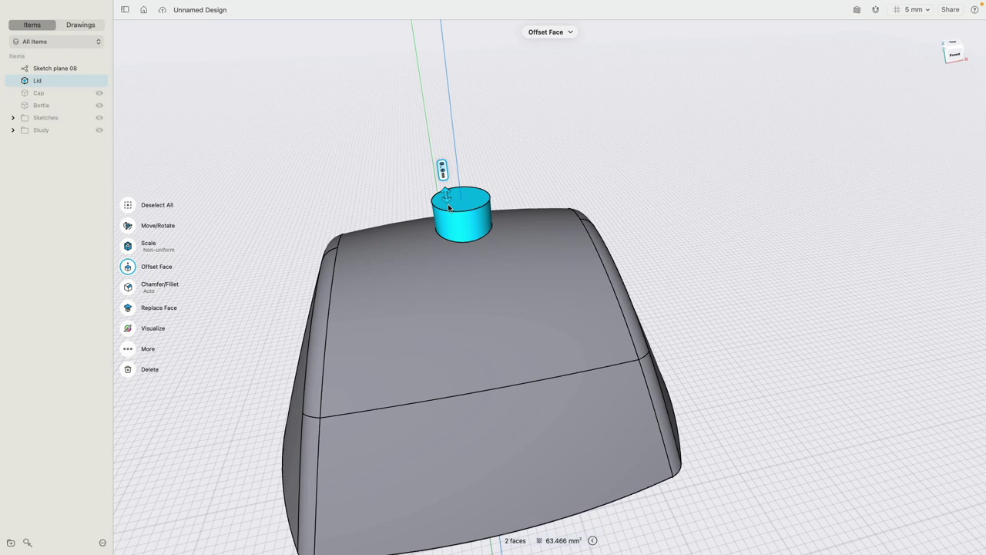
{"action": "key", "text": "Delete"}
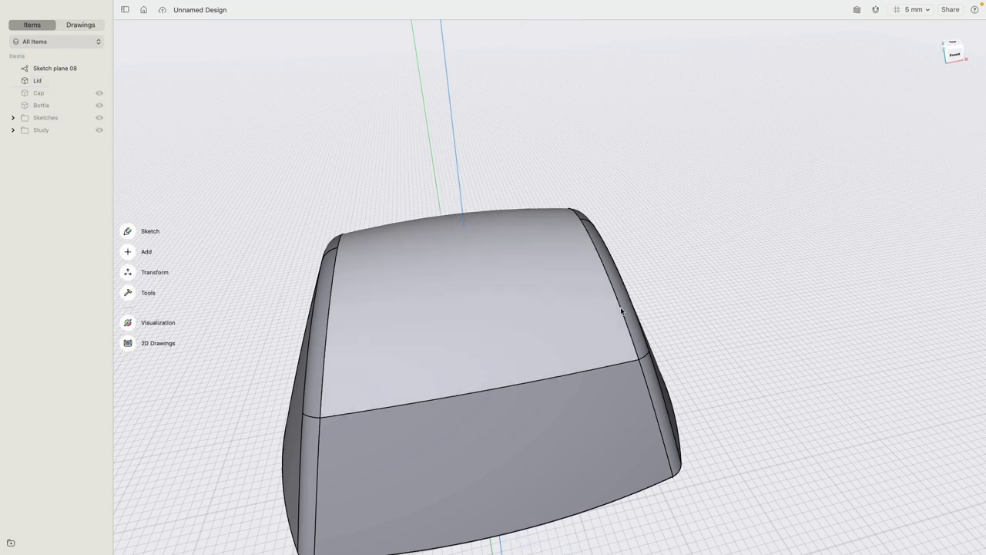
Hide the ring sketch, try to Shell the Lid from the plug's end face at 0.4 mm, and undo the shell.
{"action": "scroll", "coordinate": [678, 310], "scroll_direction": "down", "scroll_amount": 3}
{"action": "right_click_drag", "start_coordinate": [716, 421], "coordinate": [680, 228]}
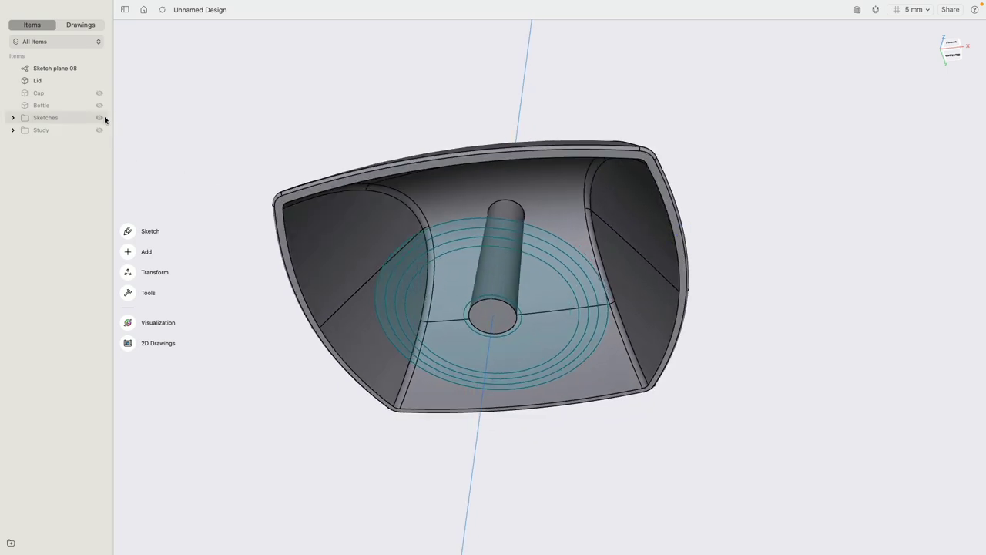
{"action": "left_click", "coordinate": [99, 67]}
{"action": "scroll", "coordinate": [466, 299], "scroll_direction": "up", "scroll_amount": 3}
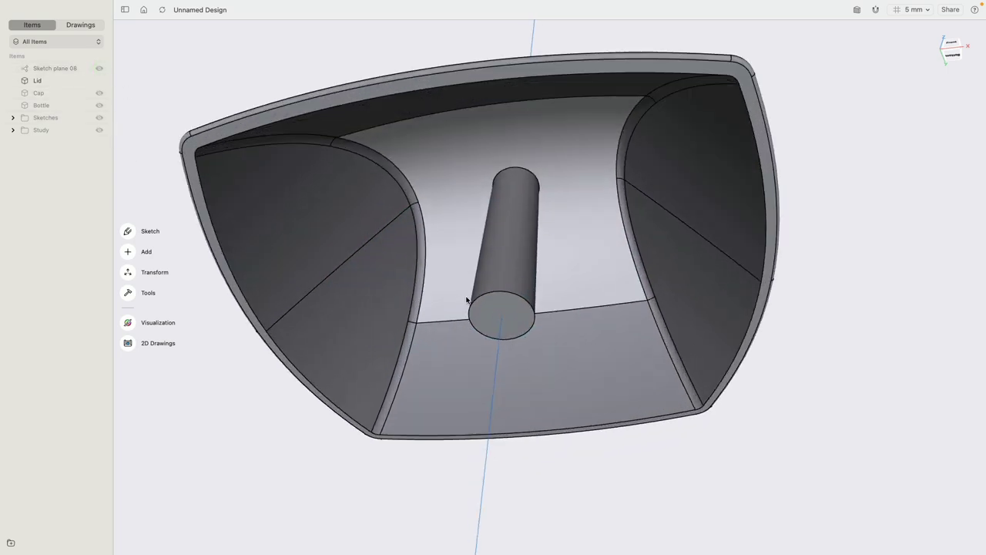
{"action": "left_click", "coordinate": [482, 315]}
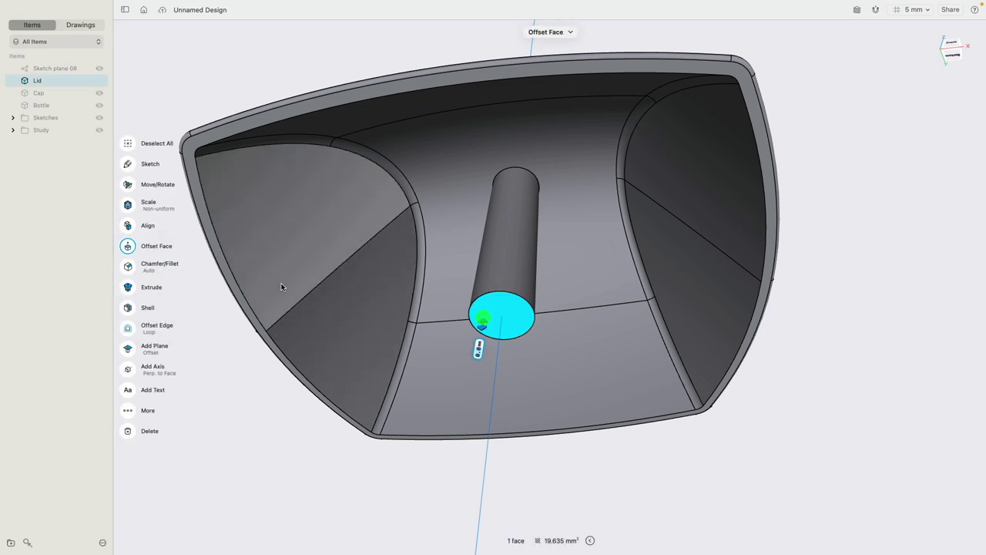
{"action": "left_click", "coordinate": [129, 308]}
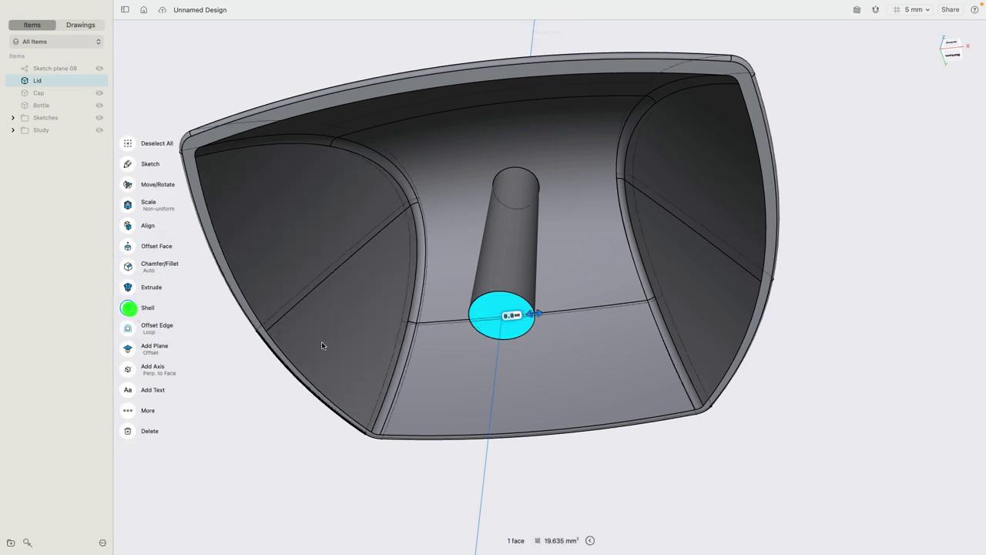
{"action": "left_click_drag", "start_coordinate": [536, 315], "coordinate": [531, 312]}
{"action": "mouse_move", "coordinate": [538, 345]}
{"action": "right_mouse_down"}
{"action": "mouse_move", "coordinate": [542, 315]}
{"action": "mouse_move", "coordinate": [540, 328]}
{"action": "right_mouse_up"}
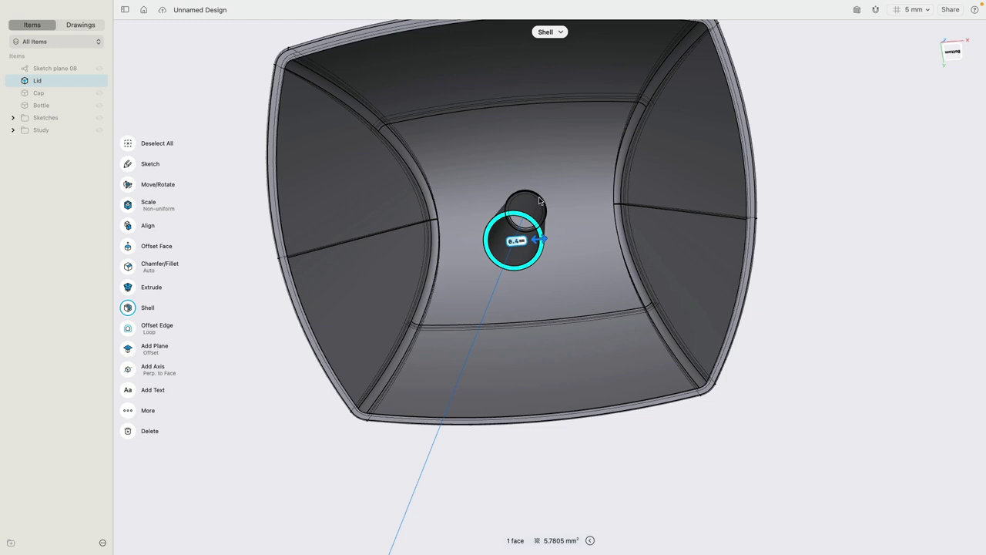
{"action": "key", "text": "super+z"}
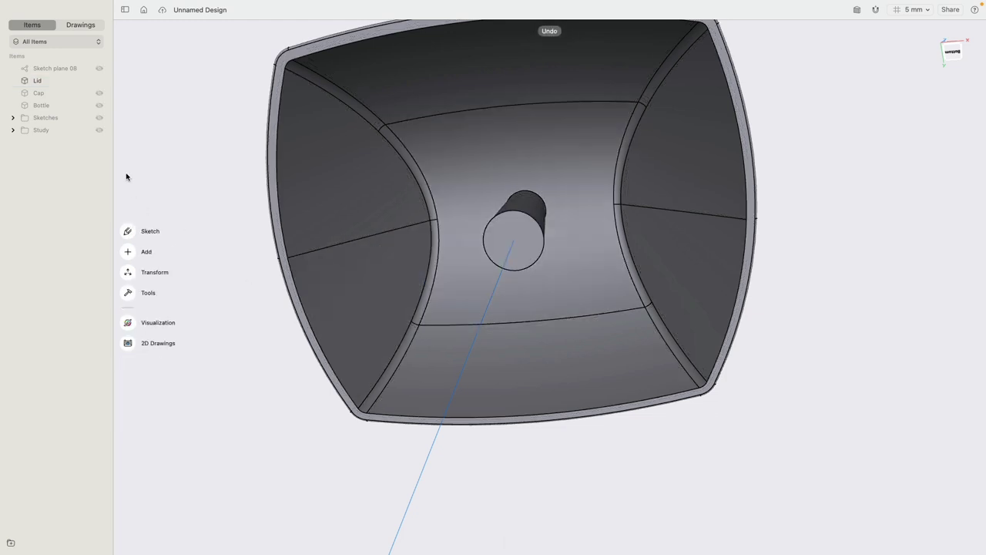
Show the ring sketch and offset the plug's circular end edge inward to create a 3 mm diameter circle.
{"action": "left_click", "coordinate": [99, 68]}
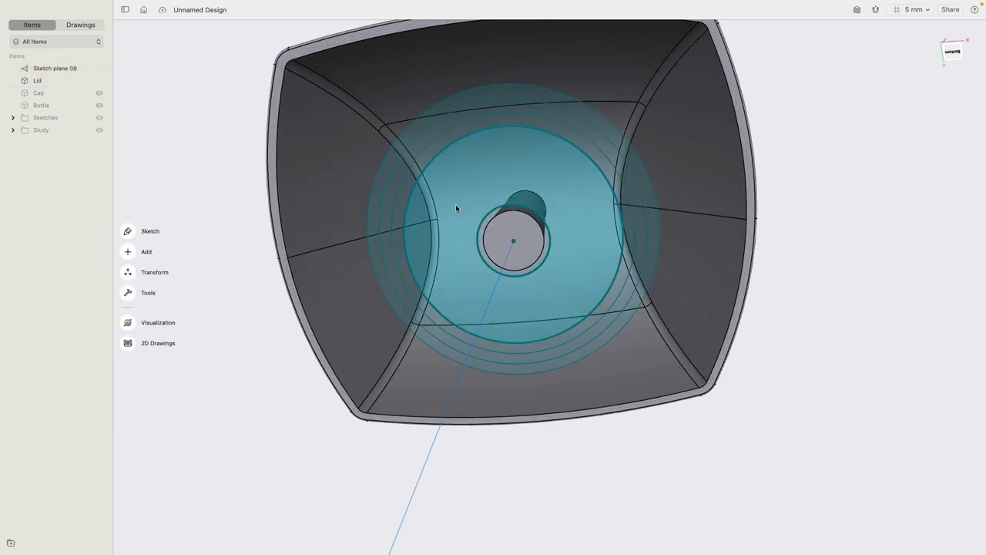
{"action": "left_click", "coordinate": [484, 224]}
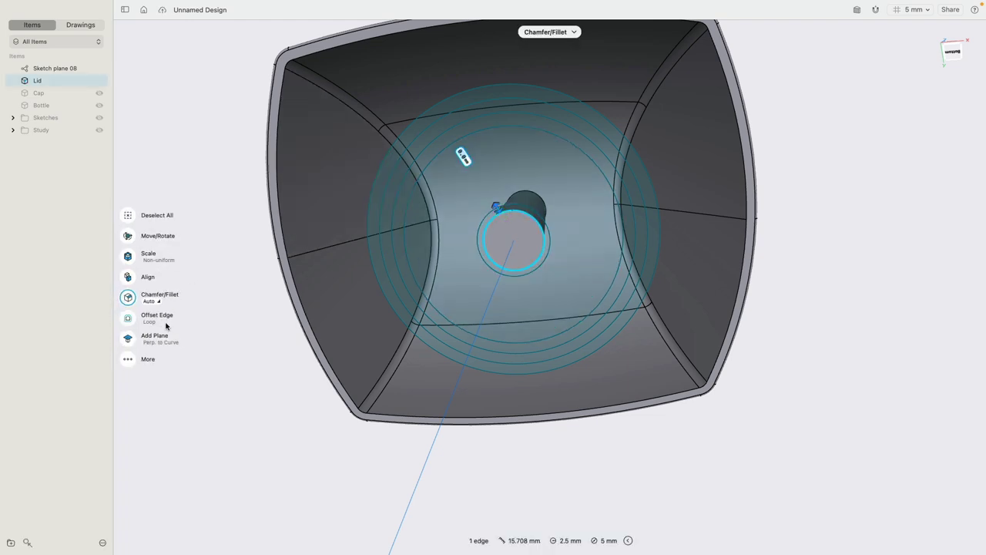
{"action": "left_click", "coordinate": [128, 317]}
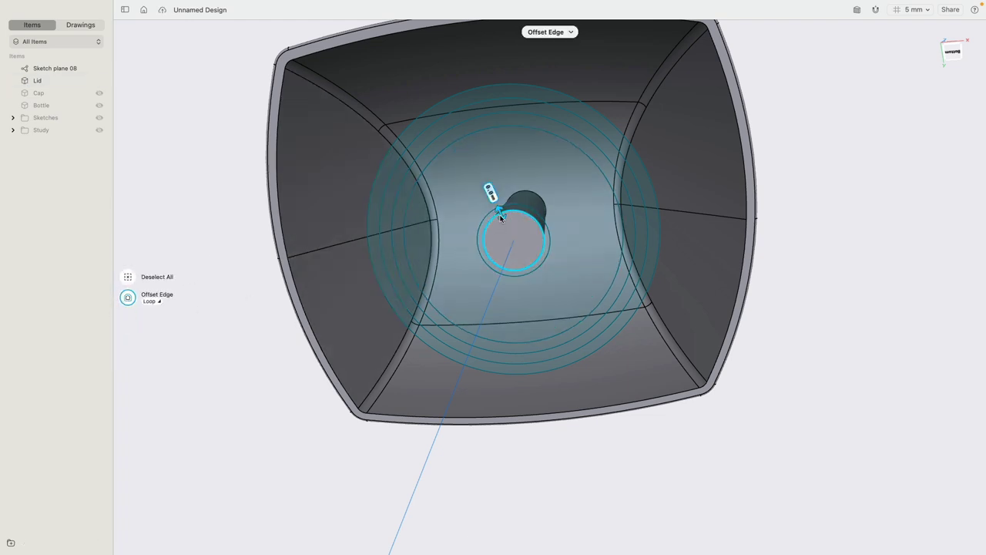
{"action": "left_click_drag", "start_coordinate": [504, 219], "coordinate": [508, 228]}
{"action": "left_click", "coordinate": [163, 223]}
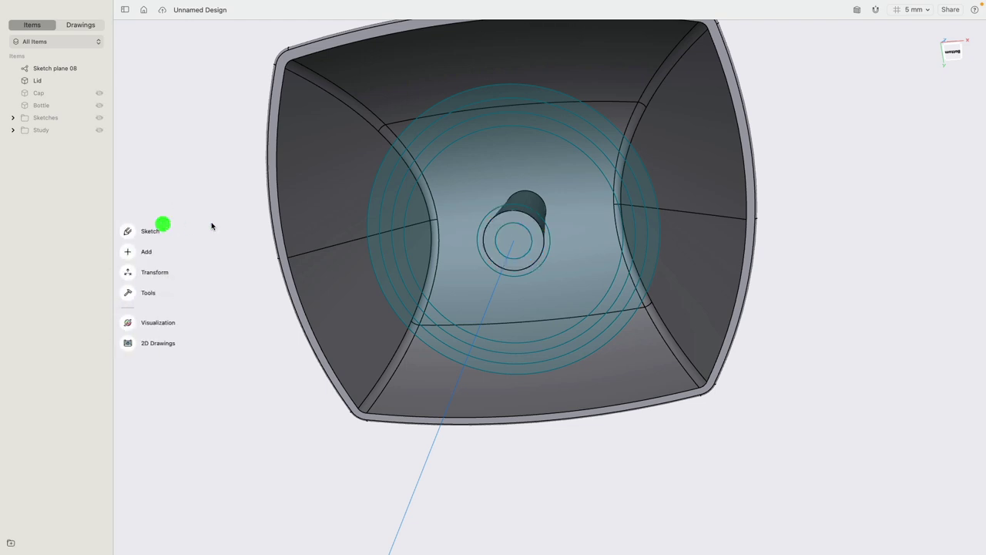
Extrude the 3 mm circle into the plug's end to cut a shallow hole, and hide the ring sketch.
{"action": "left_click", "coordinate": [513, 235]}
{"action": "mouse_move", "coordinate": [513, 235]}
{"action": "right_mouse_down"}
{"action": "mouse_move", "coordinate": [508, 222]}
{"action": "mouse_move", "coordinate": [513, 237]}
{"action": "right_mouse_up"}
{"action": "left_click_drag", "start_coordinate": [515, 238], "coordinate": [518, 215]}
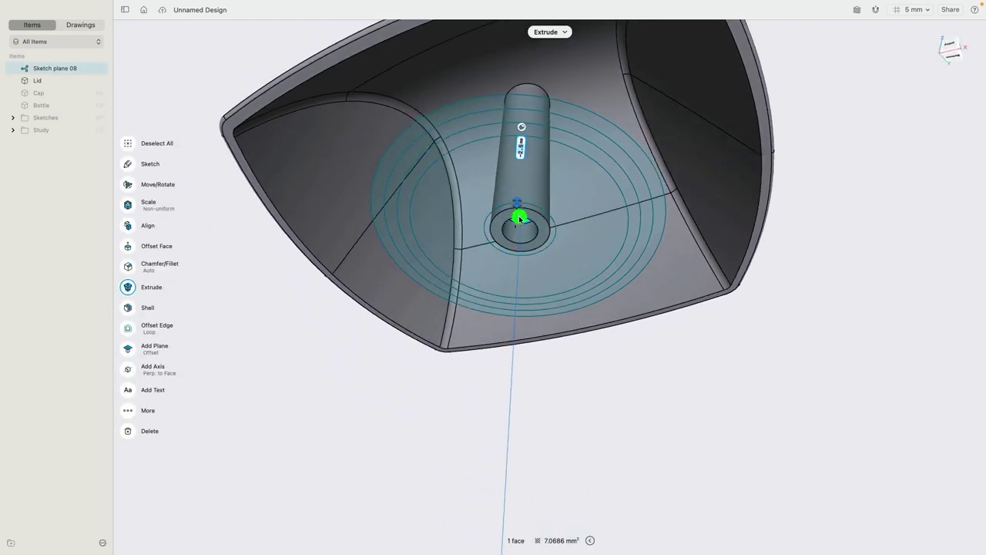
{"action": "left_click", "coordinate": [100, 70]}
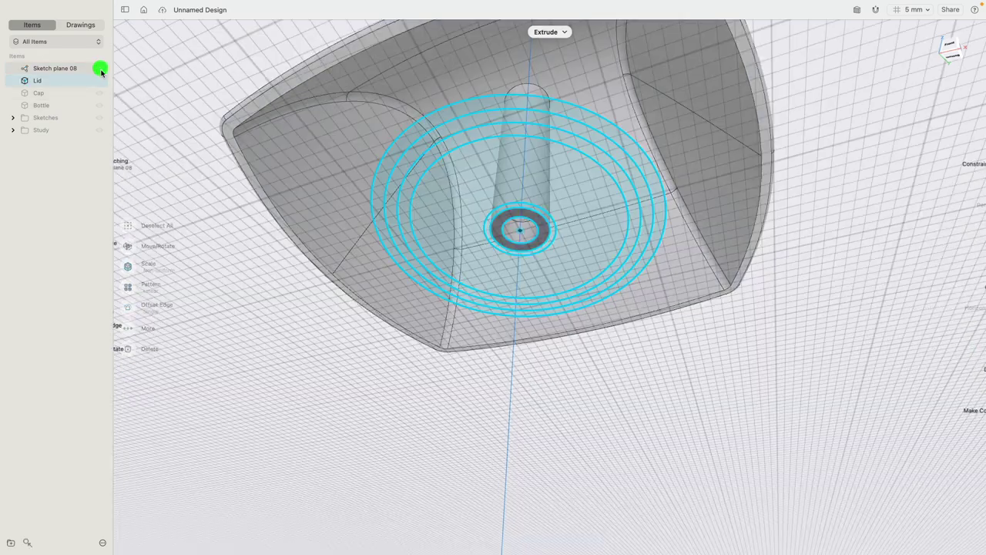
{"action": "left_click", "coordinate": [99, 68]}
Use Replace Face to extend the plug hole's end face up to the underside of the Lid's top wall.
{"action": "right_click_drag", "start_coordinate": [429, 312], "coordinate": [427, 285]}
{"action": "left_click", "coordinate": [523, 163]}
{"action": "right_click_drag", "start_coordinate": [578, 124], "coordinate": [559, 168]}
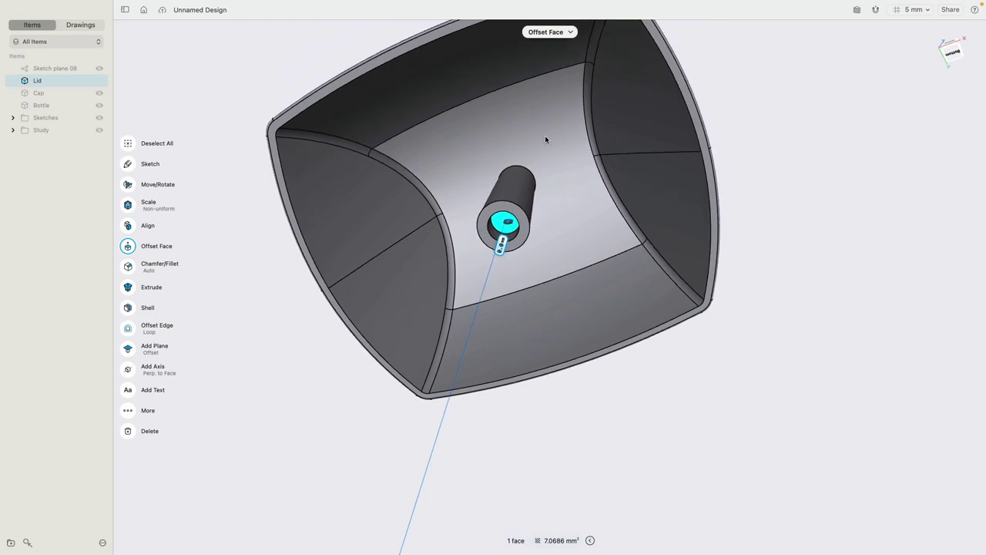
{"action": "left_click", "coordinate": [547, 136]}
{"action": "right_click_drag", "start_coordinate": [552, 150], "coordinate": [562, 153]}
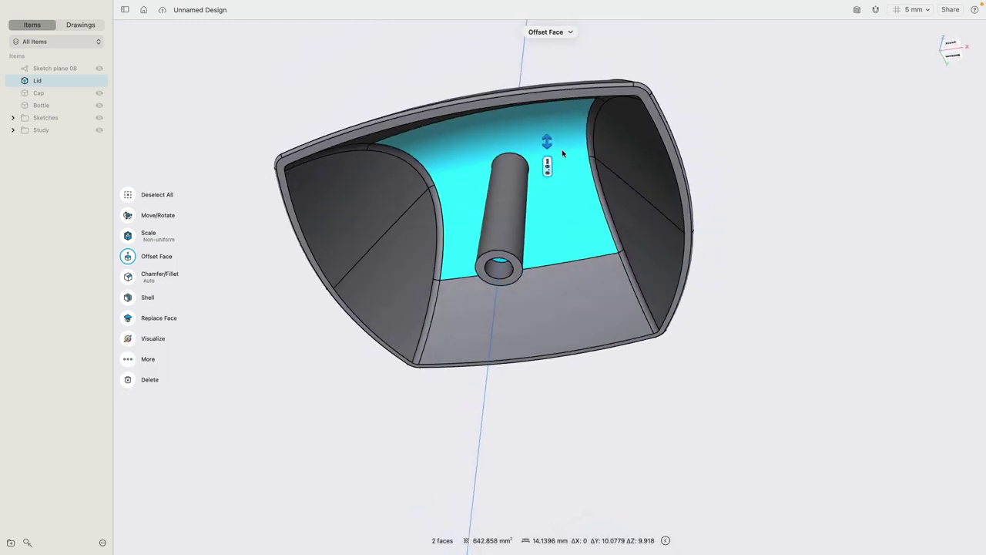
{"action": "left_click", "coordinate": [130, 319]}
{"action": "right_click_drag", "start_coordinate": [389, 169], "coordinate": [395, 223]}
{"action": "left_click", "coordinate": [952, 50]}
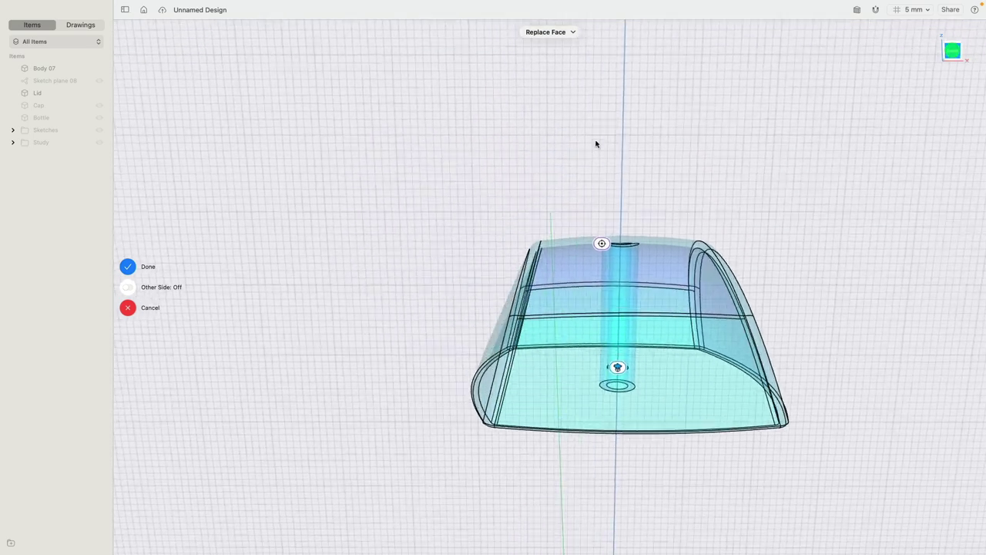
{"action": "scroll", "coordinate": [707, 239], "scroll_direction": "up", "scroll_amount": 6}
{"action": "middle_click_drag", "start_coordinate": [572, 258], "coordinate": [540, 192]}
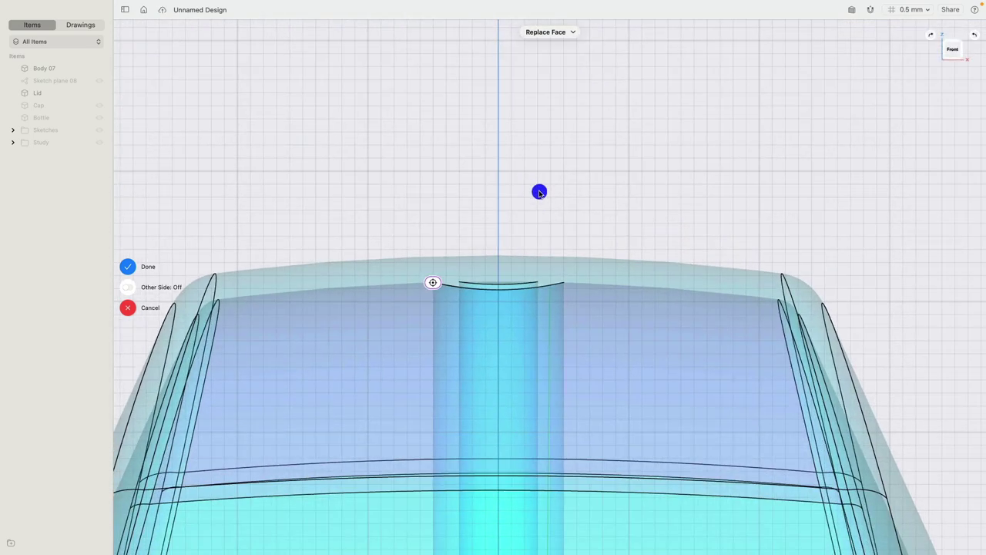
{"action": "scroll", "coordinate": [539, 192], "scroll_direction": "up", "scroll_amount": 1}
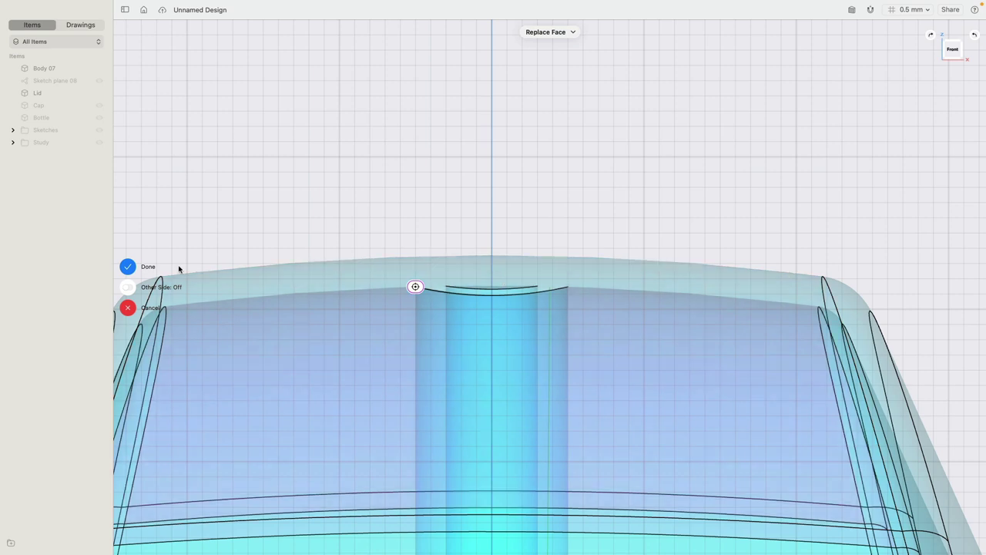
{"action": "left_click", "coordinate": [131, 268]}
Fillet the outer edge of the hollow plug's open end with a 0.5 mm radius.
{"action": "scroll", "coordinate": [355, 258], "scroll_direction": "down", "scroll_amount": 7}
{"action": "right_click_drag", "start_coordinate": [432, 240], "coordinate": [509, 177]}
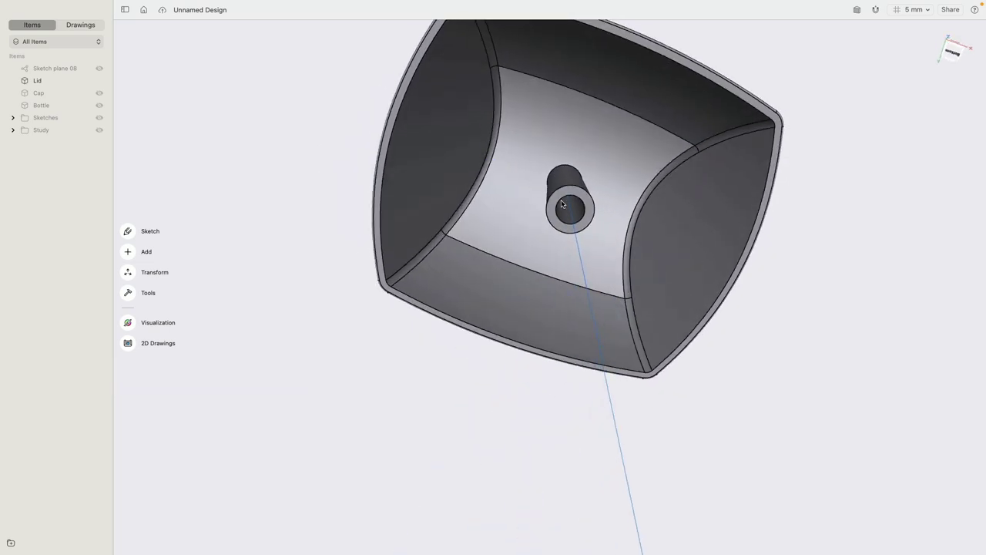
{"action": "left_click", "coordinate": [560, 218]}
{"action": "scroll", "coordinate": [593, 202], "scroll_direction": "up", "scroll_amount": 3}
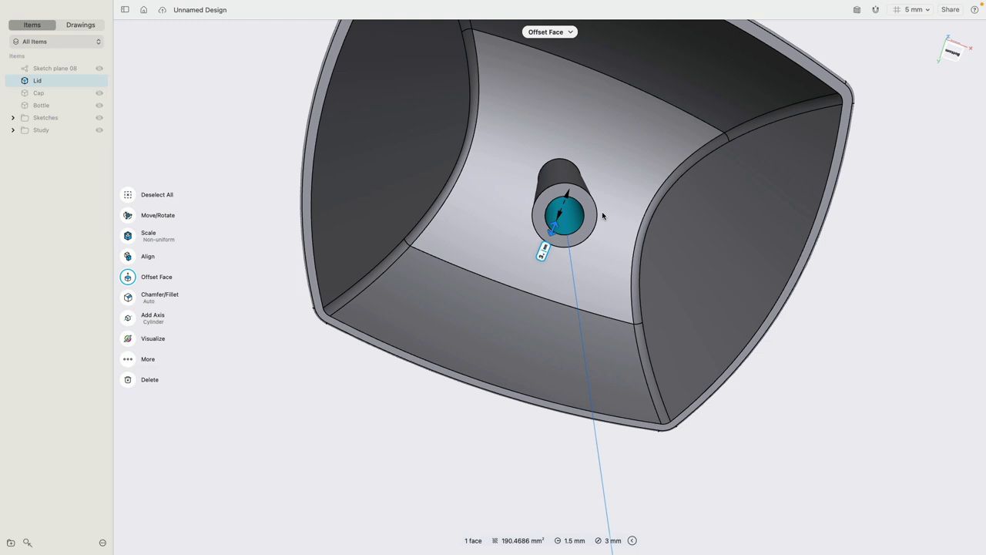
{"action": "key", "text": "Escape"}
{"action": "right_click_drag", "start_coordinate": [602, 211], "coordinate": [589, 192]}
{"action": "scroll", "coordinate": [591, 187], "scroll_direction": "up", "scroll_amount": 3}
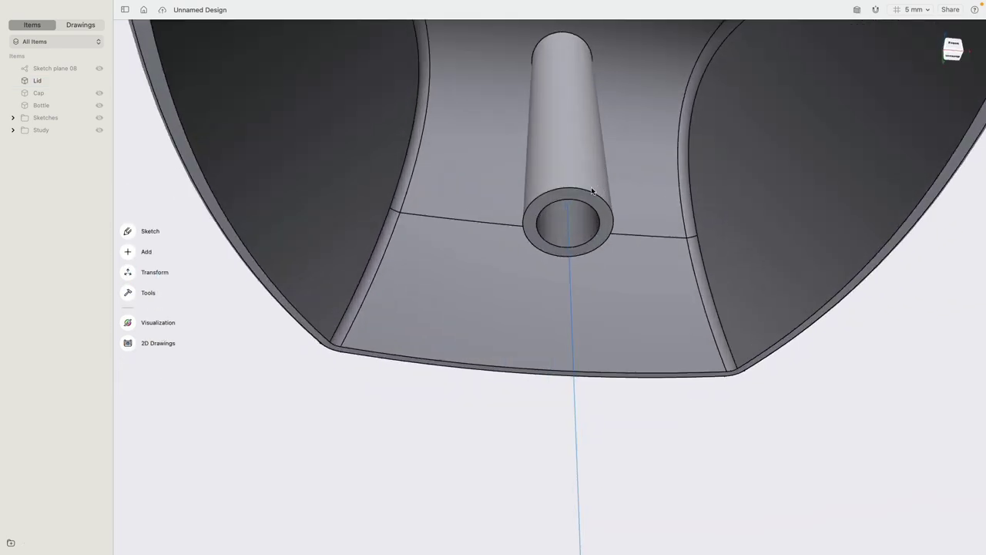
{"action": "left_click", "coordinate": [591, 189]}
{"action": "left_click_drag", "start_coordinate": [598, 191], "coordinate": [600, 191]}
{"action": "left_click", "coordinate": [178, 209]}
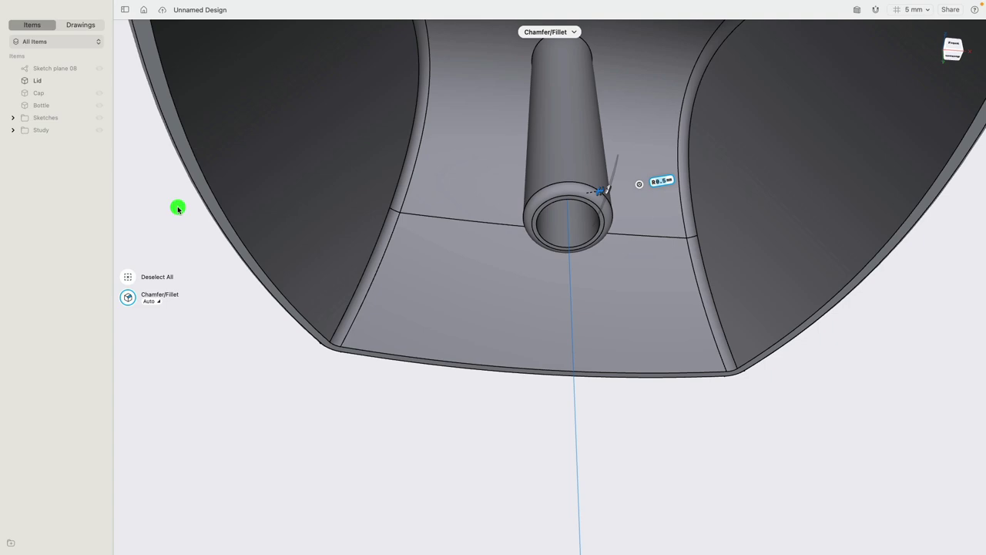
Show the Cap together with the Lid and examine how they meet in the front view.
{"action": "left_click", "coordinate": [100, 93]}
{"action": "right_click_drag", "start_coordinate": [469, 297], "coordinate": [446, 274]}
{"action": "scroll", "coordinate": [447, 282], "scroll_direction": "down", "scroll_amount": 5}
{"action": "scroll", "coordinate": [446, 282], "scroll_direction": "down", "scroll_amount": 3}
{"action": "scroll", "coordinate": [449, 242], "scroll_direction": "down", "scroll_amount": 4}
{"action": "middle_click_drag", "start_coordinate": [449, 242], "coordinate": [598, 198]}
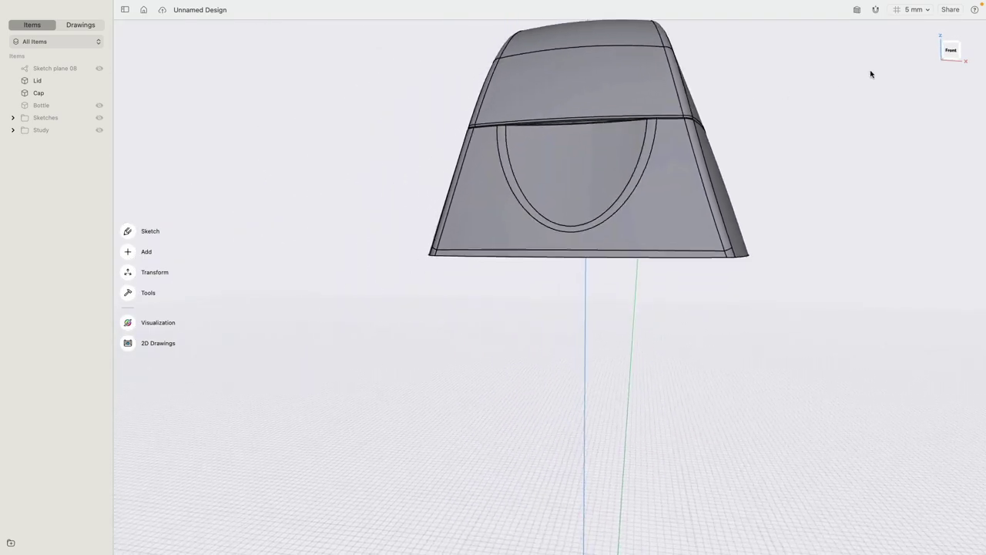
{"action": "left_click", "coordinate": [950, 50]}
{"action": "left_click", "coordinate": [748, 164]}
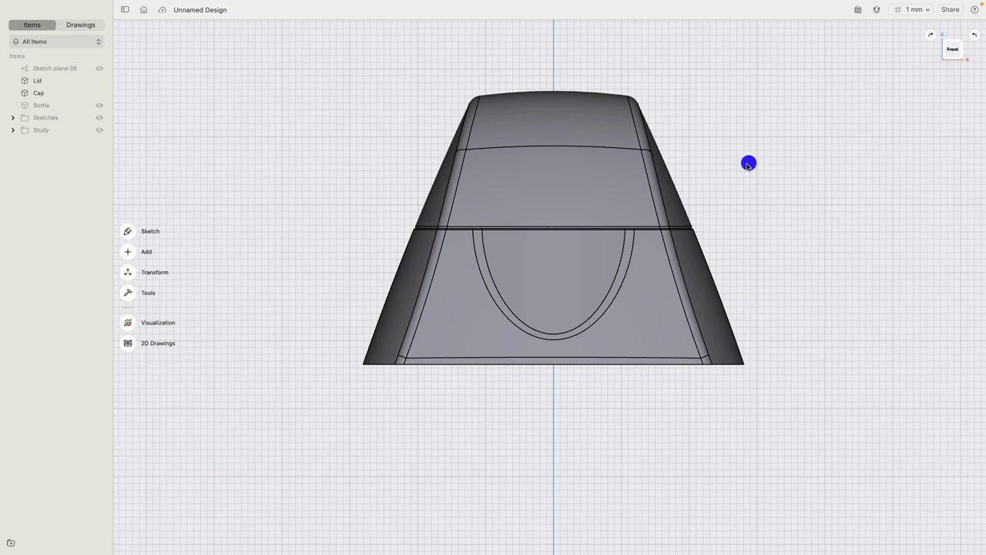
{"action": "middle_click_drag", "start_coordinate": [747, 165], "coordinate": [722, 181]}
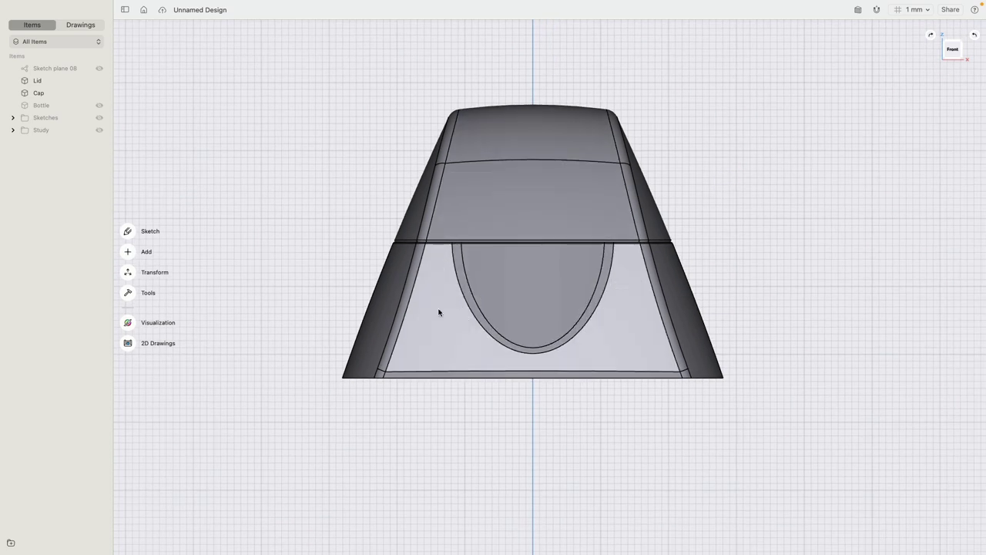
Hide the Cap and Lid, show the Bottle, and inspect its neck from above.
{"action": "left_click", "coordinate": [99, 93]}
{"action": "left_click", "coordinate": [98, 81]}
{"action": "left_click", "coordinate": [99, 104]}
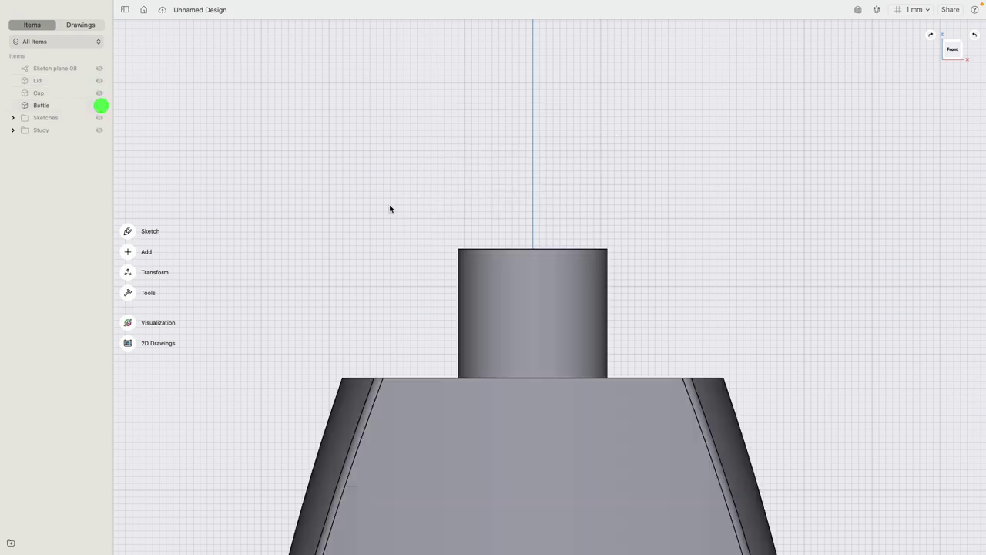
{"action": "right_click_drag", "start_coordinate": [390, 207], "coordinate": [370, 283]}
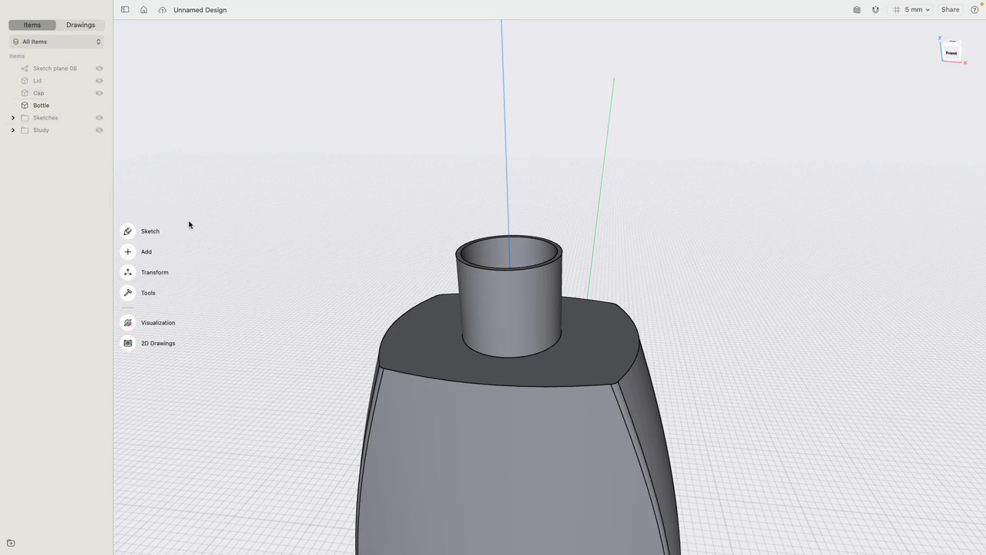
Show the Cap instead of the Bottle and offset the Cap's bottom rim face slightly downward.
{"action": "left_click", "coordinate": [99, 105]}
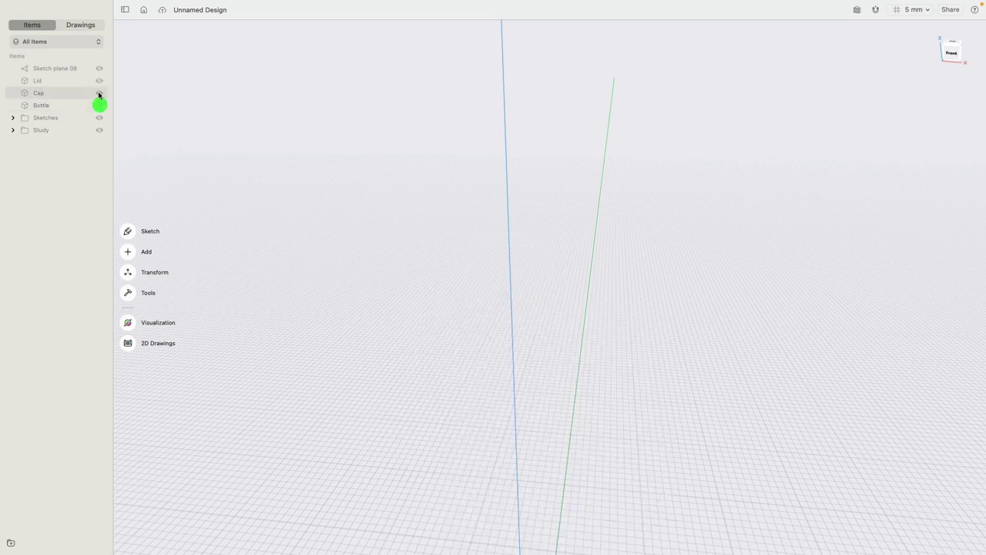
{"action": "left_click", "coordinate": [99, 92]}
{"action": "right_click_drag", "start_coordinate": [367, 285], "coordinate": [380, 263]}
{"action": "left_click", "coordinate": [381, 263]}
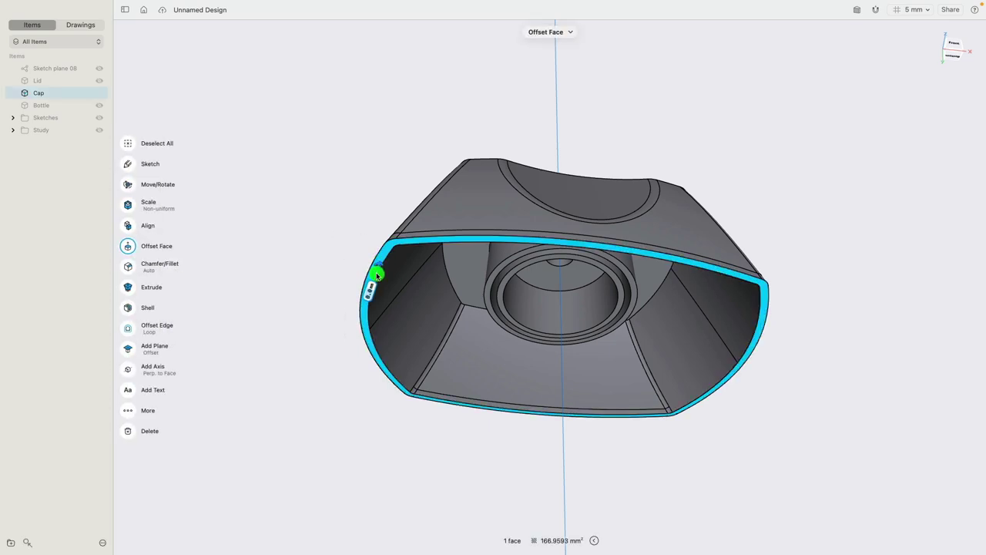
{"action": "left_click_drag", "start_coordinate": [377, 275], "coordinate": [375, 273]}
{"action": "left_click", "coordinate": [352, 210]}
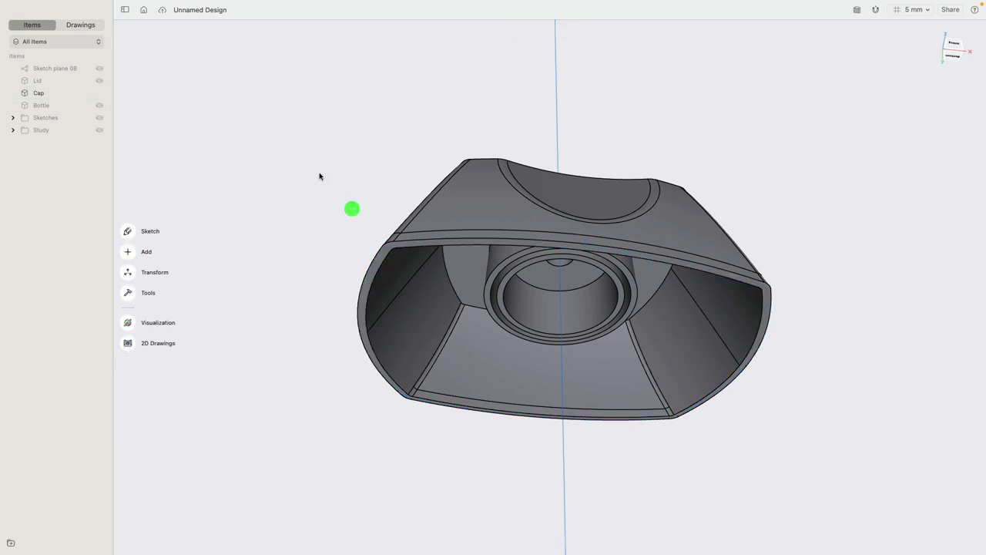
Show the Bottle with the Cap and set up a Subtract between them that keeps the originals of removed bodies.
{"action": "left_click", "coordinate": [101, 106]}
{"action": "right_click_drag", "start_coordinate": [348, 136], "coordinate": [345, 198]}
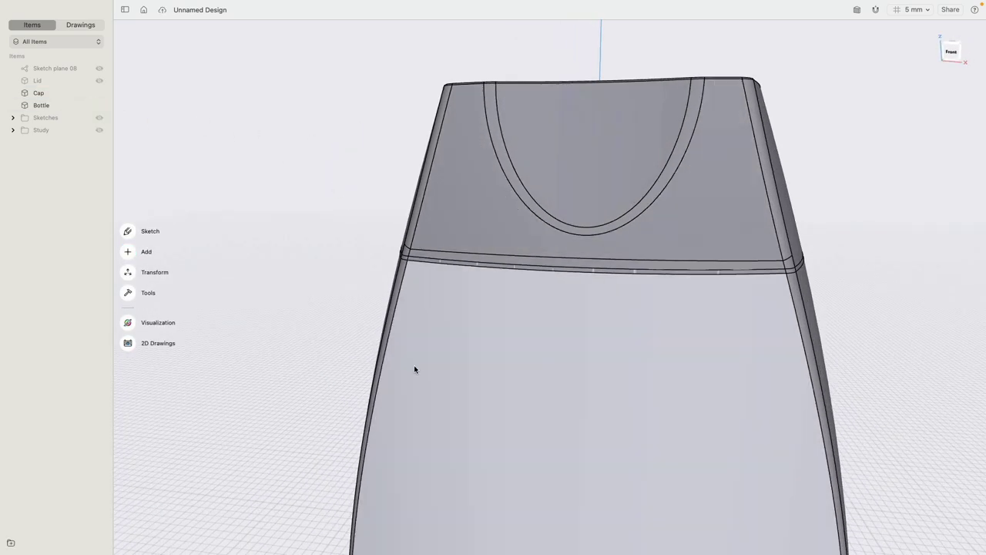
{"action": "left_click", "coordinate": [437, 211]}
{"action": "left_click", "coordinate": [420, 300]}
{"action": "right_click_drag", "start_coordinate": [421, 300], "coordinate": [322, 248]}
{"action": "double_click", "coordinate": [563, 164]}
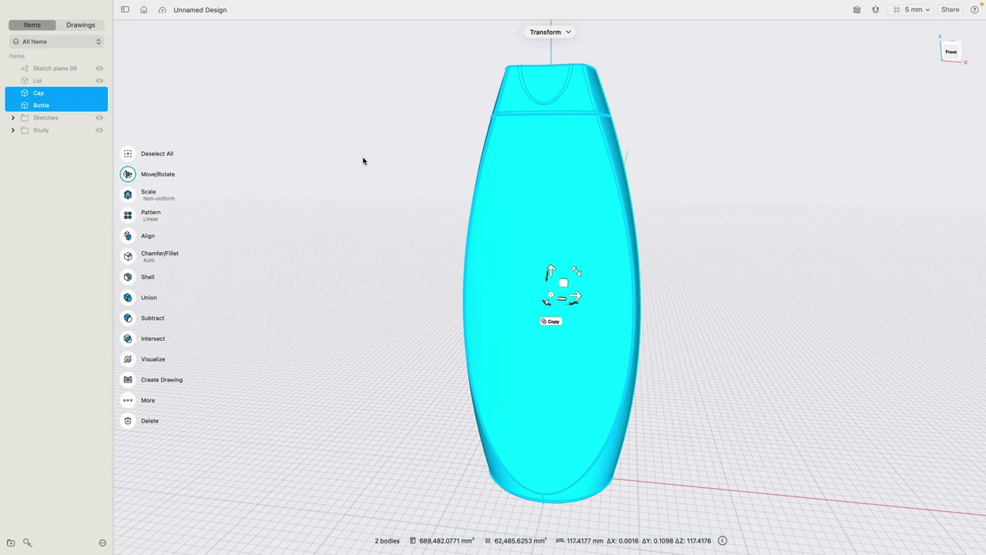
{"action": "left_click", "coordinate": [129, 318]}
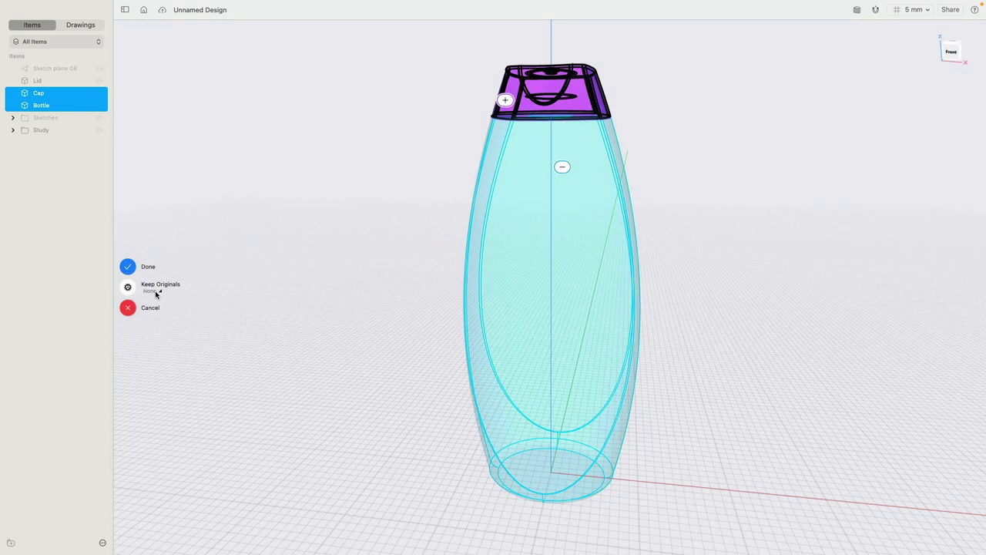
{"action": "left_click", "coordinate": [156, 293]}
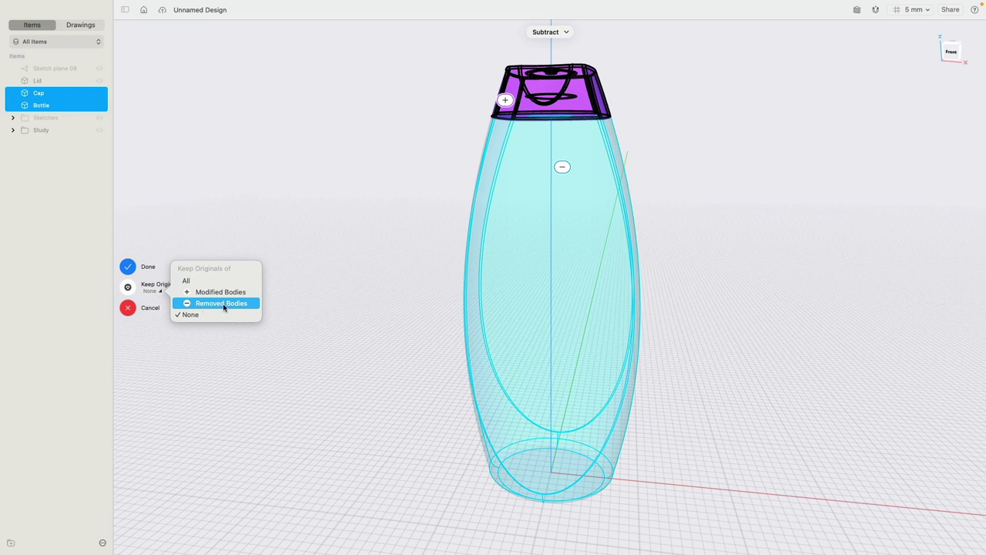
{"action": "left_click", "coordinate": [224, 307]}
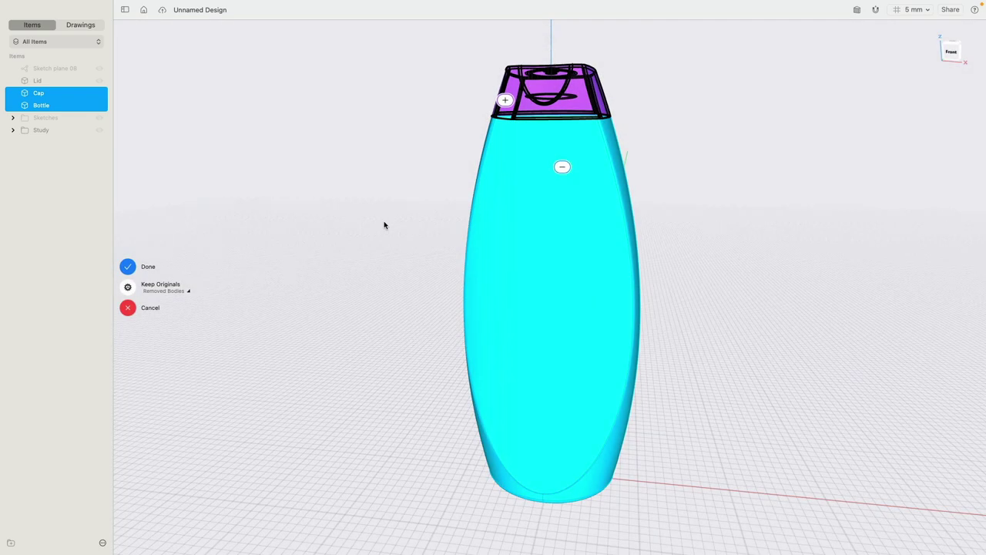
Subtract the Cap from the Bottle, making the Bottle the modified body and the Cap the removed one.
{"action": "middle_click_drag", "start_coordinate": [443, 129], "coordinate": [395, 202]}
{"action": "right_click_drag", "start_coordinate": [395, 197], "coordinate": [416, 239]}
{"action": "left_click", "coordinate": [463, 177]}
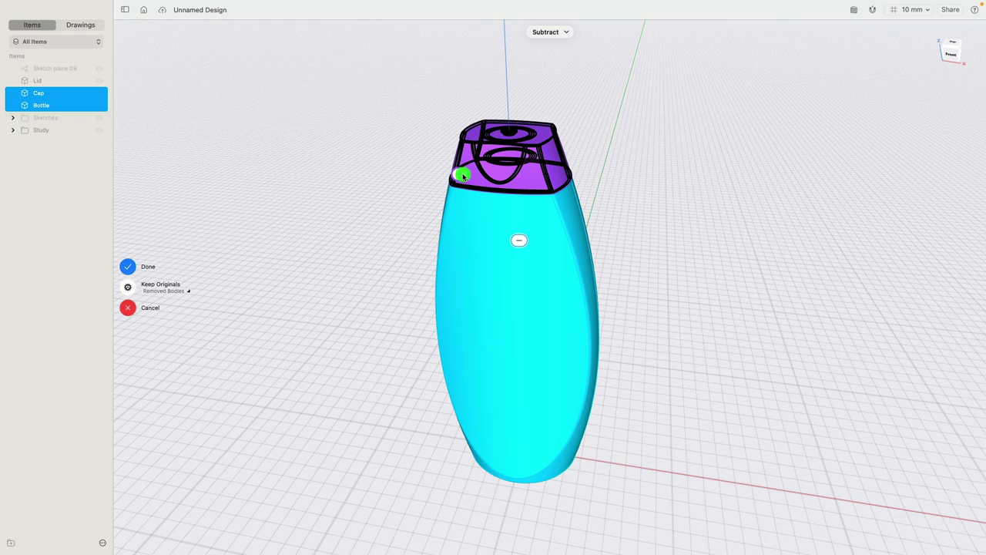
{"action": "left_click", "coordinate": [516, 241]}
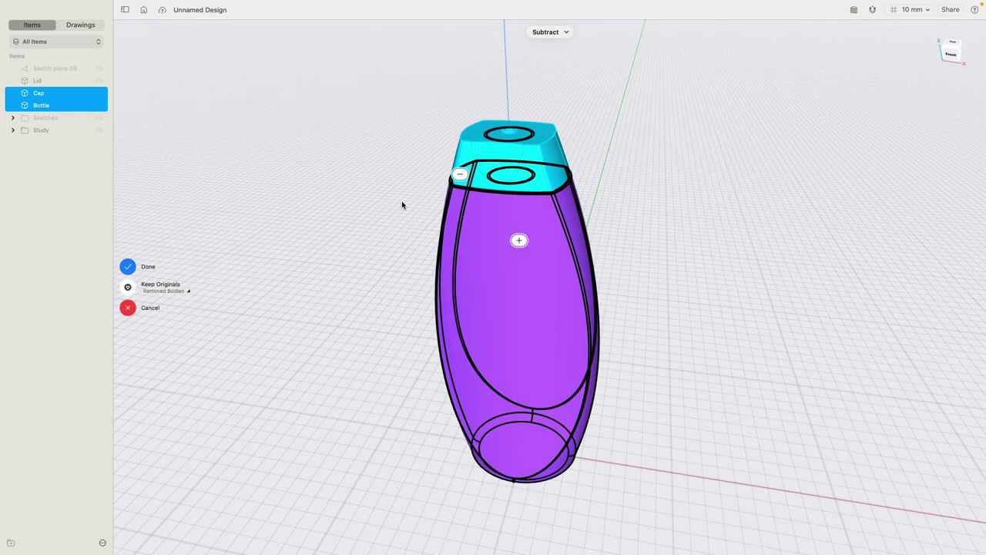
{"action": "mouse_move", "coordinate": [403, 205]}
{"action": "right_mouse_down"}
{"action": "mouse_move", "coordinate": [429, 180]}
{"action": "mouse_move", "coordinate": [463, 180]}
{"action": "mouse_move", "coordinate": [411, 189]}
{"action": "right_mouse_up"}
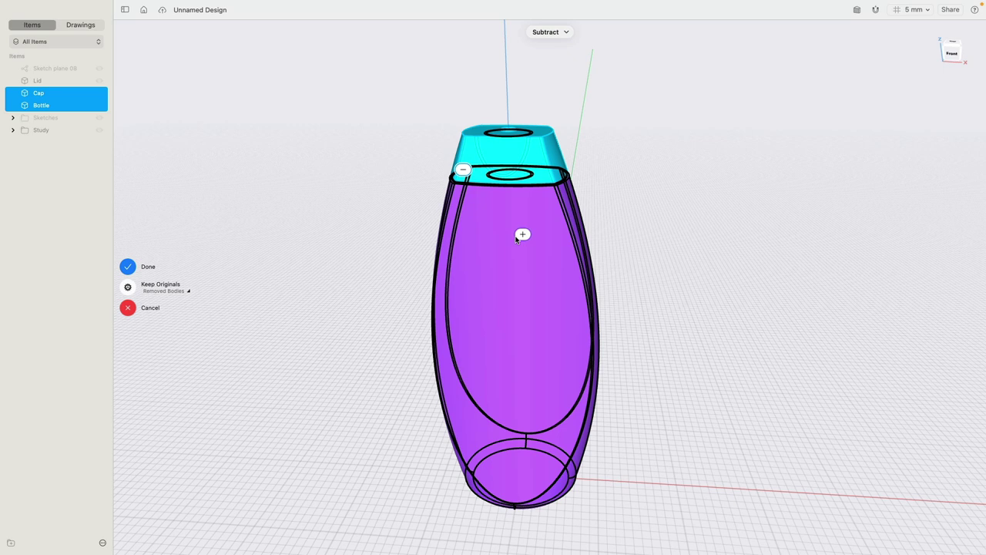
{"action": "scroll", "coordinate": [516, 239], "scroll_direction": "up", "scroll_amount": 10}
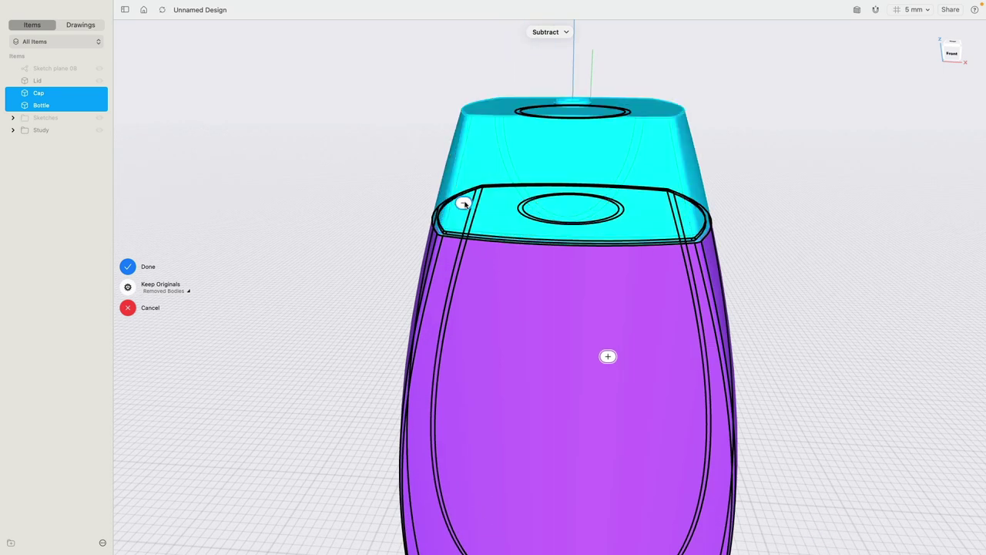
{"action": "left_click", "coordinate": [951, 53]}
{"action": "scroll", "coordinate": [498, 297], "scroll_direction": "up", "scroll_amount": 10}
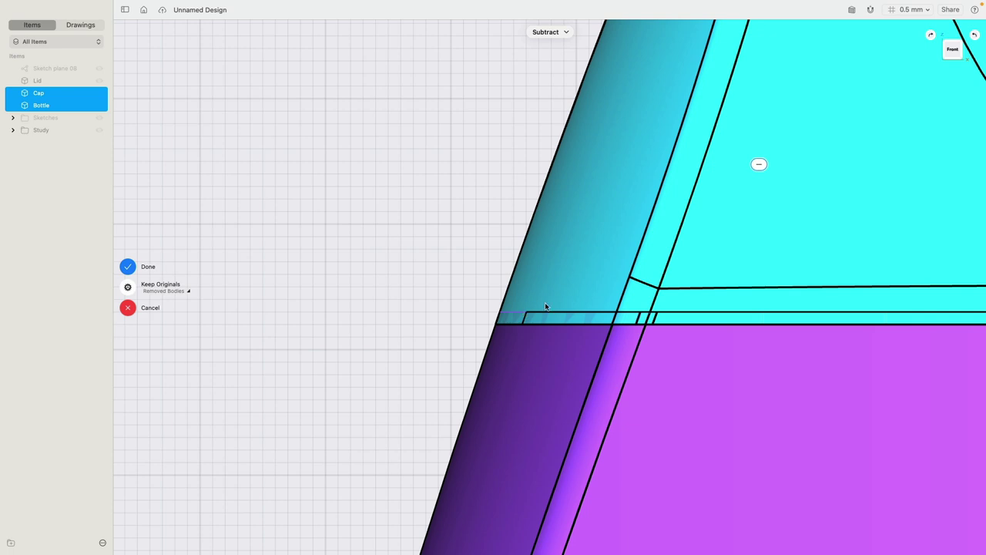
{"action": "scroll", "coordinate": [364, 303], "scroll_direction": "down", "scroll_amount": 1}
{"action": "scroll", "coordinate": [364, 302], "scroll_direction": "down", "scroll_amount": 1}
{"action": "left_click", "coordinate": [128, 267]}
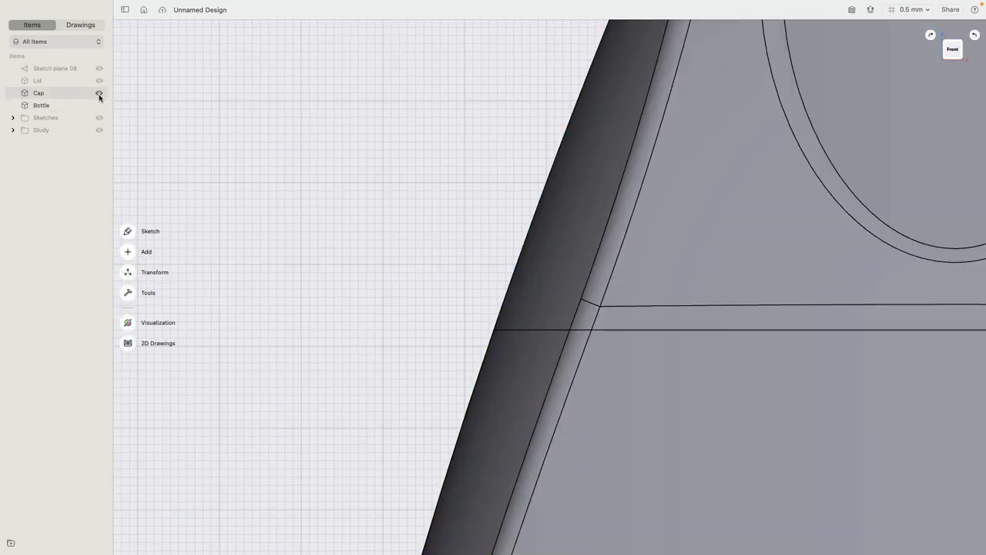
Hide the Cap and inspect the stepped rim cut into the Bottle's shoulder, comparing it with the Cap shown and hidden.
{"action": "left_click", "coordinate": [99, 94]}
{"action": "scroll", "coordinate": [415, 237], "scroll_direction": "down", "scroll_amount": 3}
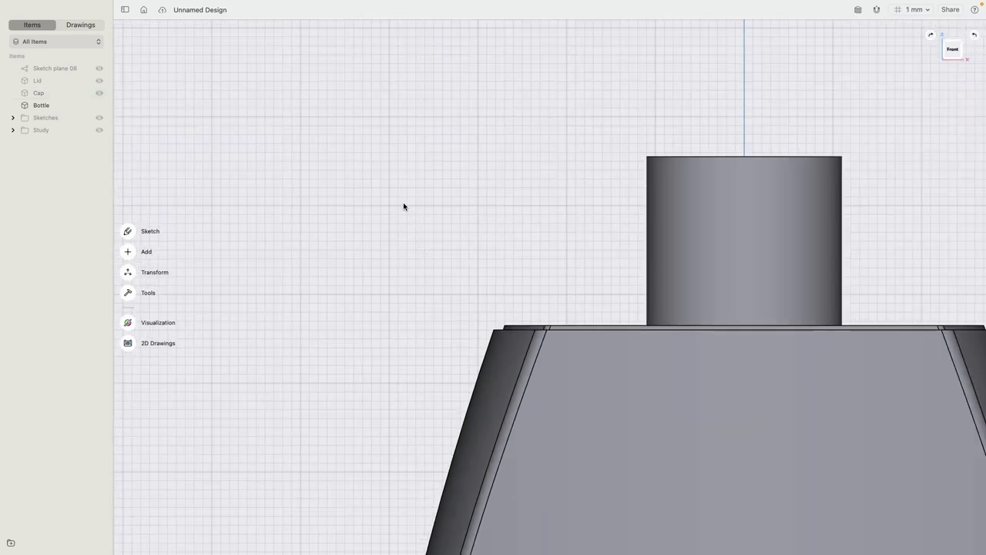
{"action": "right_click_drag", "start_coordinate": [403, 202], "coordinate": [405, 285]}
{"action": "scroll", "coordinate": [405, 284], "scroll_direction": "down", "scroll_amount": 3}
{"action": "middle_click_drag", "start_coordinate": [405, 284], "coordinate": [323, 192]}
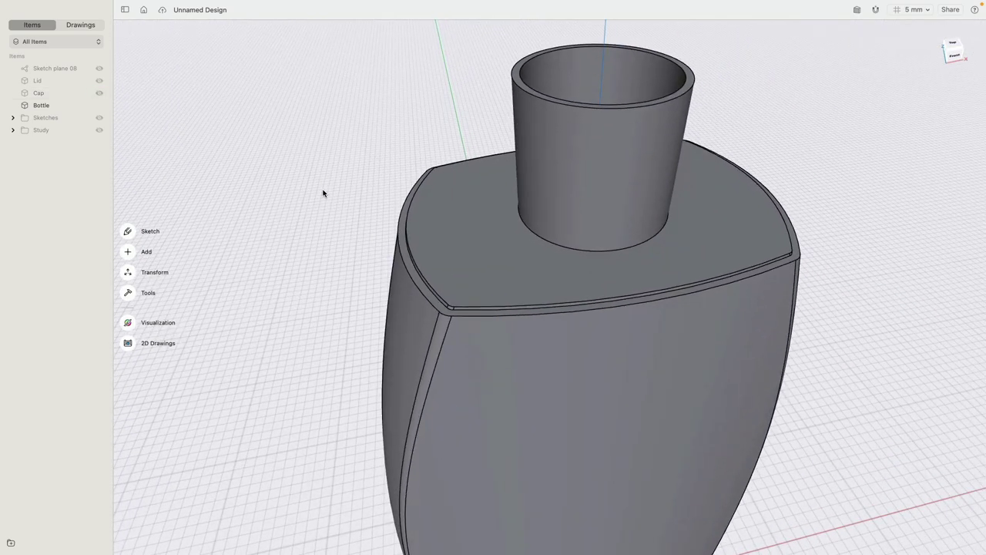
{"action": "left_click", "coordinate": [99, 93]}
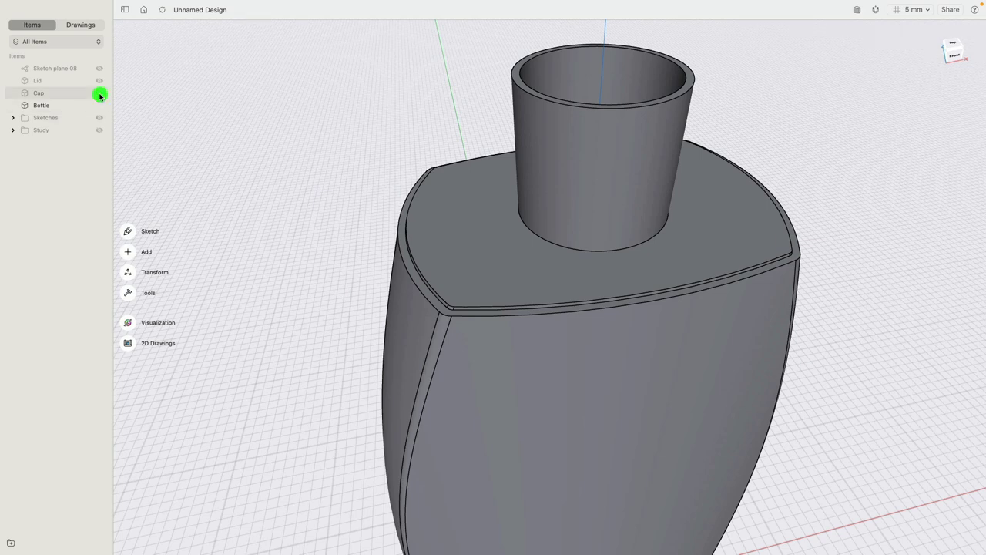
{"action": "left_click", "coordinate": [98, 93]}
{"action": "left_click", "coordinate": [99, 93]}
{"action": "left_click", "coordinate": [98, 93]}
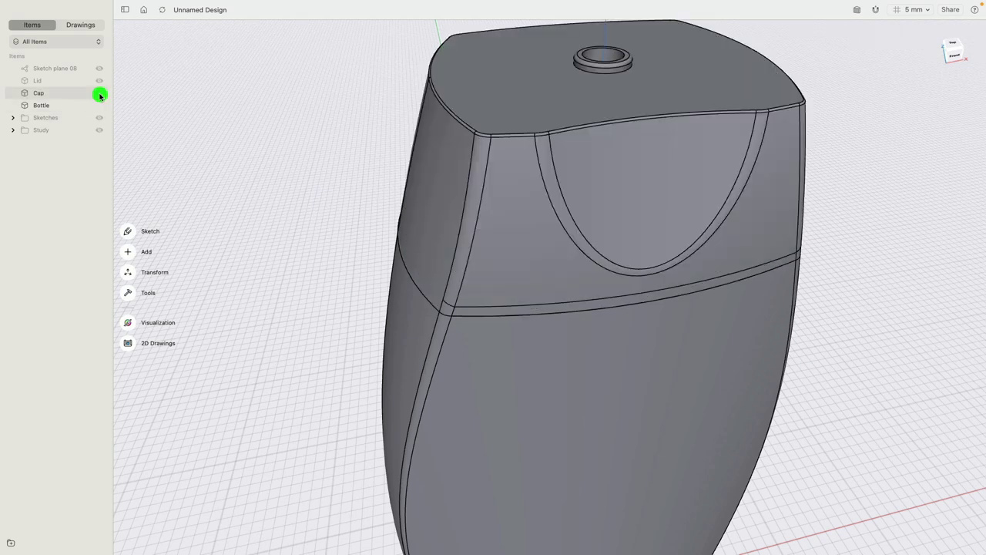
Fillet the outer edge around the Bottle's shoulder with a 0.25 mm radius and show the Cap again.
{"action": "left_click", "coordinate": [487, 313]}
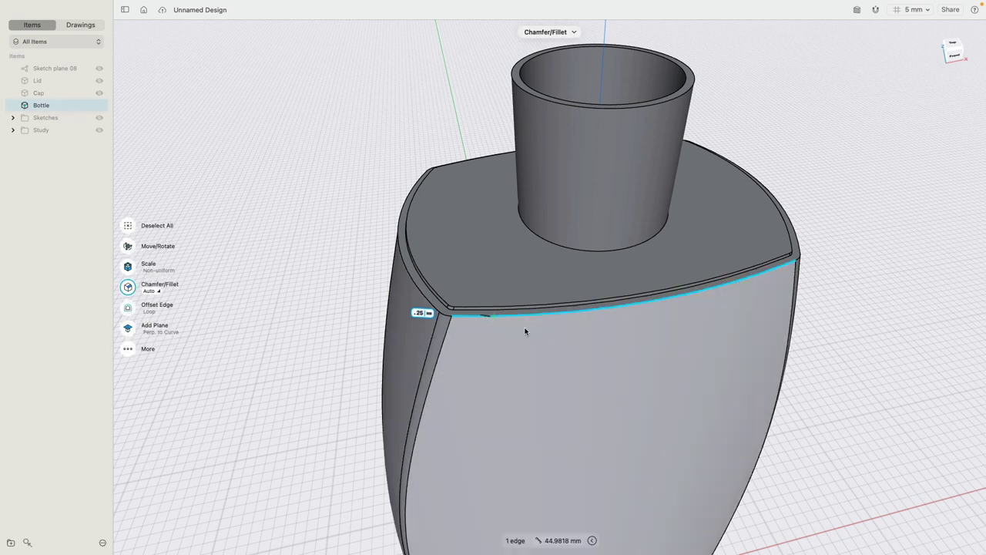
{"action": "key", "text": "Return"}
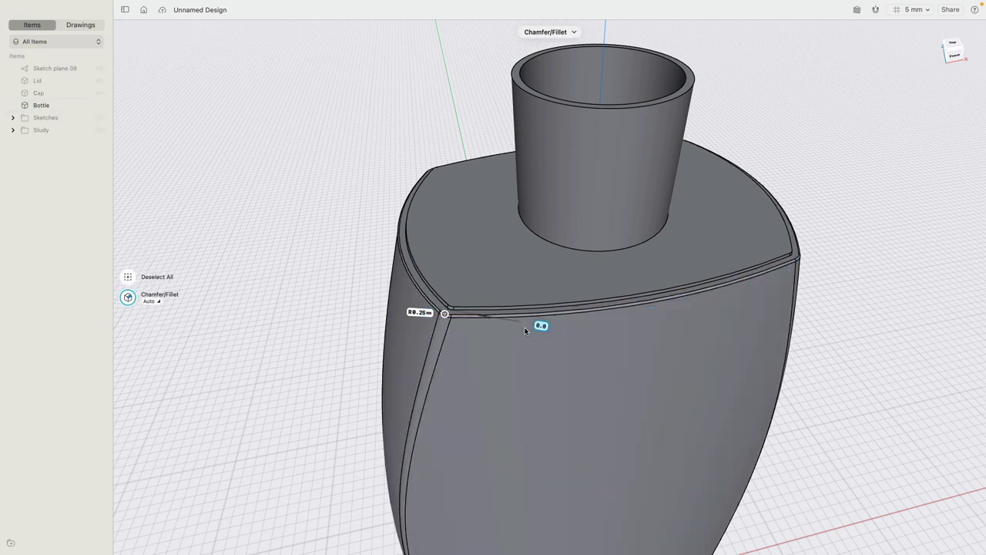
{"action": "left_click", "coordinate": [102, 94]}
{"action": "left_click", "coordinate": [101, 94]}
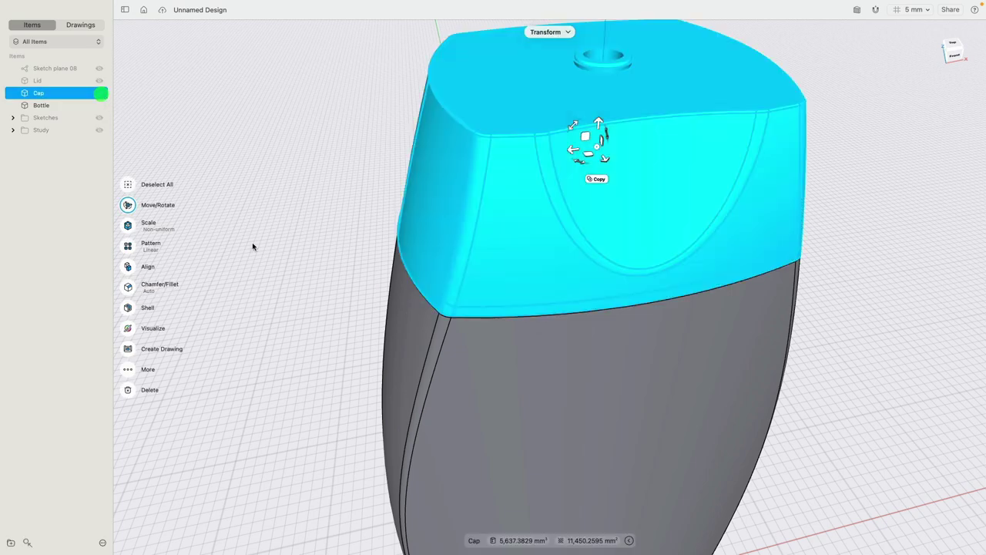
Fillet the Cap's lower outer edge with a 0.25 mm radius where it meets the Bottle.
{"action": "right_click_drag", "start_coordinate": [254, 247], "coordinate": [301, 216]}
{"action": "left_click", "coordinate": [312, 215]}
{"action": "scroll", "coordinate": [450, 269], "scroll_direction": "up", "scroll_amount": 4}
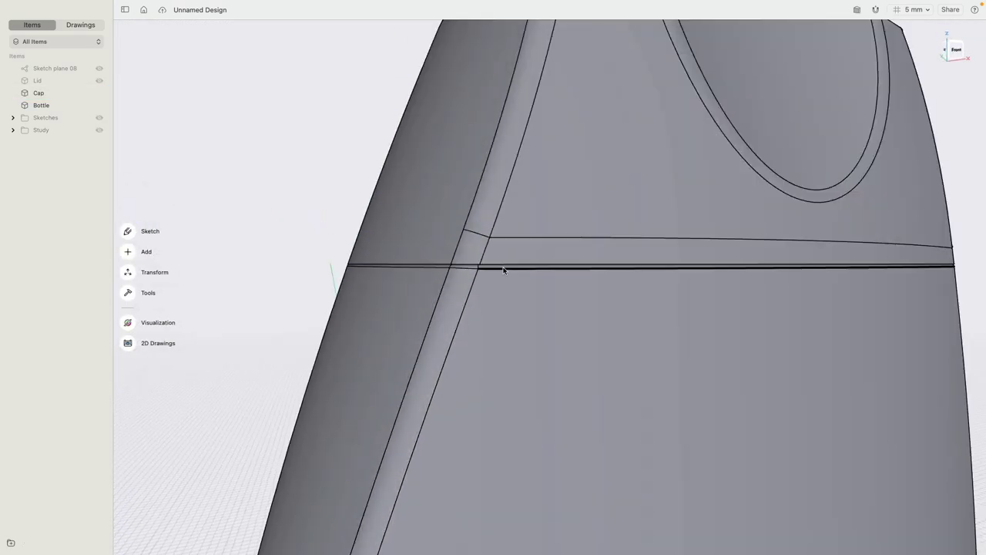
{"action": "right_click_drag", "start_coordinate": [504, 268], "coordinate": [506, 242]}
{"action": "left_click", "coordinate": [495, 266]}
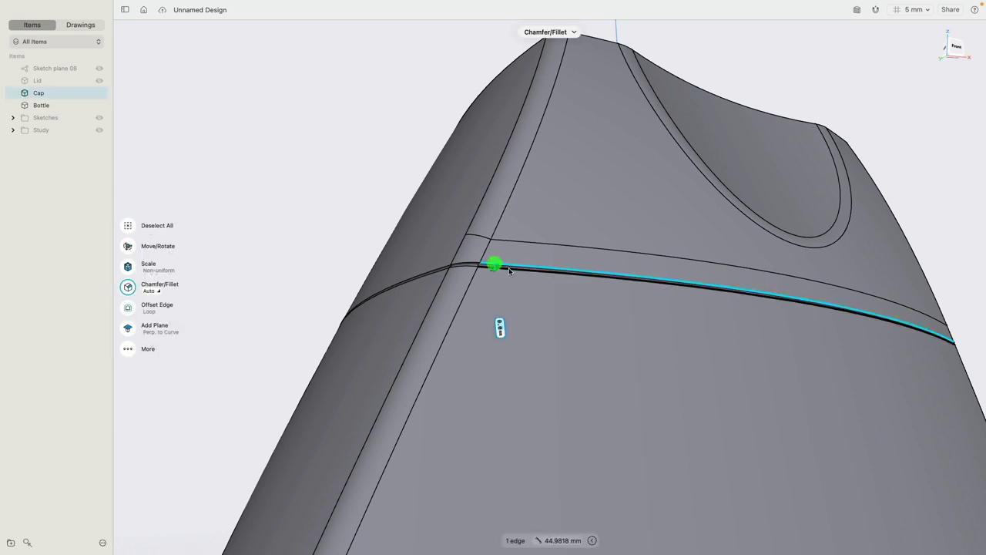
{"action": "type", "text": "0.25"}
{"action": "key", "text": "Return"}
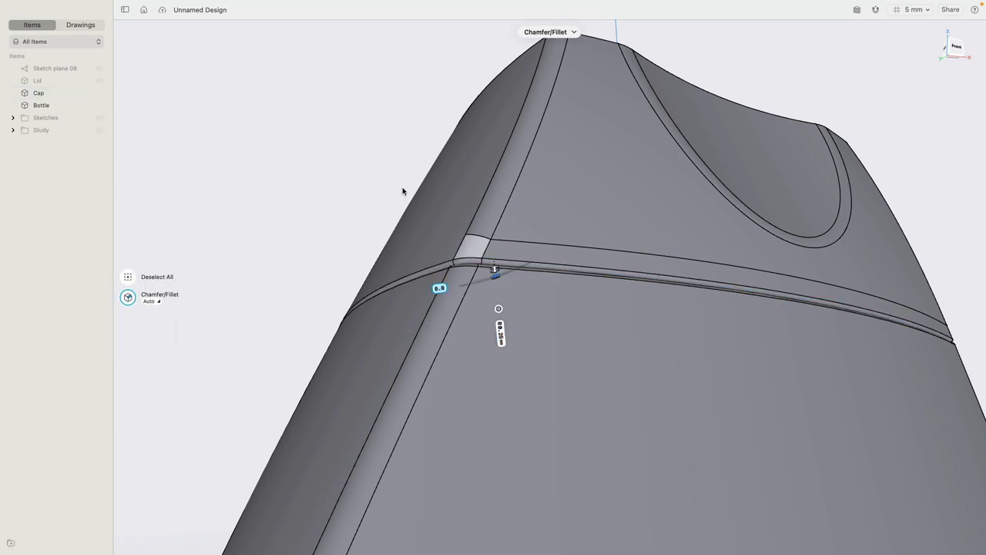
{"action": "scroll", "coordinate": [342, 193], "scroll_direction": "up", "scroll_amount": 5}
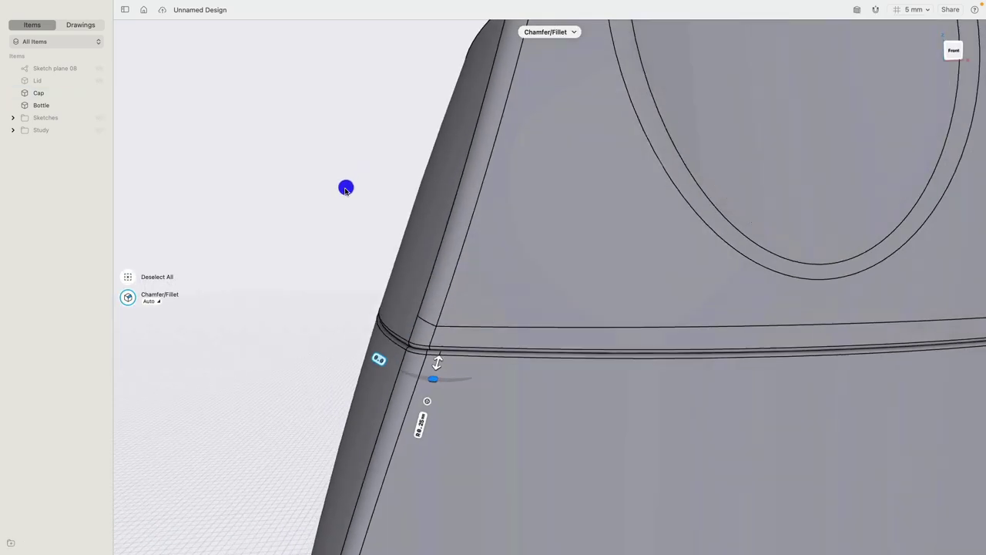
Show the Lid together with the Cap and Bottle and examine the seams of the assembled container.
{"action": "left_click", "coordinate": [100, 81]}
{"action": "left_click", "coordinate": [317, 134]}
{"action": "left_click", "coordinate": [101, 81]}
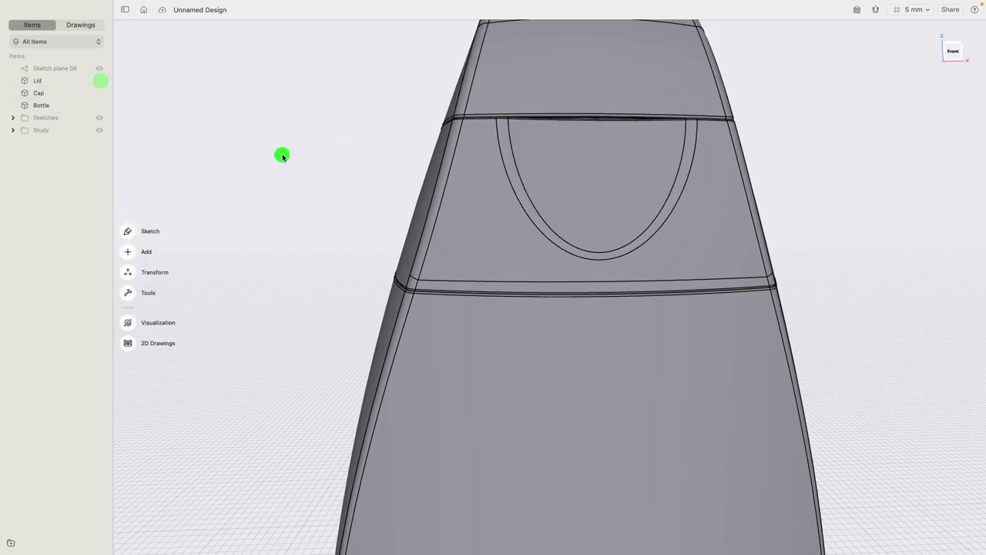
{"action": "mouse_move", "coordinate": [334, 202]}
{"action": "right_mouse_down"}
{"action": "mouse_move", "coordinate": [440, 204]}
{"action": "mouse_move", "coordinate": [381, 190]}
{"action": "mouse_move", "coordinate": [339, 194]}
{"action": "right_mouse_up"}
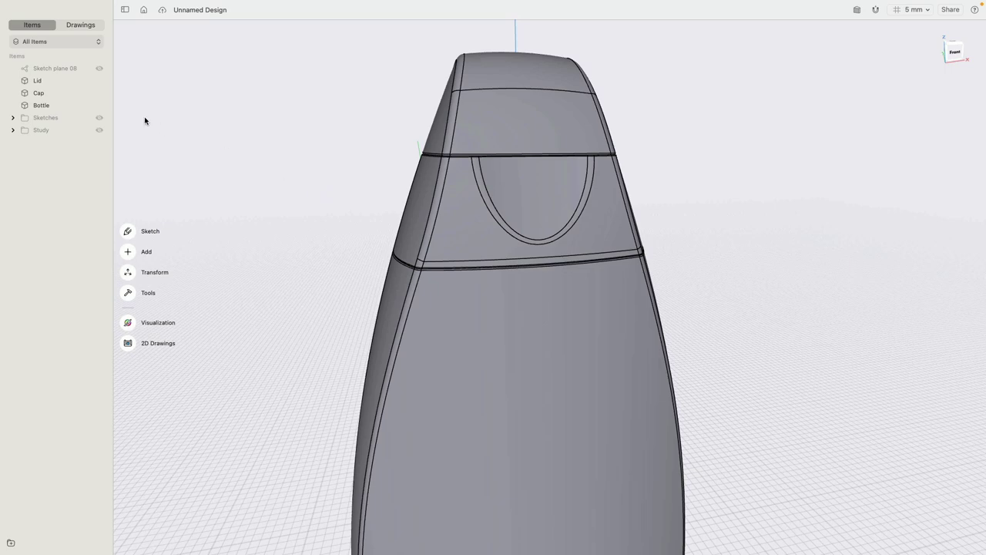
Hide the Cap and Lid and delete the inner wall and floor faces of the Bottle's neck opening.
{"action": "left_click", "coordinate": [99, 93]}
{"action": "left_click", "coordinate": [98, 80]}
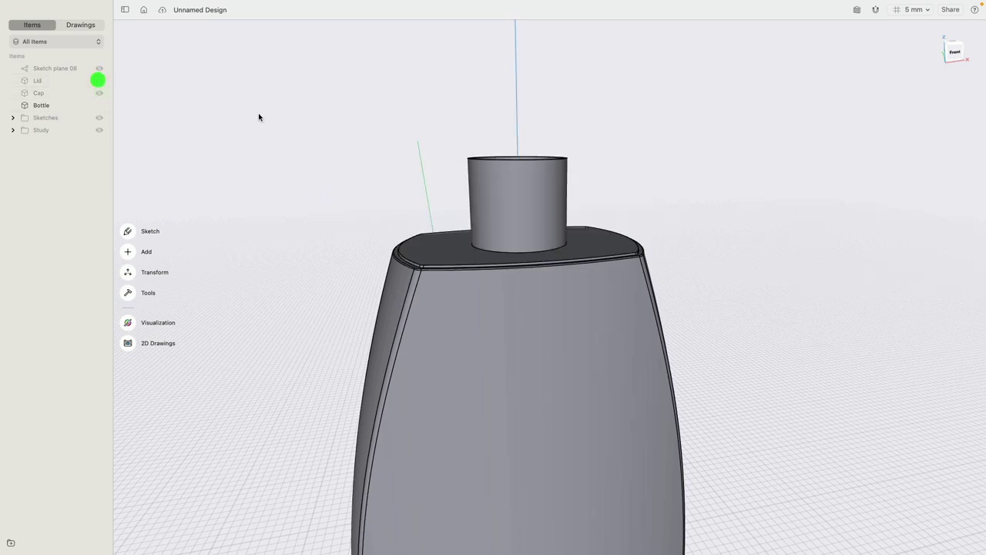
{"action": "right_click_drag", "start_coordinate": [300, 121], "coordinate": [284, 158]}
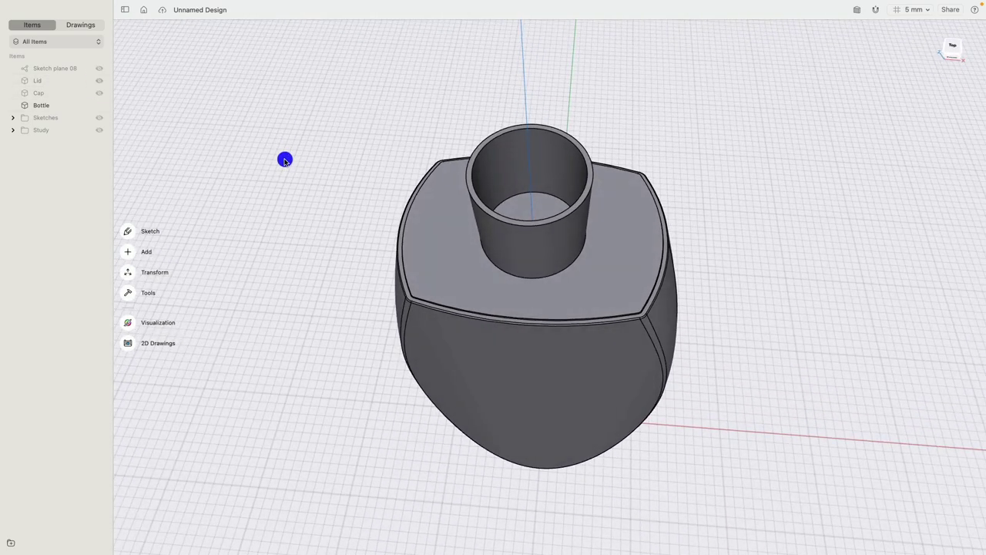
{"action": "left_click", "coordinate": [514, 210]}
{"action": "left_click", "coordinate": [508, 177]}
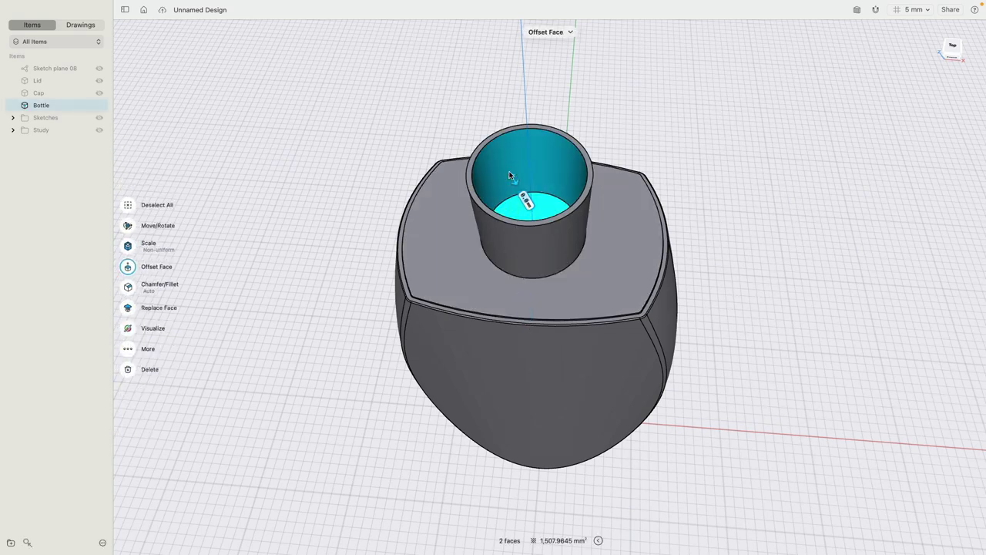
{"action": "key", "text": "Delete"}
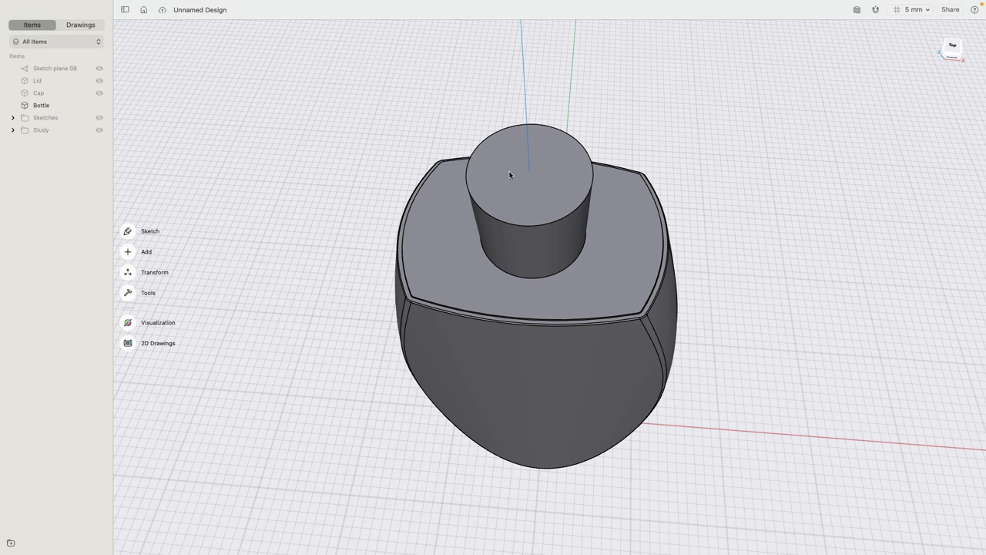
Shell the Bottle from the neck's top face with a 2 mm wall thickness.
{"action": "left_click", "coordinate": [509, 175]}
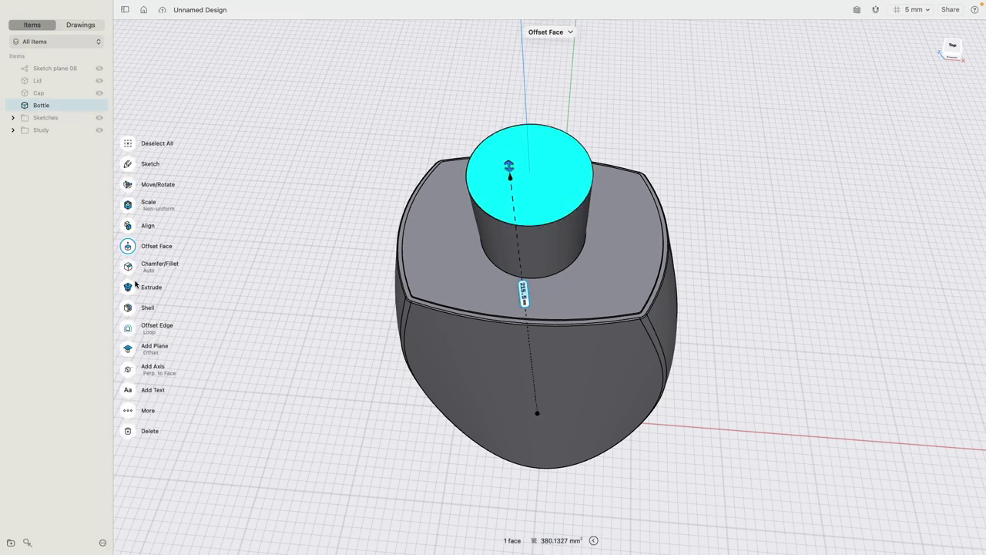
{"action": "left_click", "coordinate": [144, 309]}
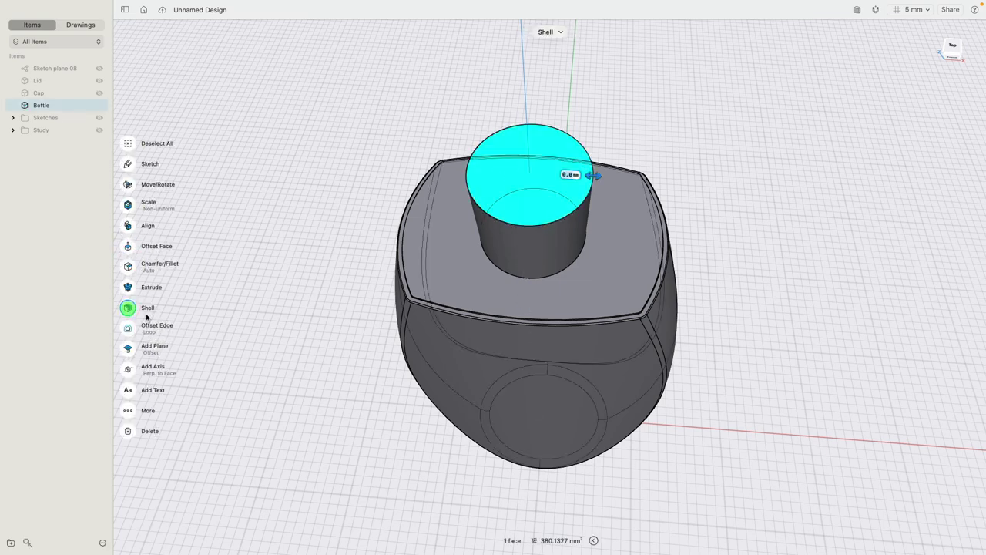
{"action": "type", "text": "2"}
{"action": "key", "text": "Return"}
{"action": "left_click", "coordinate": [377, 237]}
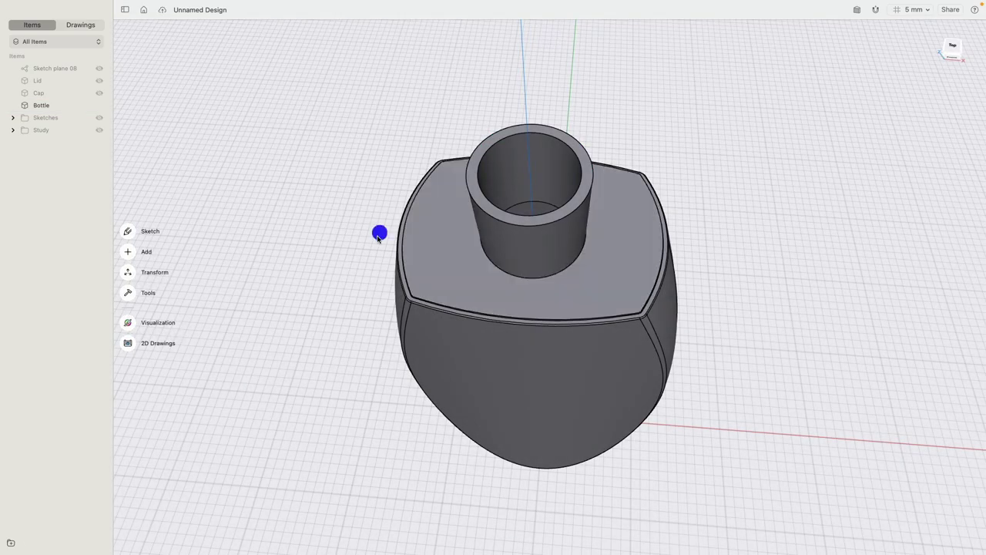
Compare the circles on Sketch plane 08 with the Bottle's neck opening and check the inner wall's diameter.
{"action": "mouse_move", "coordinate": [378, 237]}
{"action": "right_mouse_down"}
{"action": "mouse_move", "coordinate": [373, 264]}
{"action": "mouse_move", "coordinate": [377, 196]}
{"action": "mouse_move", "coordinate": [388, 208]}
{"action": "mouse_move", "coordinate": [362, 228]}
{"action": "mouse_move", "coordinate": [378, 232]}
{"action": "right_mouse_up"}
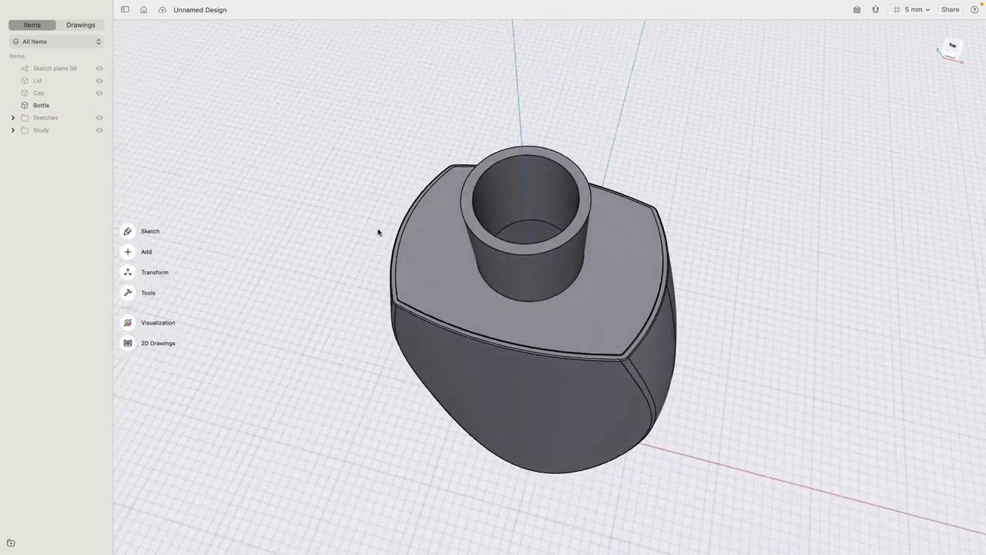
{"action": "left_click", "coordinate": [100, 68]}
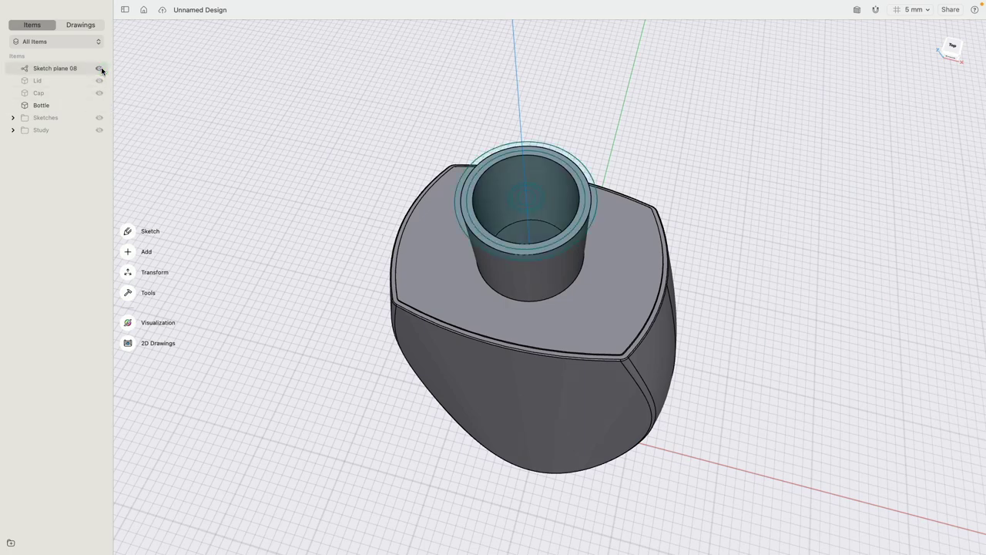
{"action": "left_click", "coordinate": [99, 68]}
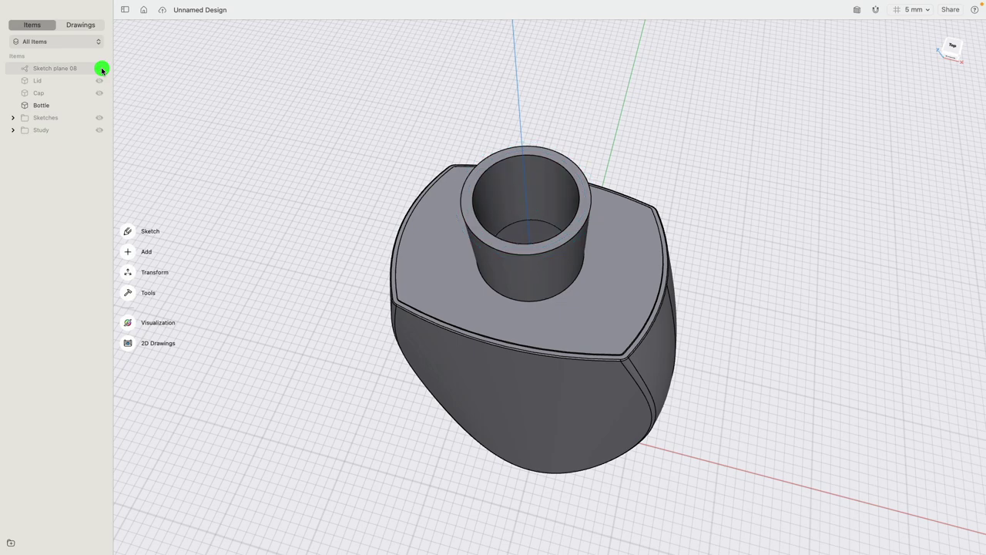
{"action": "left_click", "coordinate": [501, 198]}
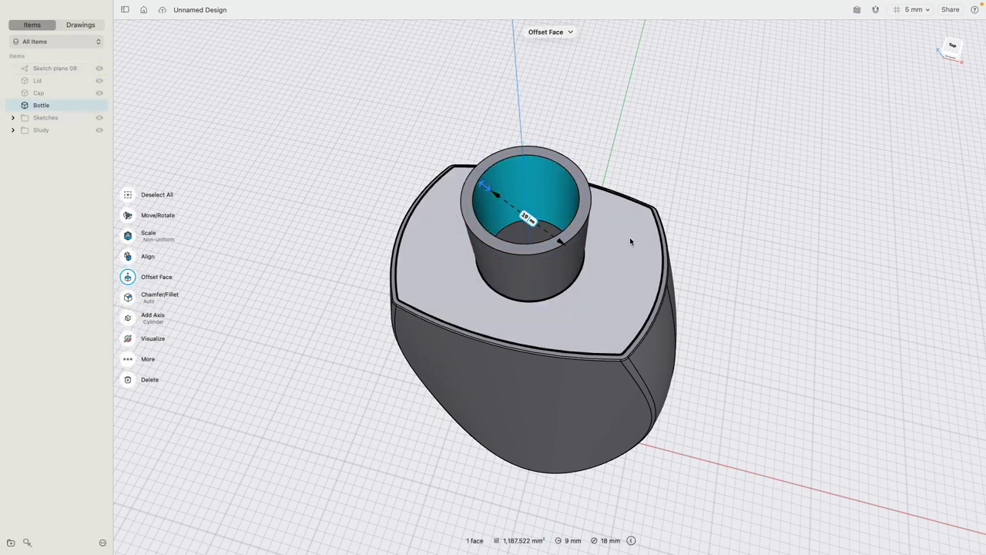
Try a 19 mm inner diameter for the Bottle's neck and compare it with the circles on Sketch plane 08.
{"action": "key", "text": "Return"}
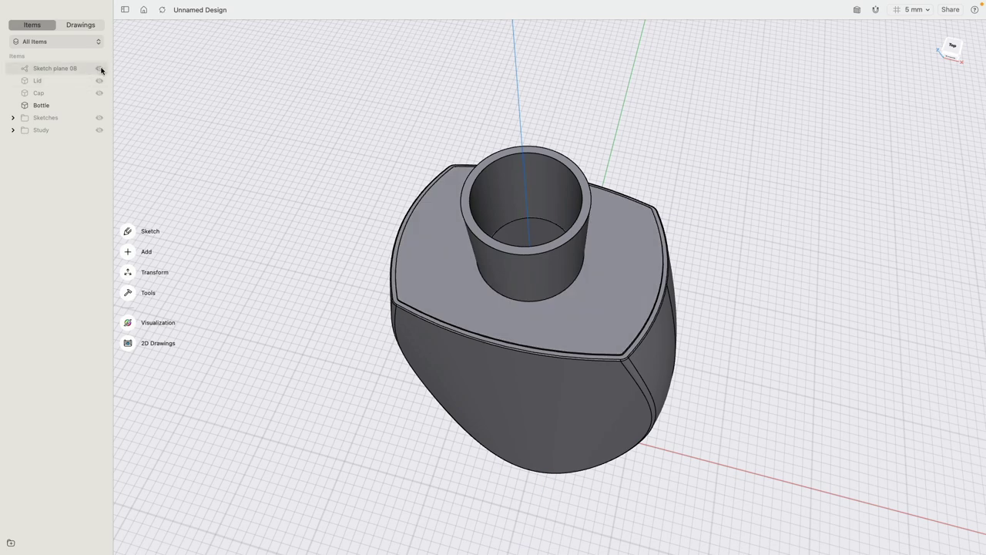
{"action": "left_click", "coordinate": [101, 68]}
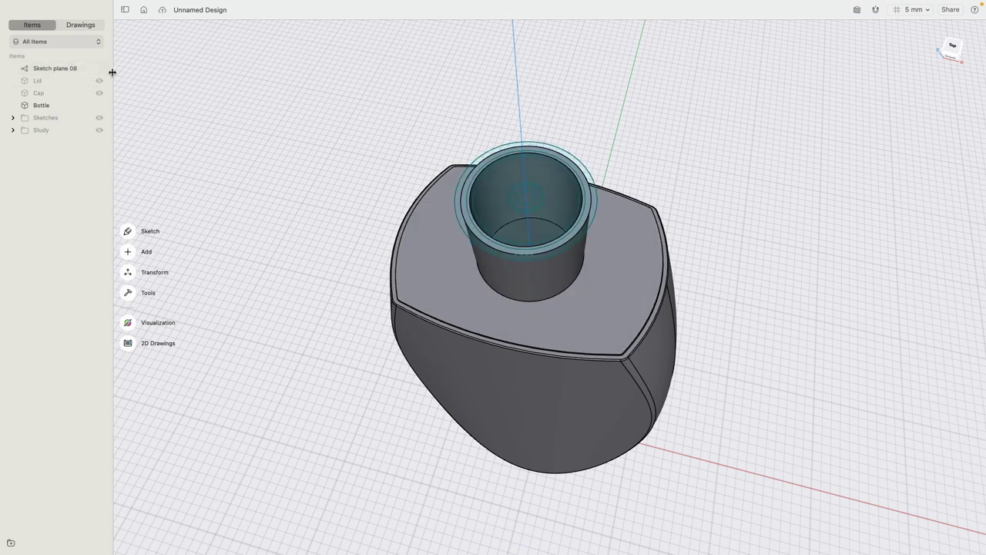
{"action": "key", "text": "super+z"}
{"action": "key", "text": "super+z"}
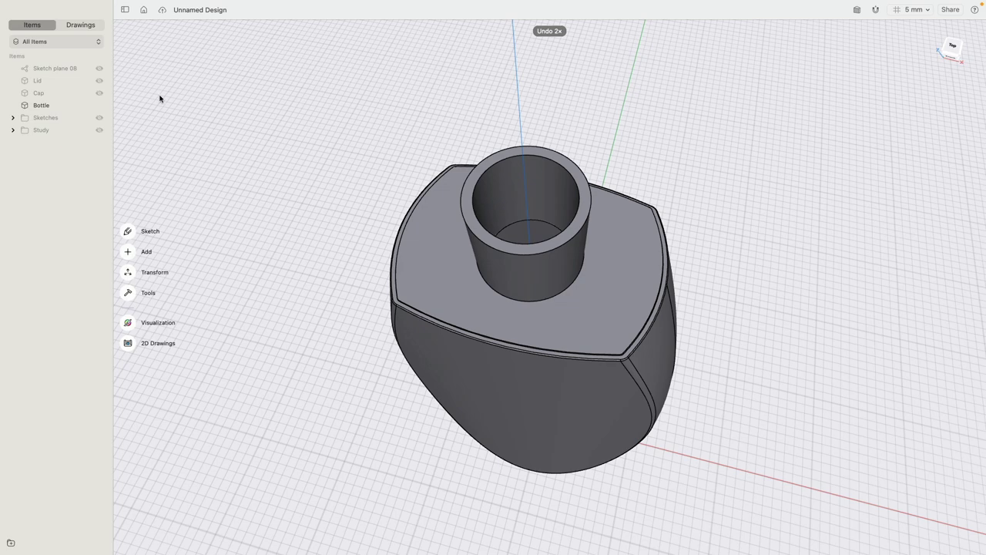
Offset the Bottle neck's inner wall outward to the Sketch plane 08 circle just inside the neck's outer rim.
{"action": "left_click", "coordinate": [99, 69]}
{"action": "scroll", "coordinate": [472, 173], "scroll_direction": "up", "scroll_amount": 5}
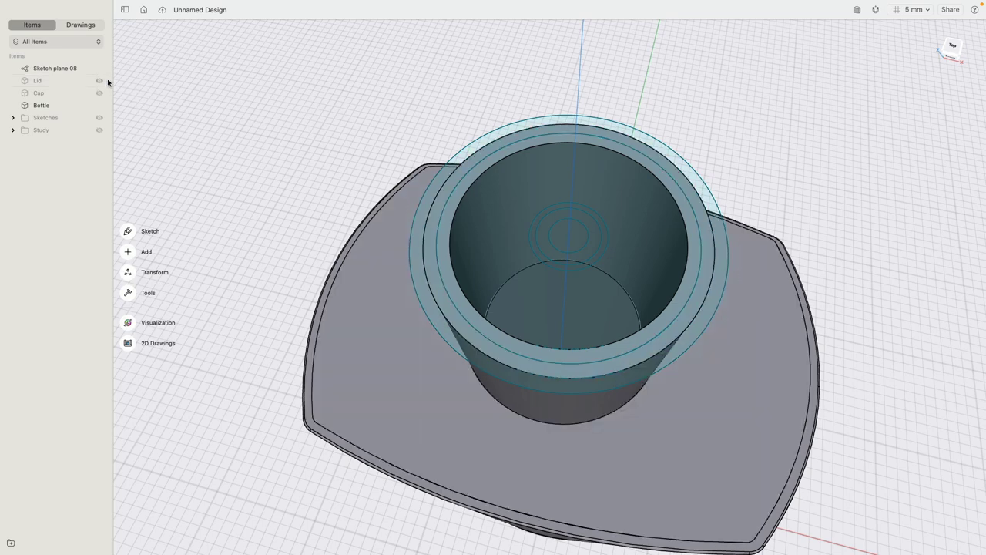
{"action": "left_click", "coordinate": [99, 69]}
{"action": "left_click", "coordinate": [480, 208]}
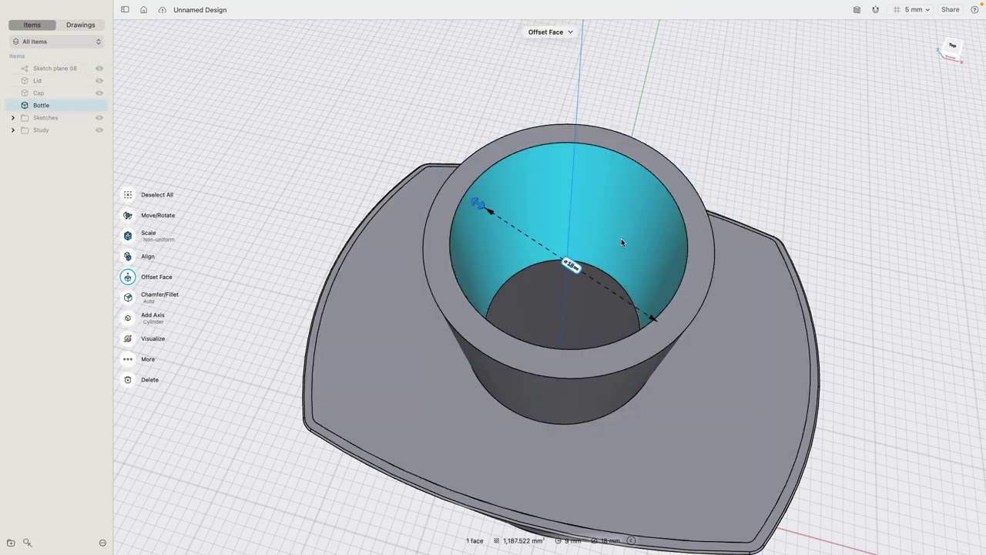
{"action": "left_click", "coordinate": [582, 261]}
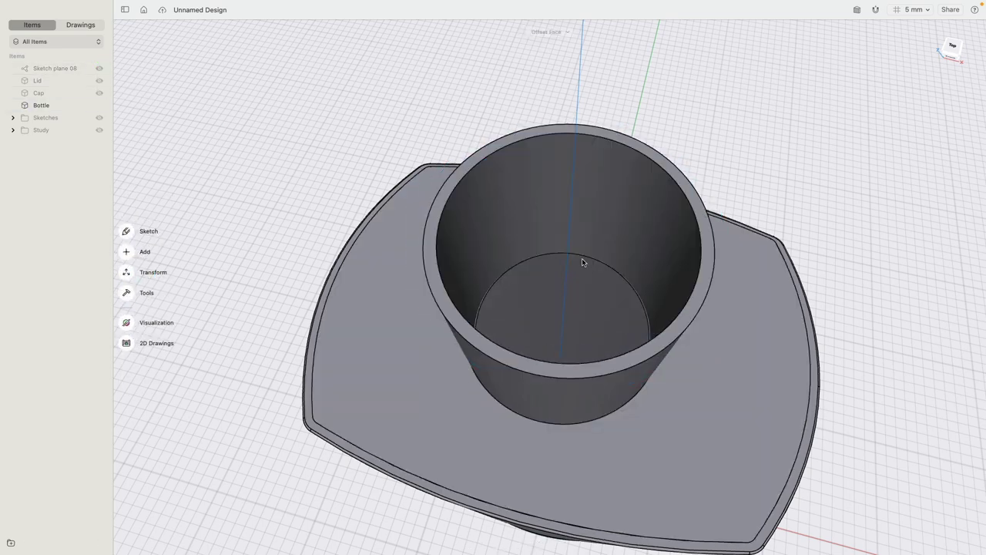
Compare the Bottle's neck opening with the Sketch plane 08 rings by toggling the visibility of both and checking the ring matching the neck wall.
{"action": "left_click", "coordinate": [99, 69]}
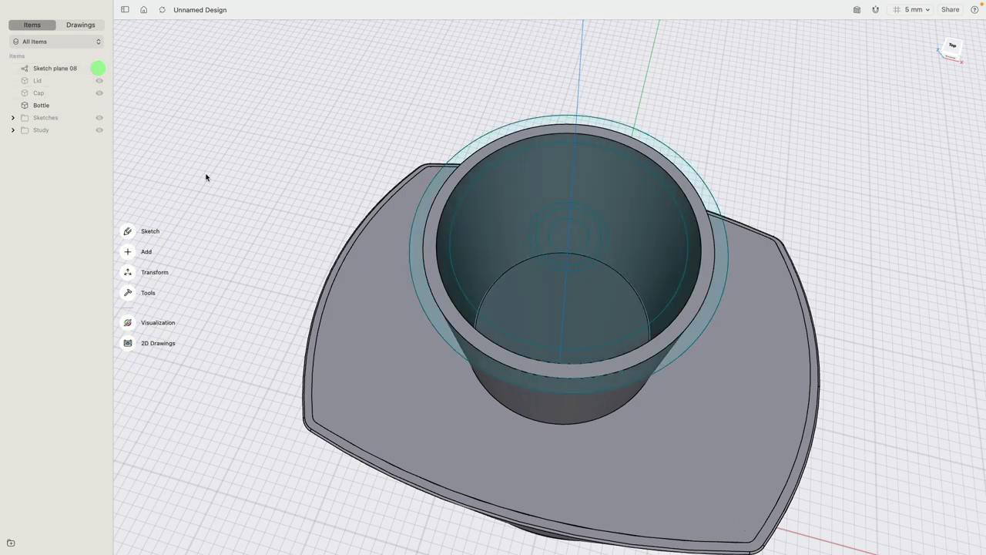
{"action": "left_click", "coordinate": [99, 69]}
{"action": "left_click", "coordinate": [99, 69]}
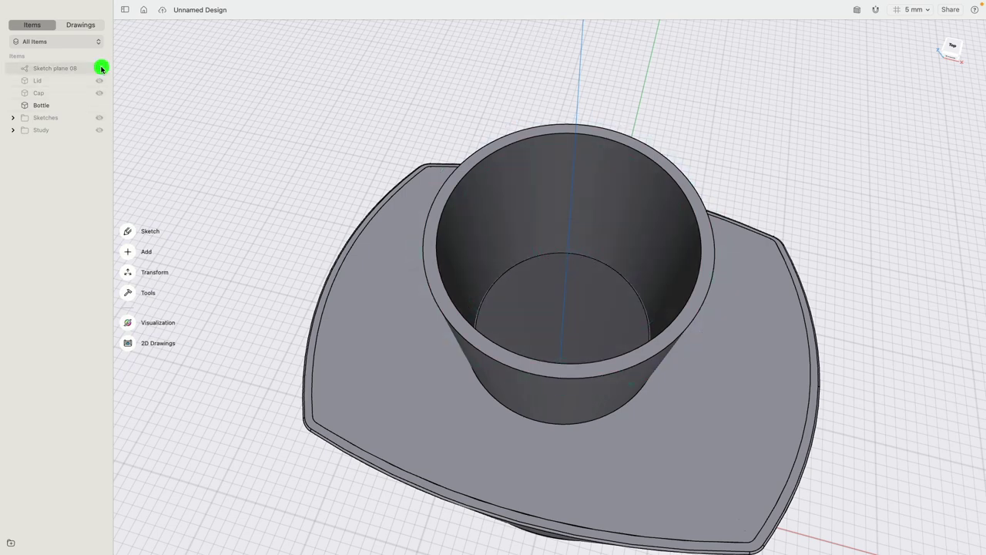
{"action": "left_click", "coordinate": [100, 69]}
{"action": "left_click", "coordinate": [100, 69]}
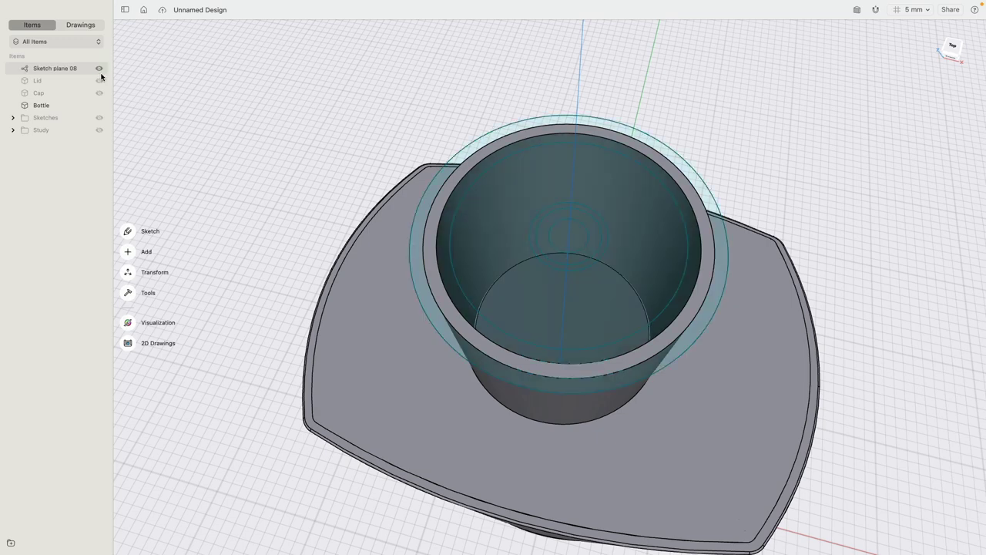
{"action": "left_click", "coordinate": [99, 106]}
{"action": "left_click", "coordinate": [100, 106]}
{"action": "left_click", "coordinate": [99, 105]}
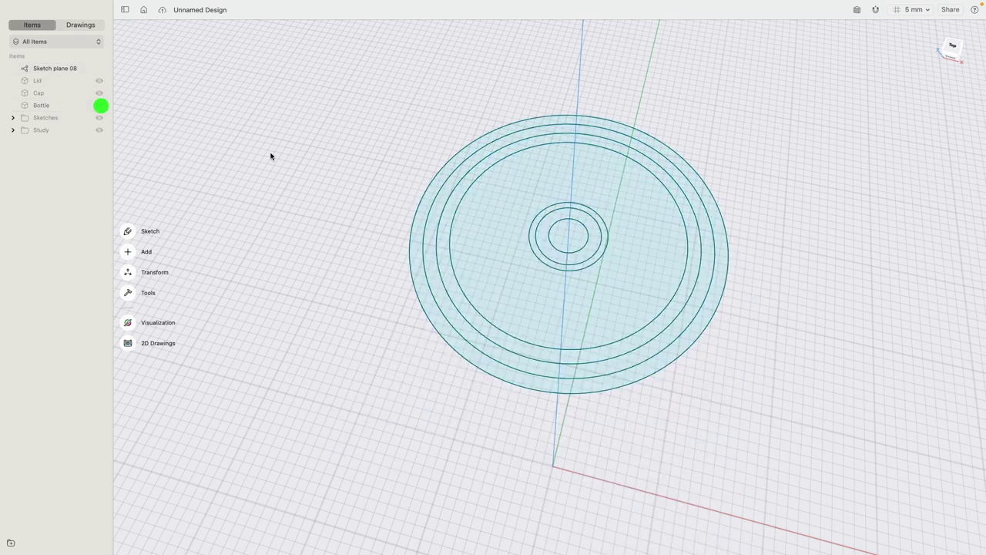
{"action": "left_click", "coordinate": [431, 224]}
{"action": "left_click", "coordinate": [432, 221]}
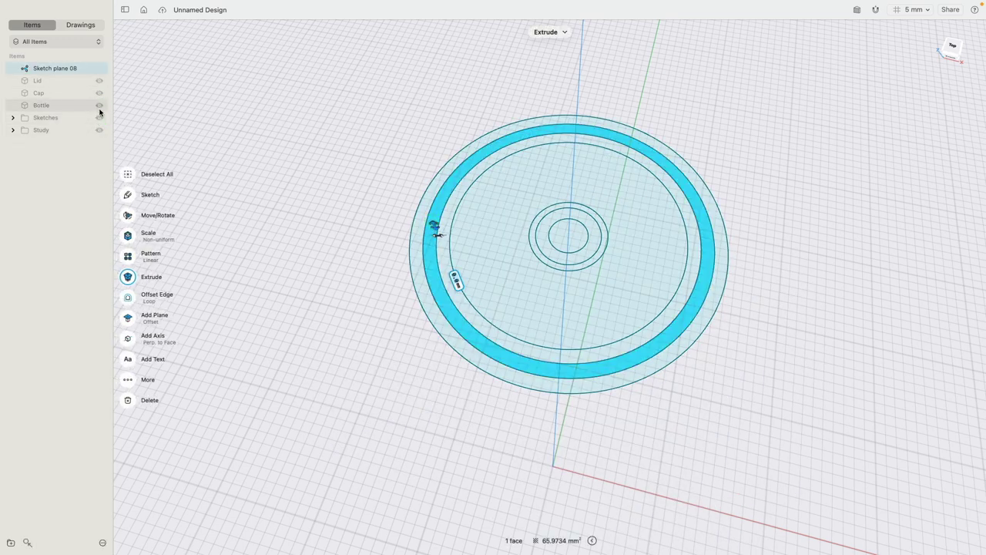
{"action": "left_click", "coordinate": [99, 106]}
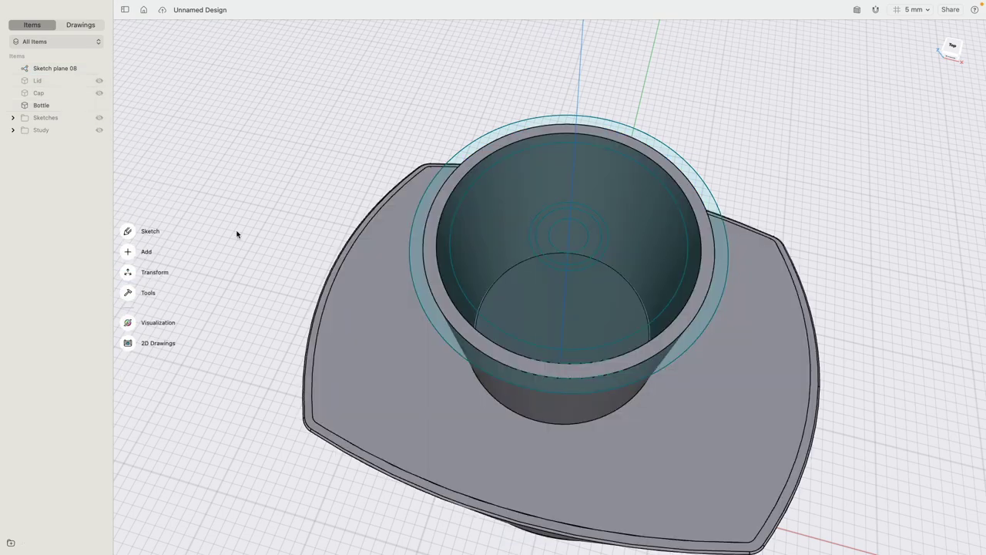
Show the Lid and Cap together with the Bottle in the front view.
{"action": "scroll", "coordinate": [312, 255], "scroll_direction": "down", "scroll_amount": 3}
{"action": "left_click", "coordinate": [954, 58]}
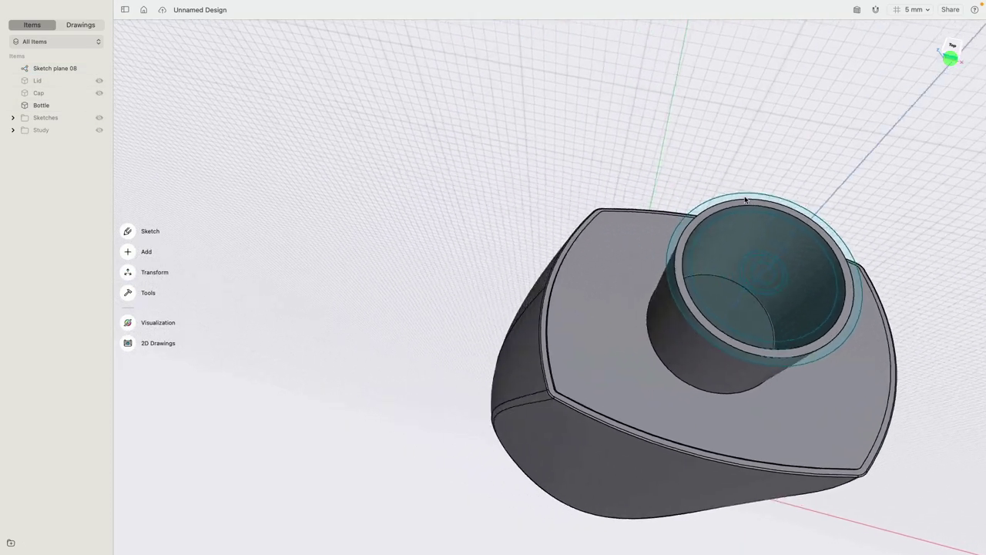
{"action": "scroll", "coordinate": [384, 151], "scroll_direction": "down", "scroll_amount": 5}
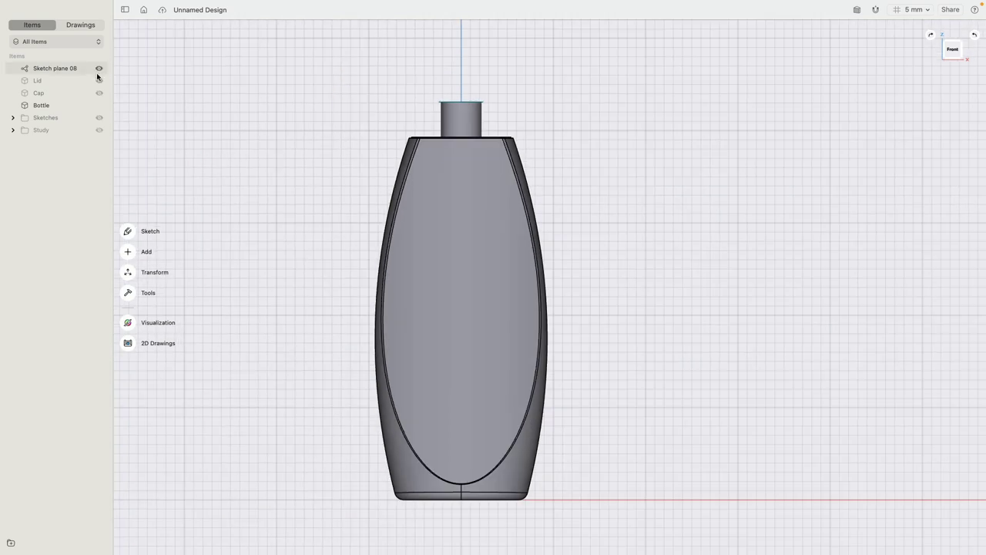
{"action": "left_click", "coordinate": [98, 80]}
{"action": "left_click", "coordinate": [100, 92]}
{"action": "left_click", "coordinate": [216, 204]}
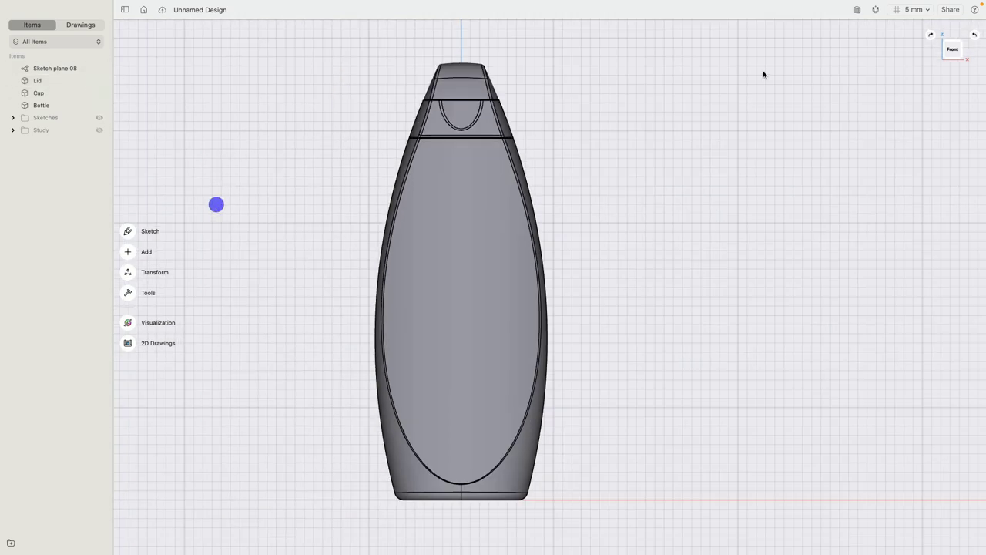
Examine how the Cap and Lid fit the Bottle's neck in a front section view, and turn the section off.
{"action": "left_click", "coordinate": [856, 9]}
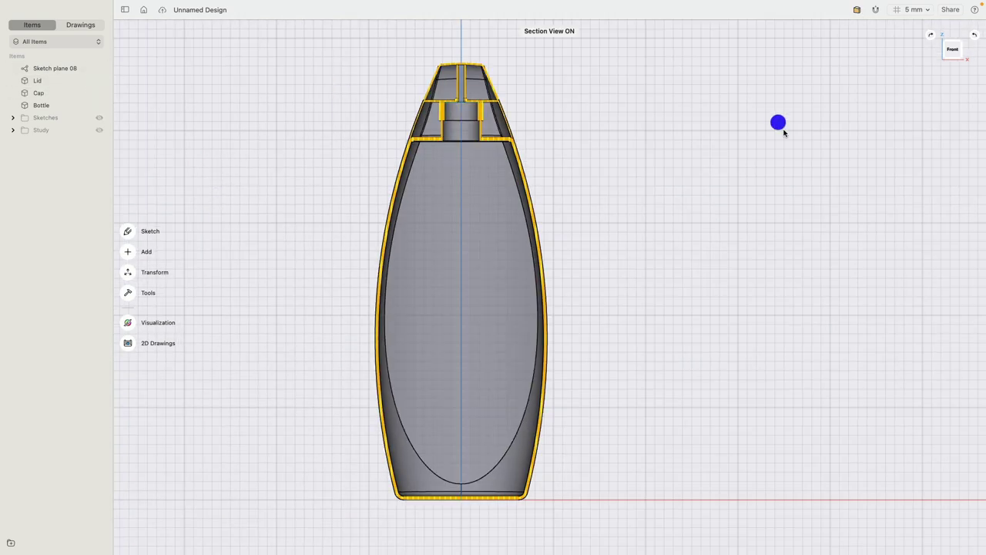
{"action": "scroll", "coordinate": [667, 171], "scroll_direction": "up", "scroll_amount": 5}
{"action": "scroll", "coordinate": [667, 171], "scroll_direction": "up", "scroll_amount": 2}
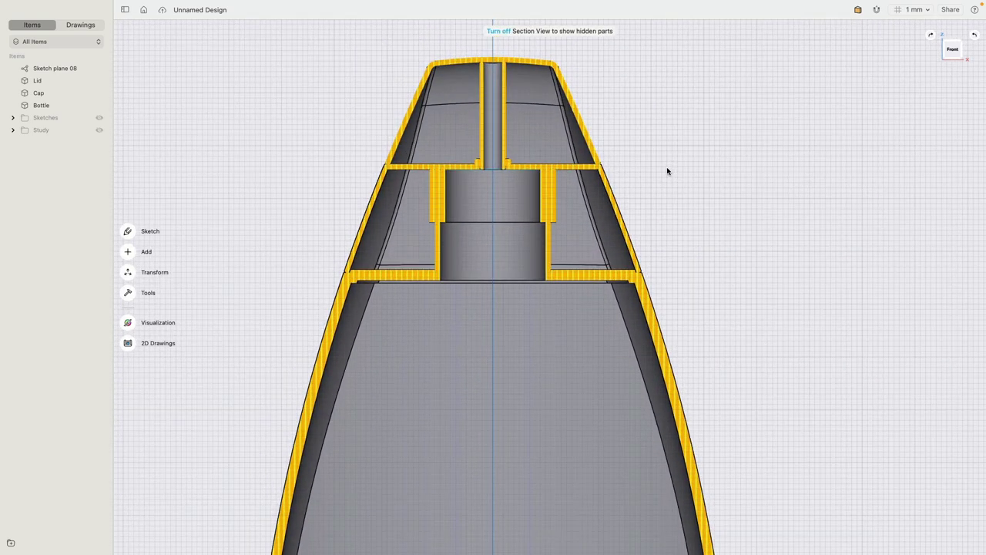
{"action": "left_click", "coordinate": [856, 9]}
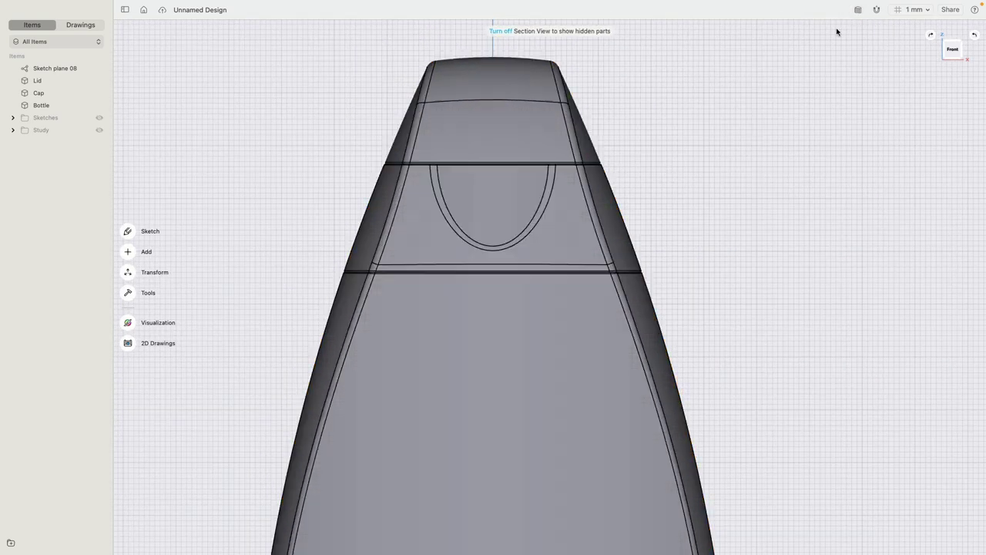
Move Sketch plane 08 into the Sketches folder and view the whole container at an angle.
{"action": "scroll", "coordinate": [362, 187], "scroll_direction": "down", "scroll_amount": 5}
{"action": "mouse_move", "coordinate": [59, 68]}
{"action": "left_mouse_down"}
{"action": "mouse_move", "coordinate": [79, 113]}
{"action": "mouse_move", "coordinate": [60, 136]}
{"action": "mouse_move", "coordinate": [60, 115]}
{"action": "left_mouse_up"}
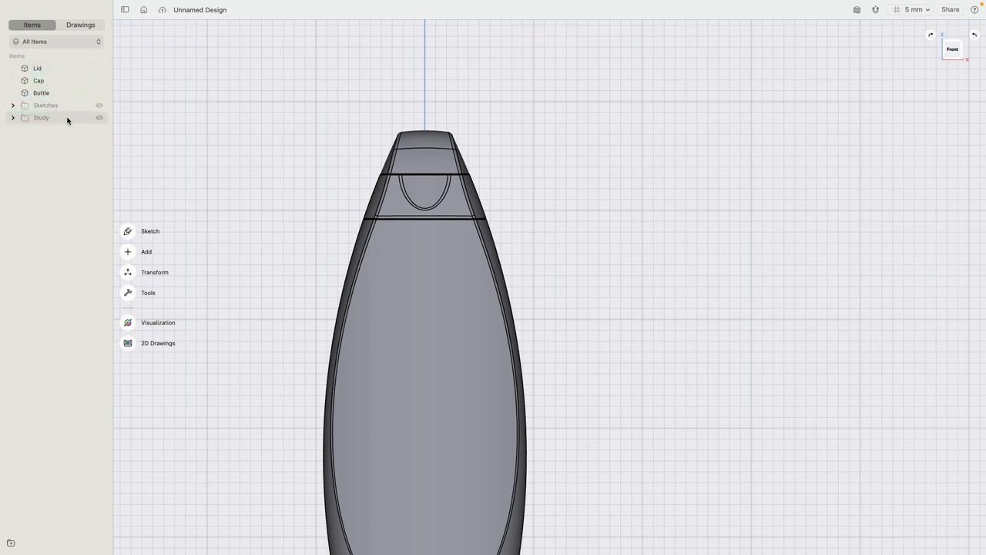
{"action": "right_click_drag", "start_coordinate": [351, 119], "coordinate": [275, 193]}
{"action": "middle_click_drag", "start_coordinate": [275, 192], "coordinate": [380, 156]}
{"action": "scroll", "coordinate": [380, 156], "scroll_direction": "down", "scroll_amount": 1}
{"action": "scroll", "coordinate": [380, 158], "scroll_direction": "up", "scroll_amount": 3}
{"action": "right_click_drag", "start_coordinate": [379, 160], "coordinate": [364, 141]}
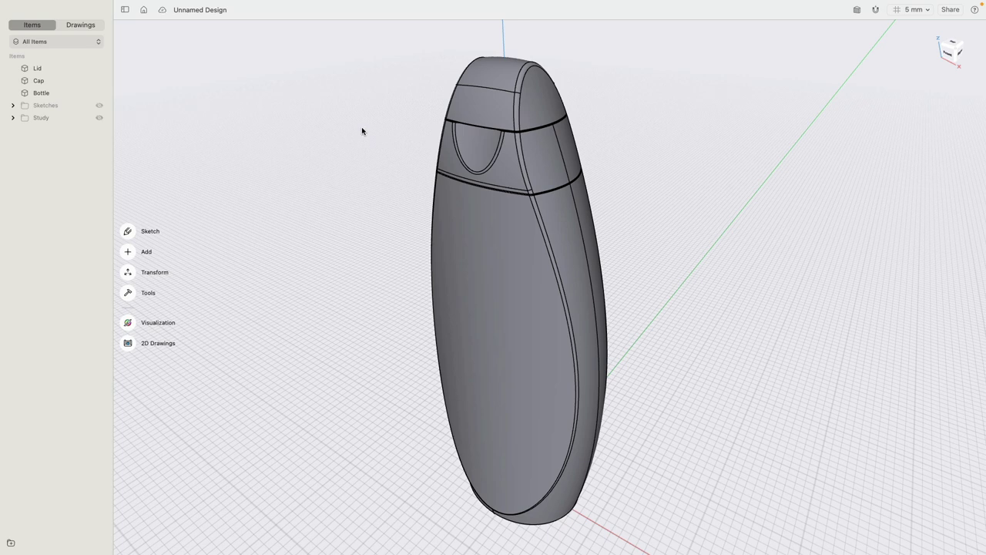
Enter visualization mode and apply the Glossy Transparent Polycarbonate material to the Cap and Lid.
{"action": "left_click", "coordinate": [128, 323]}
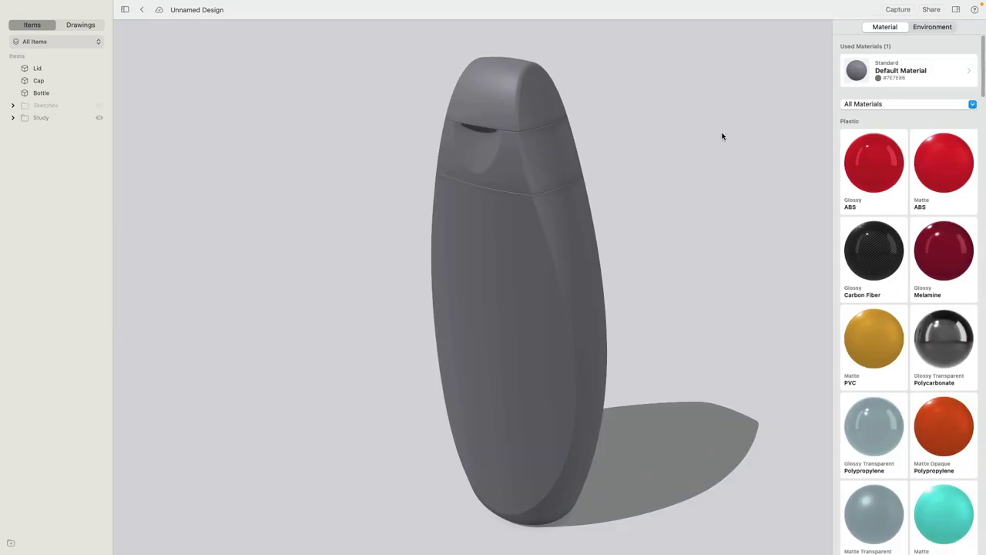
{"action": "right_click_drag", "start_coordinate": [627, 223], "coordinate": [640, 208]}
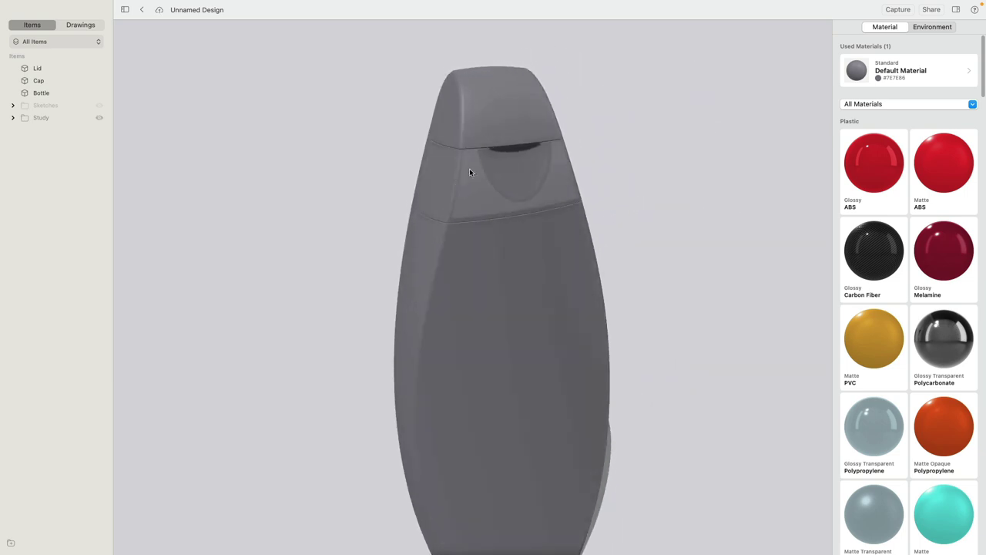
{"action": "scroll", "coordinate": [664, 189], "scroll_direction": "down", "scroll_amount": 3}
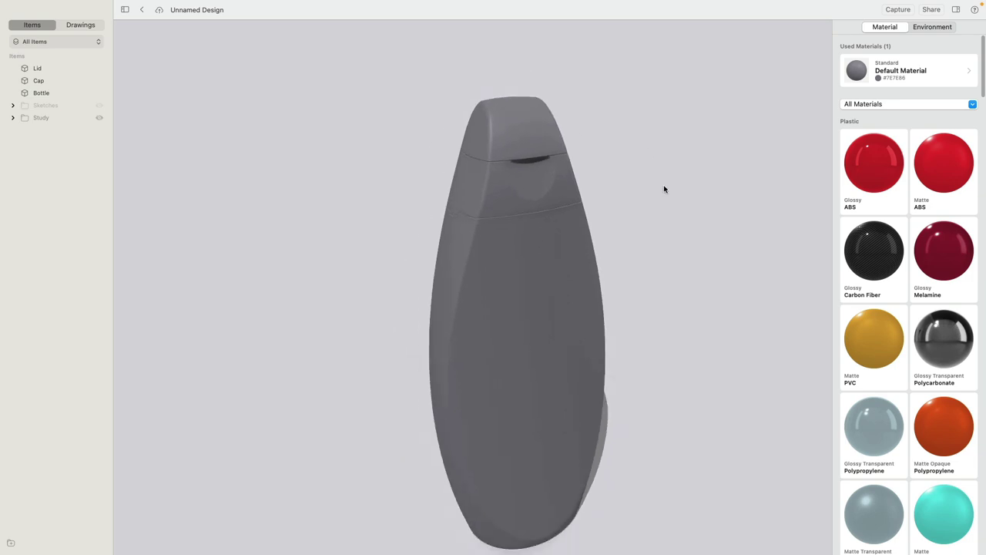
{"action": "right_click_drag", "start_coordinate": [665, 275], "coordinate": [641, 236]}
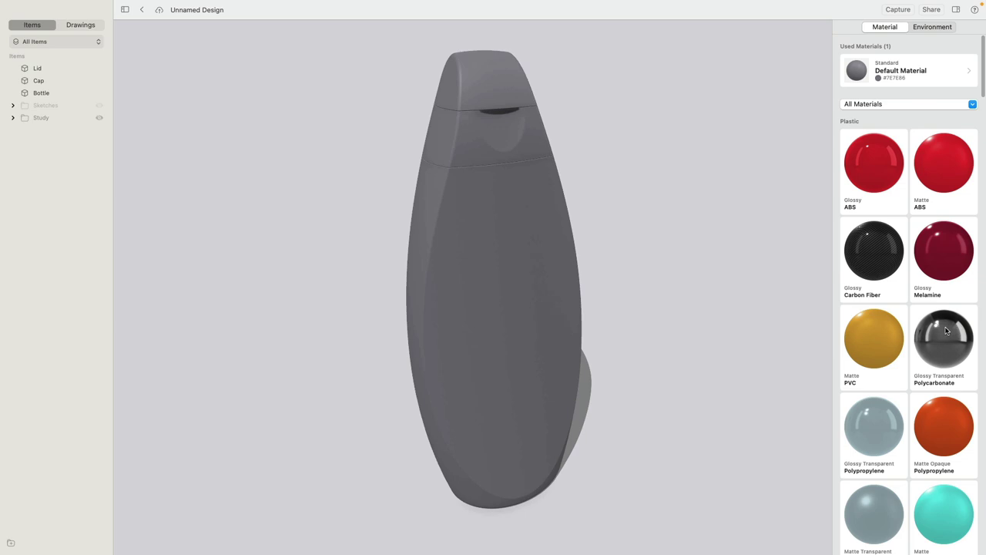
{"action": "left_click_drag", "start_coordinate": [945, 330], "coordinate": [537, 147]}
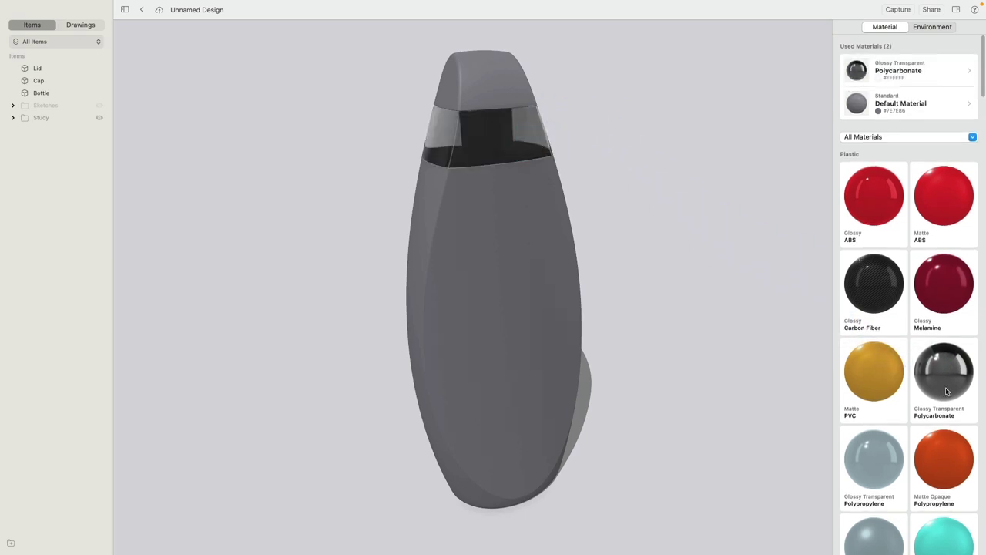
{"action": "left_click_drag", "start_coordinate": [941, 374], "coordinate": [532, 81]}
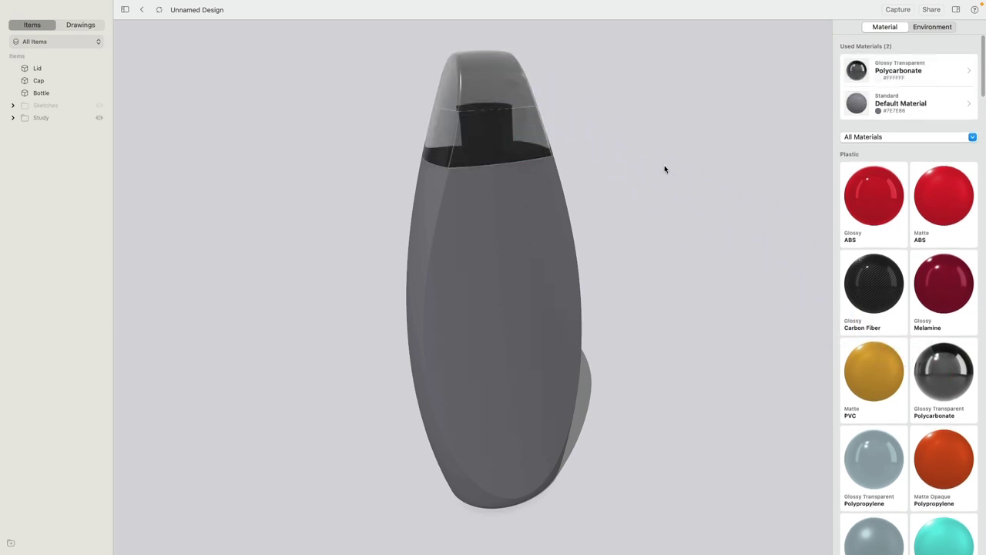
Set the Polycarbonate color of the Cap and Lid to hex 0077AD and check the look from several angles.
{"action": "left_click", "coordinate": [910, 73]}
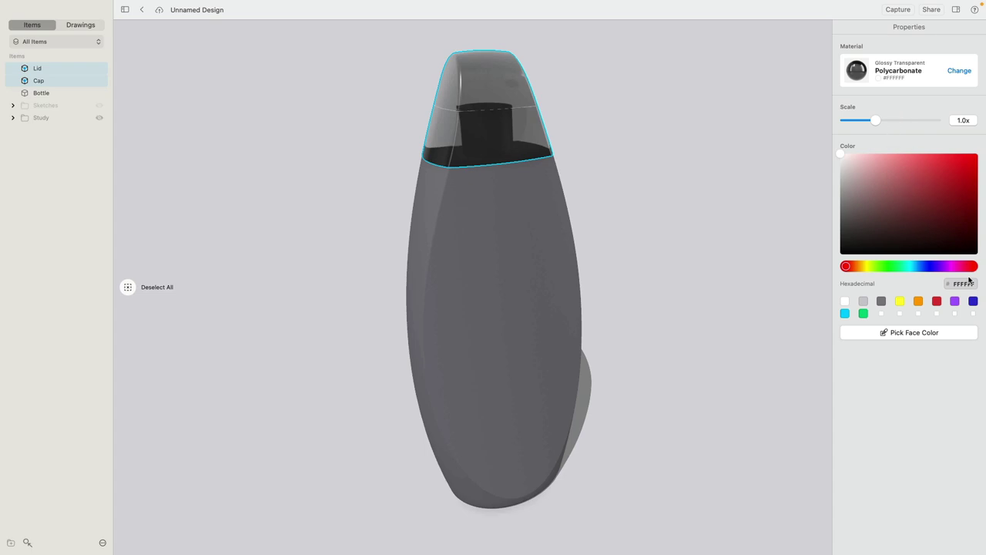
{"action": "left_click", "coordinate": [959, 284]}
{"action": "left_click", "coordinate": [983, 284]}
{"action": "type", "text": "0077AD"}
{"action": "key", "text": "Return"}
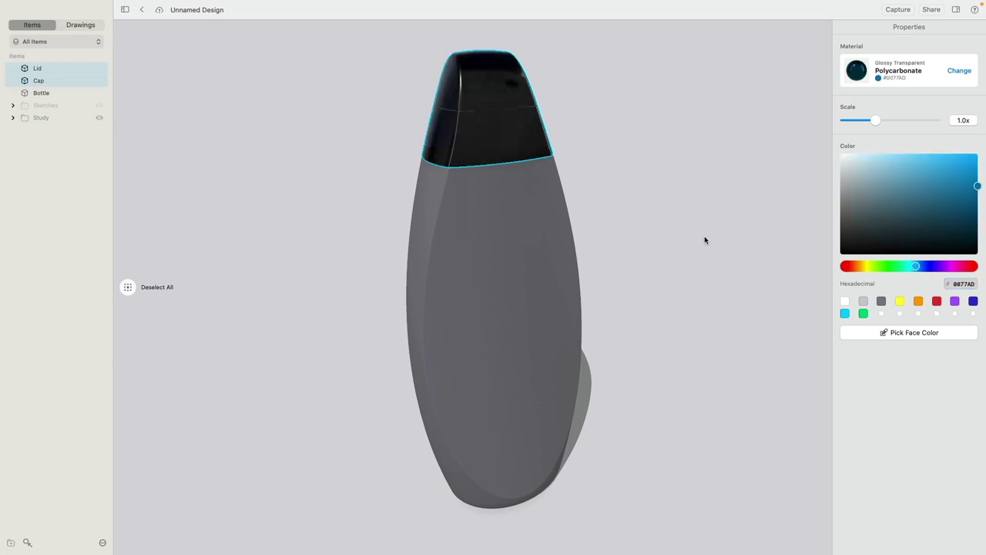
{"action": "right_click_drag", "start_coordinate": [704, 240], "coordinate": [740, 229]}
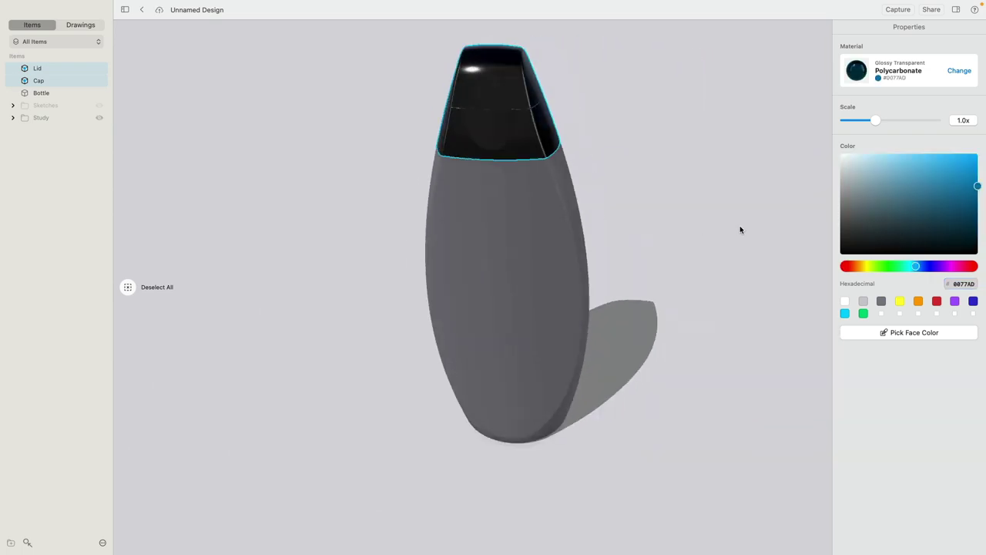
{"action": "right_click_drag", "start_coordinate": [704, 164], "coordinate": [737, 154]}
{"action": "left_click", "coordinate": [629, 121]}
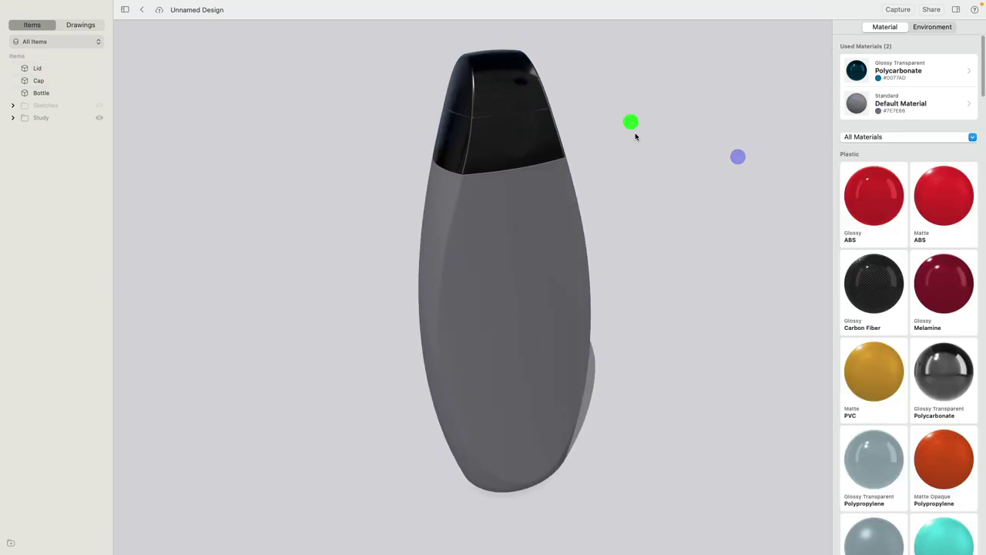
{"action": "right_click_drag", "start_coordinate": [636, 134], "coordinate": [651, 197]}
Set the environment to Gradient Mood after trying Colored Mood, and open the Gradient Mood properties.
{"action": "left_click", "coordinate": [933, 28]}
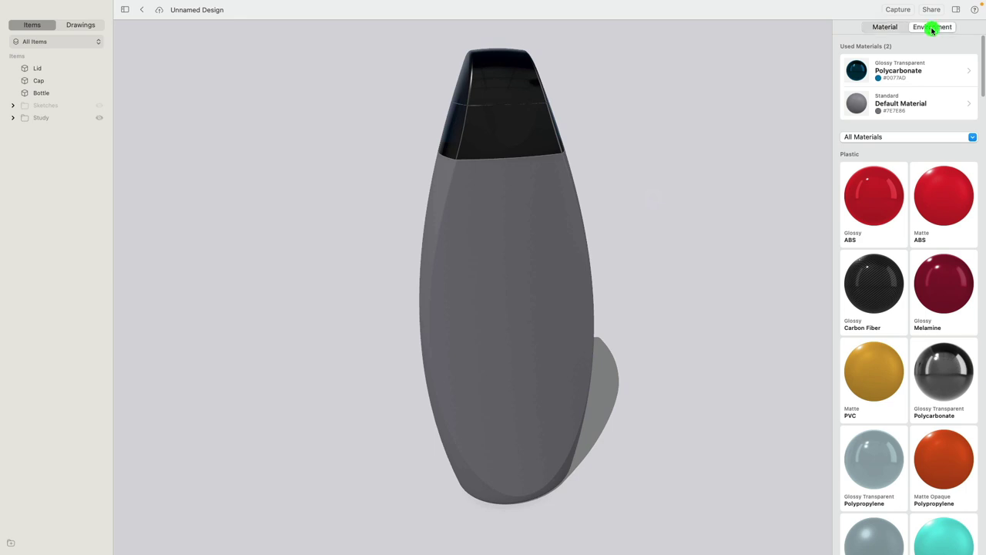
{"action": "left_click", "coordinate": [865, 212]}
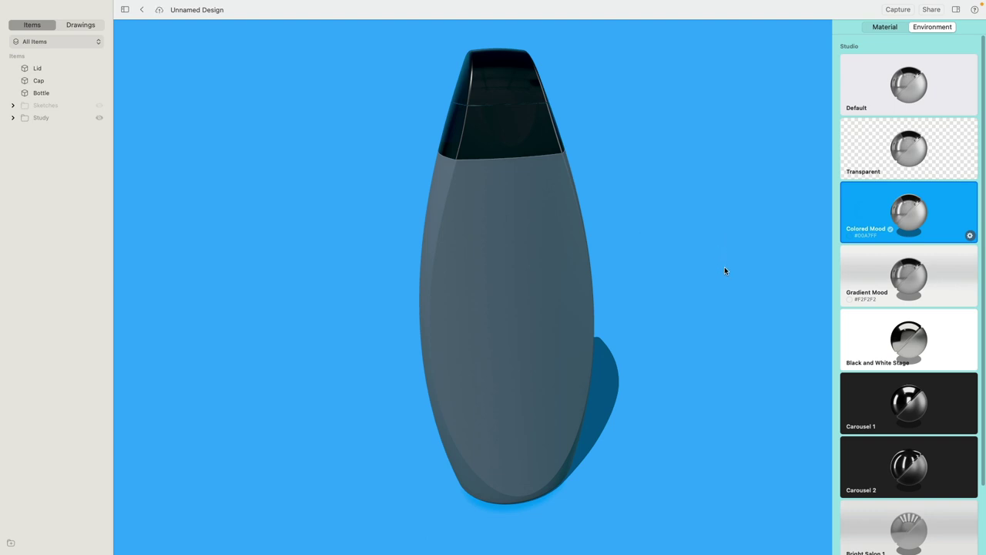
{"action": "left_click", "coordinate": [956, 282]}
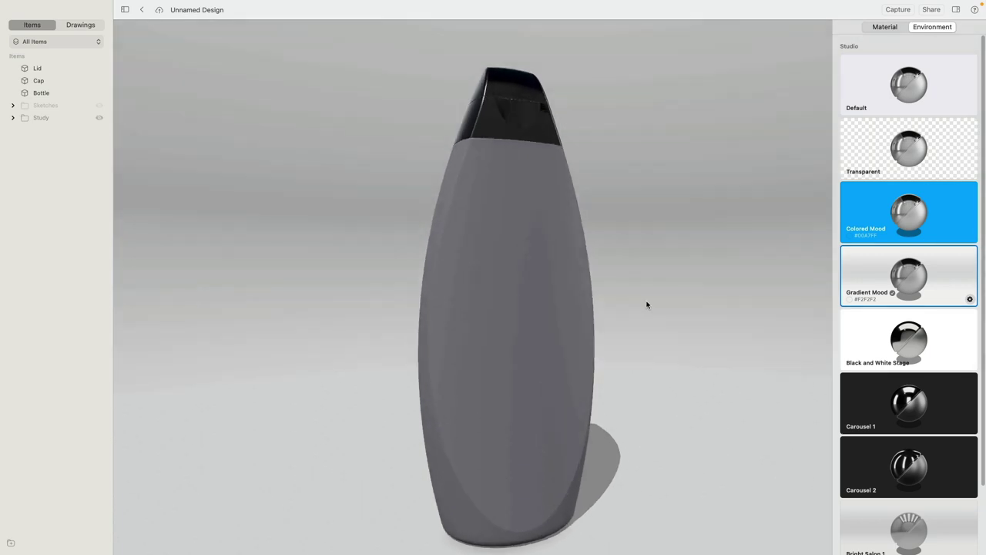
{"action": "mouse_move", "coordinate": [647, 305]}
{"action": "right_mouse_down"}
{"action": "mouse_move", "coordinate": [645, 343]}
{"action": "mouse_move", "coordinate": [645, 317]}
{"action": "right_mouse_up"}
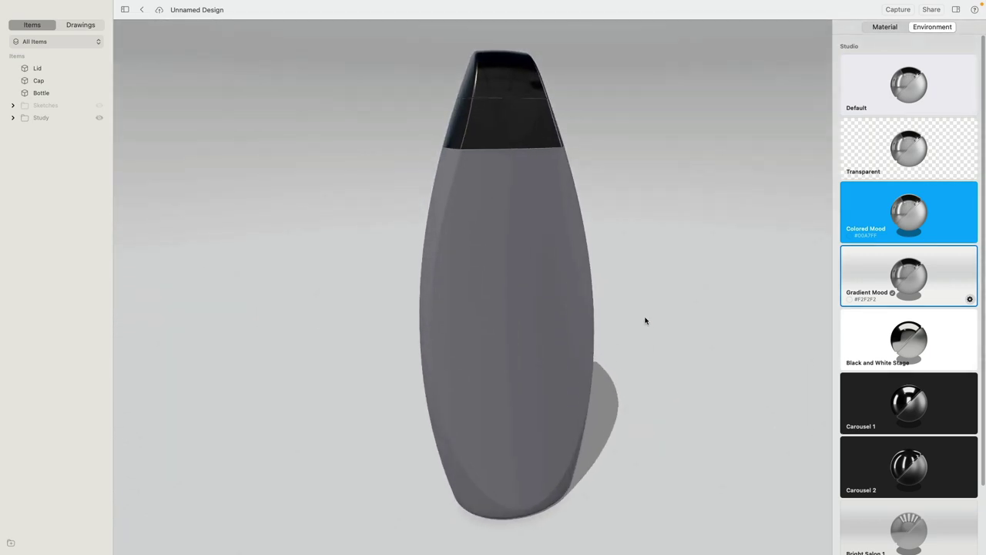
{"action": "left_click", "coordinate": [970, 299]}
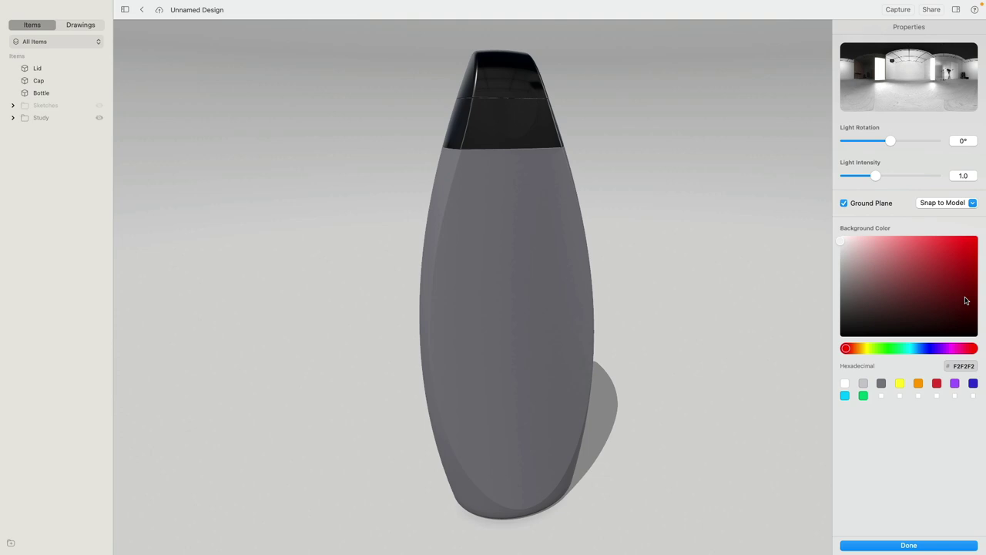
Set the Gradient Mood light rotation to -17° and its background color to hex 7AC1D2.
{"action": "mouse_move", "coordinate": [890, 144]}
{"action": "left_mouse_down"}
{"action": "mouse_move", "coordinate": [874, 146]}
{"action": "mouse_move", "coordinate": [887, 146]}
{"action": "left_mouse_up"}
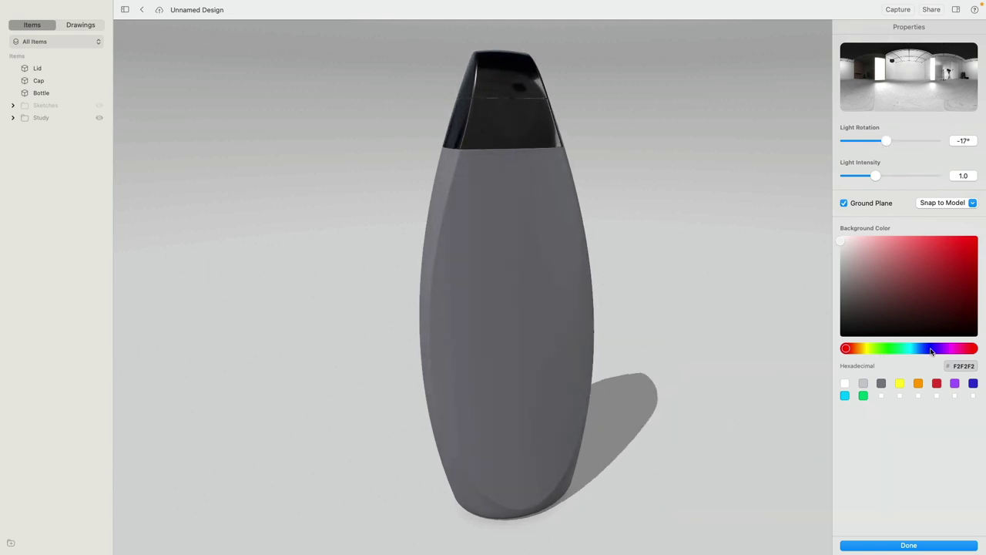
{"action": "left_click", "coordinate": [959, 367]}
{"action": "type", "text": "7AC1D2"}
{"action": "key", "text": "Return"}
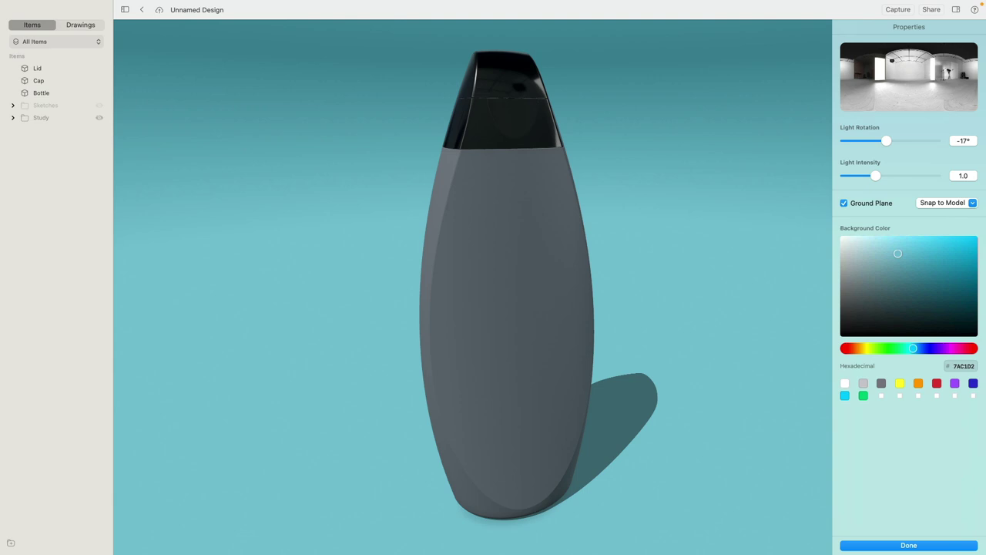
{"action": "left_click", "coordinate": [913, 545]}
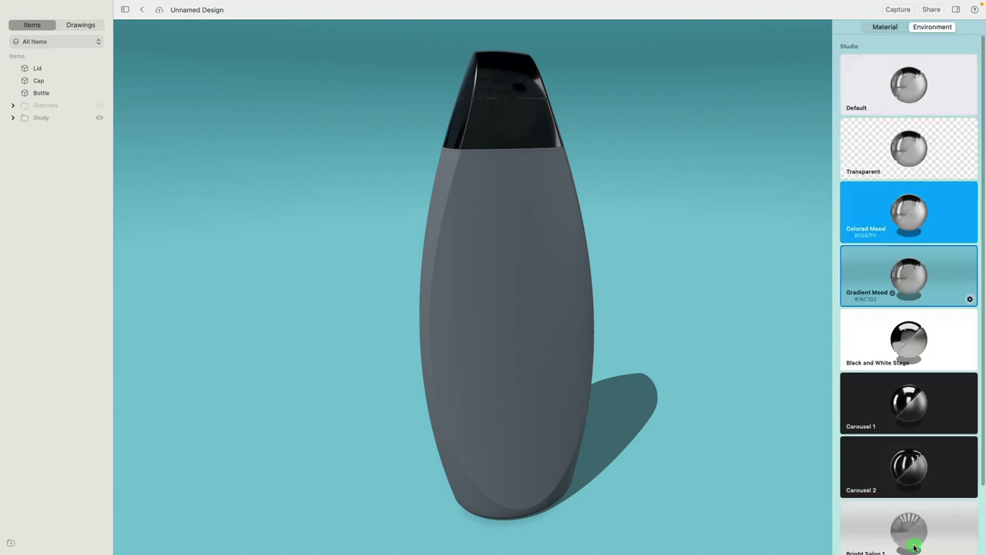
Apply the Matte Opaque Polypropylene material to the Bottle.
{"action": "left_click", "coordinate": [881, 28]}
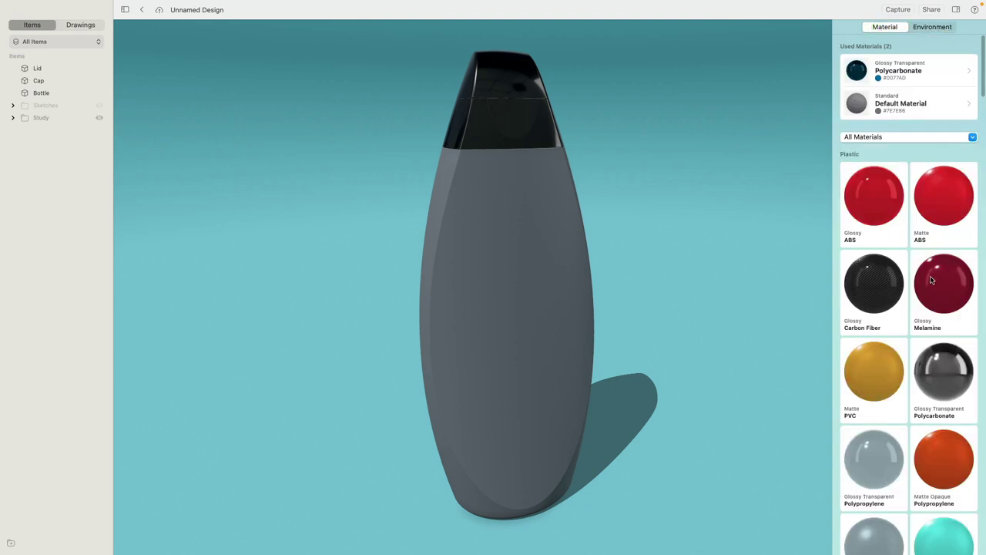
{"action": "scroll", "coordinate": [931, 279], "scroll_direction": "down", "scroll_amount": 3}
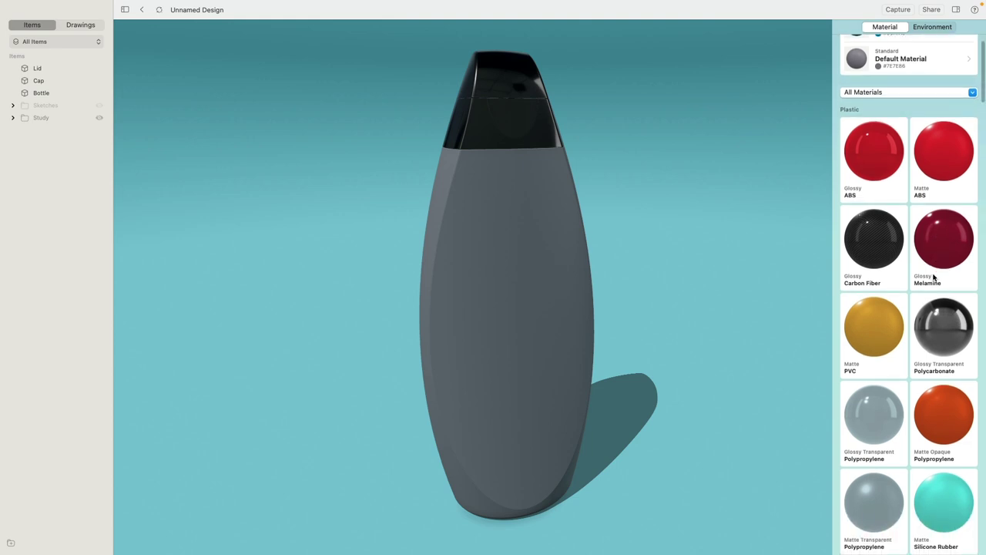
{"action": "scroll", "coordinate": [934, 280], "scroll_direction": "down", "scroll_amount": 5}
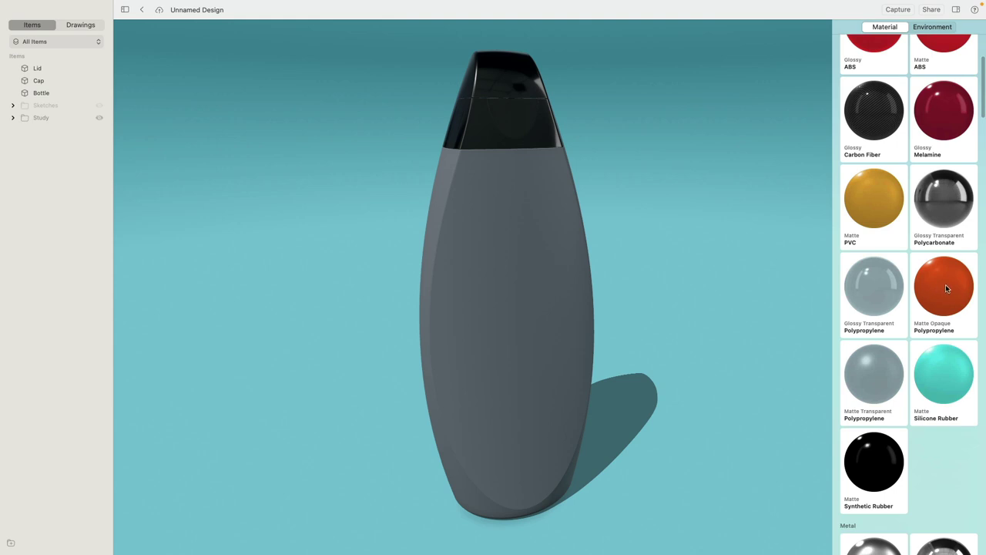
{"action": "left_click_drag", "start_coordinate": [946, 284], "coordinate": [481, 261]}
{"action": "scroll", "coordinate": [899, 205], "scroll_direction": "up", "scroll_amount": 10}
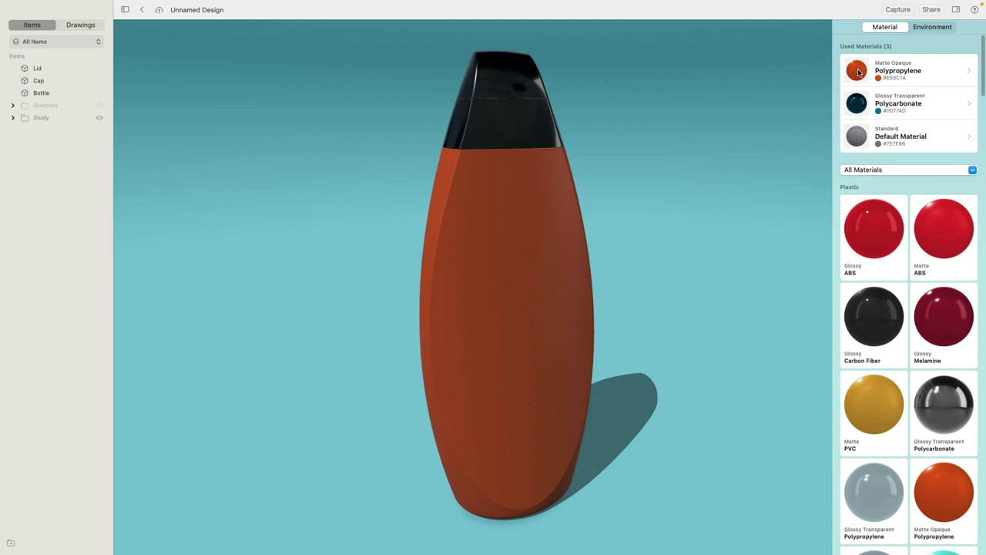
Change the Bottle's Polypropylene color to the pale blue hex DDF3FF.
{"action": "left_click", "coordinate": [858, 71]}
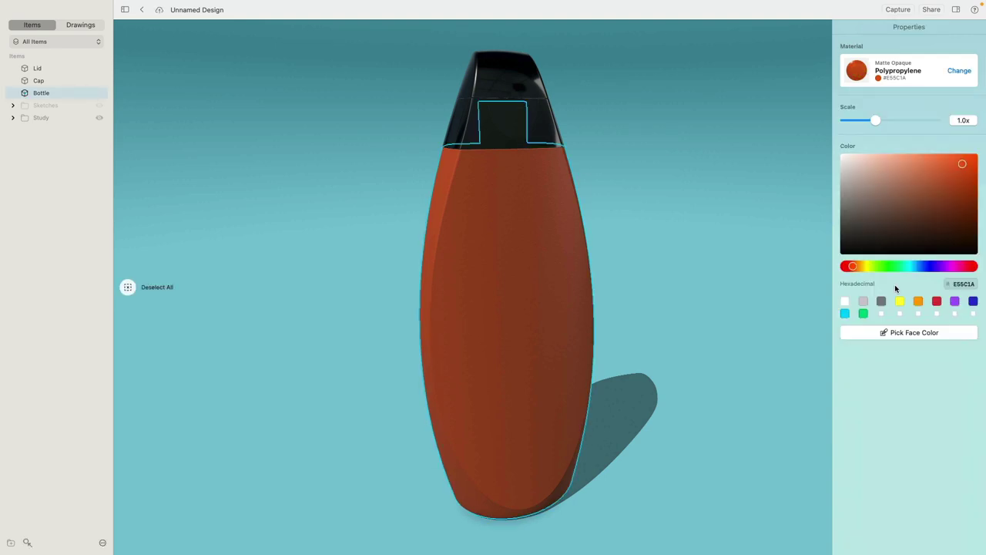
{"action": "left_click", "coordinate": [845, 301]}
{"action": "mouse_move", "coordinate": [840, 153]}
{"action": "left_mouse_down"}
{"action": "mouse_move", "coordinate": [840, 166]}
{"action": "mouse_move", "coordinate": [847, 158]}
{"action": "mouse_move", "coordinate": [876, 177]}
{"action": "mouse_move", "coordinate": [848, 161]}
{"action": "mouse_move", "coordinate": [835, 167]}
{"action": "left_mouse_up"}
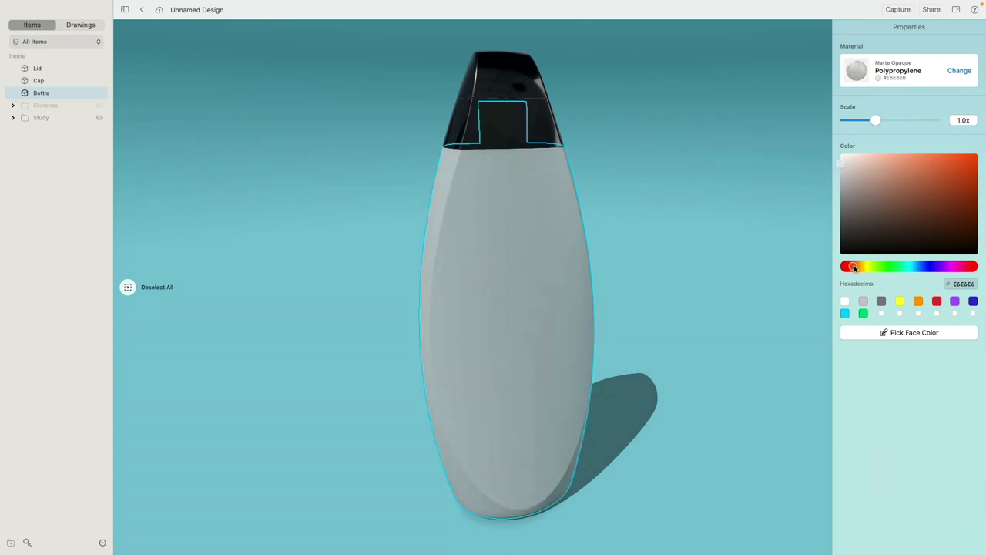
{"action": "left_click_drag", "start_coordinate": [854, 266], "coordinate": [866, 266]}
{"action": "left_click_drag", "start_coordinate": [838, 160], "coordinate": [838, 159]}
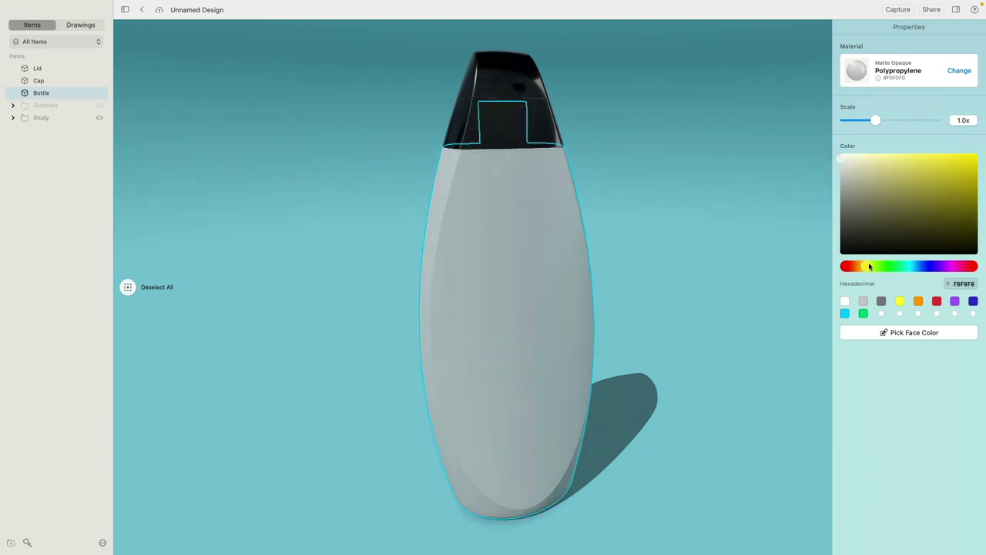
{"action": "left_click_drag", "start_coordinate": [867, 266], "coordinate": [916, 266]}
{"action": "mouse_move", "coordinate": [844, 163]}
{"action": "left_mouse_down"}
{"action": "mouse_move", "coordinate": [870, 153]}
{"action": "mouse_move", "coordinate": [857, 150]}
{"action": "left_mouse_up"}
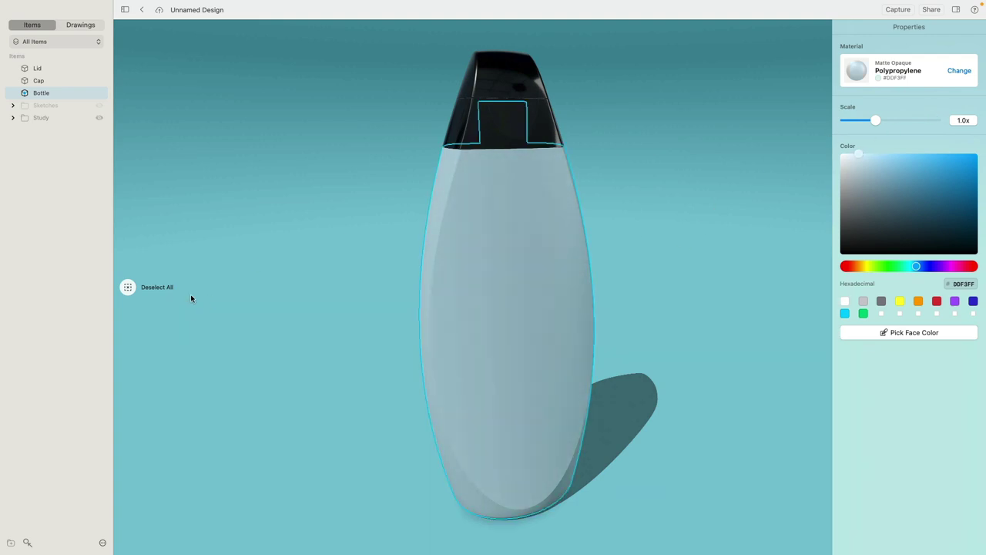
{"action": "right_click_drag", "start_coordinate": [622, 243], "coordinate": [634, 220]}
{"action": "left_click", "coordinate": [649, 192]}
{"action": "middle_click_drag", "start_coordinate": [643, 150], "coordinate": [644, 161]}
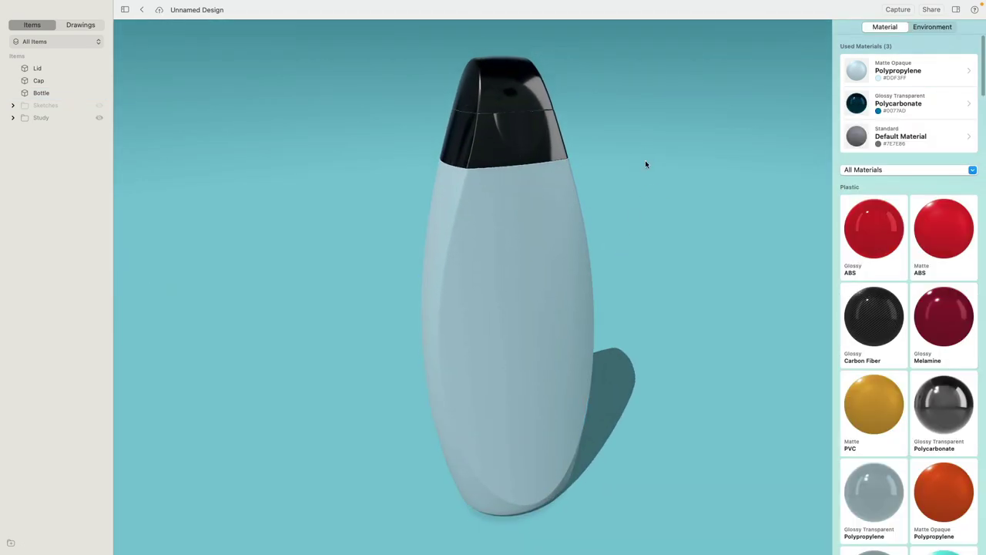
Replace the Polycarbonate on the Cap and Lid with Glossy Transparent Polypropylene and check the transparency from another angle.
{"action": "left_click", "coordinate": [857, 104]}
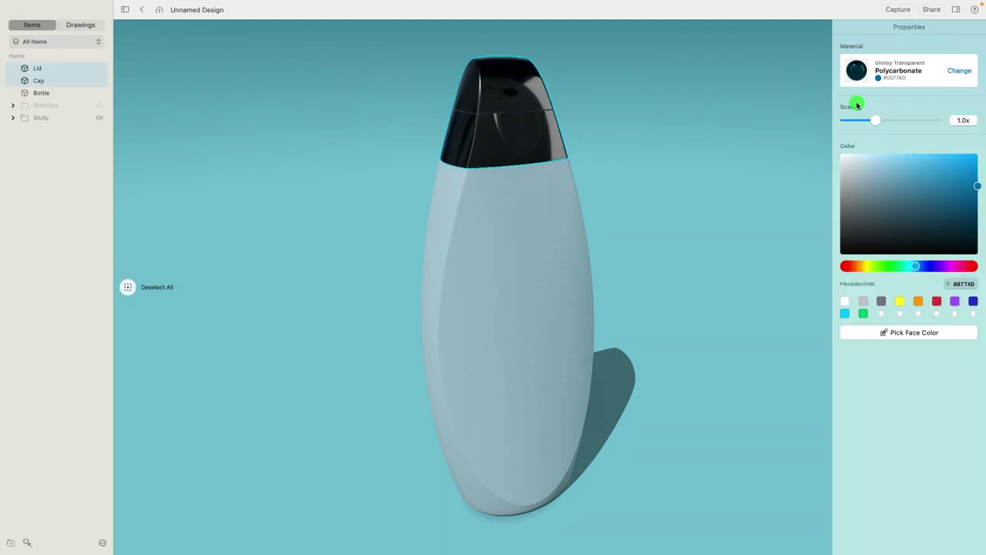
{"action": "left_click", "coordinate": [959, 70]}
{"action": "scroll", "coordinate": [928, 223], "scroll_direction": "down", "scroll_amount": 2}
{"action": "scroll", "coordinate": [929, 224], "scroll_direction": "down", "scroll_amount": 8}
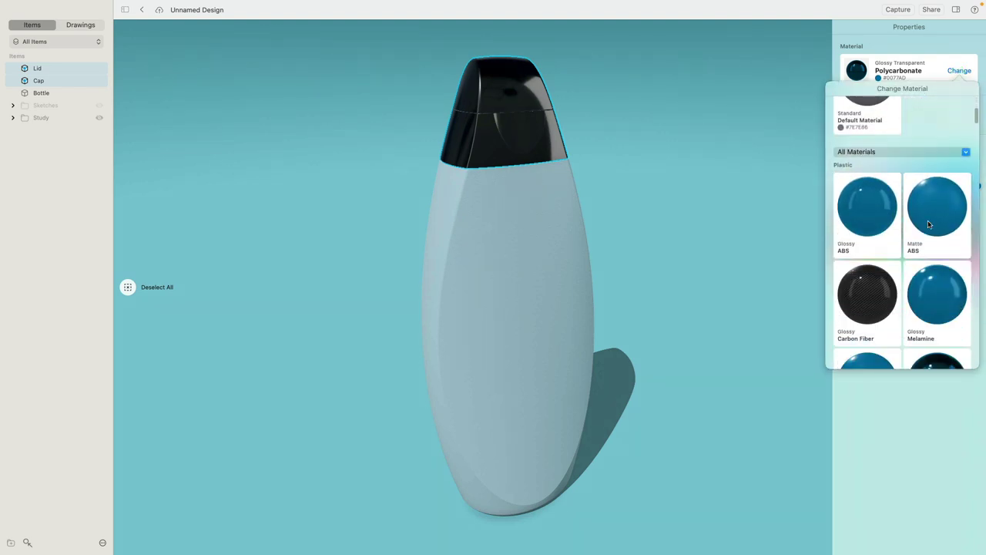
{"action": "scroll", "coordinate": [929, 224], "scroll_direction": "down", "scroll_amount": 3}
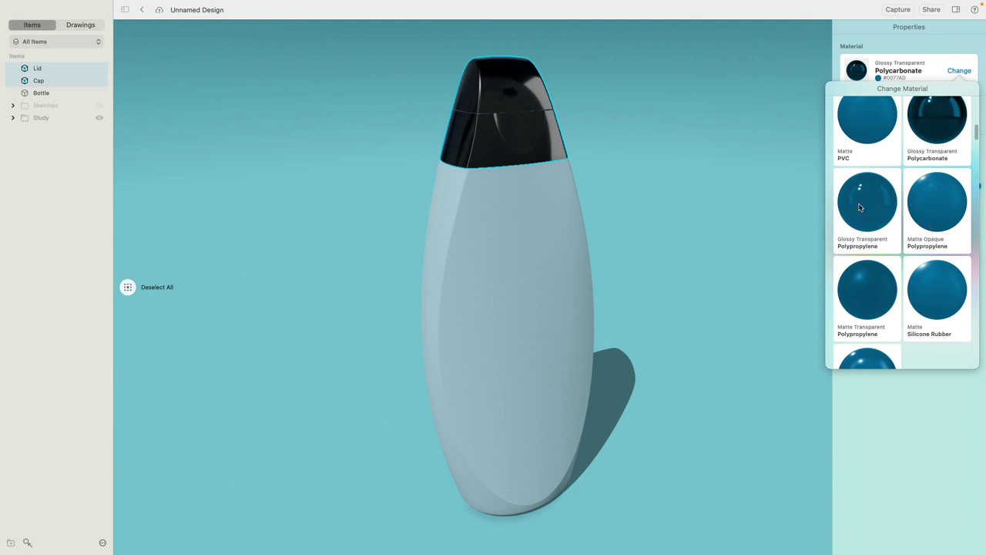
{"action": "left_click", "coordinate": [861, 204]}
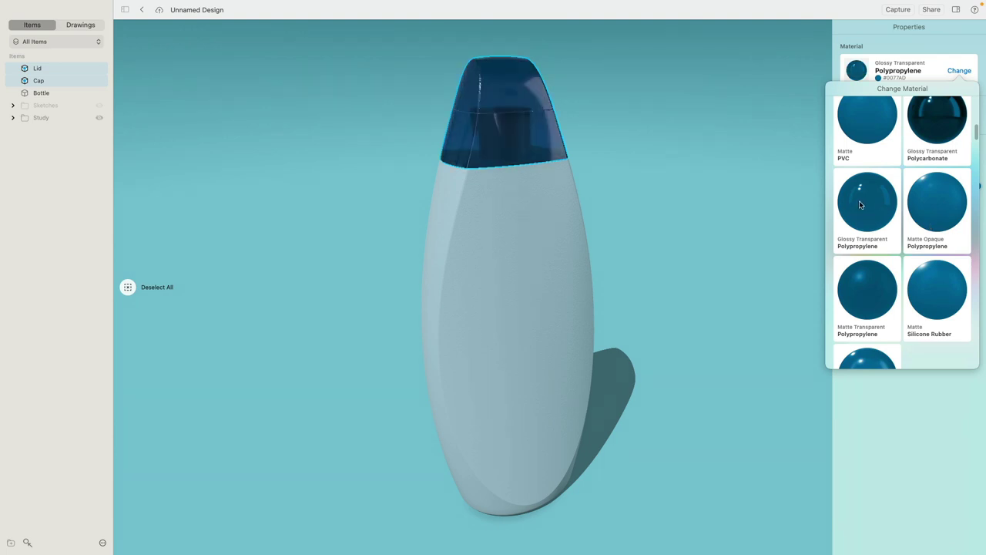
{"action": "left_click", "coordinate": [685, 201]}
{"action": "right_click_drag", "start_coordinate": [700, 221], "coordinate": [641, 217]}
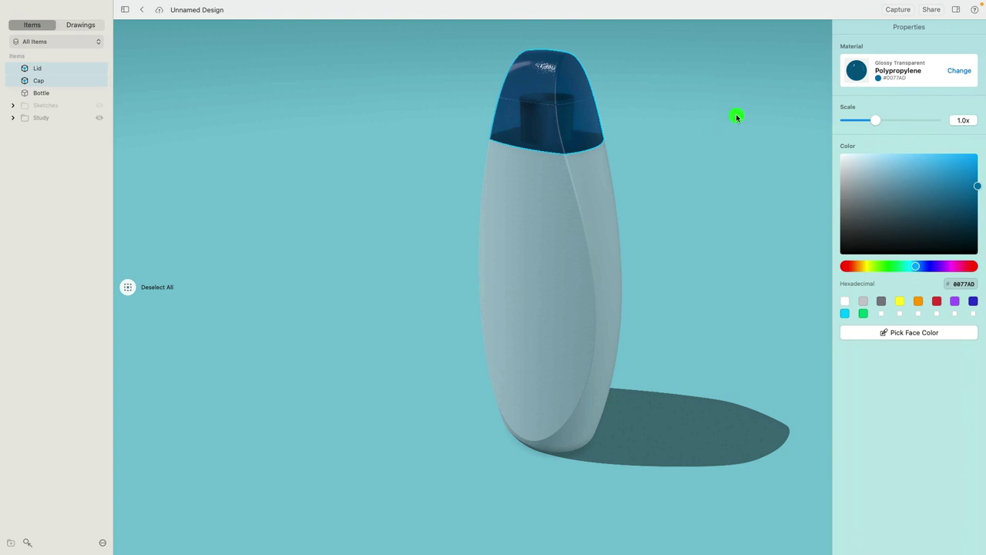
{"action": "left_click", "coordinate": [736, 116]}
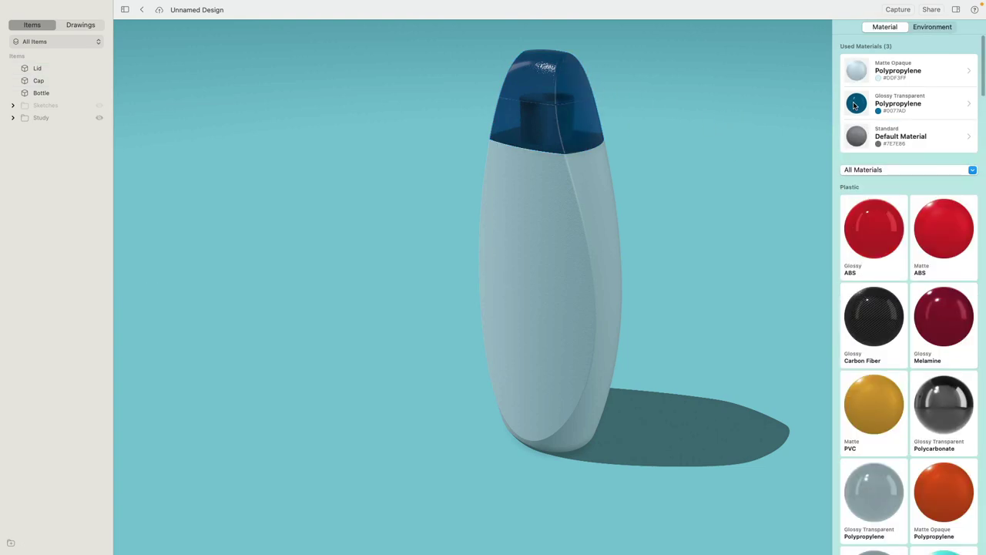
Darken the Glossy Transparent Polypropylene of the Cap and Lid to hex 006A9B and check the container from the front.
{"action": "left_click", "coordinate": [891, 105]}
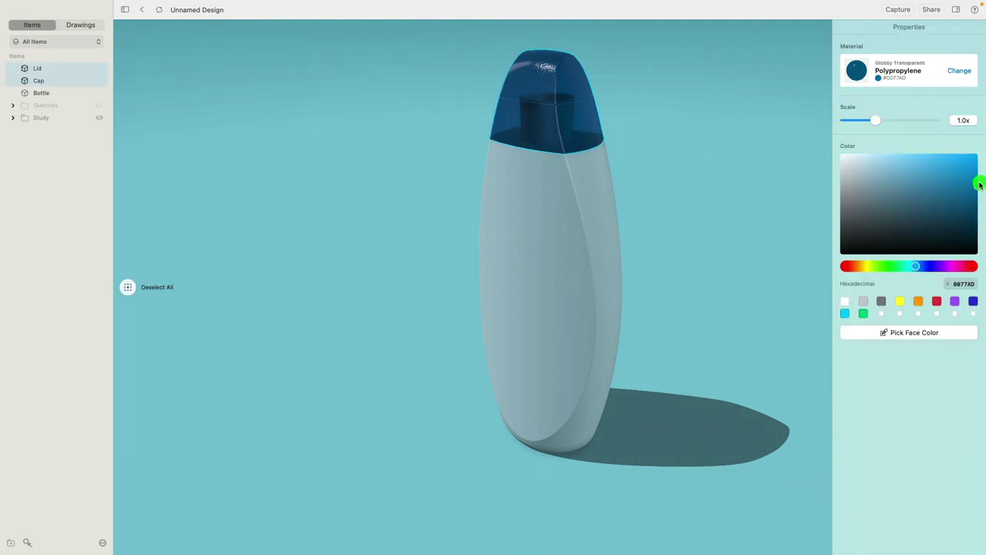
{"action": "left_click_drag", "start_coordinate": [962, 179], "coordinate": [977, 194]}
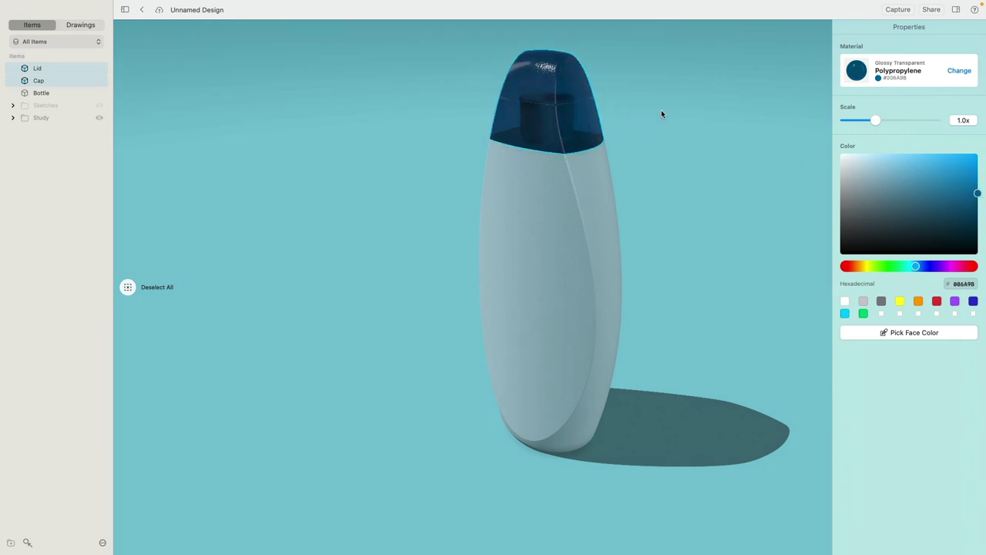
{"action": "left_click", "coordinate": [406, 165]}
{"action": "right_click_drag", "start_coordinate": [427, 170], "coordinate": [595, 137]}
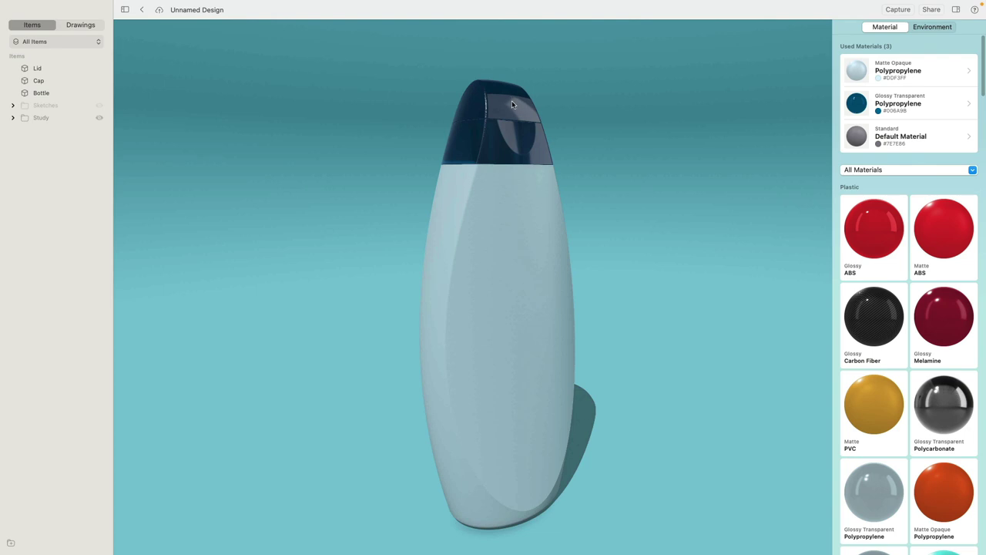
{"action": "right_click_drag", "start_coordinate": [638, 201], "coordinate": [627, 206]}
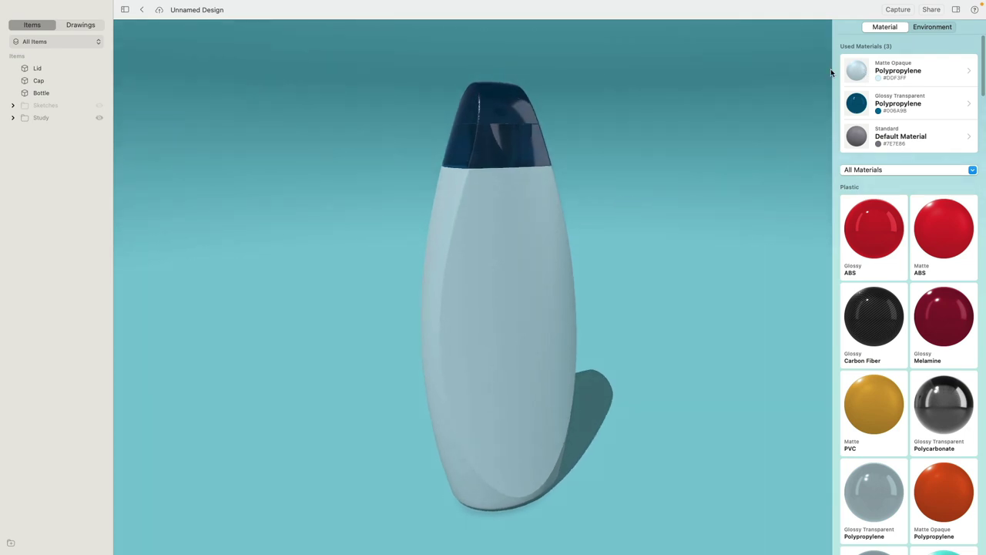
{"action": "mouse_move", "coordinate": [651, 308]}
{"action": "right_mouse_down"}
{"action": "mouse_move", "coordinate": [637, 311]}
{"action": "mouse_move", "coordinate": [639, 275]}
{"action": "mouse_move", "coordinate": [636, 359]}
{"action": "mouse_move", "coordinate": [658, 315]}
{"action": "mouse_move", "coordinate": [716, 310]}
{"action": "mouse_move", "coordinate": [658, 317]}
{"action": "mouse_move", "coordinate": [649, 295]}
{"action": "right_mouse_up"}
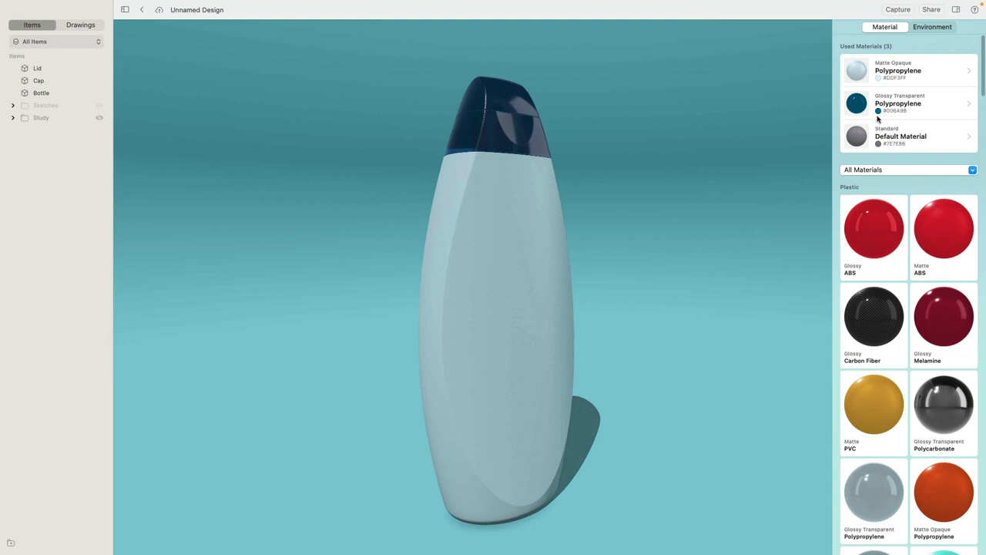
Set the Gradient Mood light intensity to 1.69 and the light rotation to -49°.
{"action": "left_click", "coordinate": [932, 28]}
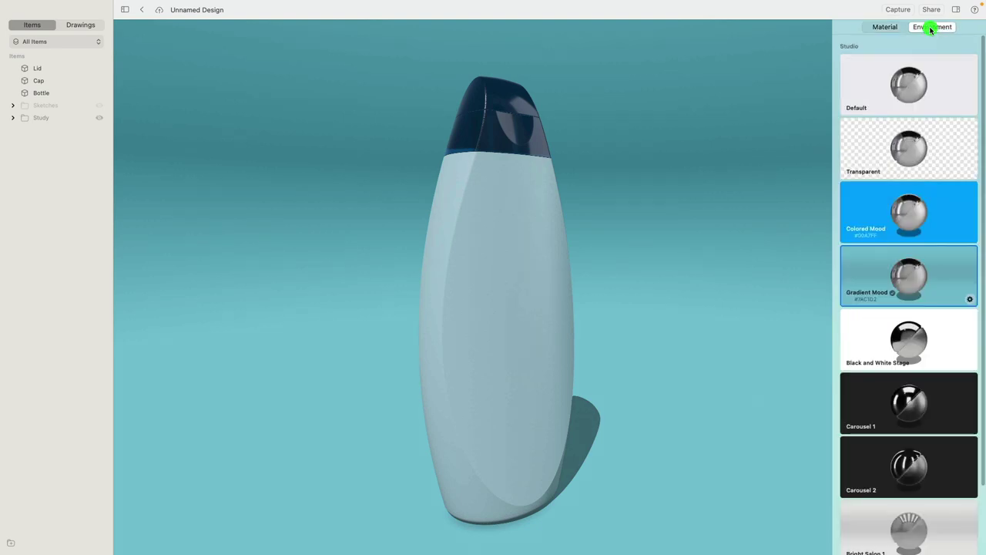
{"action": "left_click", "coordinate": [970, 300]}
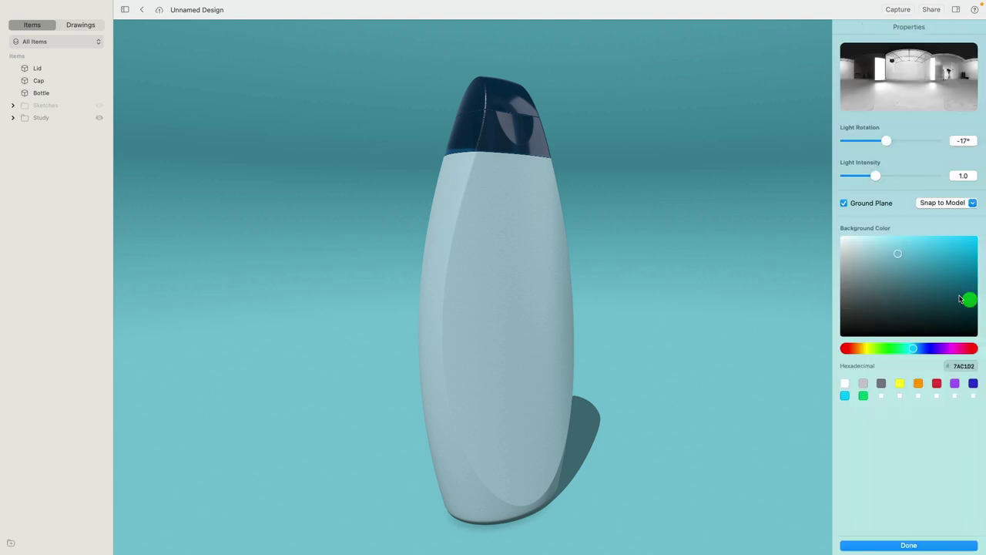
{"action": "left_click_drag", "start_coordinate": [876, 176], "coordinate": [917, 174]}
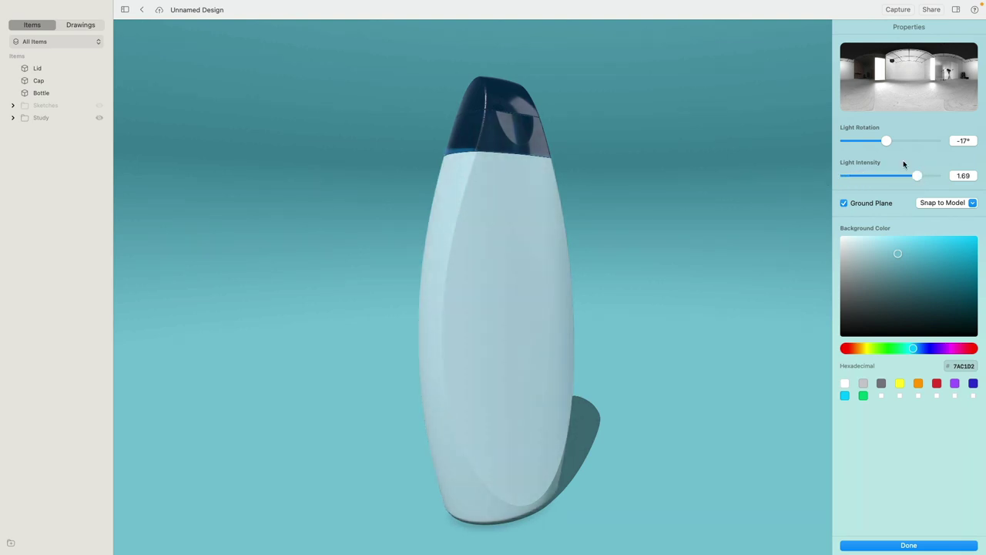
{"action": "left_click_drag", "start_coordinate": [885, 143], "coordinate": [916, 144]}
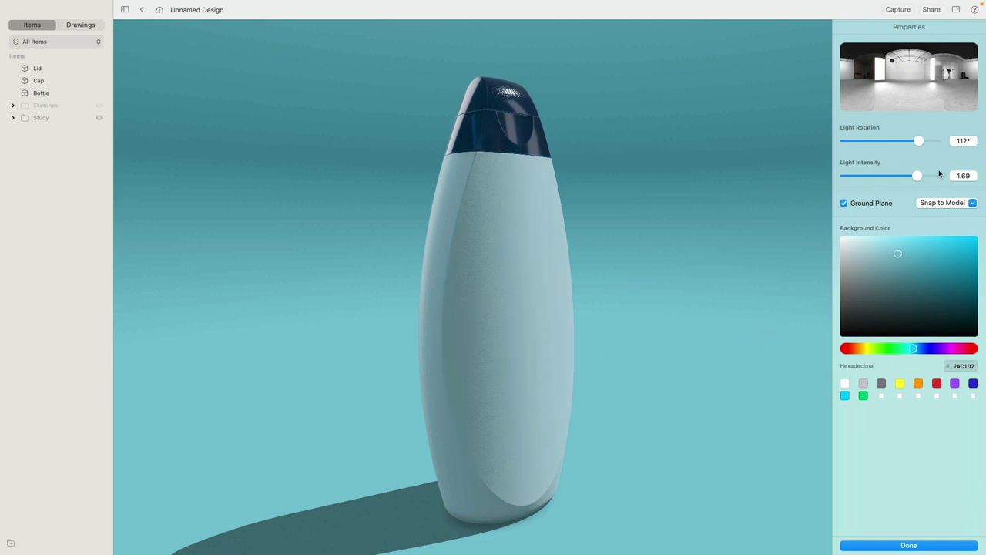
{"action": "left_click_drag", "start_coordinate": [919, 146], "coordinate": [871, 151]}
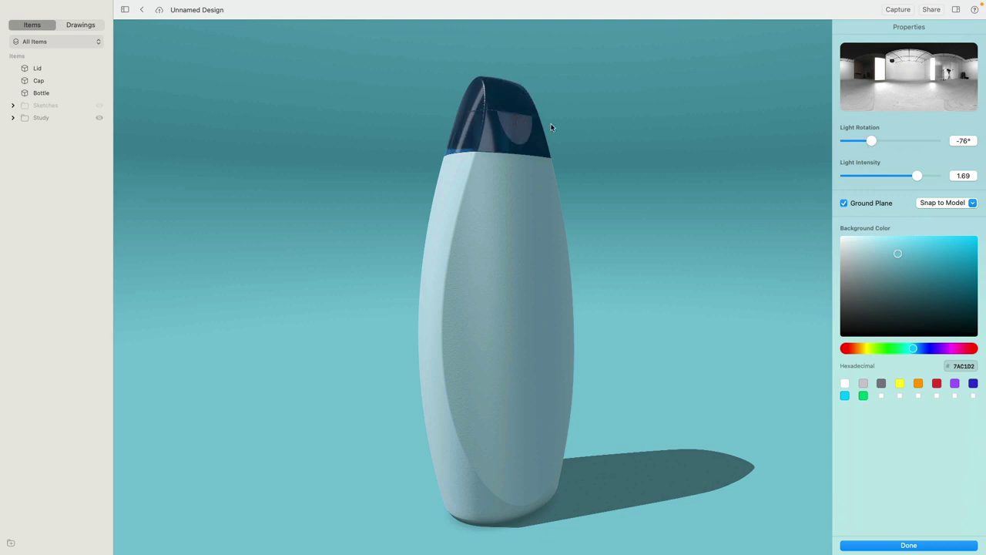
{"action": "left_click_drag", "start_coordinate": [870, 135], "coordinate": [876, 145]}
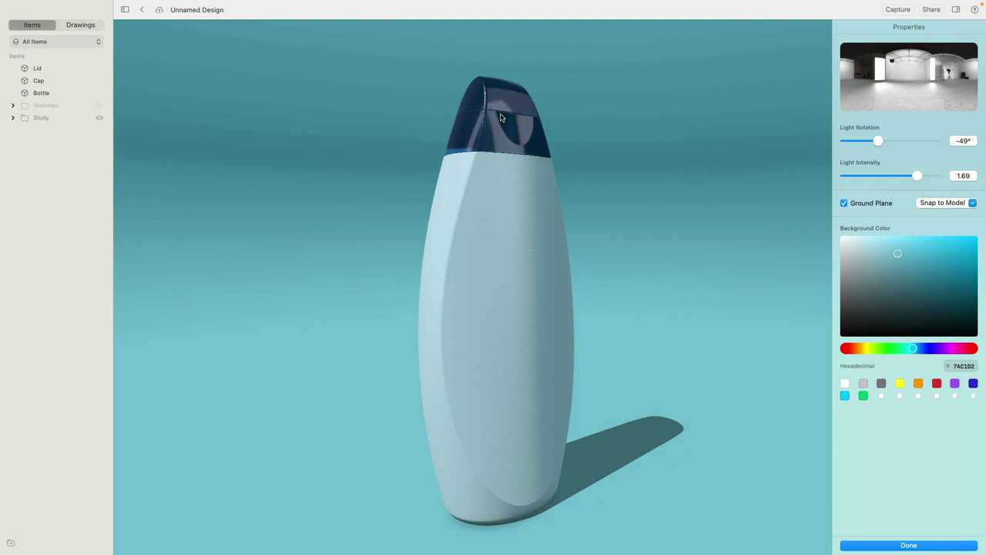
{"action": "right_click_drag", "start_coordinate": [639, 164], "coordinate": [637, 173]}
{"action": "mouse_move", "coordinate": [638, 174]}
{"action": "left_mouse_down"}
{"action": "mouse_move", "coordinate": [636, 182]}
{"action": "mouse_move", "coordinate": [645, 179]}
{"action": "mouse_move", "coordinate": [636, 176]}
{"action": "left_mouse_up"}
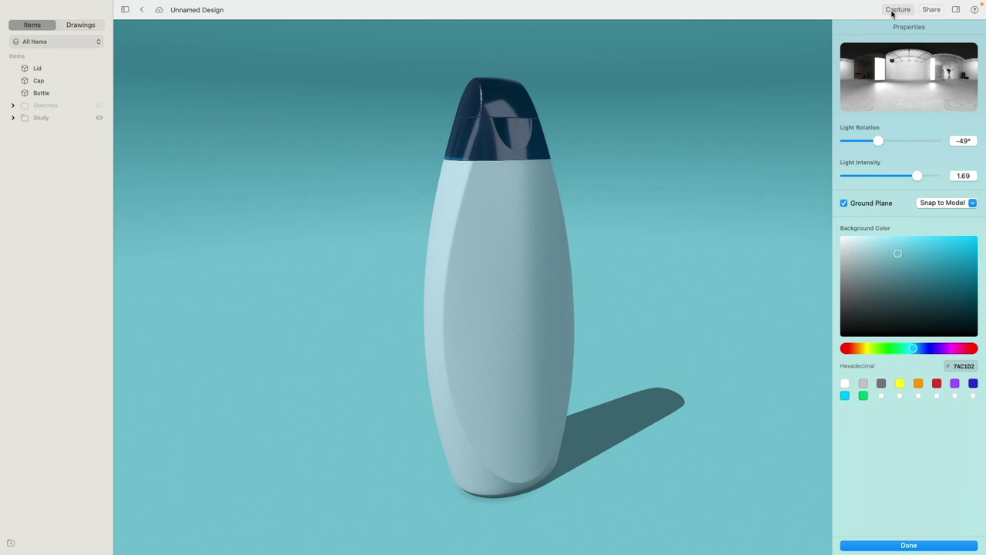
Create a web link for the design, open it in the browser and inspect the published model from another angle.
{"action": "left_click", "coordinate": [931, 10]}
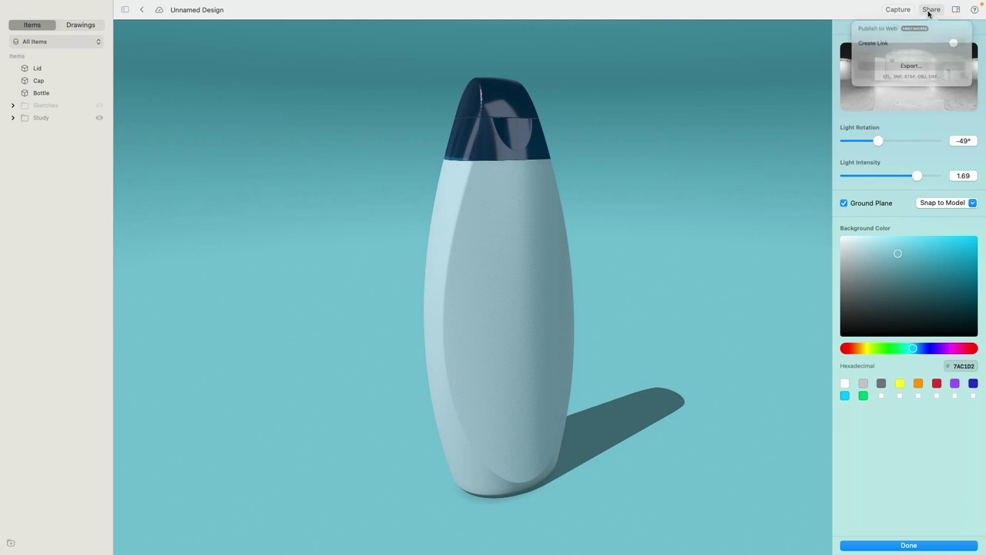
{"action": "left_click", "coordinate": [957, 49]}
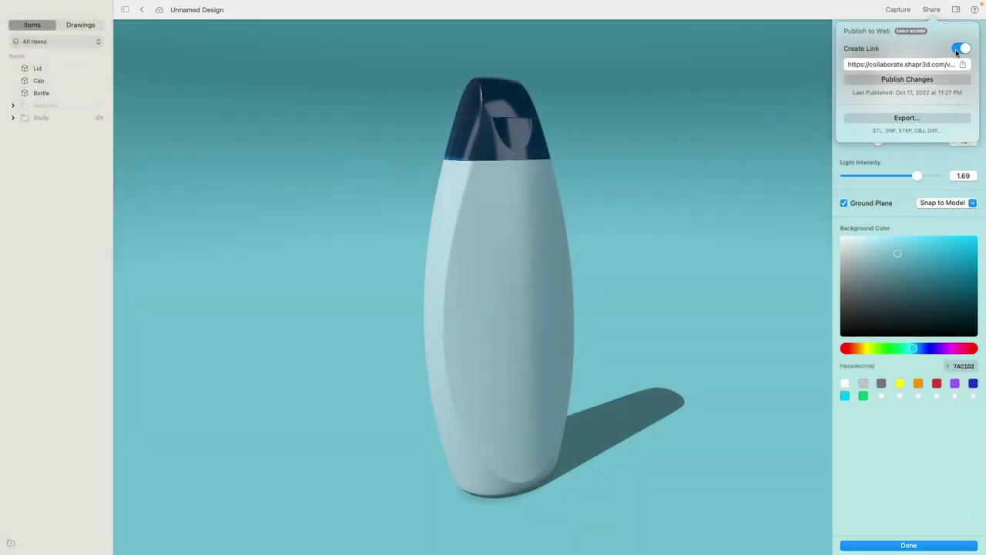
{"action": "left_click", "coordinate": [963, 65]}
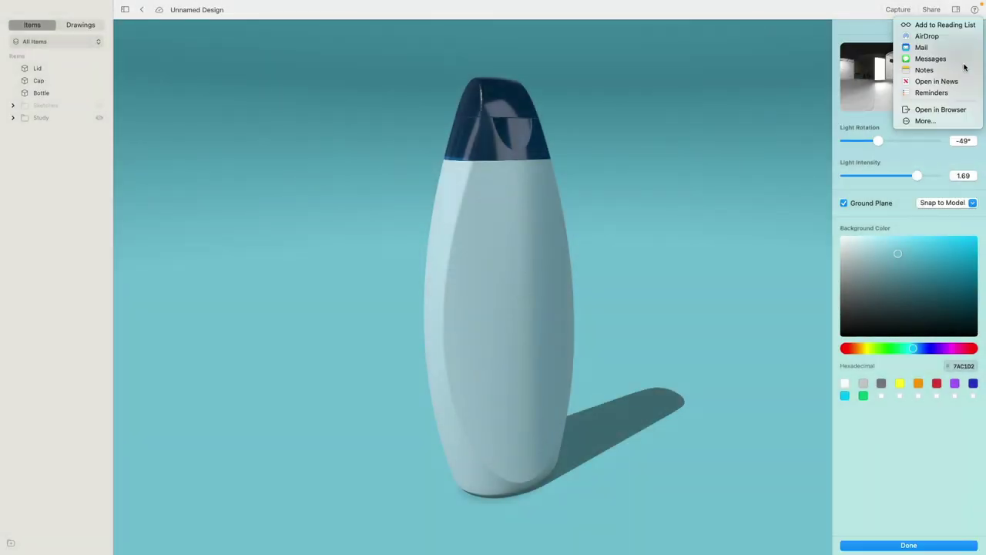
{"action": "left_click", "coordinate": [941, 109]}
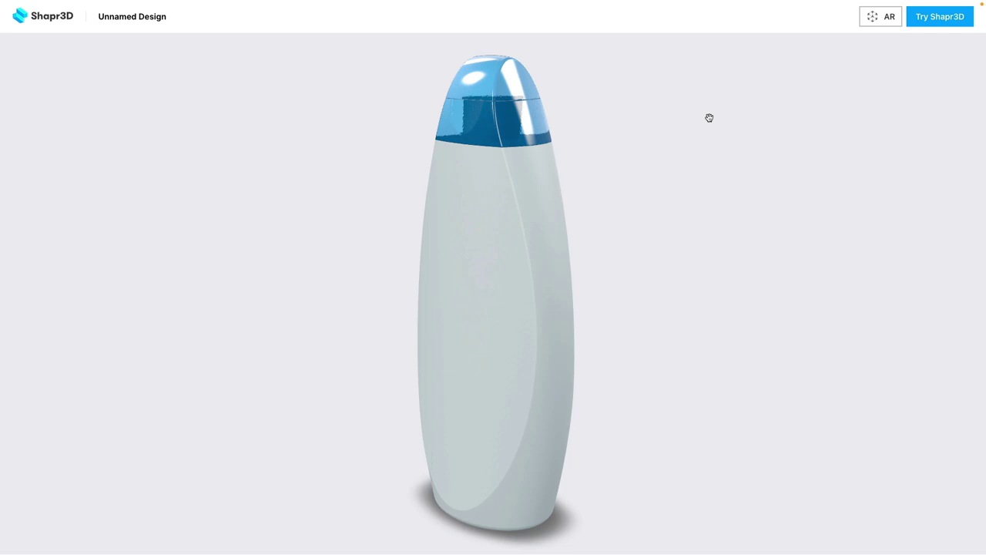
{"action": "left_click_drag", "start_coordinate": [709, 117], "coordinate": [529, 231]}
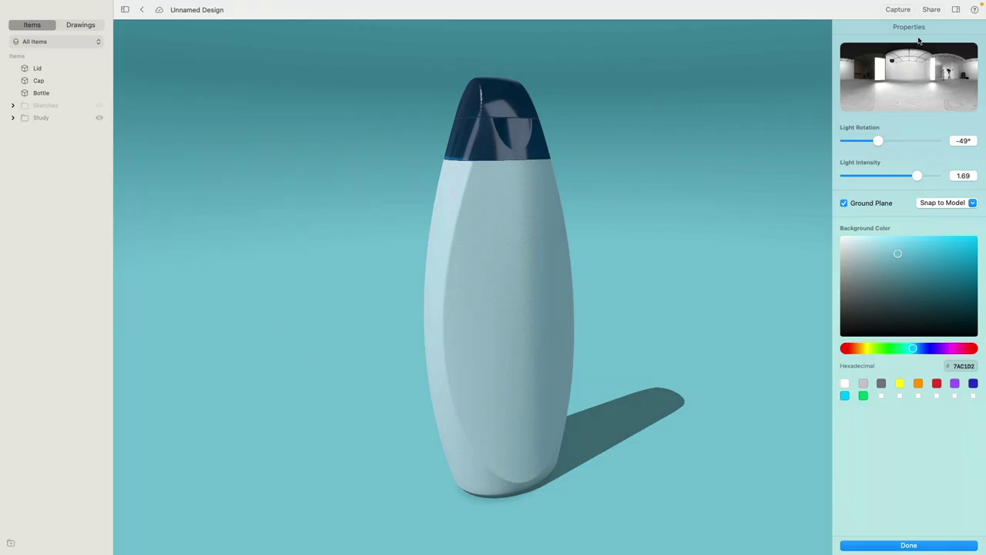
Finish the environment settings and change the color of the Bottle's Matte Opaque Polypropylene to hex C2E9FF.
{"action": "left_click", "coordinate": [903, 545]}
{"action": "left_click", "coordinate": [489, 255]}
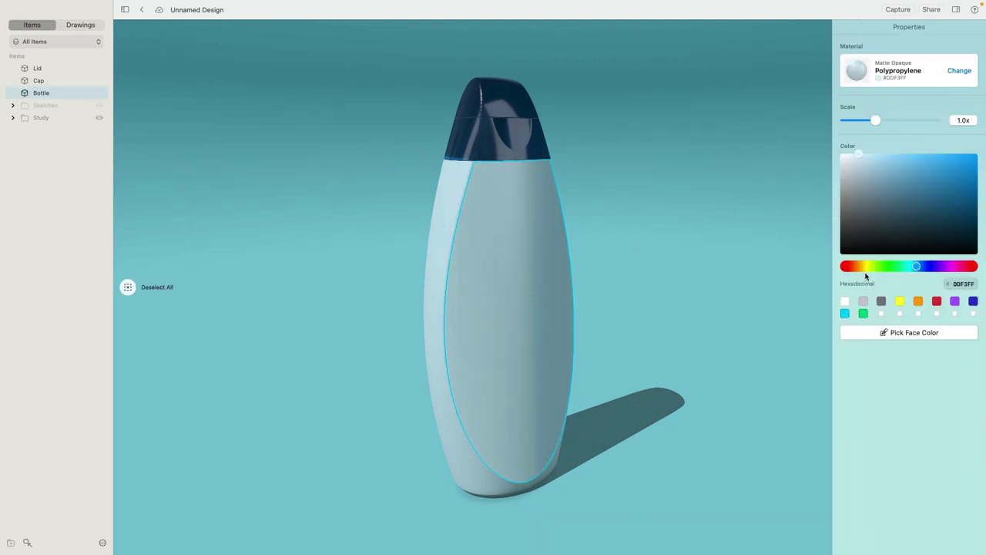
{"action": "left_click_drag", "start_coordinate": [861, 157], "coordinate": [887, 158]}
{"action": "left_click", "coordinate": [700, 168]}
{"action": "left_click", "coordinate": [857, 69]}
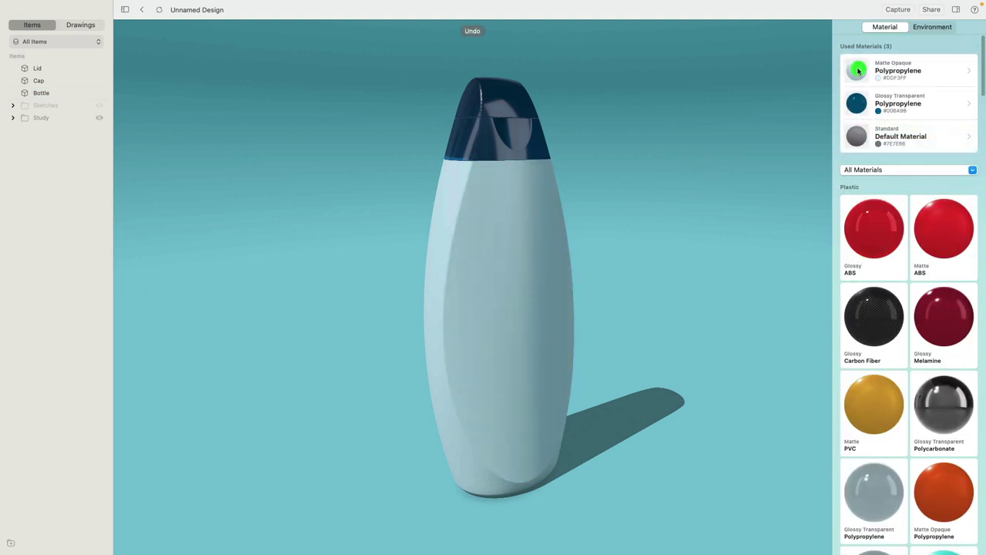
{"action": "mouse_move", "coordinate": [890, 158]}
{"action": "left_mouse_down"}
{"action": "mouse_move", "coordinate": [898, 154]}
{"action": "mouse_move", "coordinate": [885, 151]}
{"action": "left_mouse_up"}
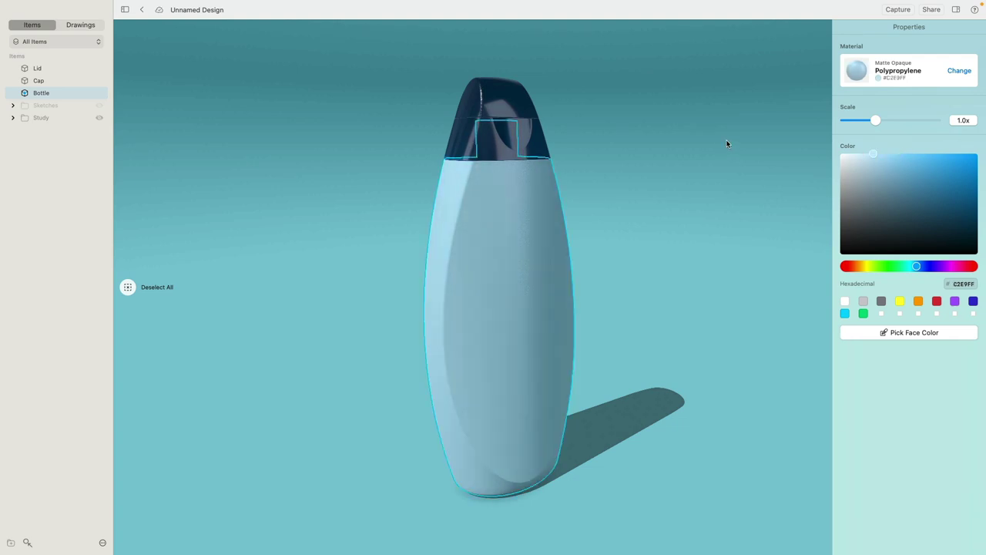
Publish the changes to the existing web link and inspect the published model in the browser from another angle.
{"action": "left_click", "coordinate": [931, 10]}
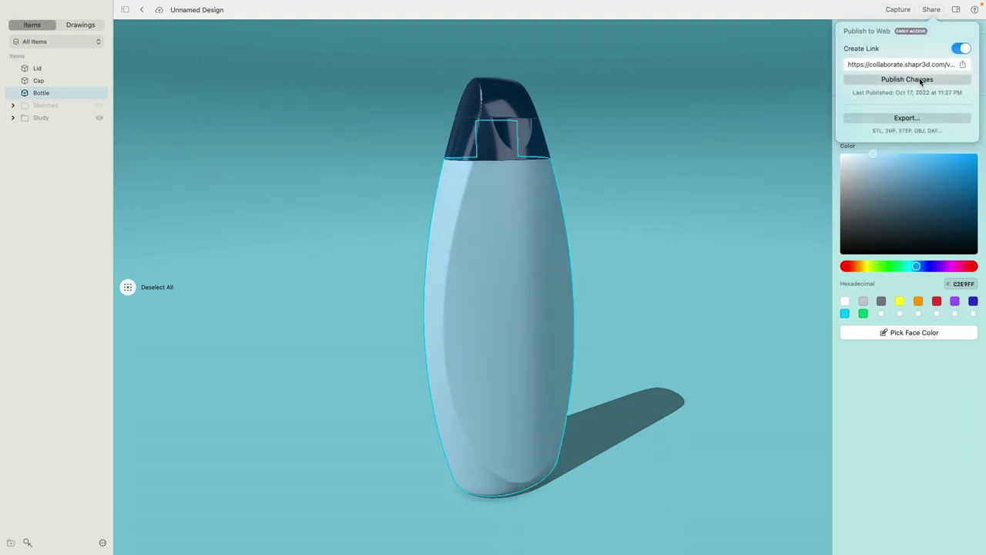
{"action": "left_click", "coordinate": [906, 79]}
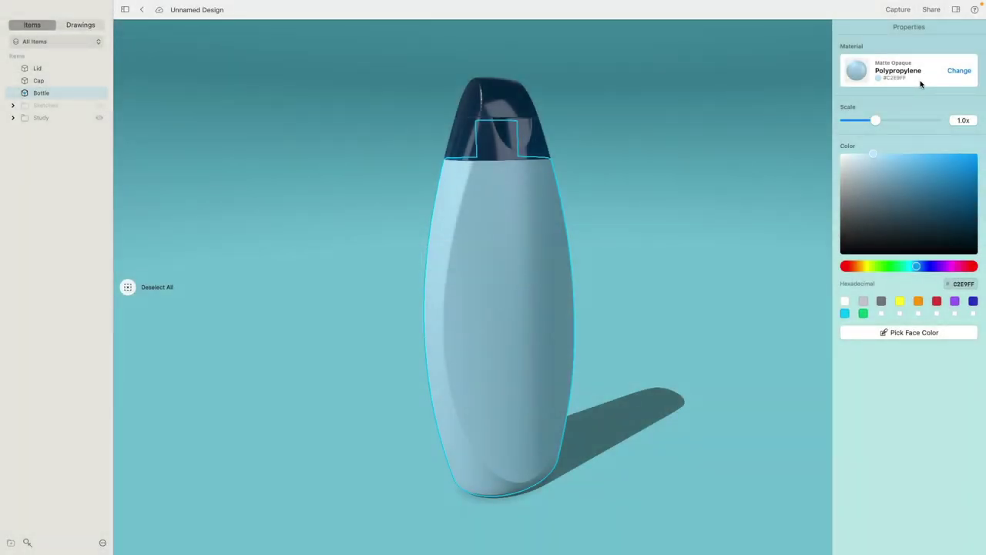
{"action": "left_click", "coordinate": [934, 9]}
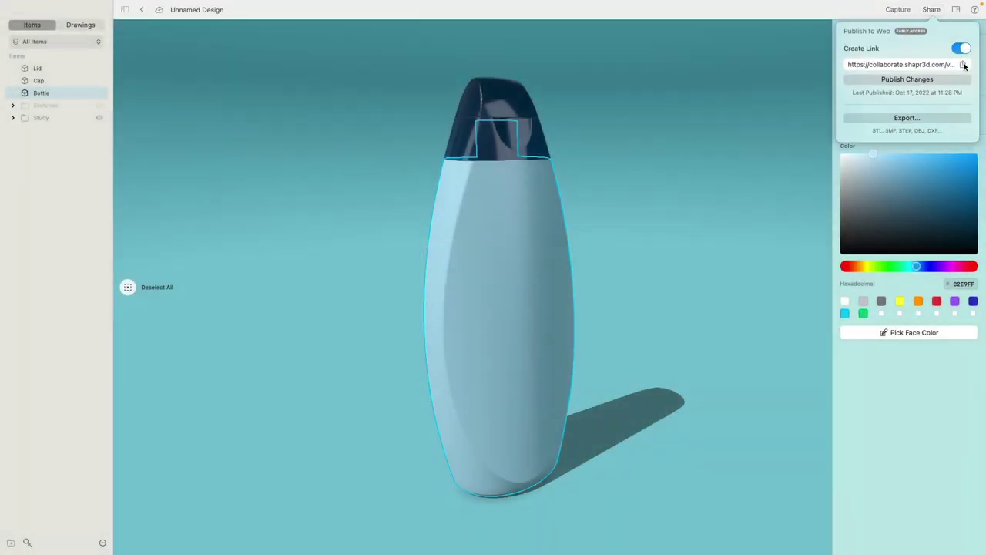
{"action": "left_click", "coordinate": [962, 65]}
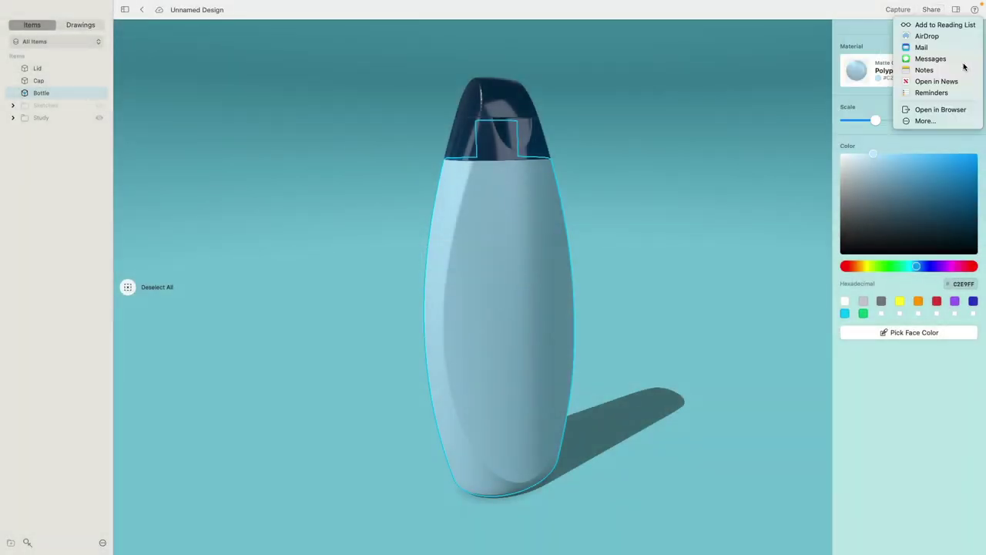
{"action": "left_click", "coordinate": [954, 112]}
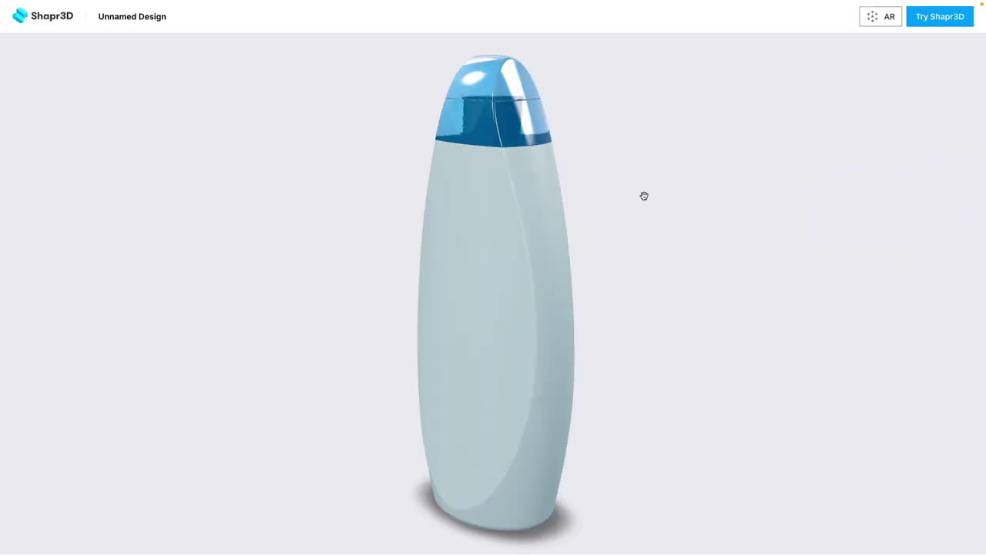
{"action": "left_click_drag", "start_coordinate": [369, 216], "coordinate": [568, 224]}
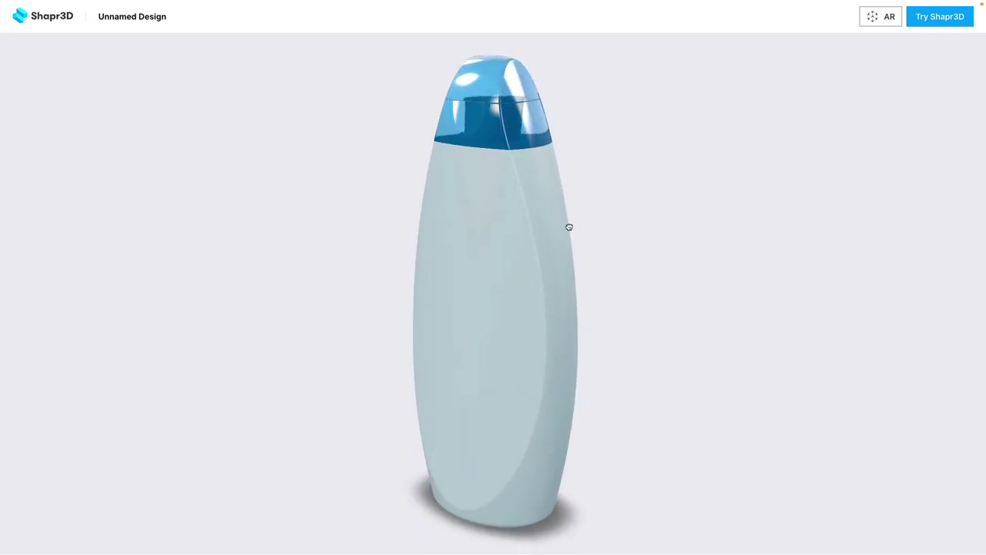